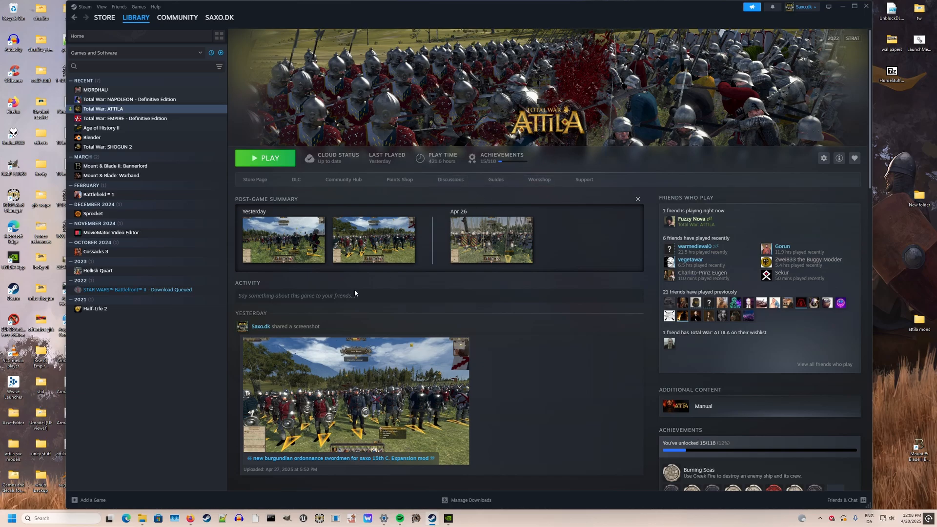
Step: Search the Steam library for "assem" and launch Total War: ATTILA - Assembly Kit BETA
left_click(162, 65)
type("assem")
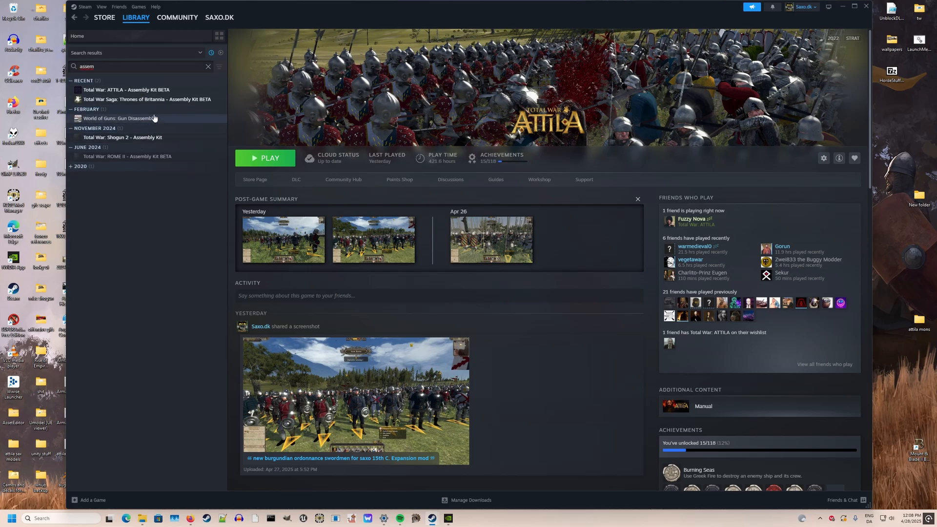
left_click(156, 90)
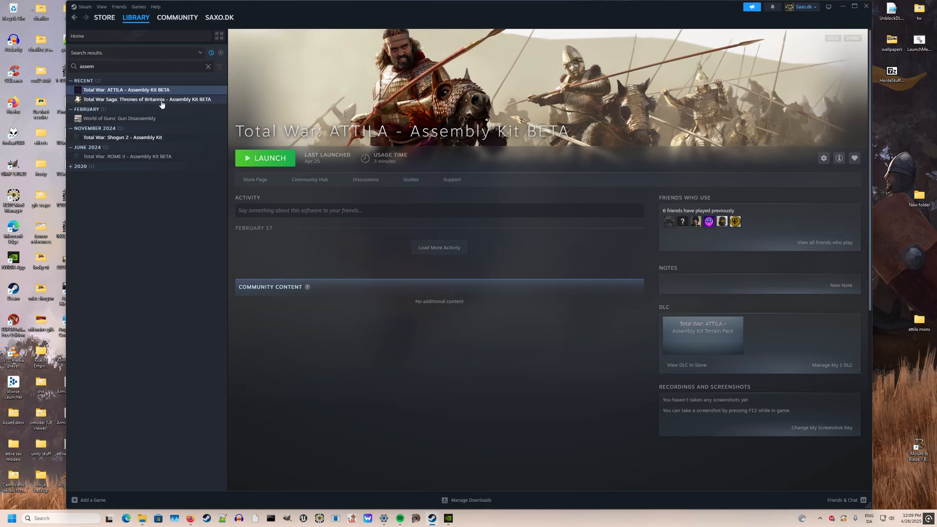
right_click(173, 88)
mouse_move(223, 142)
left_click(261, 157)
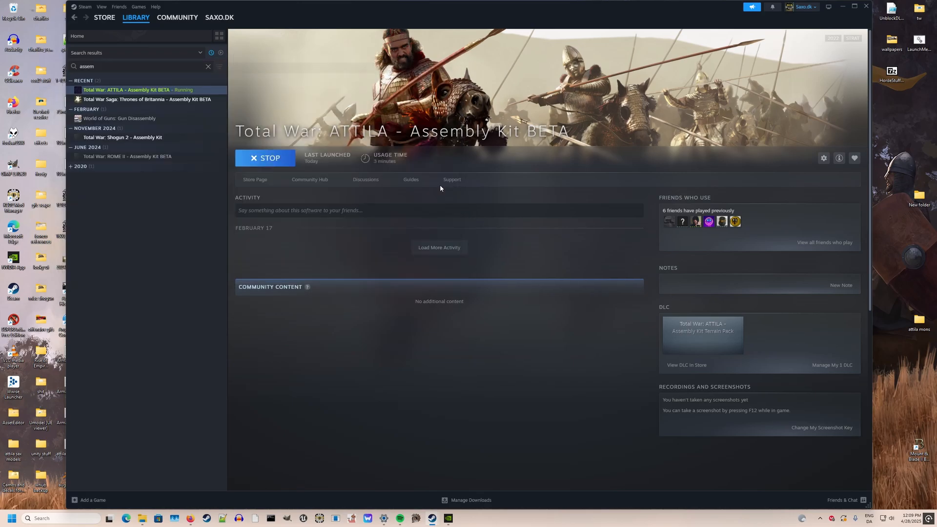
Step: Switch to the File Explorer window of the assembly kit's binaries folder and look through its tools, including TWeak.AssemblyKit.exe
mouse_move(141, 517)
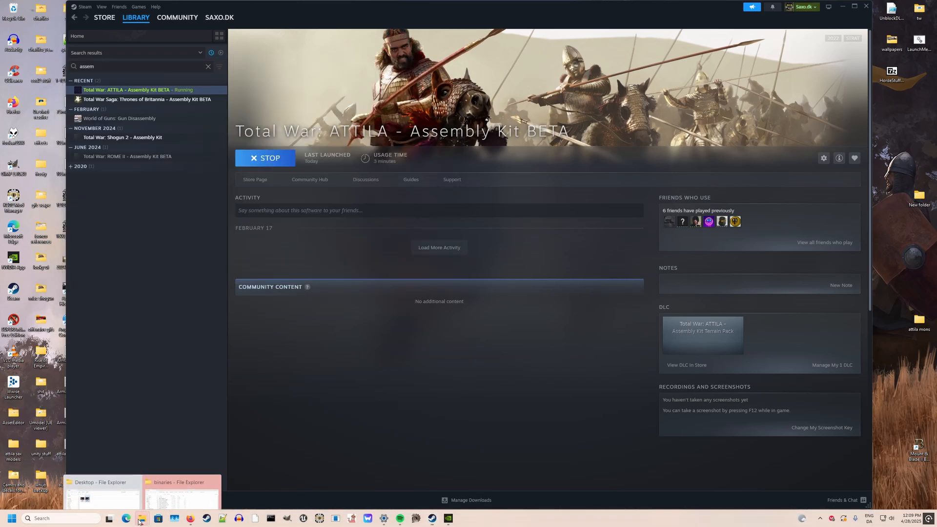
left_click(177, 487)
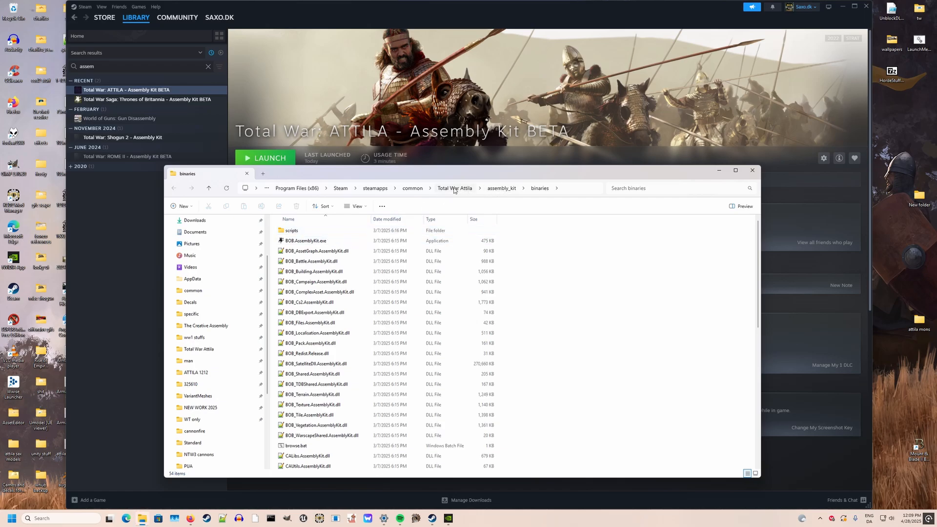
scroll(346, 253, "down", 5)
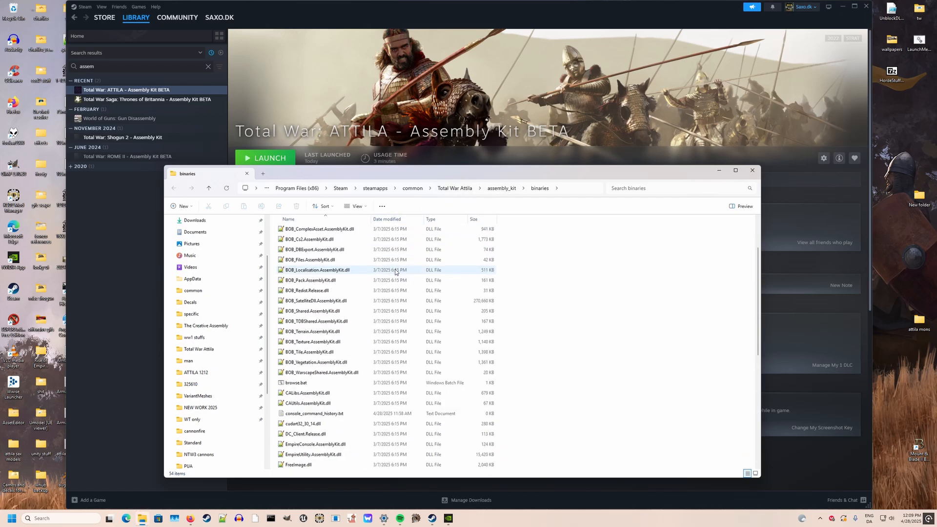
scroll(346, 253, "down", 5)
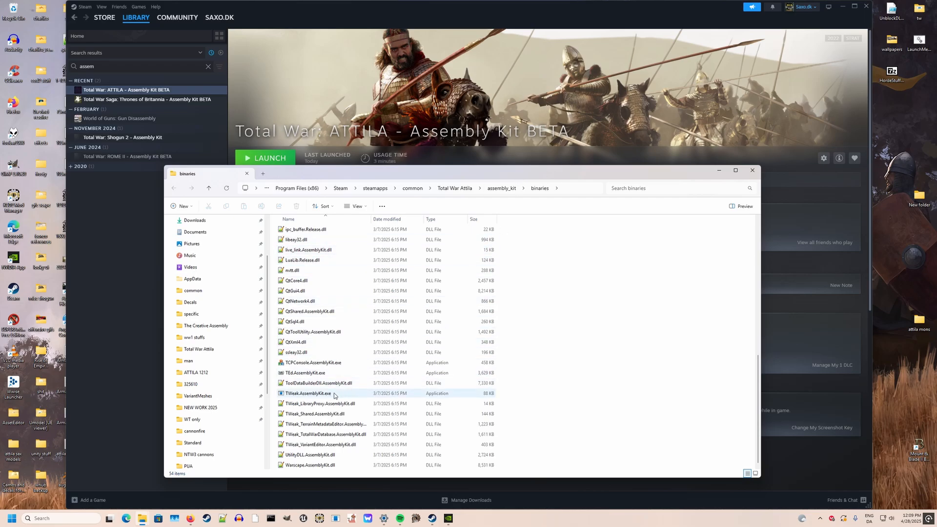
scroll(517, 263, "up", 10)
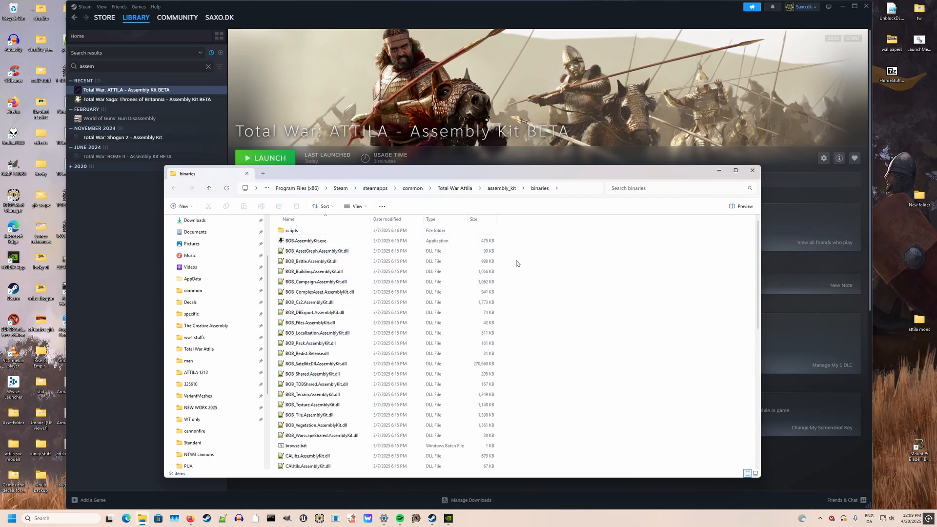
Step: Inspect working_data in the Total War Attila folder down to VariantMeshDefinitions, and return to the Total War Attila folder
left_click(459, 188)
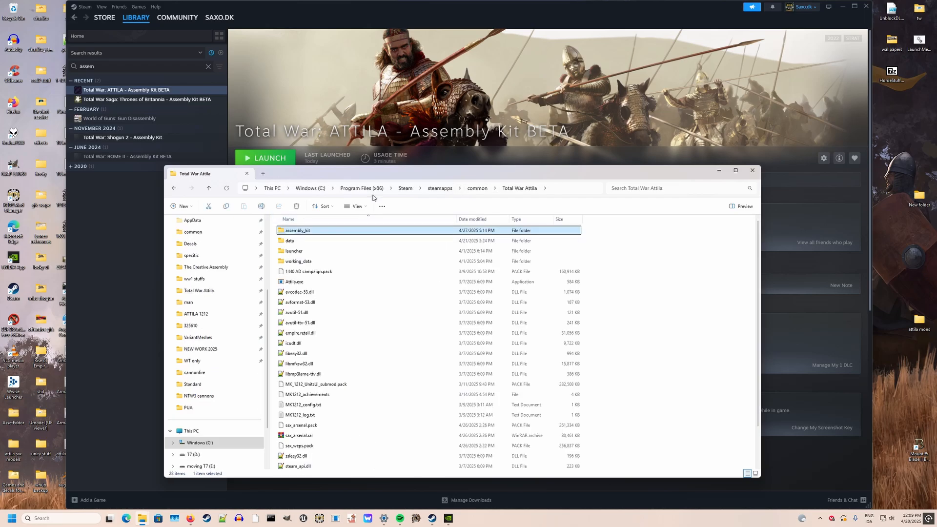
left_click(357, 262)
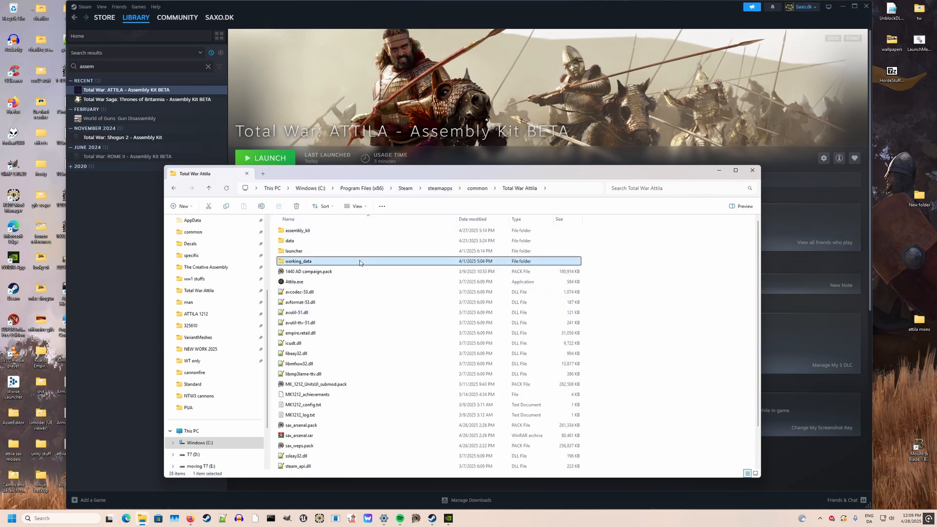
double_click(359, 262)
left_click(341, 234)
double_click(338, 234)
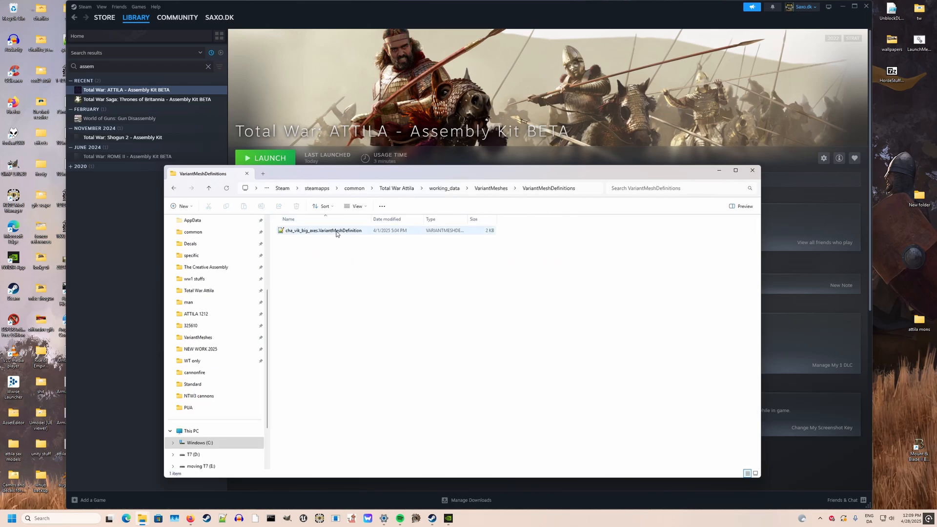
left_click(171, 190)
left_click(172, 190)
left_click(172, 190)
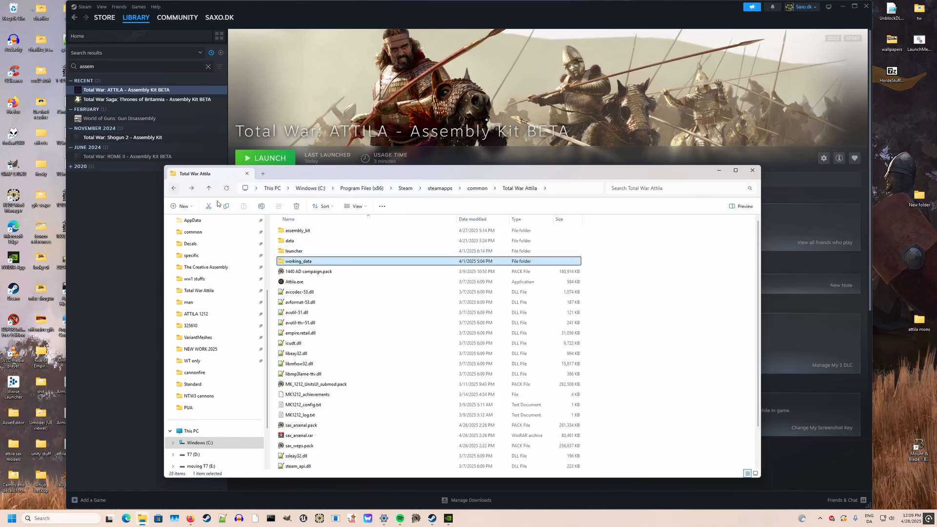
Step: Open the assembly_kit folder and select the working_data.rar archive
double_click(298, 231)
left_click(314, 292)
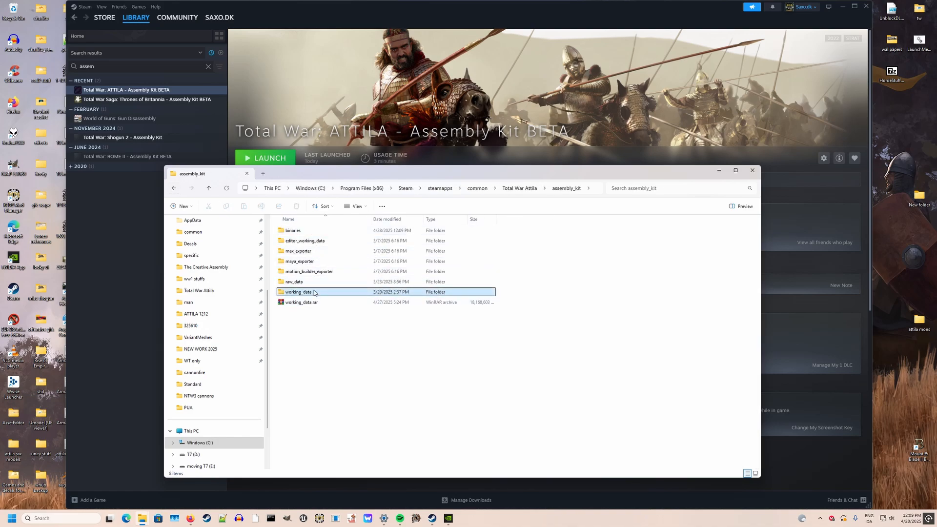
left_click(315, 303)
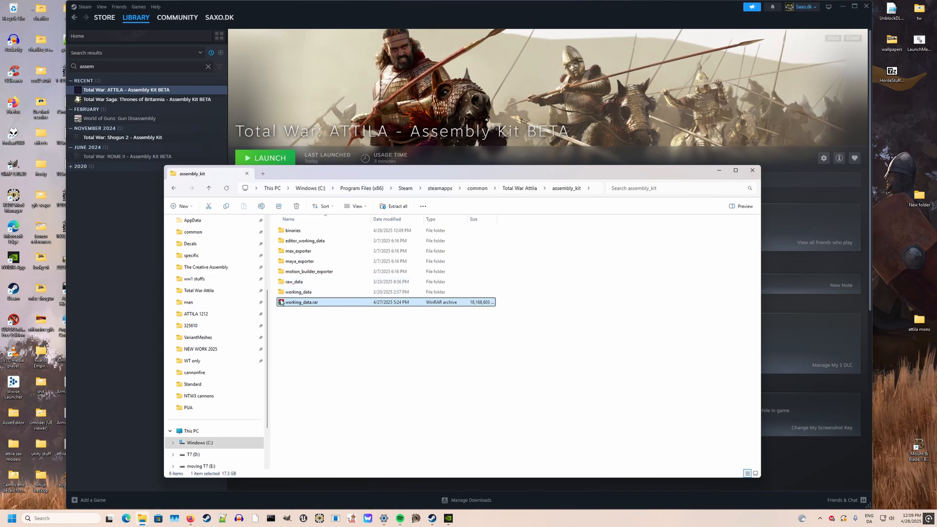
Step: Open the assembly kit's working_data > VariantMeshes > _VariantModels > man folder and select the armour folder
double_click(317, 292)
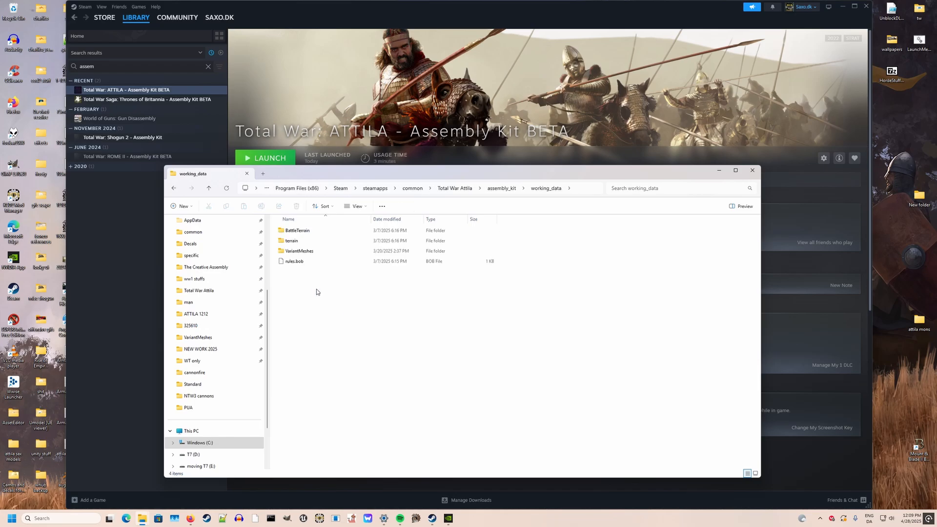
double_click(293, 251)
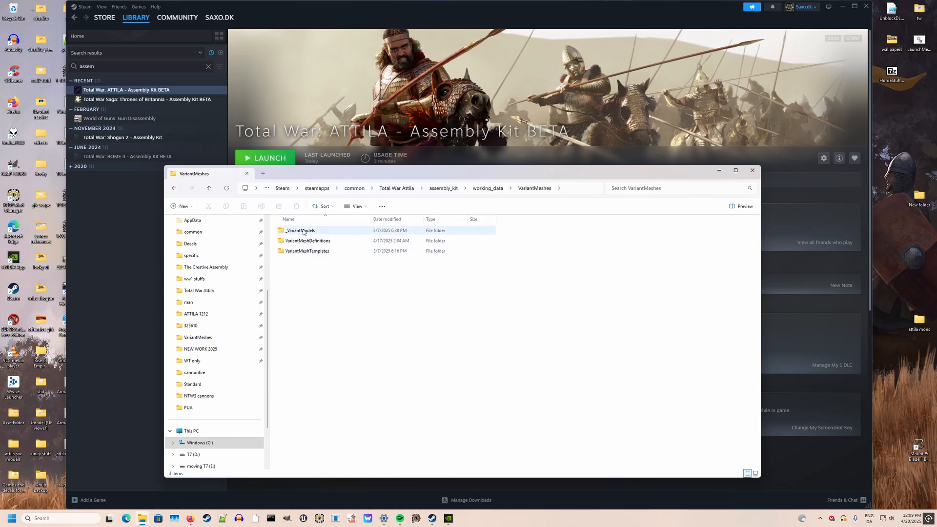
double_click(298, 230)
double_click(293, 241)
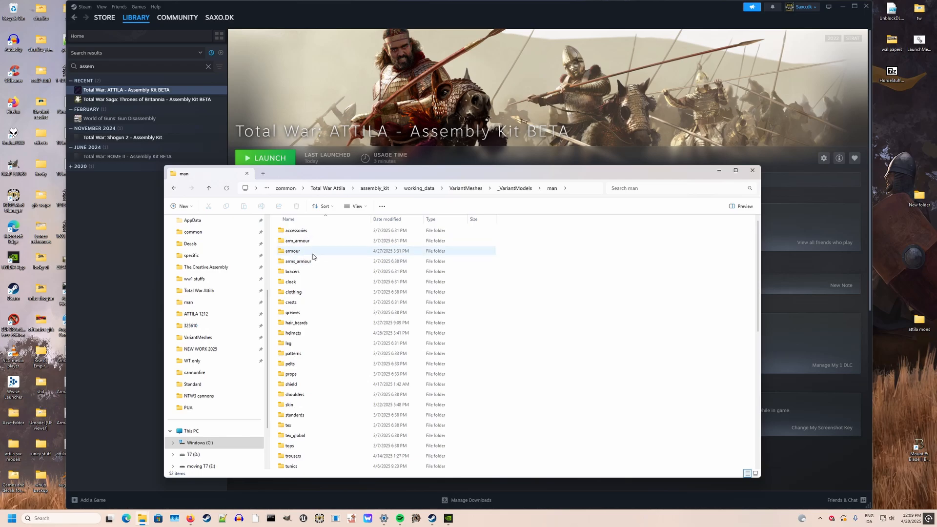
left_click(314, 252)
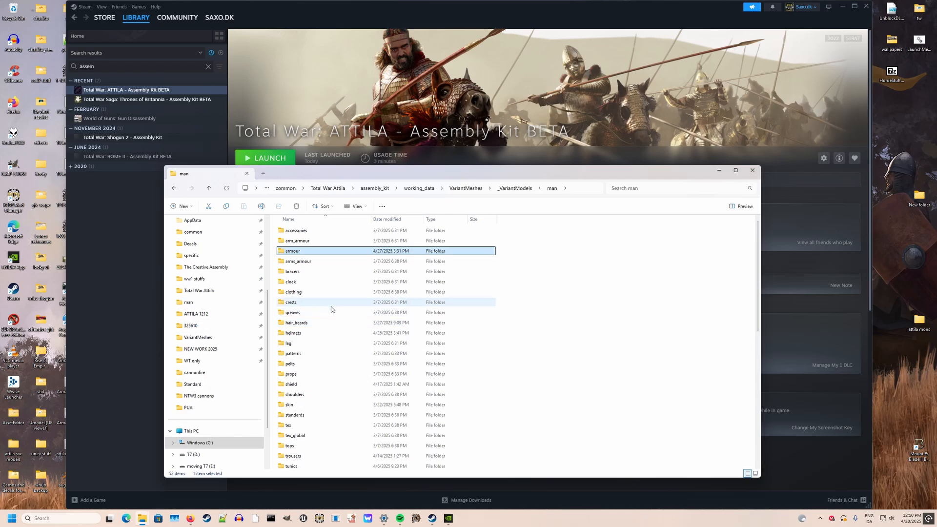
Step: Go back up to the assembly_kit folder and select working_data.rar beside the working_data folder
left_click(173, 188)
left_click(173, 188)
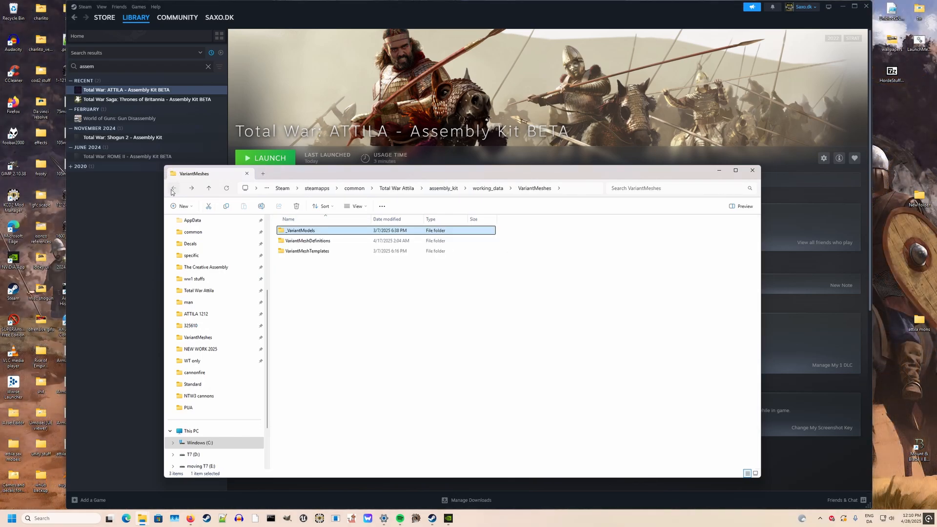
left_click(174, 188)
left_click(174, 188)
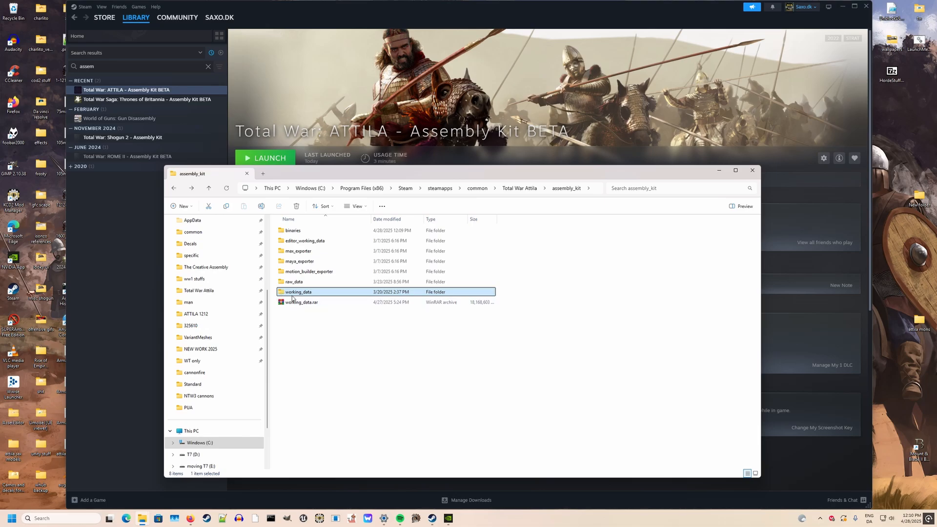
left_click(313, 304)
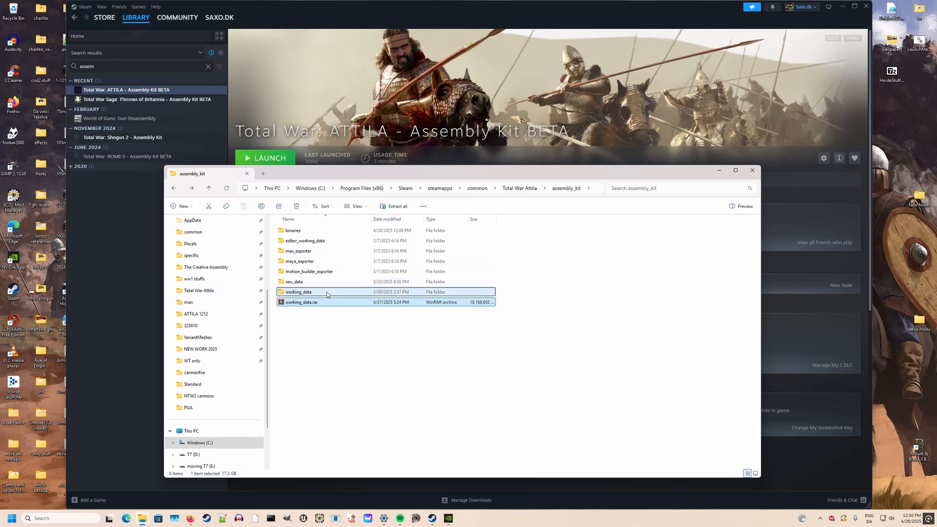
Step: Examine the rigid model files in working_data > VariantMeshes > _VariantModels > man > armour
double_click(327, 292)
double_click(323, 251)
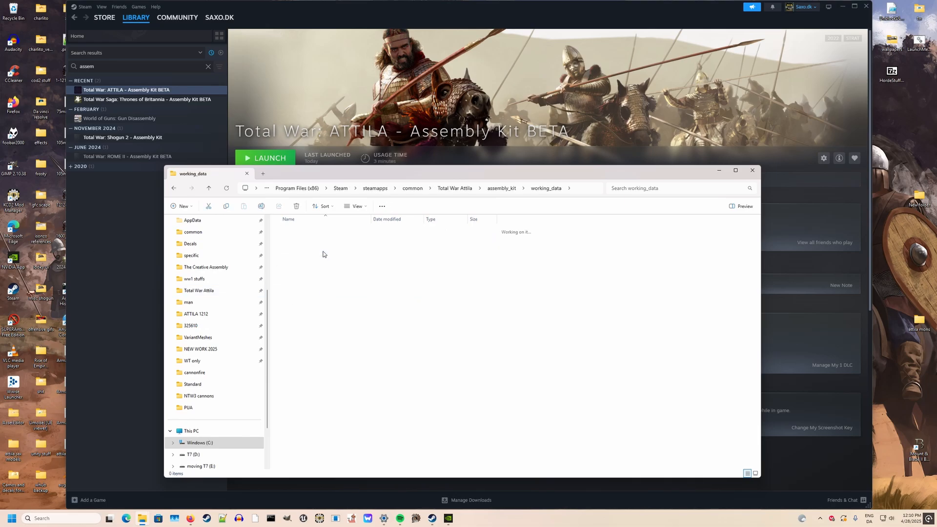
double_click(326, 233)
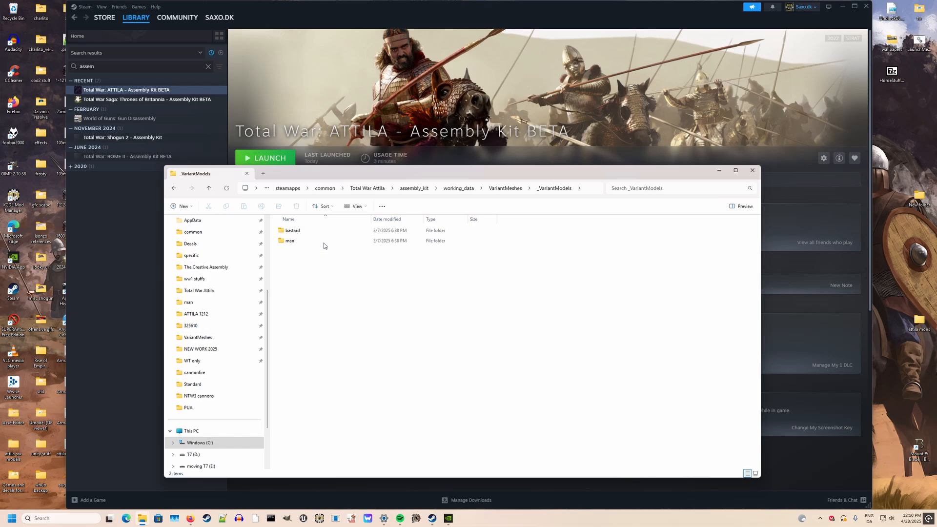
double_click(323, 244)
scroll(405, 309, "down", 8)
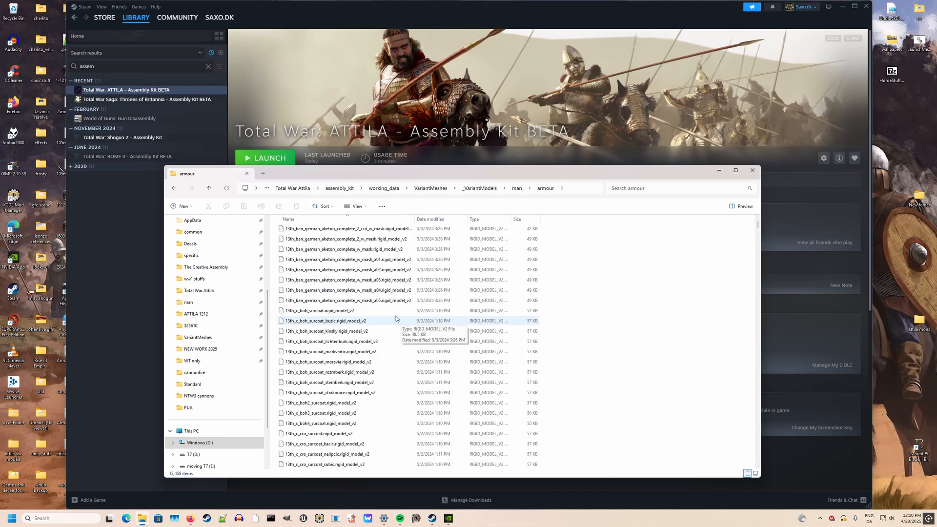
Step: Return from the armour folder to the assembly_kit folder
left_click(172, 191)
left_click(172, 192)
left_click(172, 191)
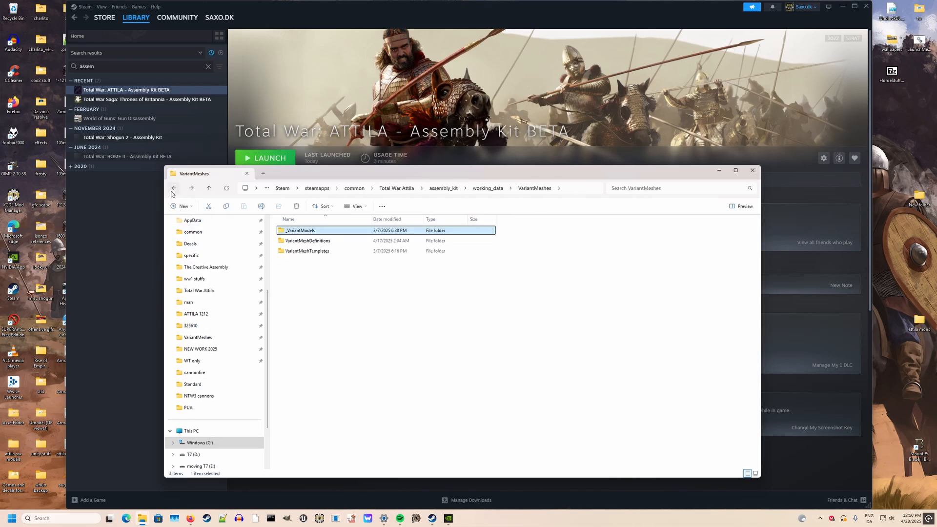
left_click(172, 191)
left_click(172, 191)
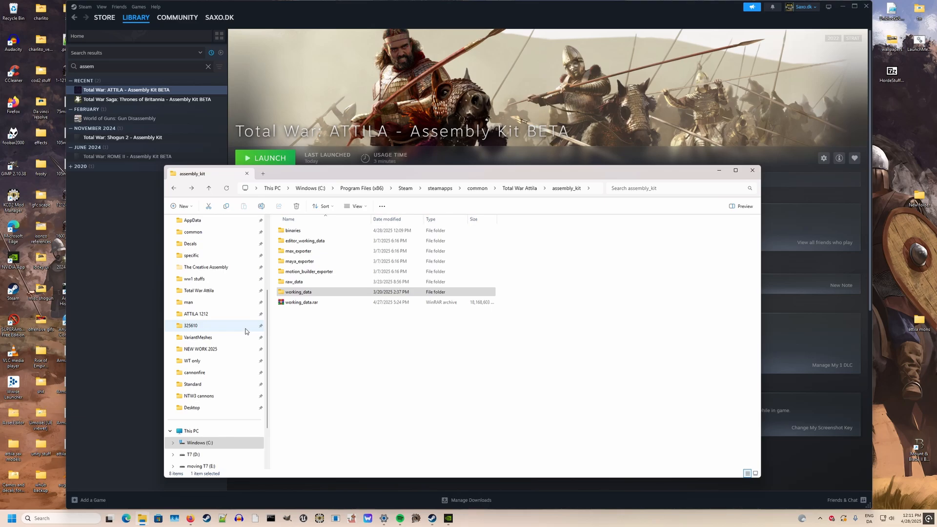
Step: Search the Attila workshop folder 325610 for "1212" and open 1212compbuild_v2.pack in the pack file manager
left_click(211, 327)
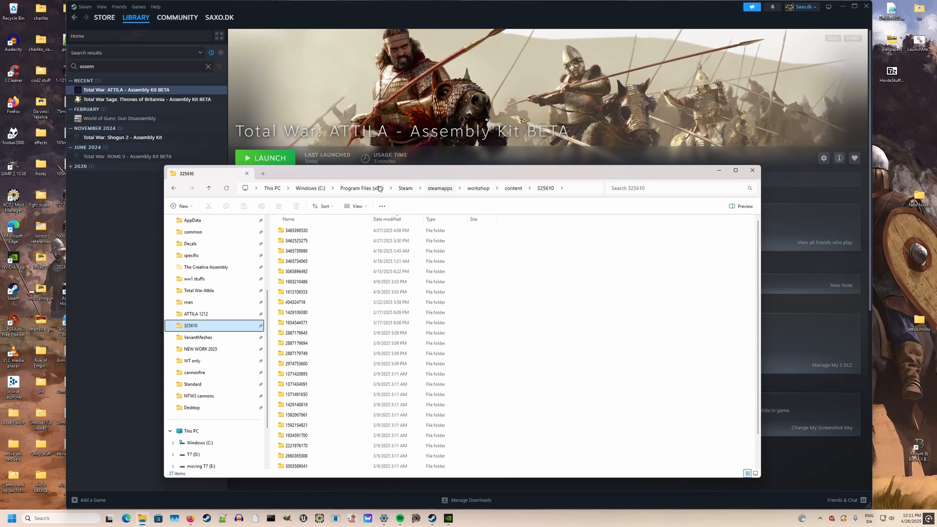
left_click_drag(509, 179, 502, 173)
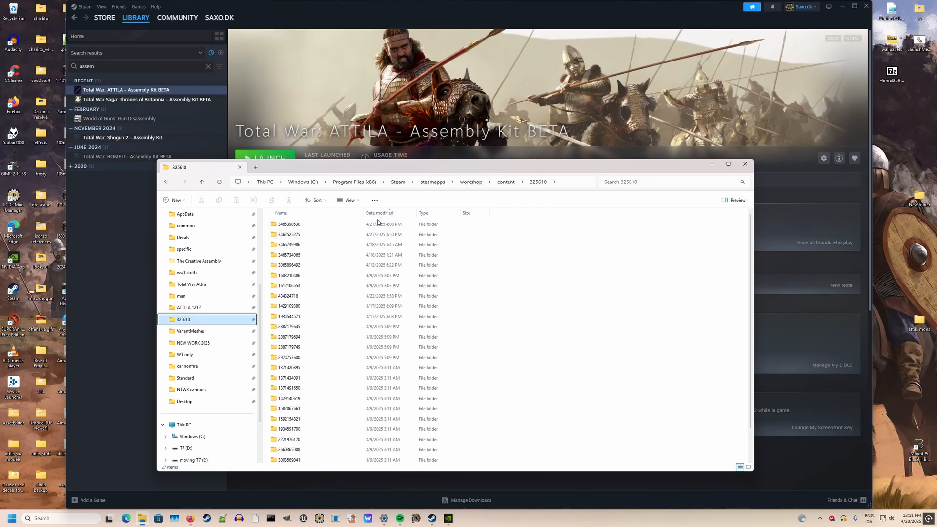
left_click(636, 183)
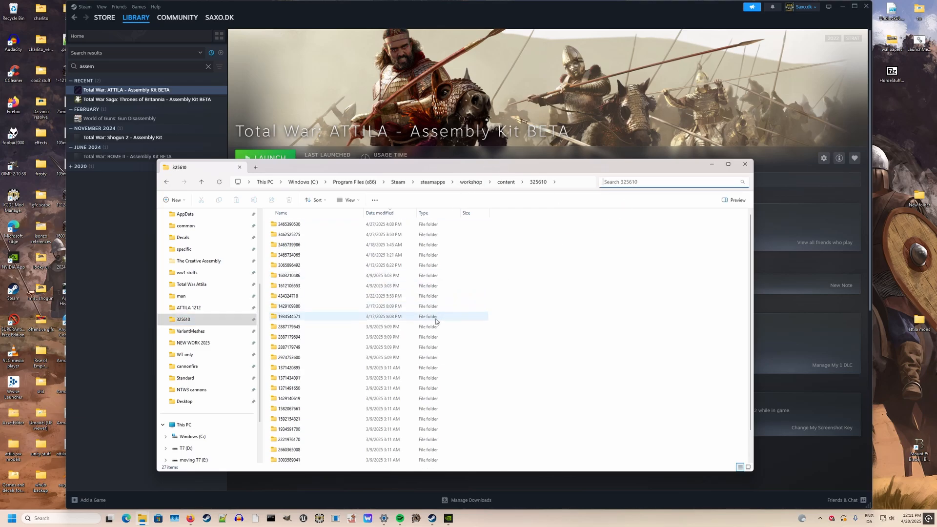
type("1212")
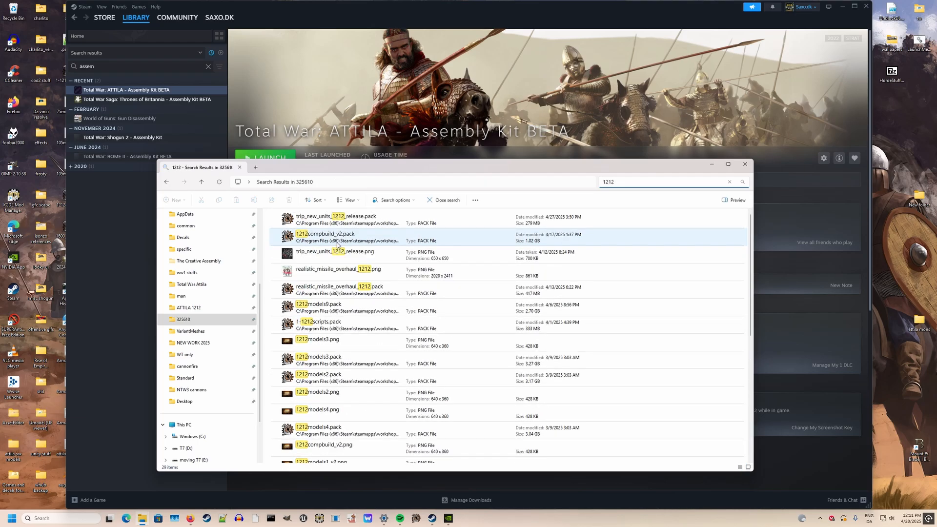
double_click(338, 246)
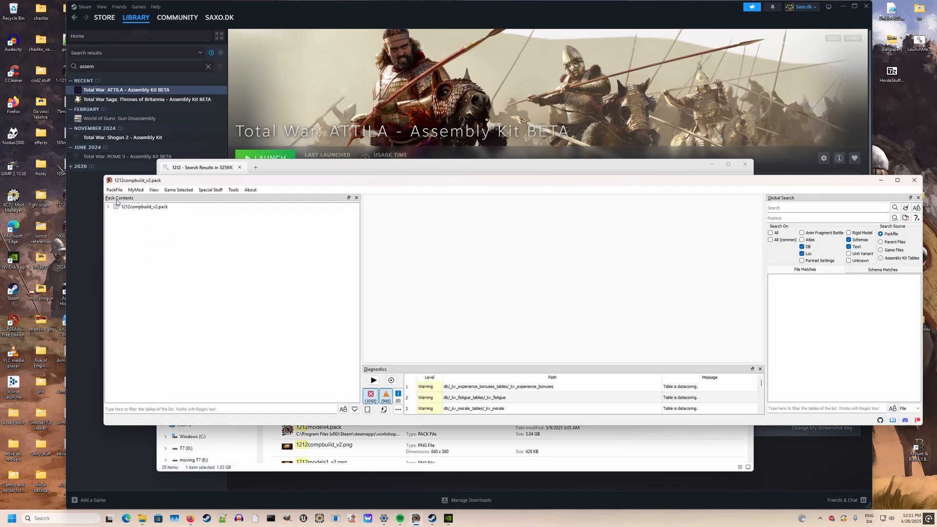
Step: Start opening pack files in the pack file manager and search the 325610 workshop folder for "1212"
left_click(115, 190)
left_click(135, 211)
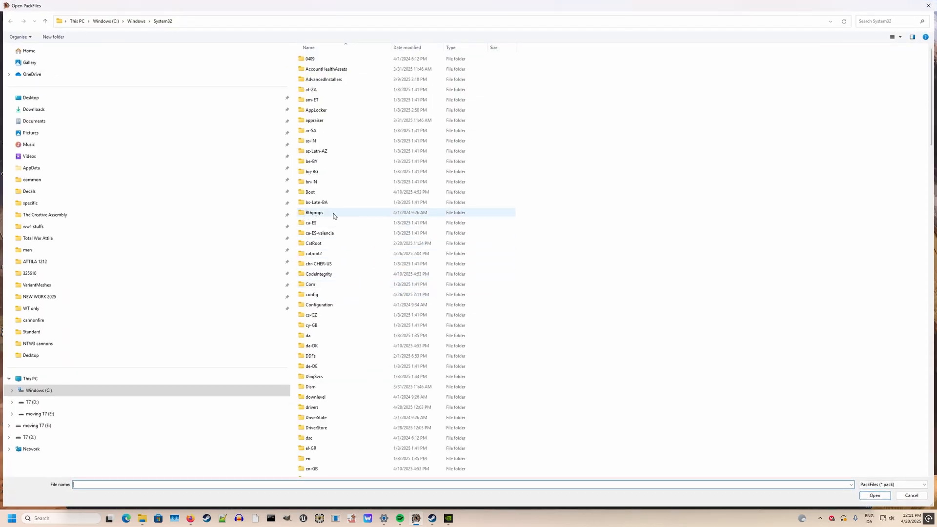
left_click(72, 274)
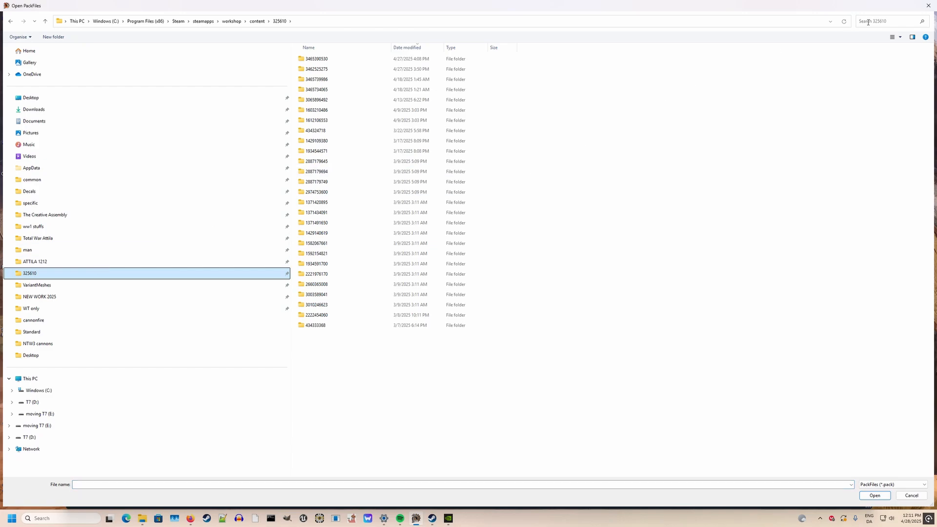
left_click(888, 20)
type("1212")
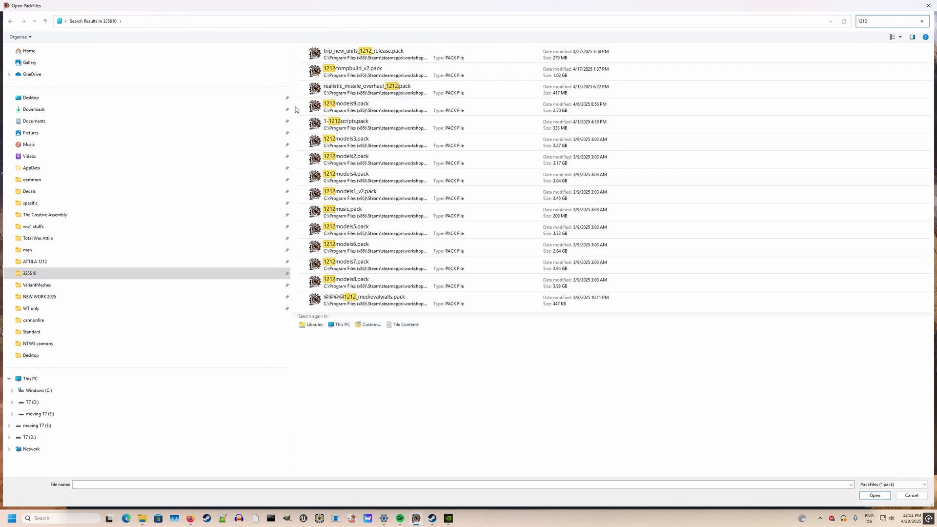
Step: Open 1212compbuild_v2.pack, 1212music.pack, 1212models1_v2.pack and 1212models2 through 1212models9 together
left_click(347, 105)
left_click(357, 176, "ctrl")
left_click(378, 142, "ctrl")
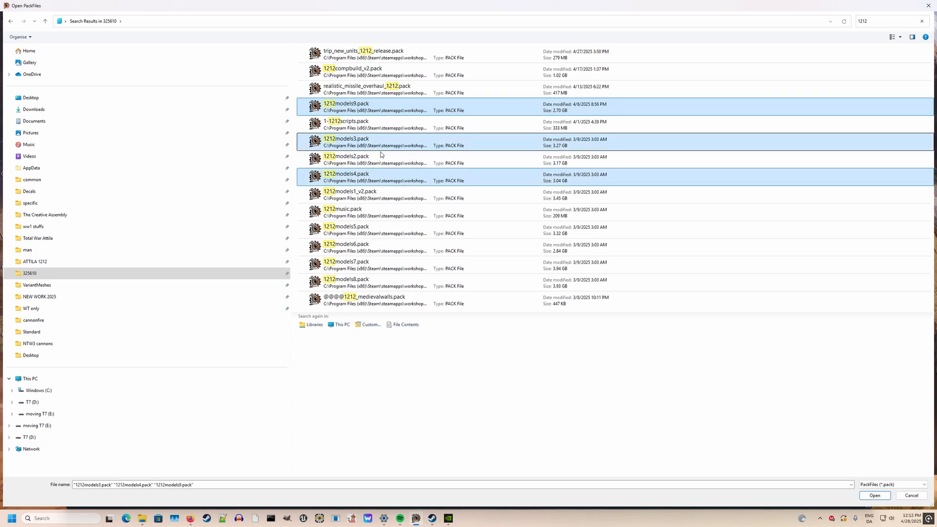
left_click(381, 155, "ctrl")
left_click(382, 72, "ctrl")
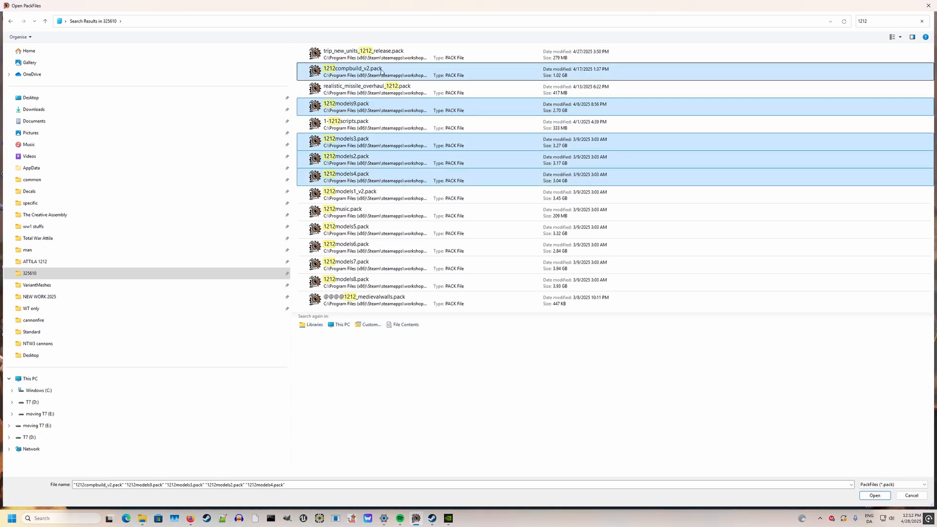
left_click(370, 199, "ctrl")
left_click(364, 213, "ctrl")
left_click(362, 230, "ctrl")
left_click(362, 247, "ctrl")
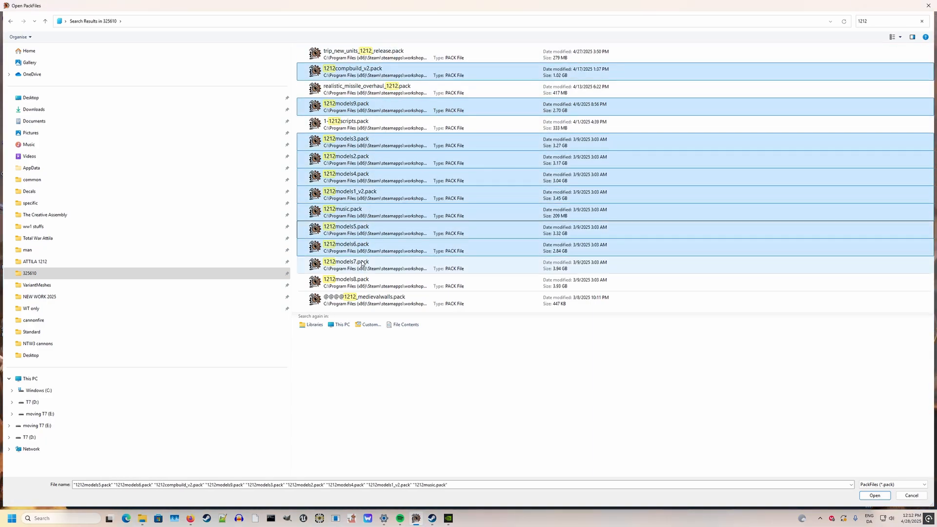
left_click(362, 263, "ctrl")
left_click(364, 282, "ctrl")
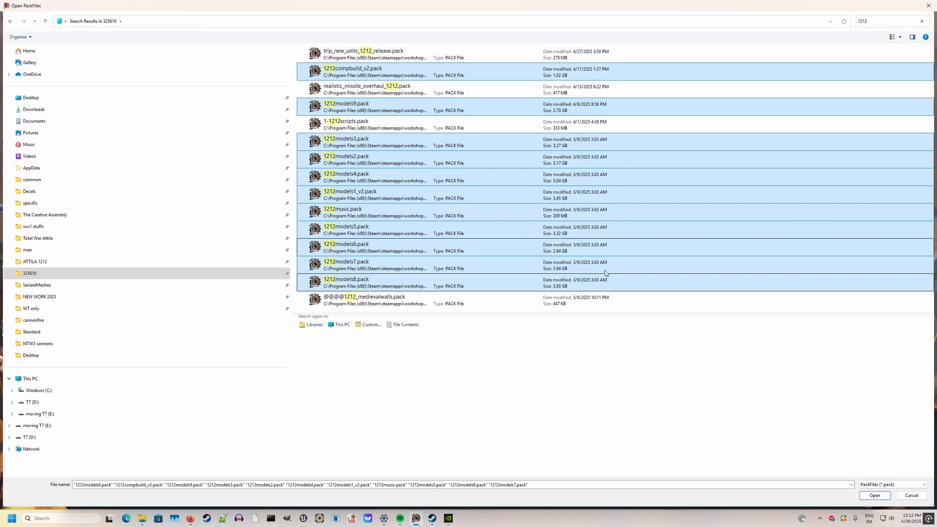
left_click(875, 496)
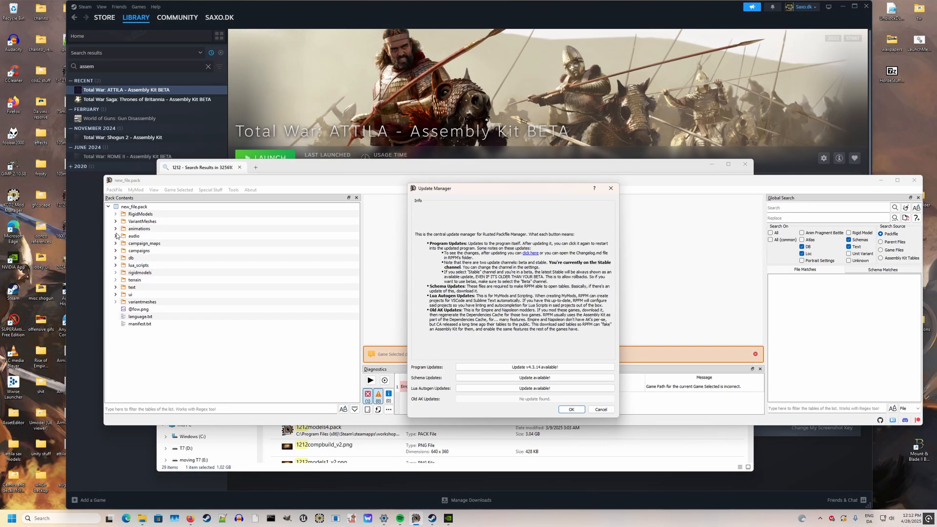
Step: Expand the two VariantMeshes folders in the combined pack and start extracting the lowercase variantmeshes folder, cancelling before choosing a destination
left_click(117, 223)
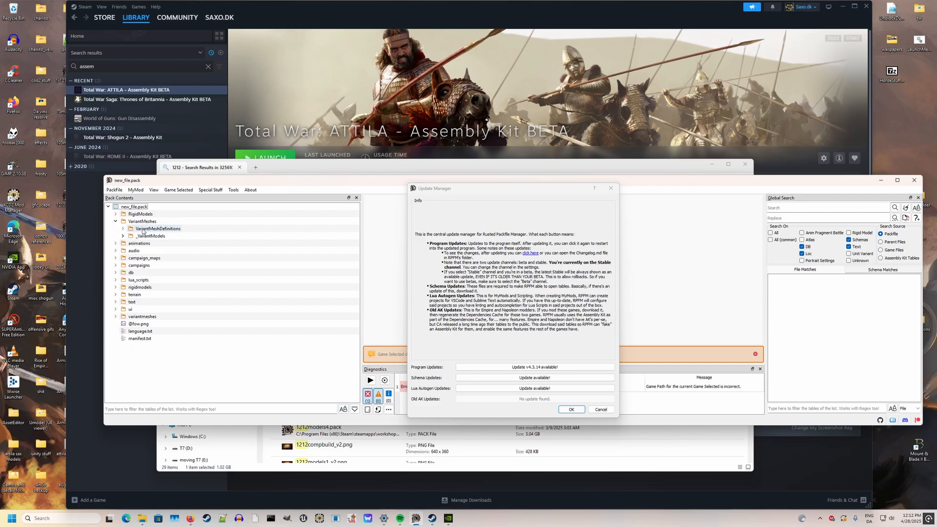
double_click(131, 317)
right_click(130, 321)
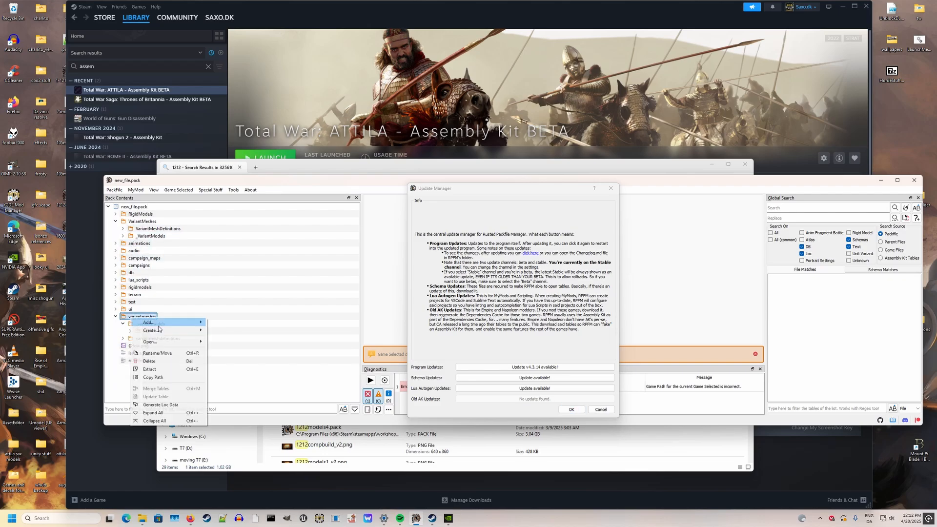
left_click(161, 364)
right_click(420, 271)
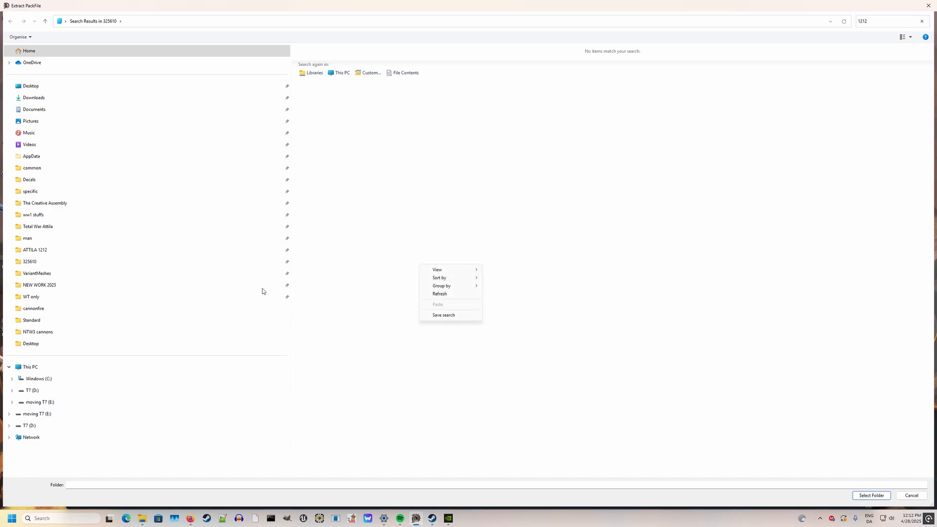
left_click(927, 6)
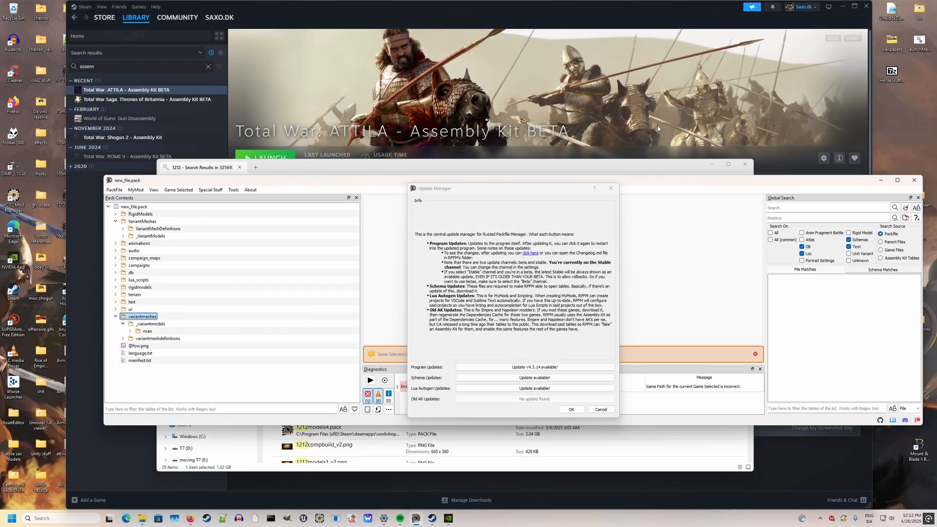
Step: Switch to File Explorer and open the VariantMeshes folder inside the assembly kit's working_data
left_click(308, 174)
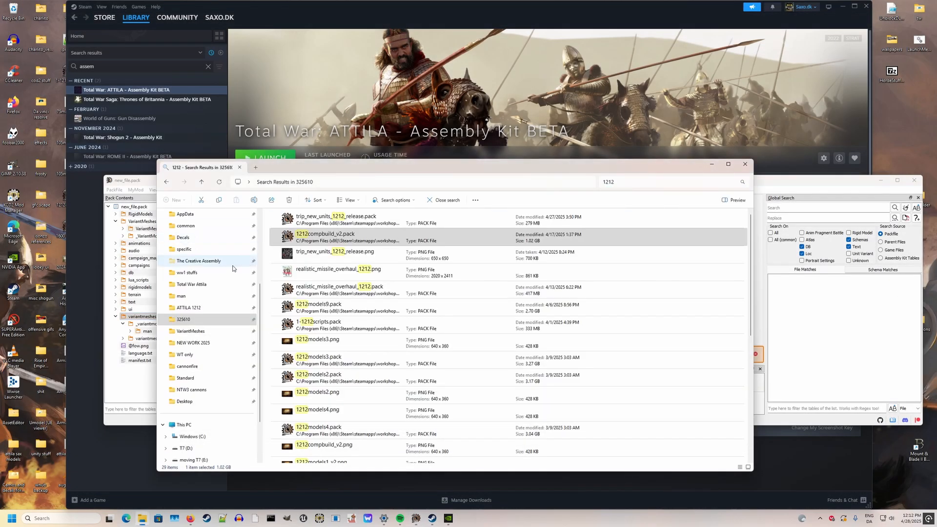
scroll(205, 342, "up", 3)
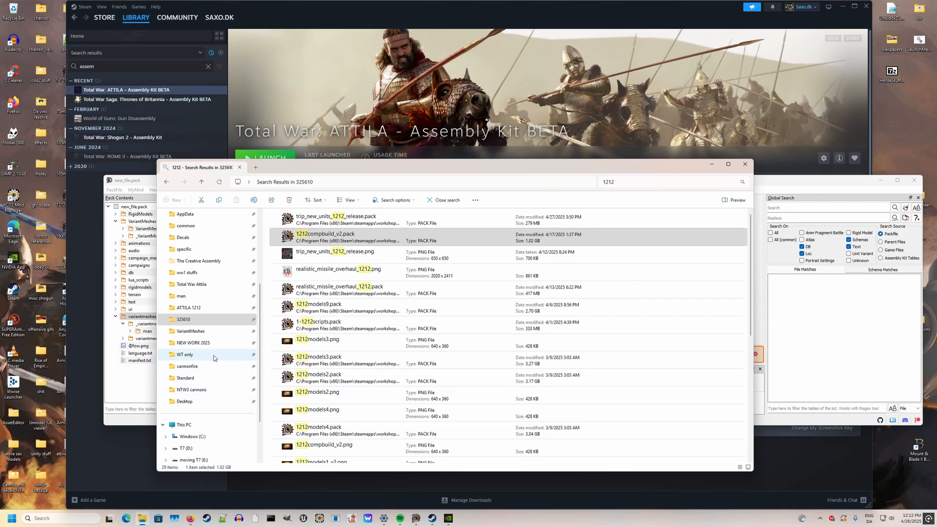
left_click(221, 332)
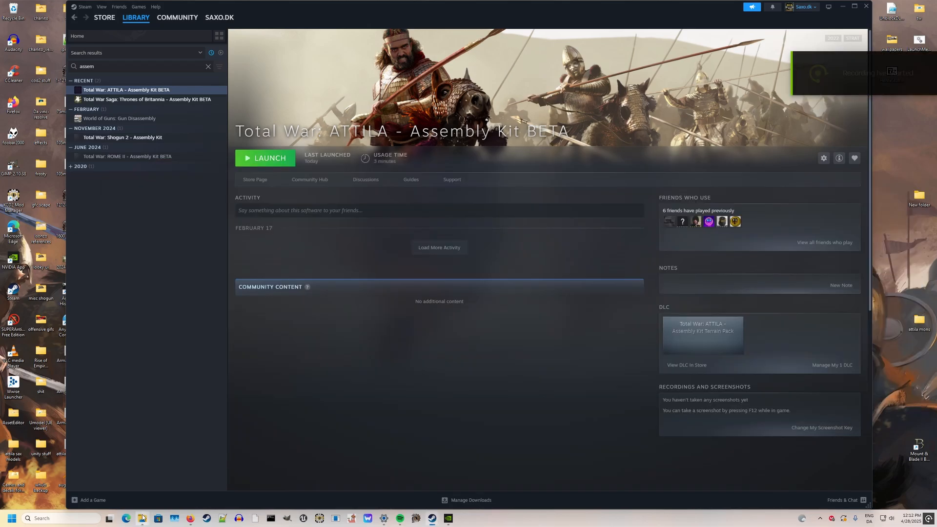
Step: Go from VariantMeshes up to assembly_kit and launch TWeak.AssemblyKit.exe from its binaries folder
mouse_move(142, 519)
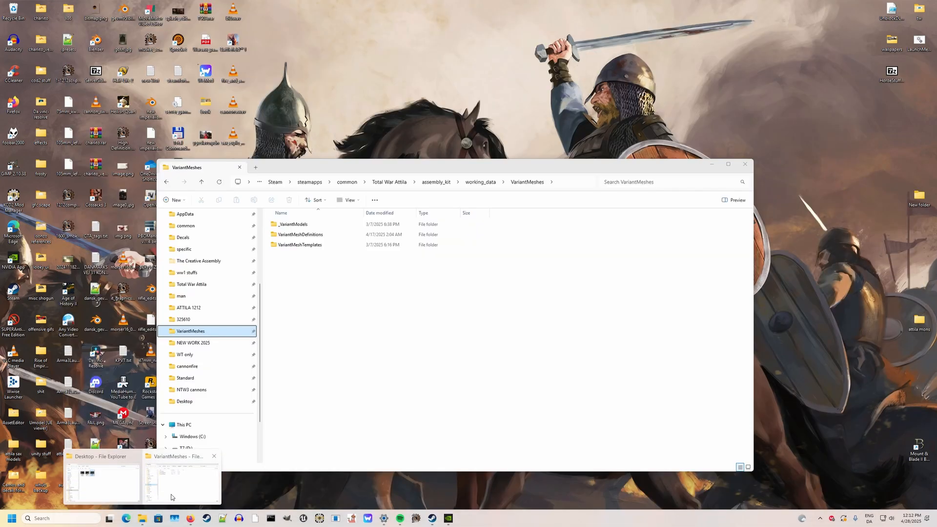
left_click(171, 497)
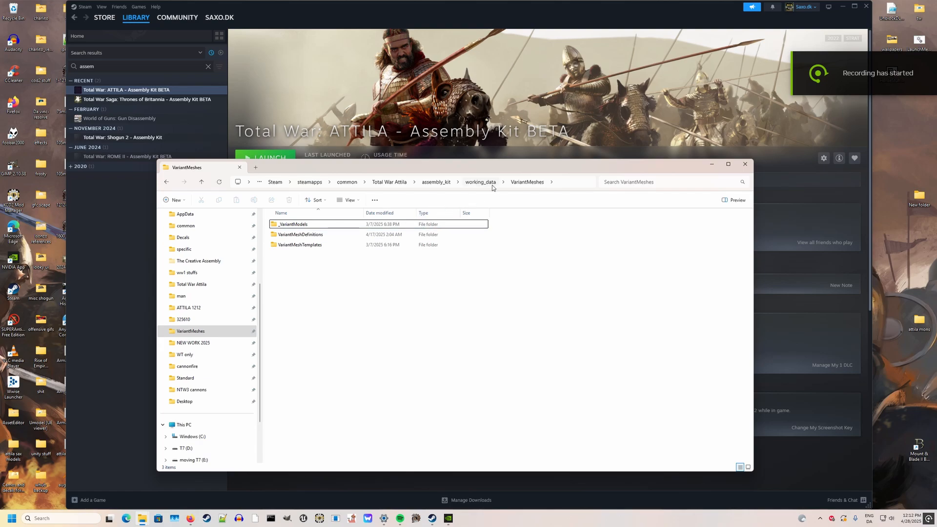
left_click(439, 185)
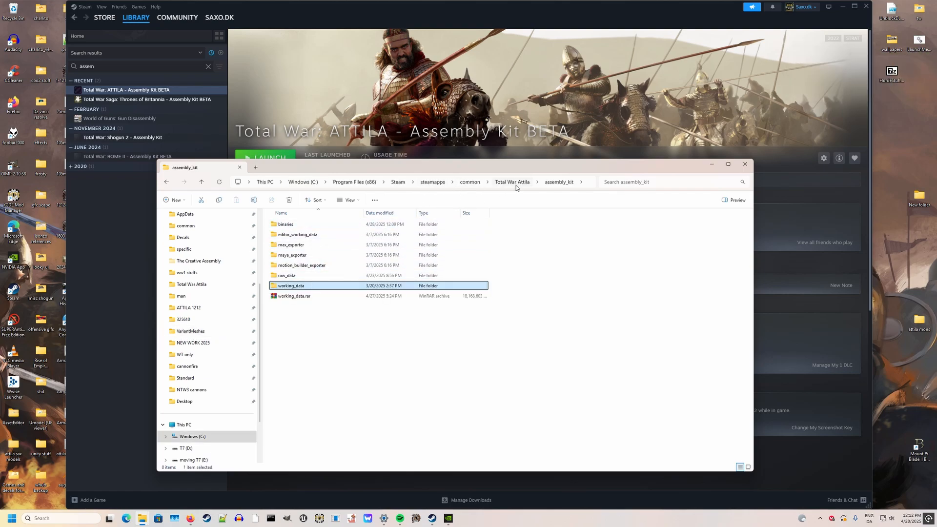
double_click(312, 224)
scroll(590, 310, "down", 10)
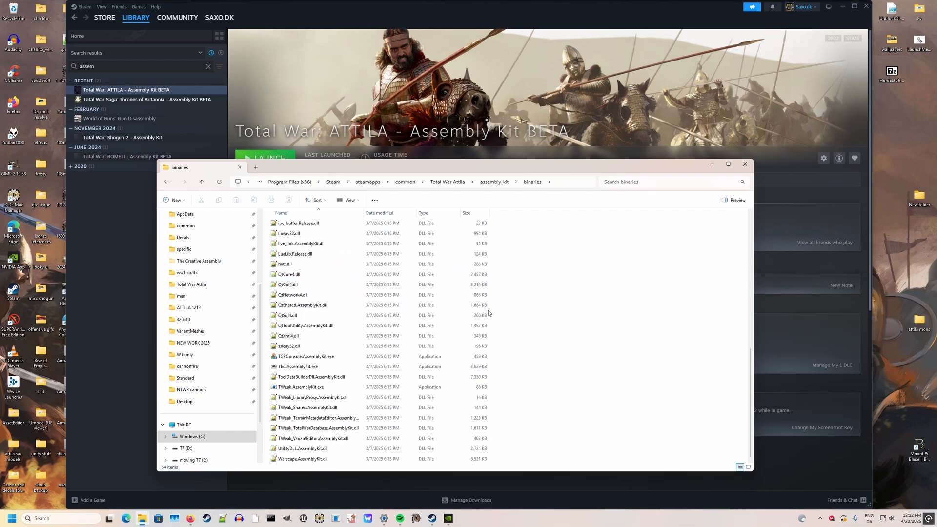
double_click(313, 388)
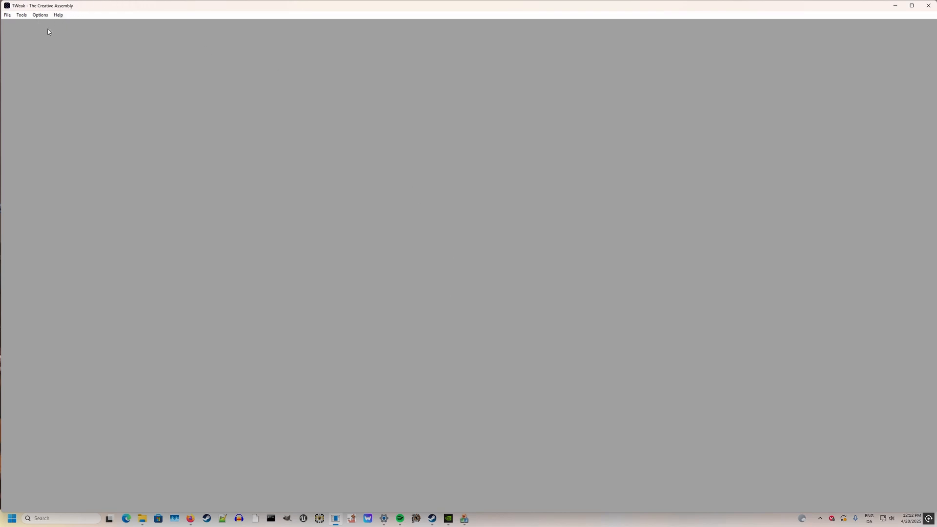
Step: Open the Variant Editor tool in TWeak
left_click(22, 15)
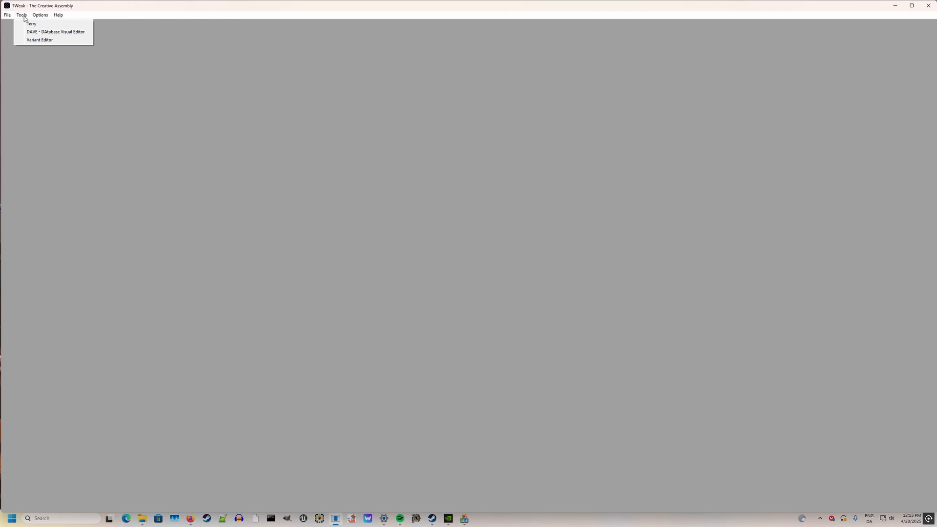
left_click(43, 40)
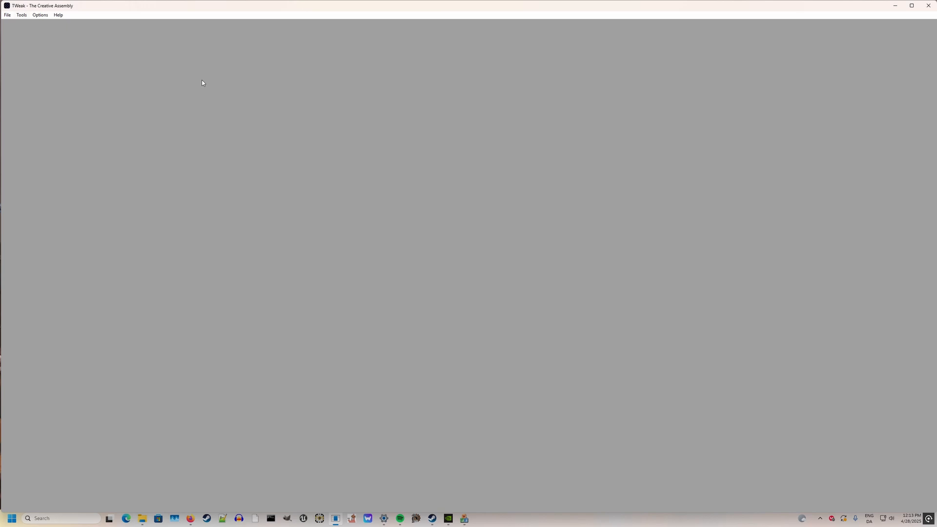
key("Return")
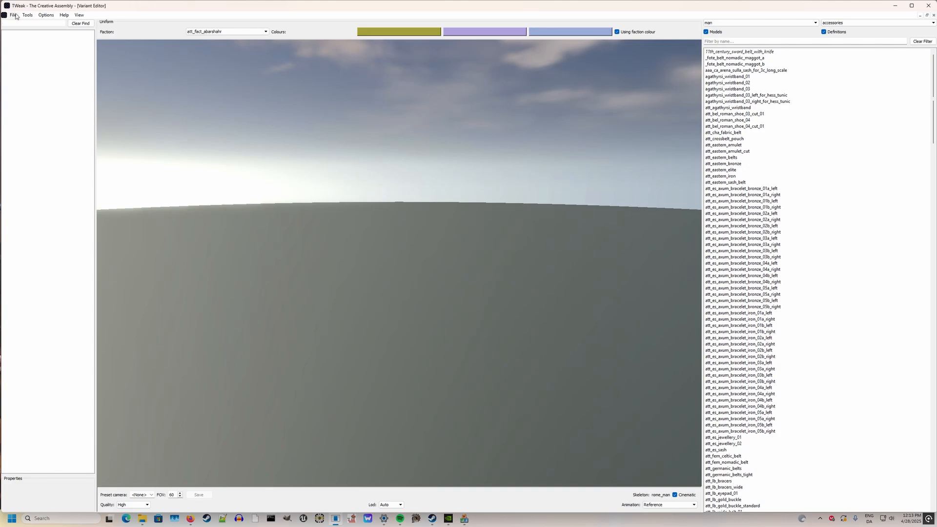
Step: Look over the Variant Editor's part categories, its definition file commands and the list of man accessories
left_click(16, 16)
left_click(30, 18)
middle_click_drag(454, 268, 699, 244)
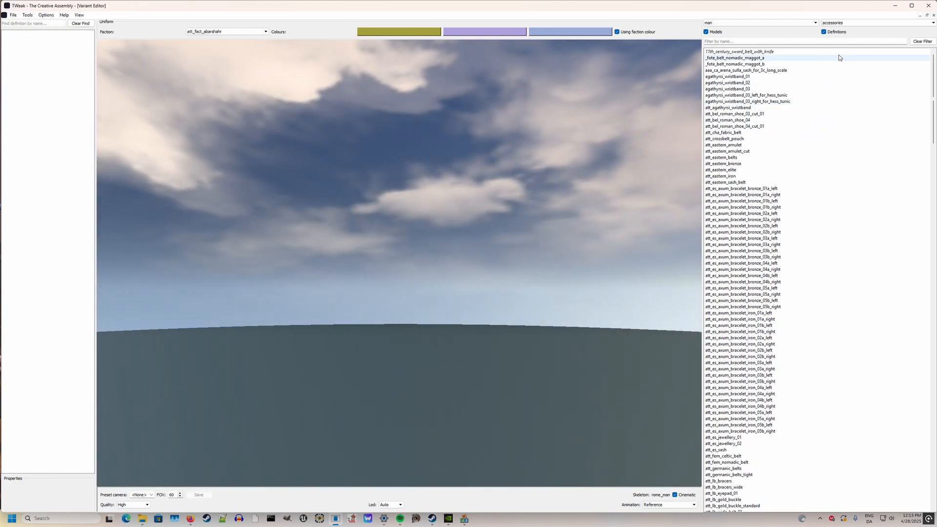
left_click(851, 25)
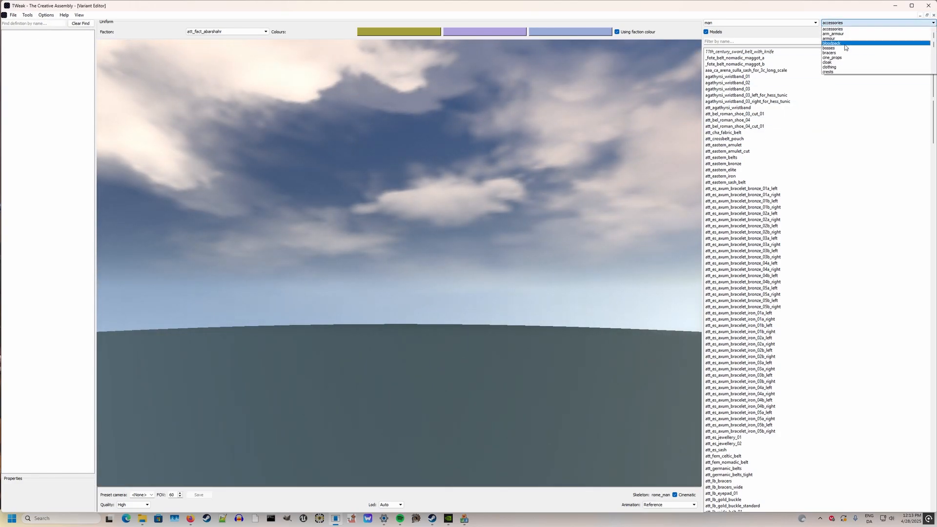
left_click(13, 16)
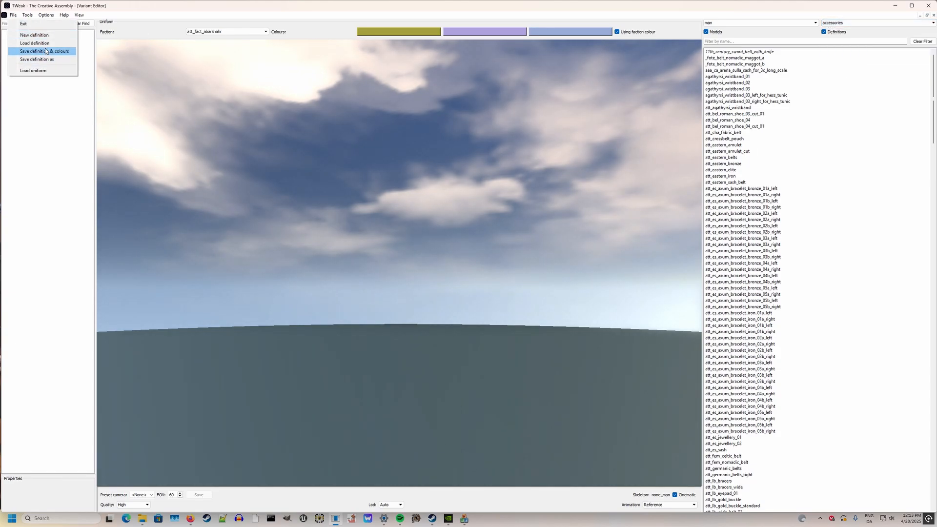
left_click(846, 185)
scroll(824, 132, "down", 15)
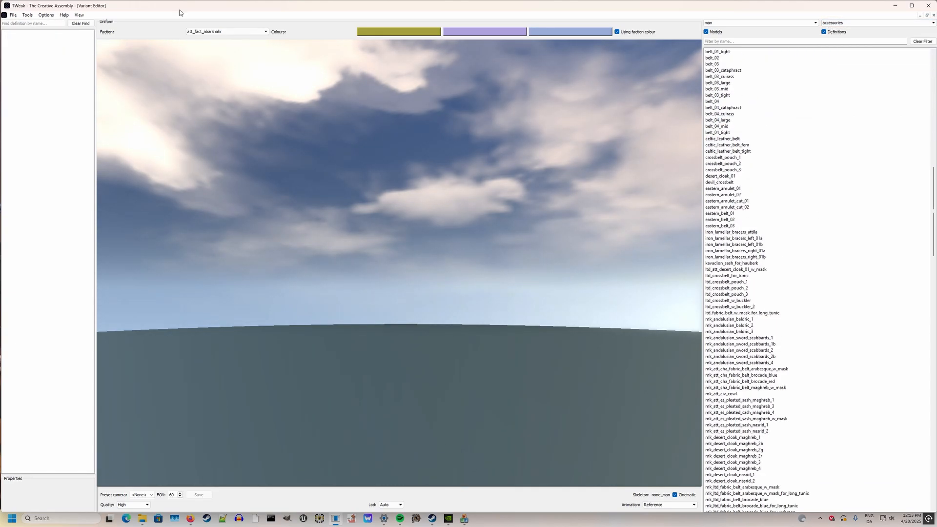
Step: Load the land uniform att_alan_alani_cavalry_warriors into the Variant Editor
left_click(8, 16)
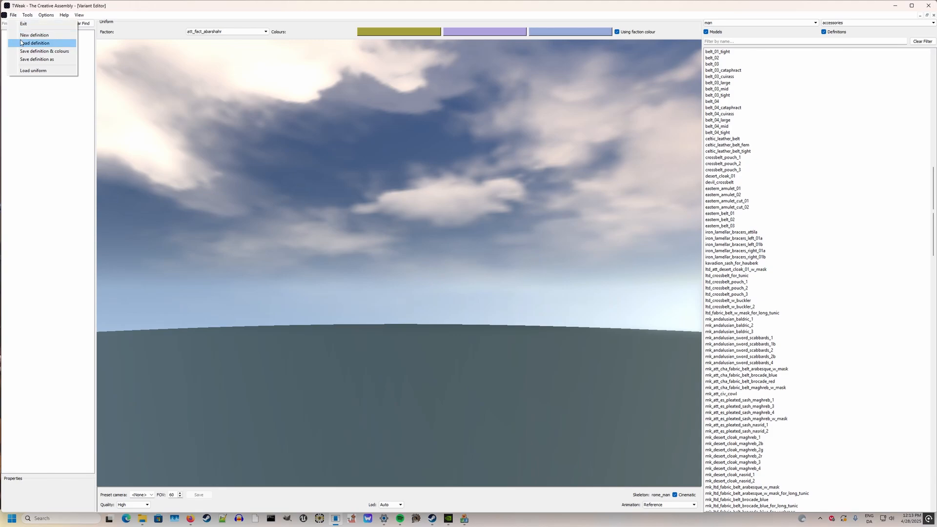
left_click(35, 72)
left_click(523, 249)
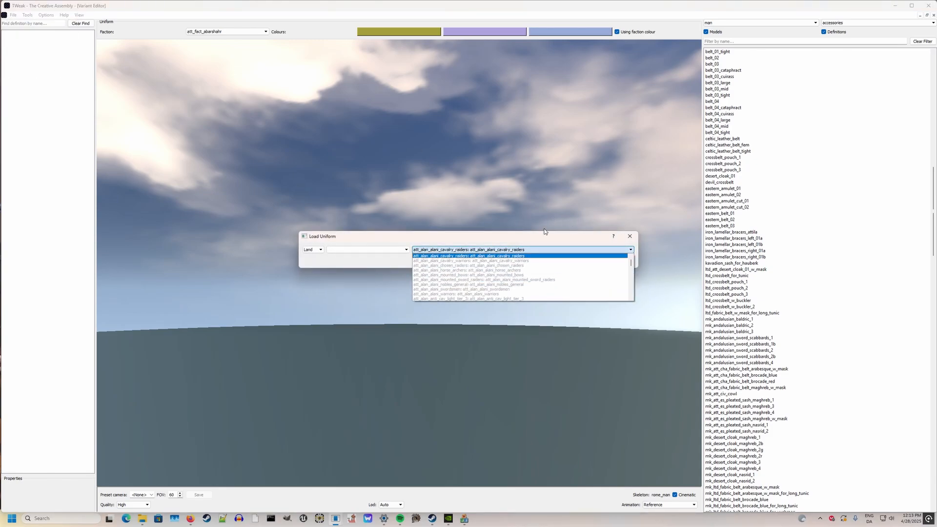
scroll(531, 262, "down", 15)
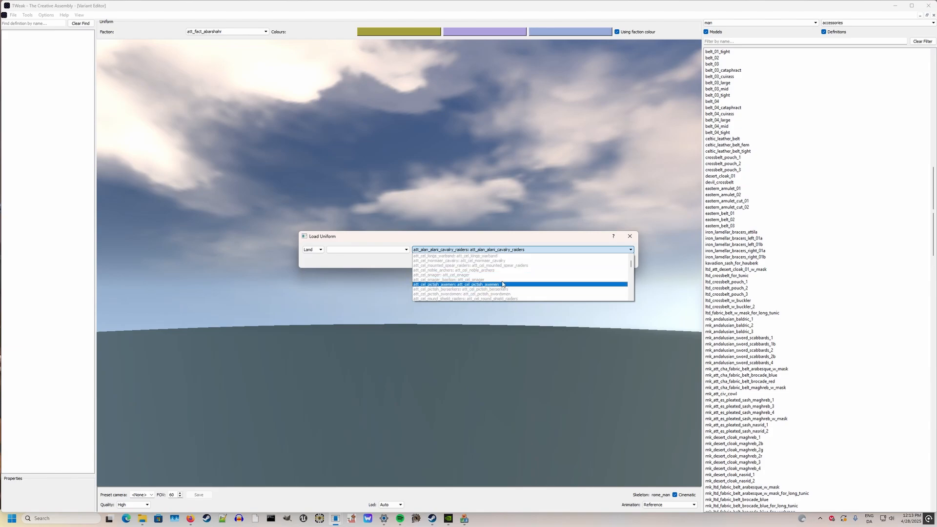
left_click(508, 251)
left_click(506, 251)
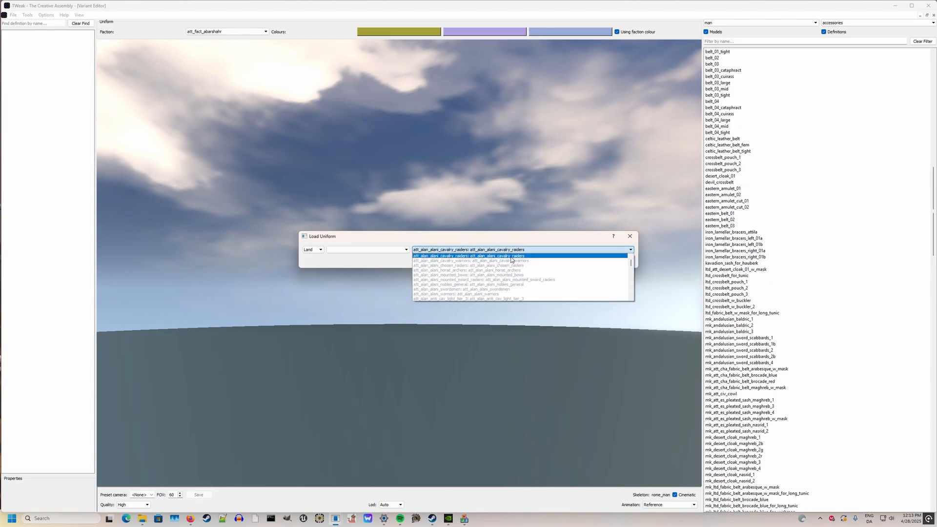
left_click(521, 260)
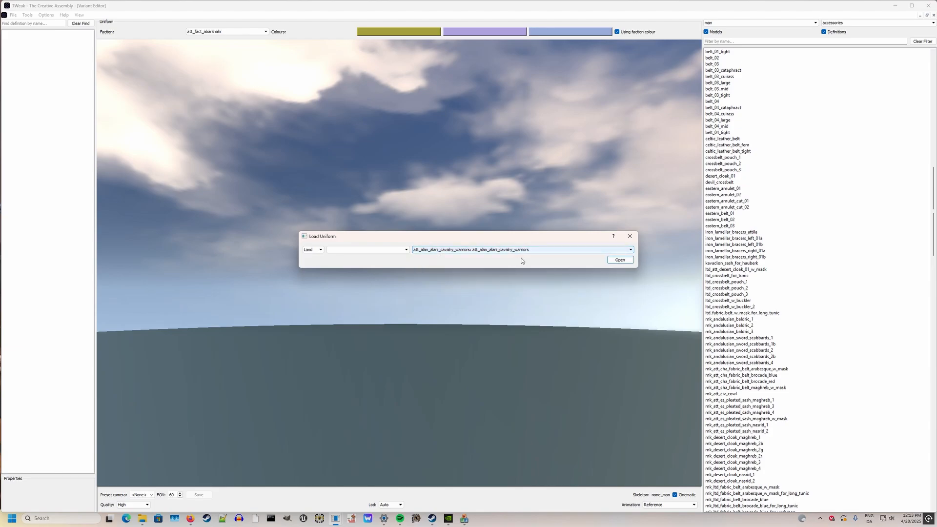
left_click(620, 260)
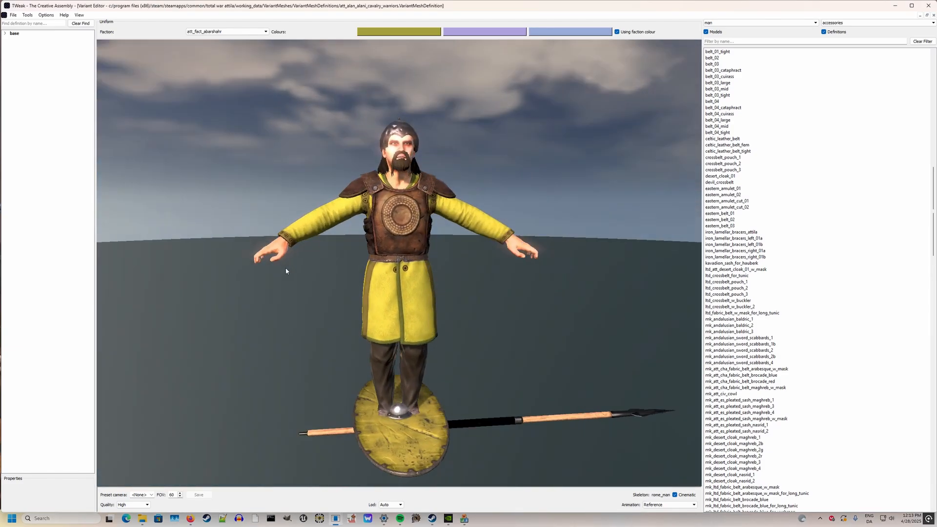
Step: Set the loaded soldier's animation to STAND and turn off the Cinematic skeleton
left_click(660, 505)
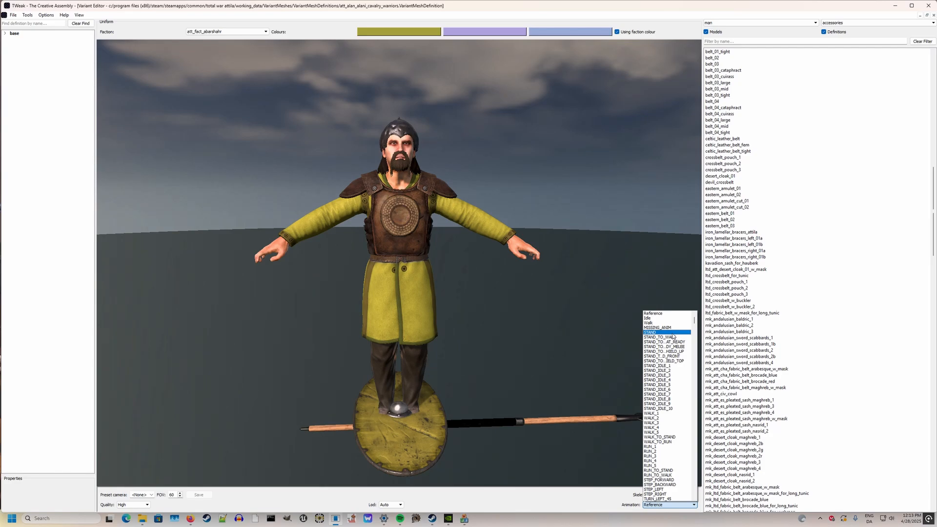
left_click(654, 333)
left_click(675, 495)
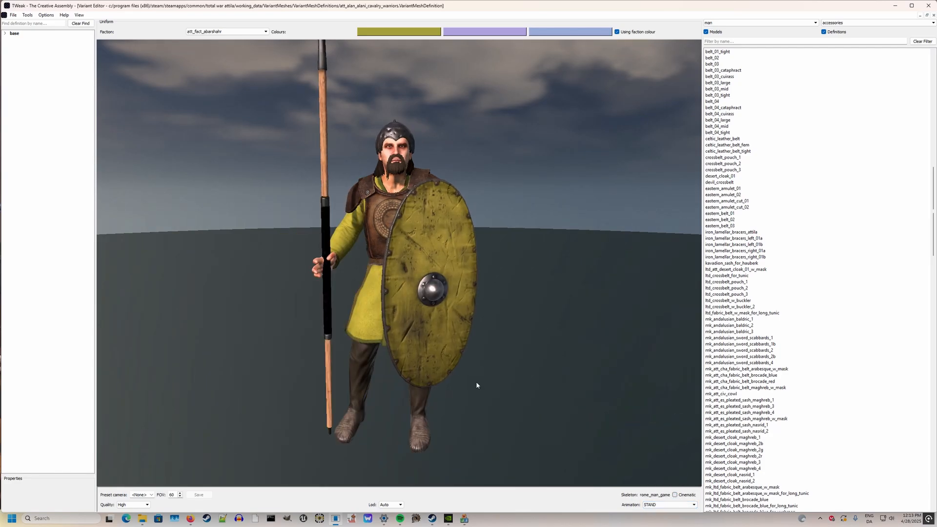
Step: Preview other stand animations on the soldier, followed by a COMBAT_READY_MELEE animation
scroll(668, 505, "down", 1)
scroll(668, 504, "down", 7)
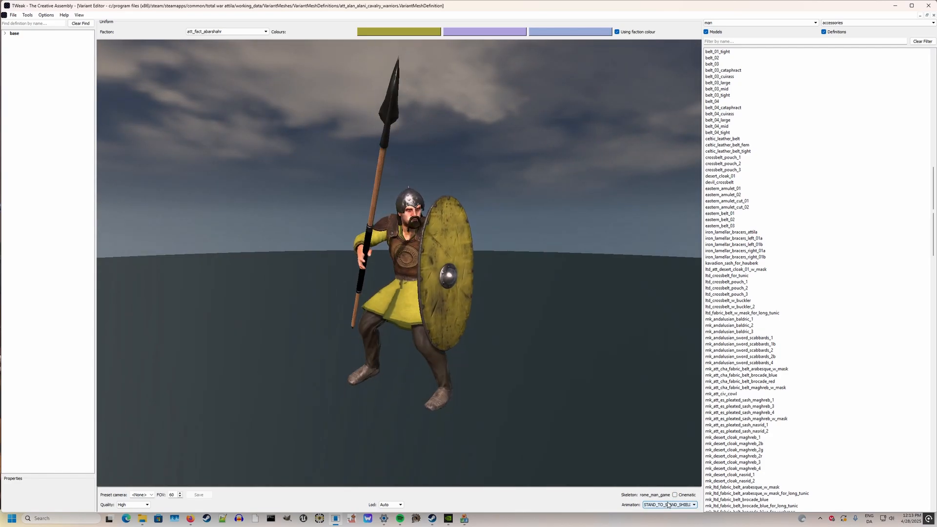
left_click(669, 505)
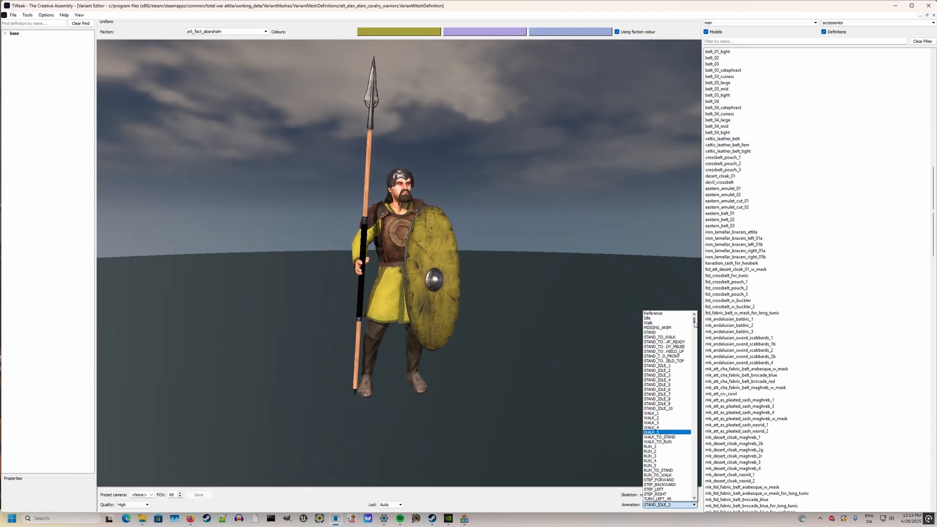
left_click_drag(695, 321, 695, 381)
left_click(675, 376)
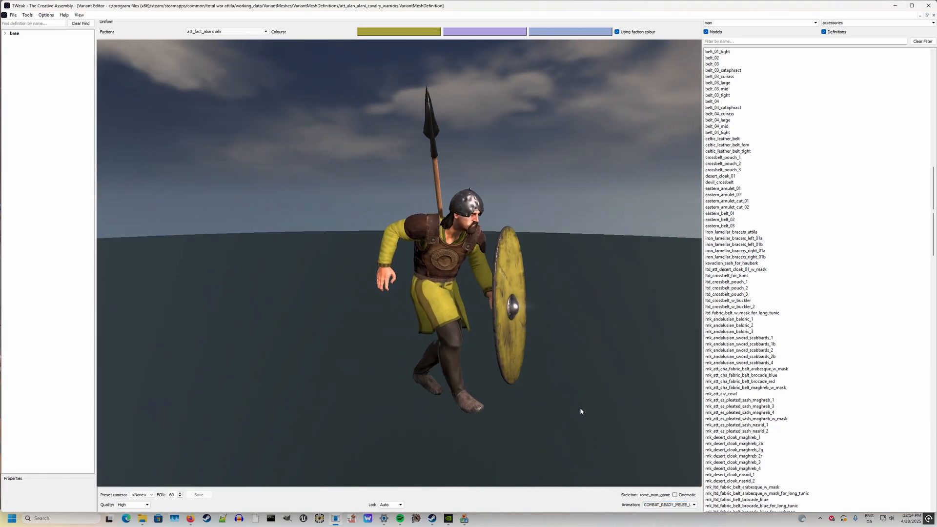
Step: Set the soldier's animation to MISSING_ANIM and view him up close
left_click(674, 505)
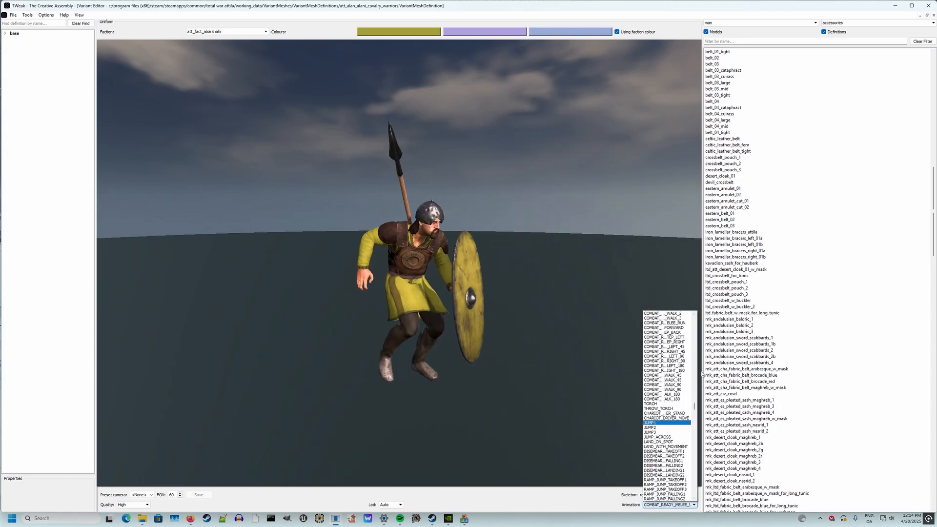
left_click_drag(695, 393, 695, 315)
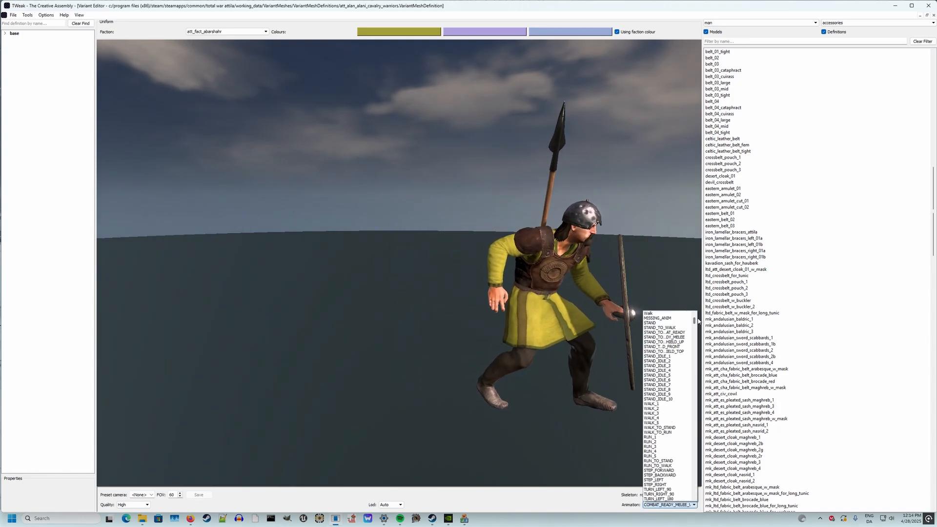
left_click(657, 318)
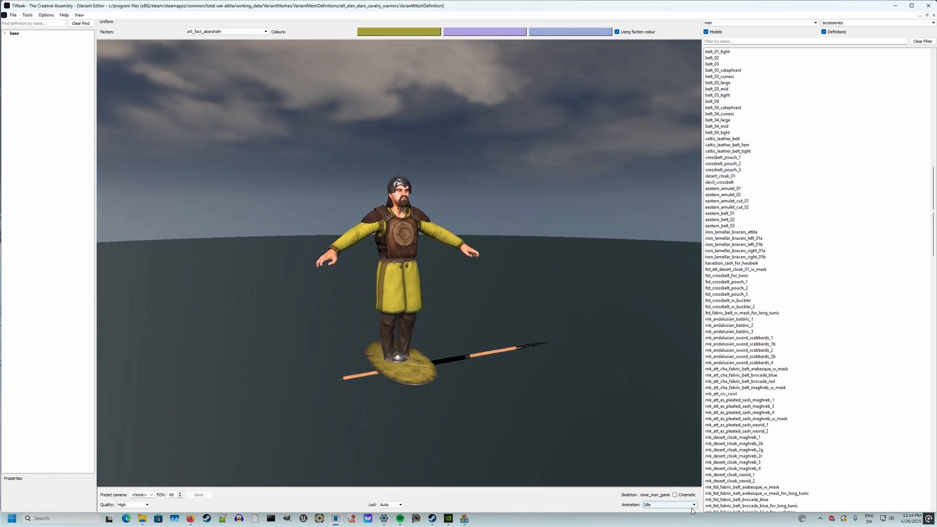
scroll(684, 506, "down", 1)
left_click_drag(541, 292, 335, 231)
scroll(332, 231, "up", 5)
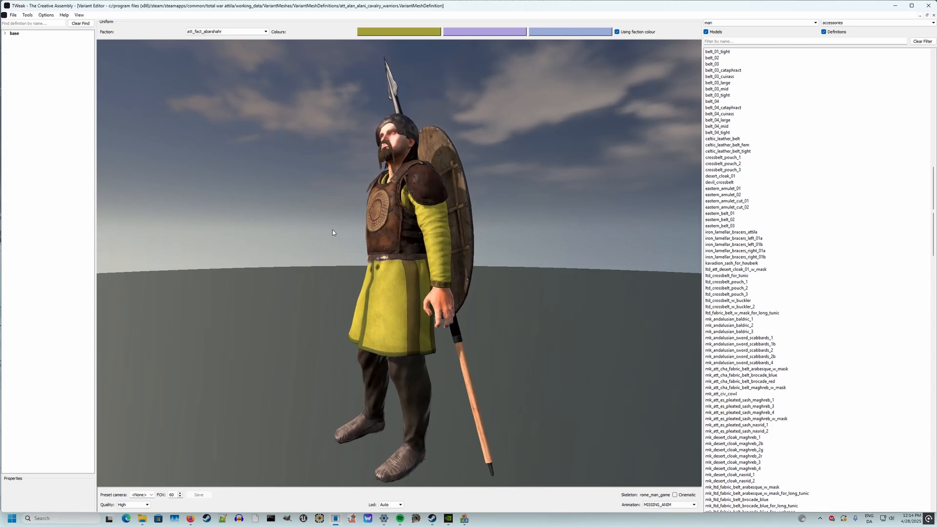
Step: Delete both skin entries, att_ger_light_cut_02b and att_ger_light_cut_02a, from the soldier's definition and inspect the model up close
left_click(4, 33)
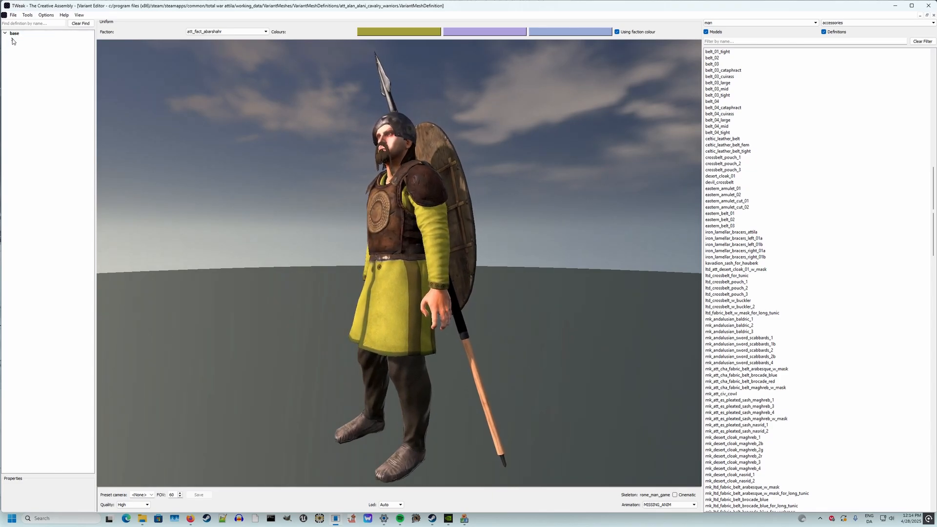
left_click(20, 46)
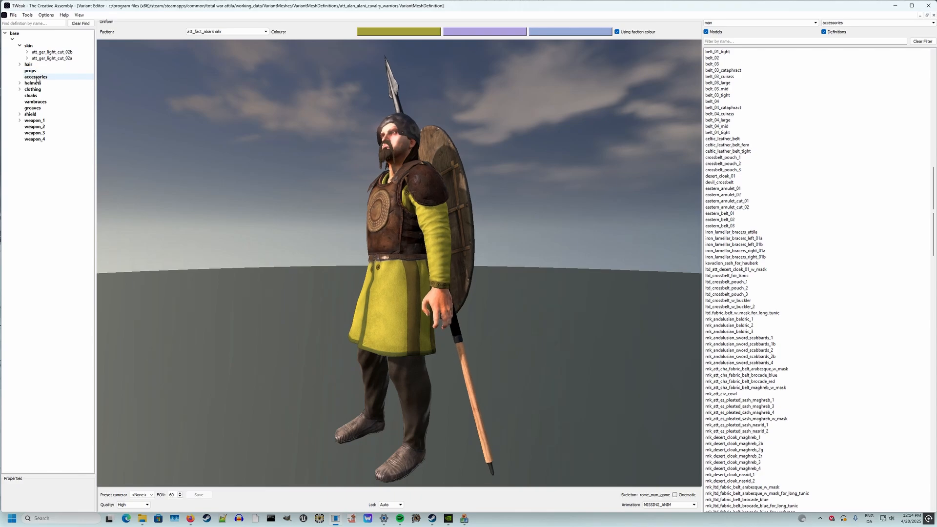
left_click(51, 53)
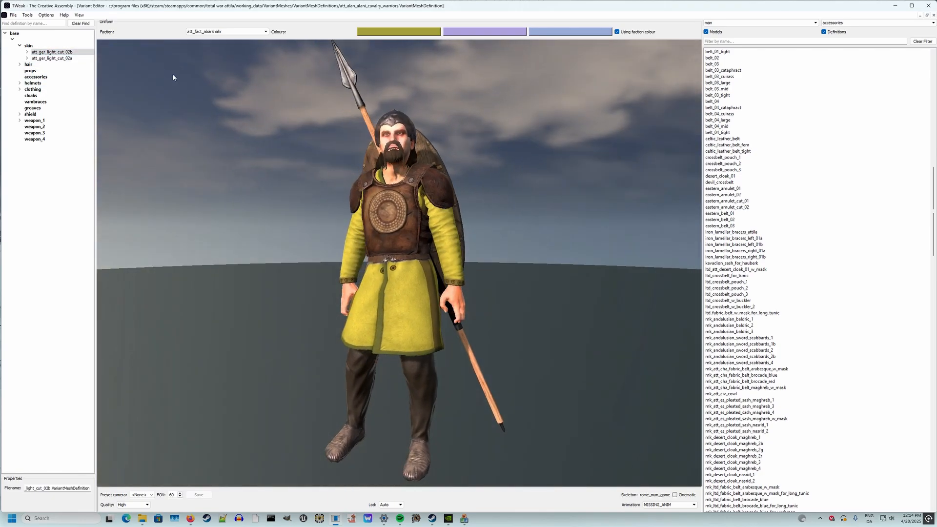
left_click(89, 58, "shift")
key("Delete")
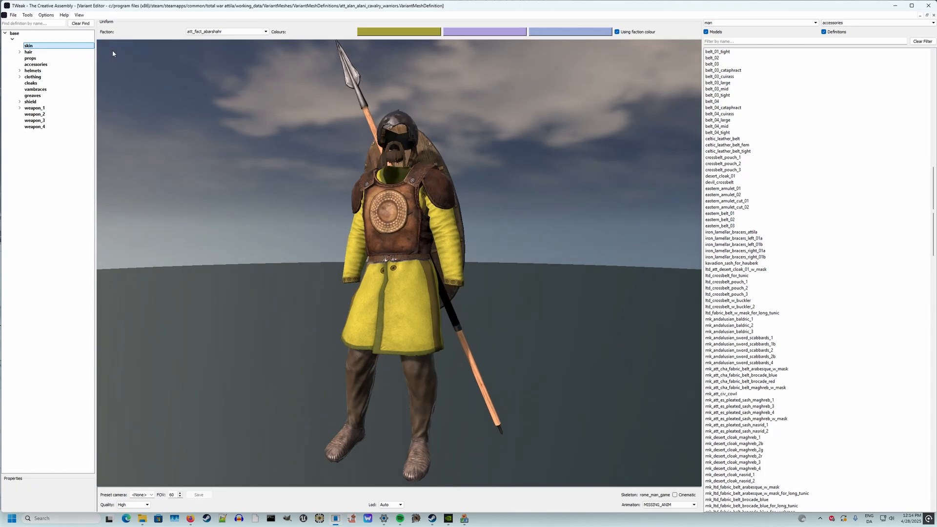
left_click_drag(210, 92, 298, 113)
scroll(370, 139, "up", 5)
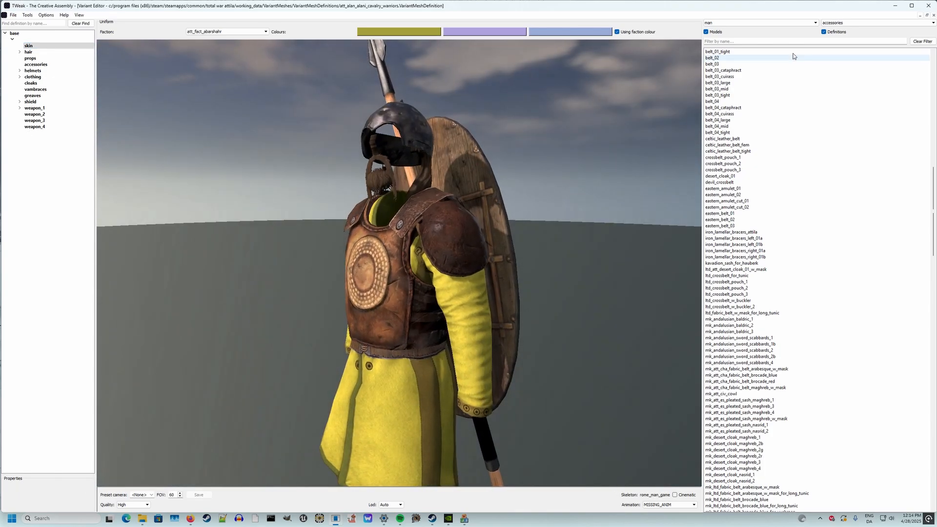
Step: Show the skin category of man parts in the asset list
left_click(863, 22)
left_click(852, 22)
left_click(851, 23)
scroll(840, 53, "down", 5)
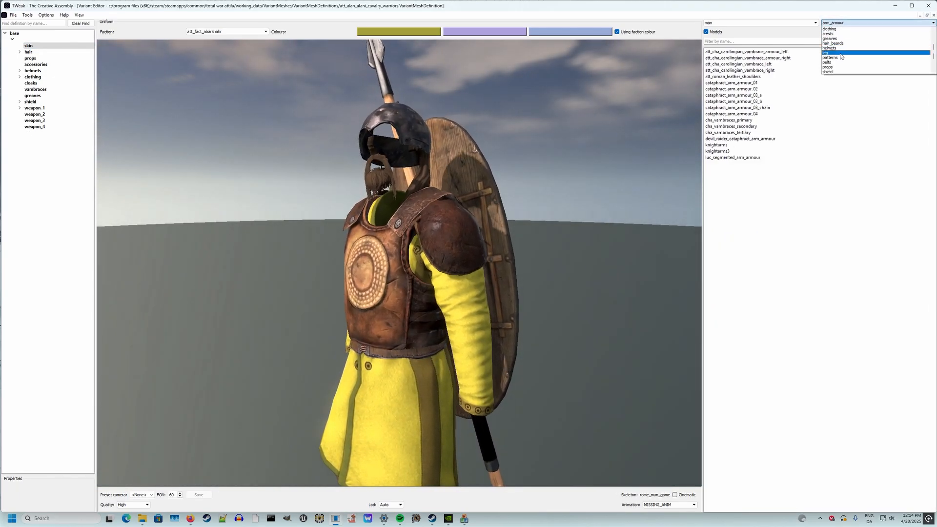
left_click(830, 52)
Step: Filter the man skin assets by the name "german"
left_click(826, 41)
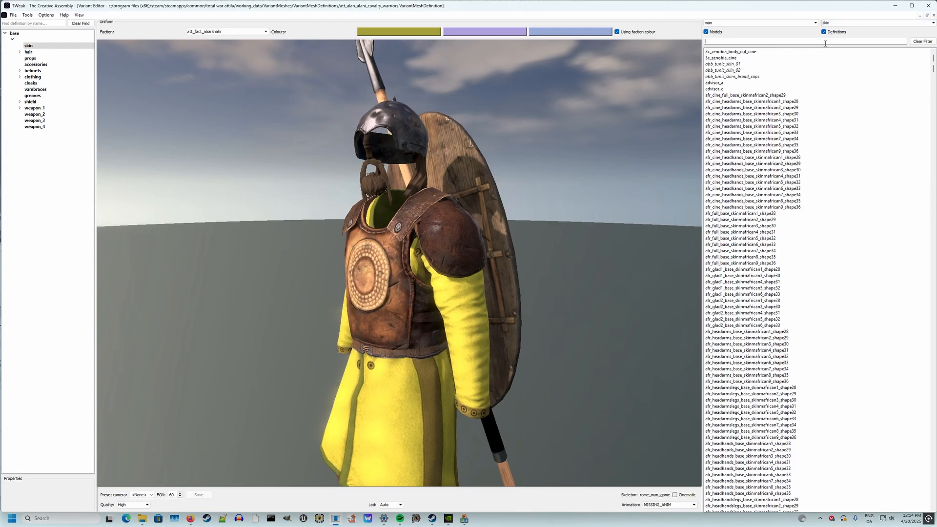
type("skin")
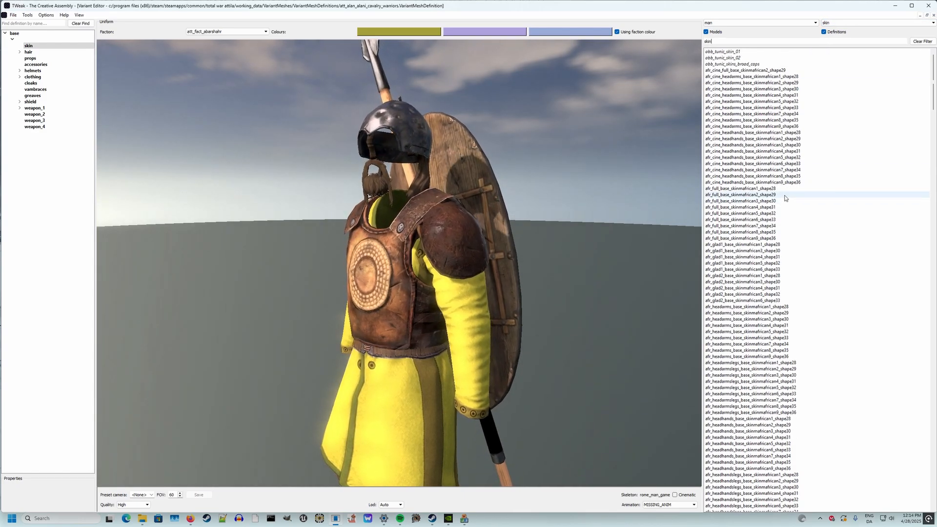
key("BackSpace")
key("BackSpace")
key("BackSpace")
key("BackSpace")
type("german")
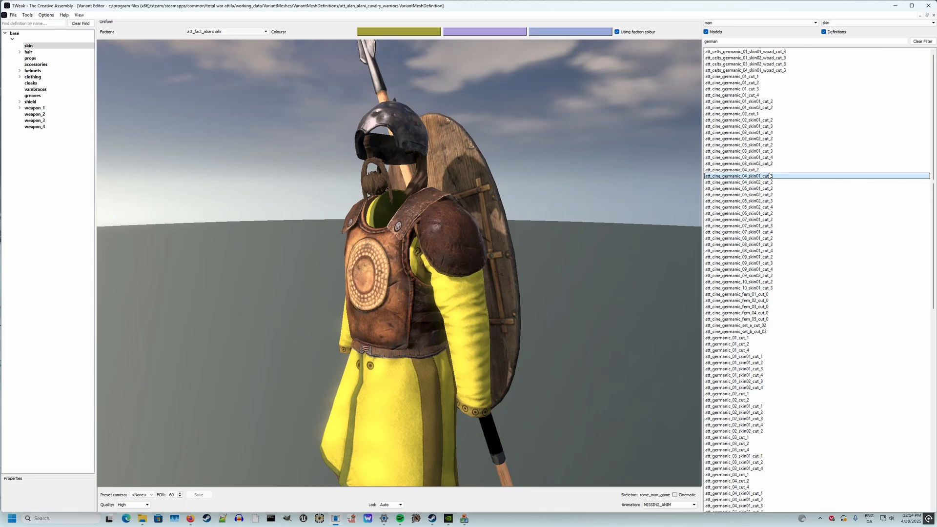
Step: Add the att_cine_germanic_04_cut_2 model to the skin slot and inspect the soldier's new face from the front
double_click(742, 170)
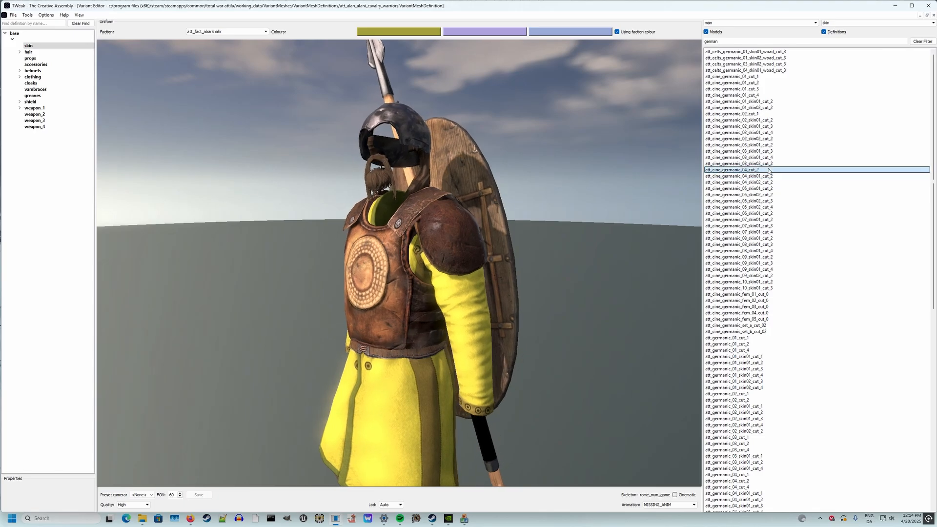
middle_click_drag(364, 198, 500, 188)
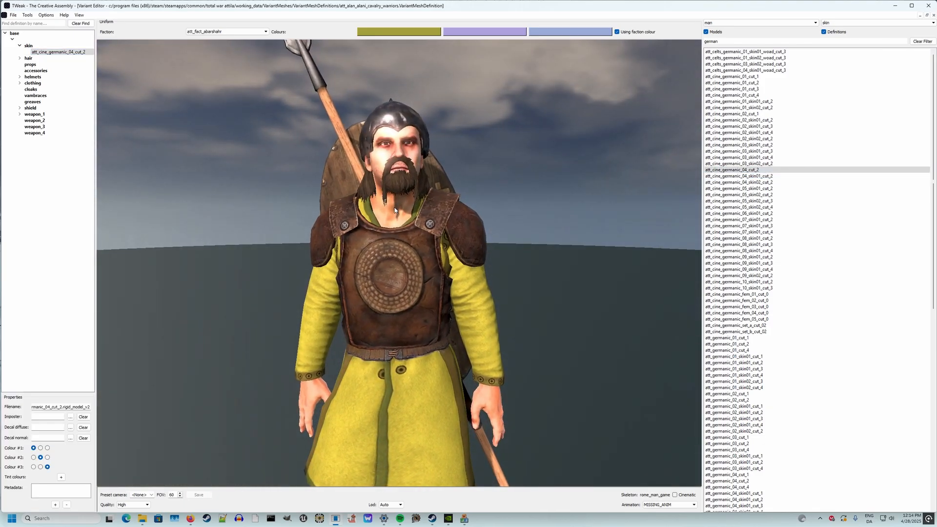
middle_click_drag(337, 193, 414, 213)
Step: Try att_cine_germanic_fem_05_cut_0 as a second skin, remove it, and browse the other germanic skins
double_click(764, 320)
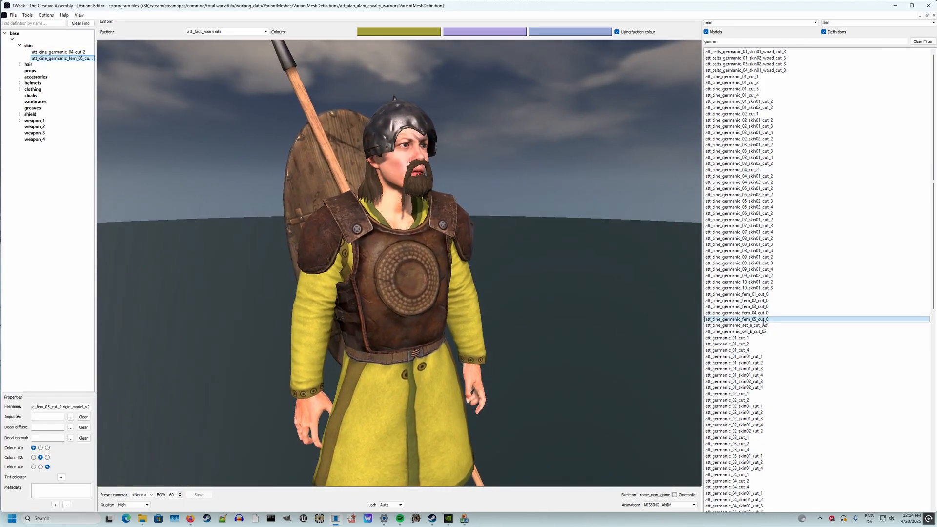
key("Delete")
scroll(764, 349, "down", 19)
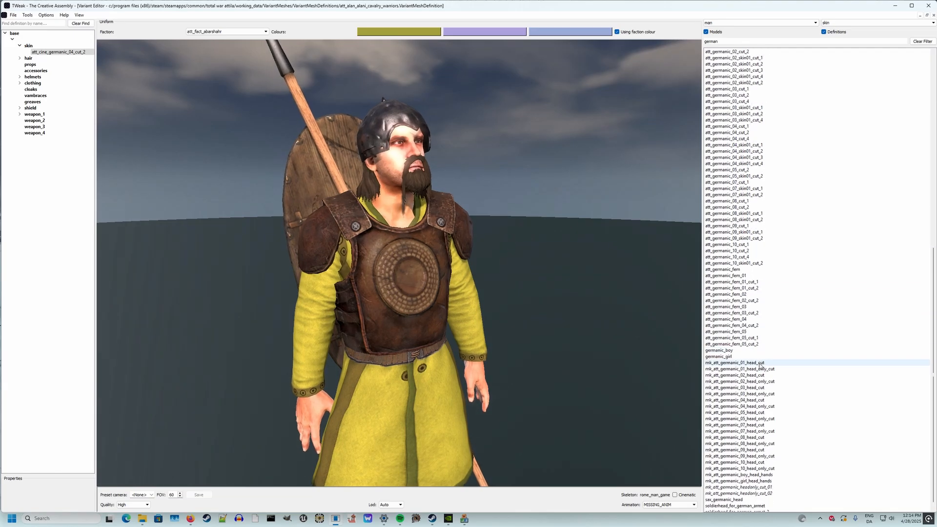
scroll(762, 349, "up", 5)
scroll(763, 341, "up", 14)
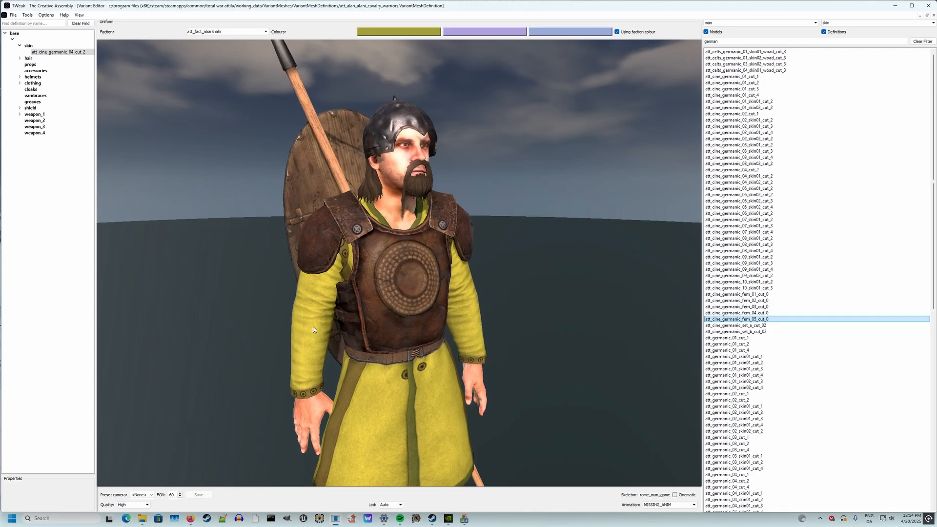
Step: Expand the helmets slot and preview att_nomadic_iron_cap and the heavy and light att_generic_spangenhelm variants on the soldier
scroll(335, 316, "down", 5)
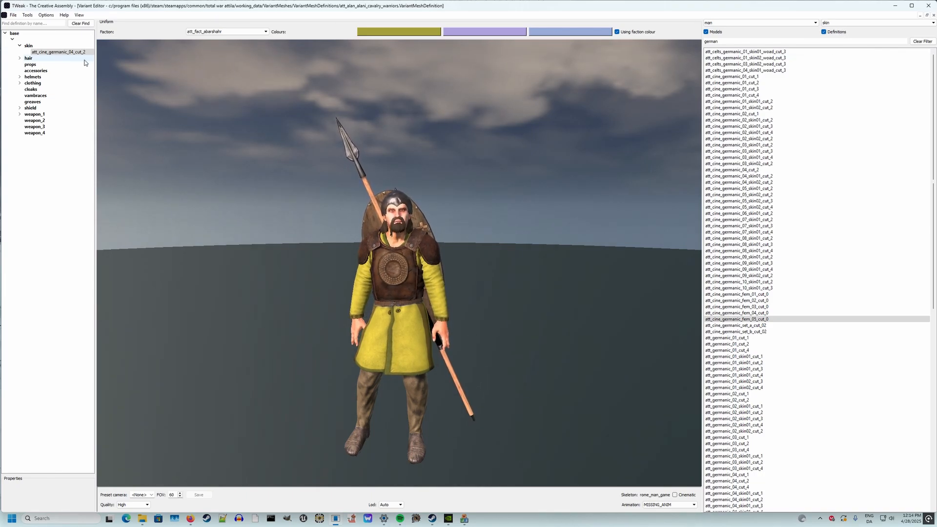
left_click(19, 77)
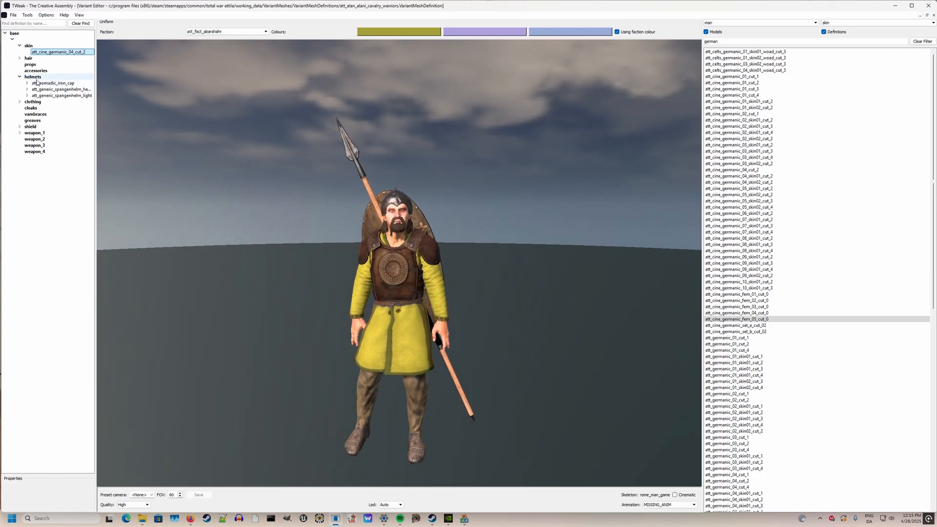
left_click(35, 78)
left_click(48, 83)
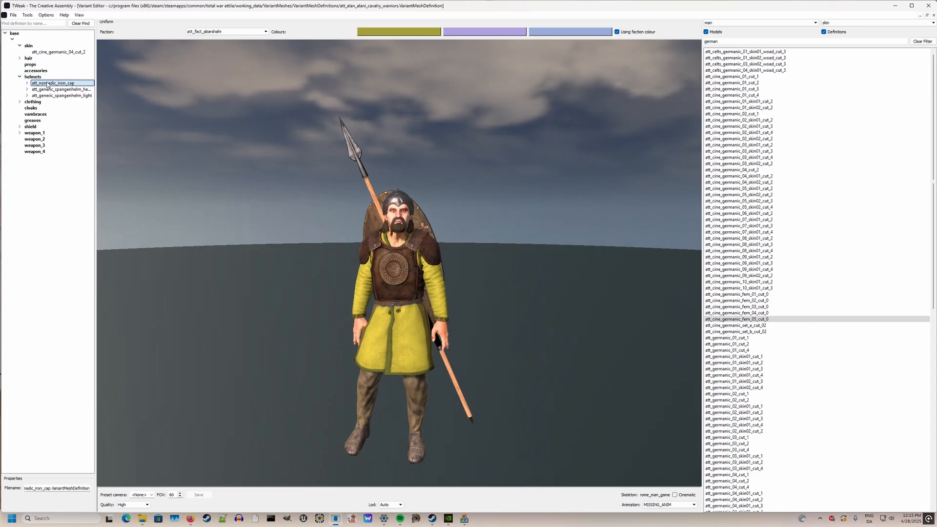
left_click(49, 95)
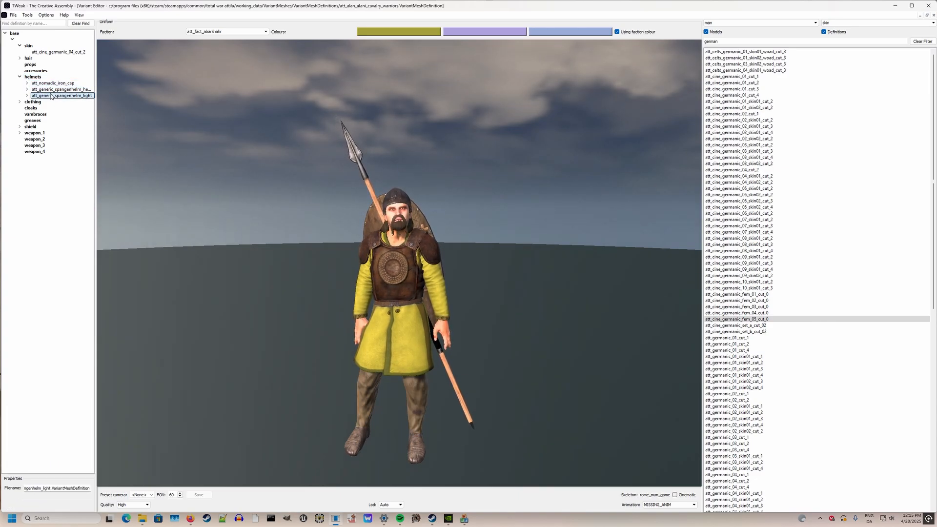
middle_click_drag(417, 113, 351, 133)
scroll(348, 136, "up", 3)
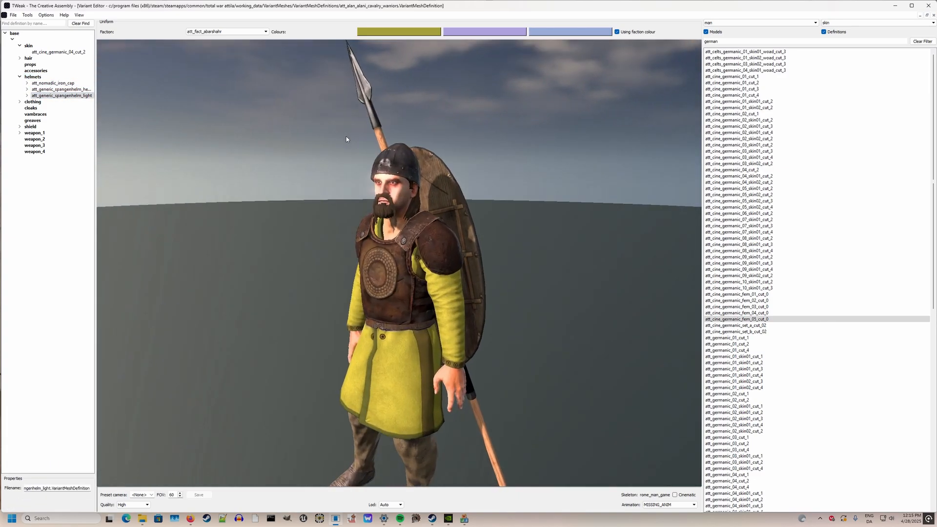
left_click(70, 83)
left_click(74, 90)
left_click(76, 96)
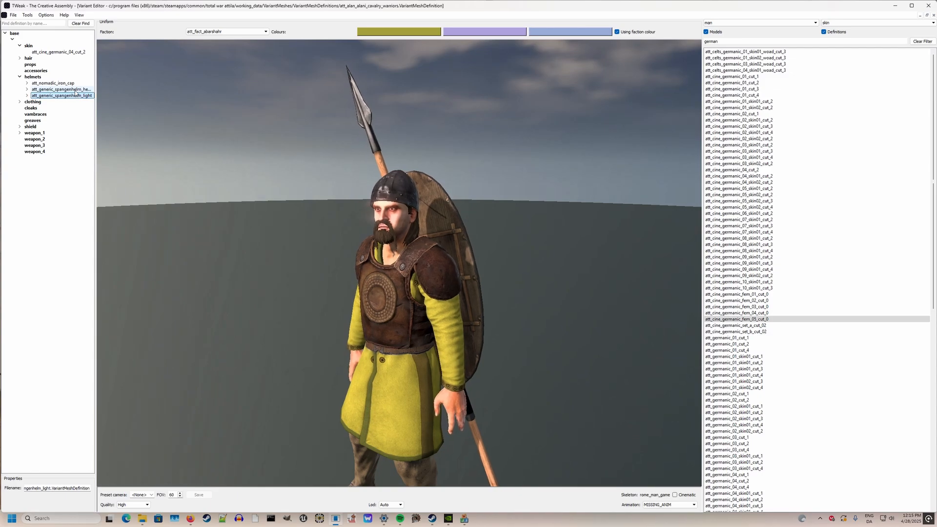
left_click(75, 90)
left_click(72, 83)
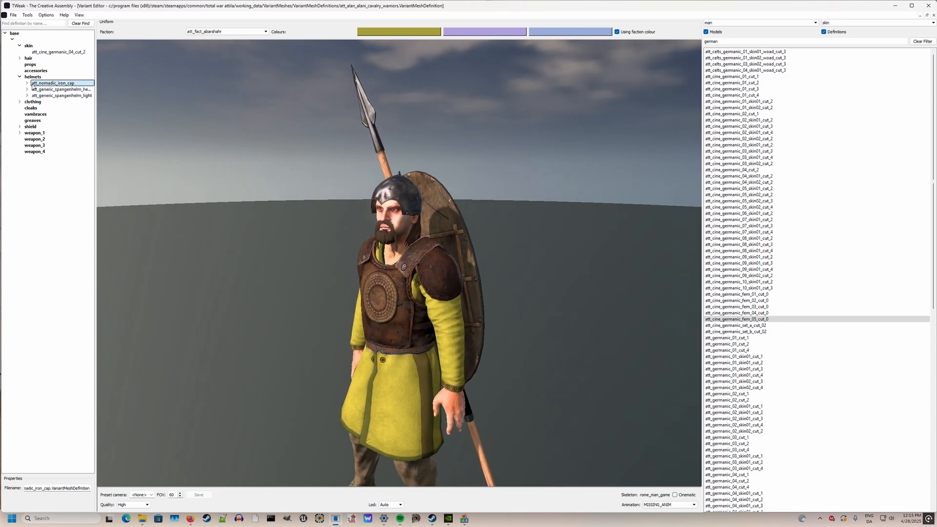
Step: Examine the nested helmet model and attachment slots inside the att_nomadic_iron_cap definition, then collapse it
left_click(27, 83)
left_click(35, 90)
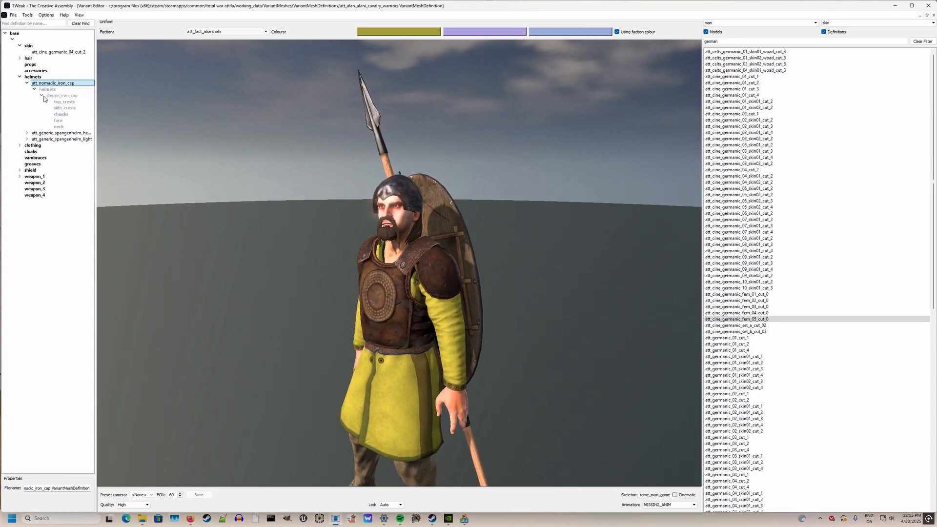
left_click(42, 96)
left_click(54, 95)
left_click(49, 90)
left_click(48, 83)
left_click(27, 83)
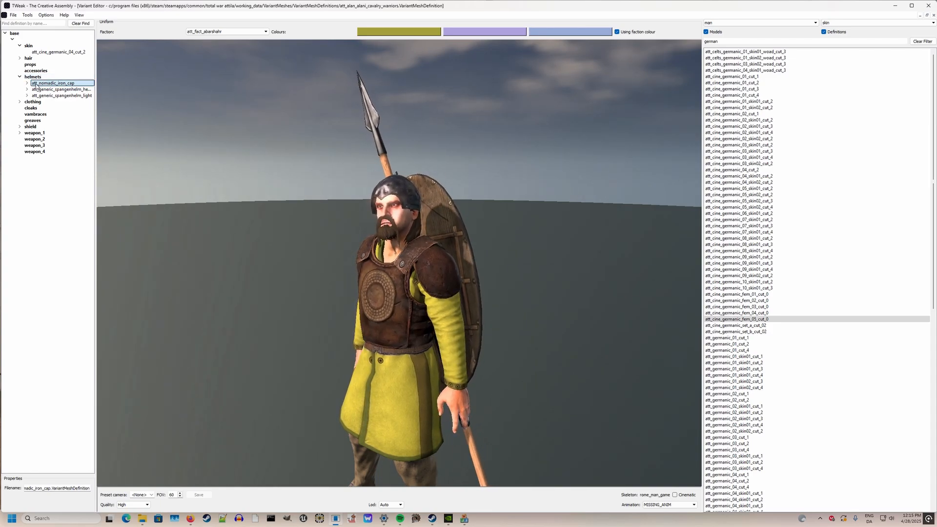
Step: Compare the heavy and light spangenhelm variants again and view the light one from the side
left_click(41, 89)
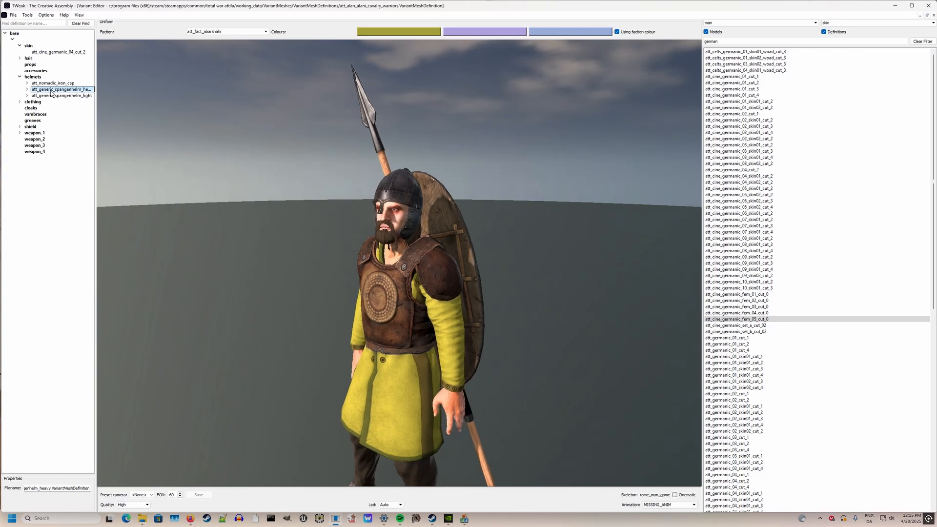
left_click(68, 95)
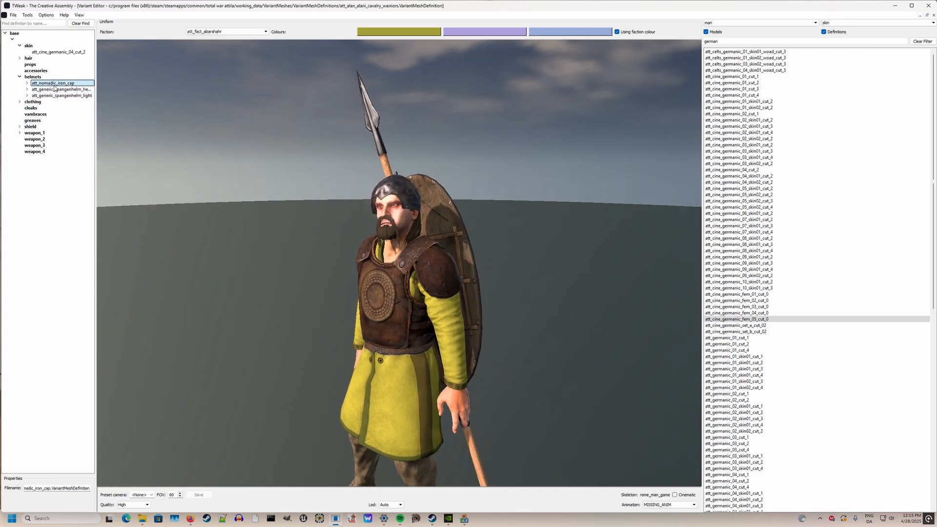
left_click(55, 89)
left_click(55, 96)
left_click_drag(205, 181, 270, 147)
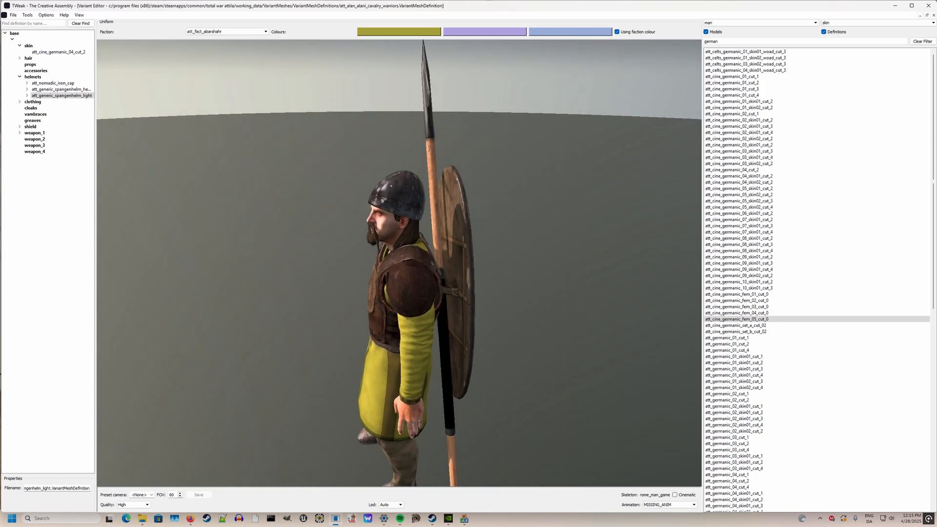
Step: Expand the clothing slot and view the soldier's leather armour and tunic from the front
left_click(21, 102)
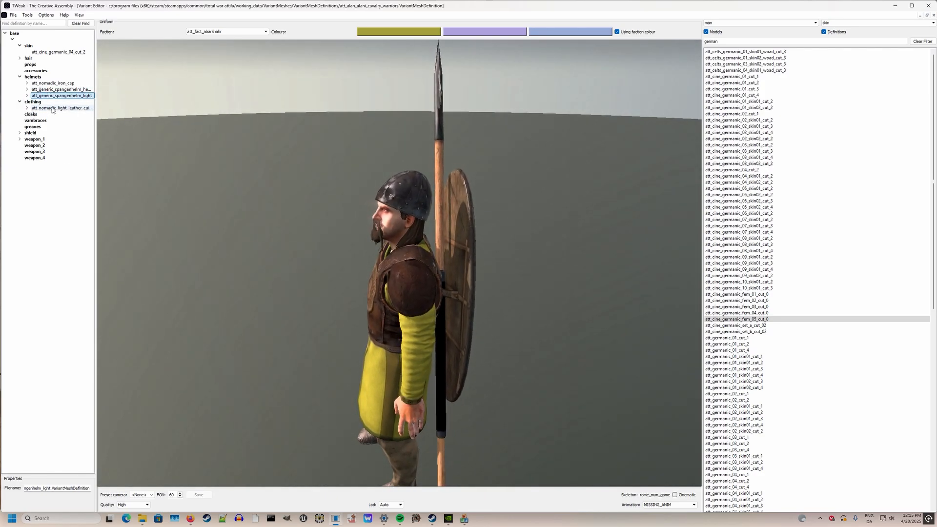
left_click_drag(269, 205, 242, 185)
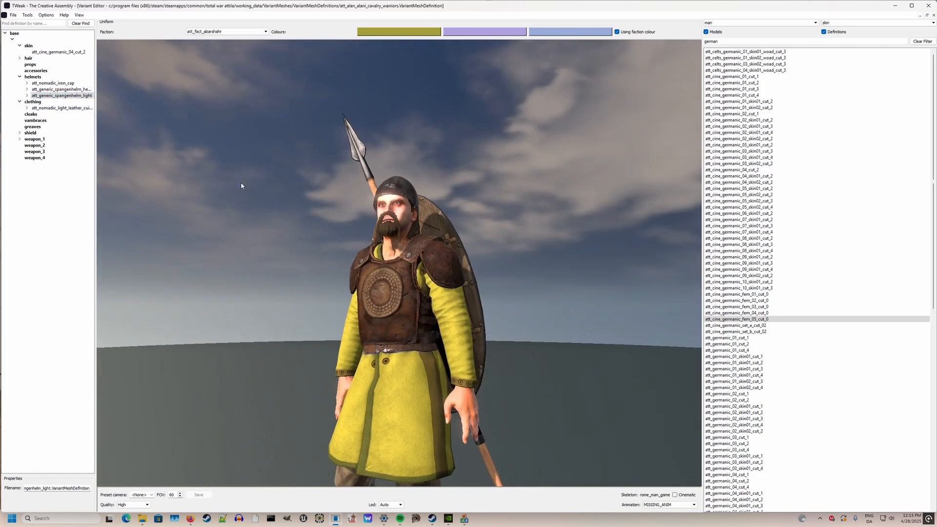
Step: Expand the att_nomadic_light_leather cuirass definition under clothing and preview its steppe_tunic_01 and steppe_tunic_02 variants on the soldier
left_click(31, 108)
left_click(35, 115)
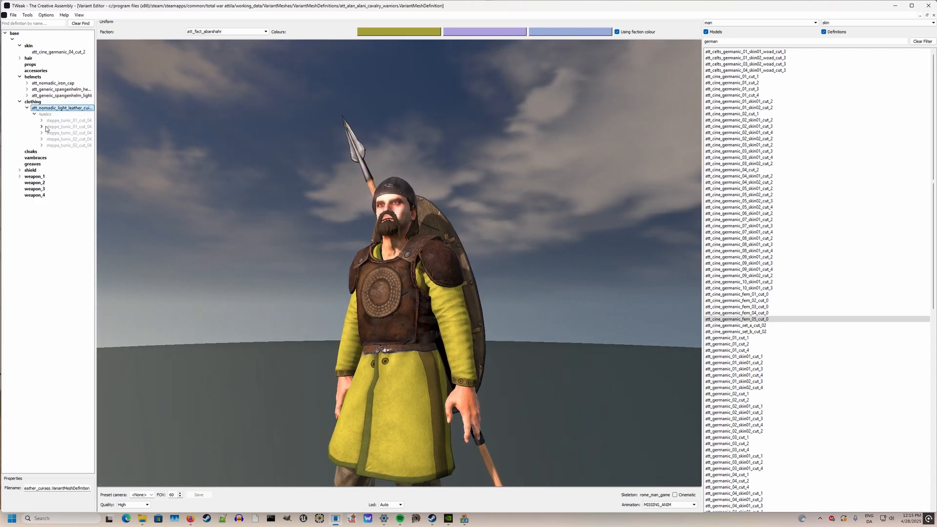
left_click_drag(123, 136, 98, 131)
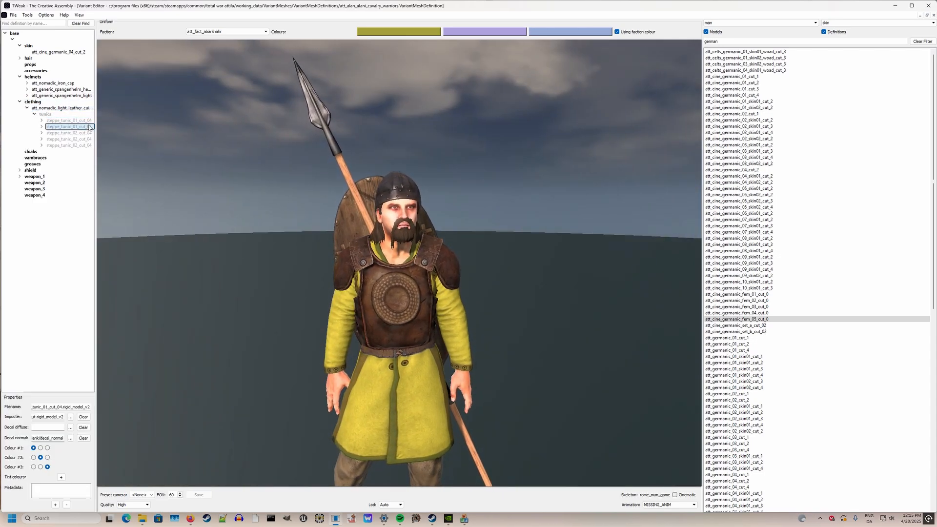
left_click(89, 133)
left_click(88, 139)
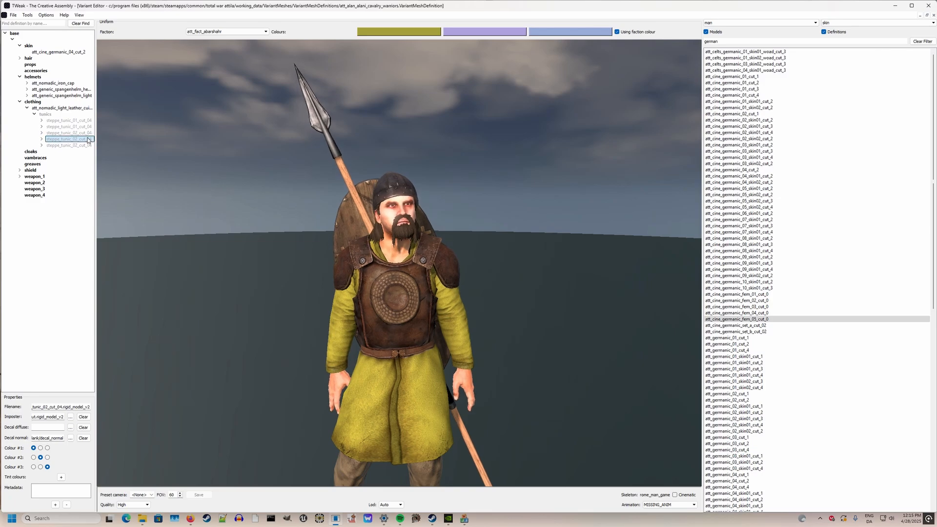
left_click(89, 146)
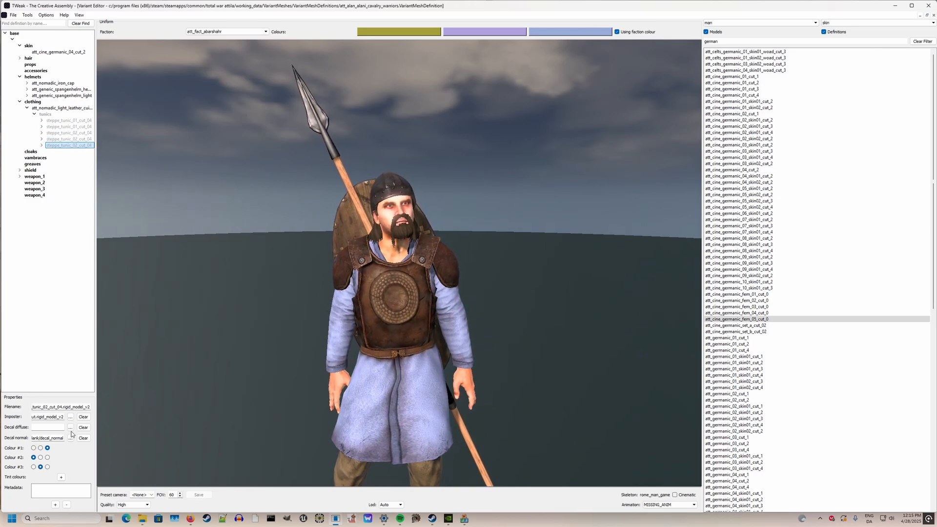
Step: Add a tint colour to the fifth and fourth steppe tunics in the basics group, setting the fourth tunic's tint to red
left_click(61, 477)
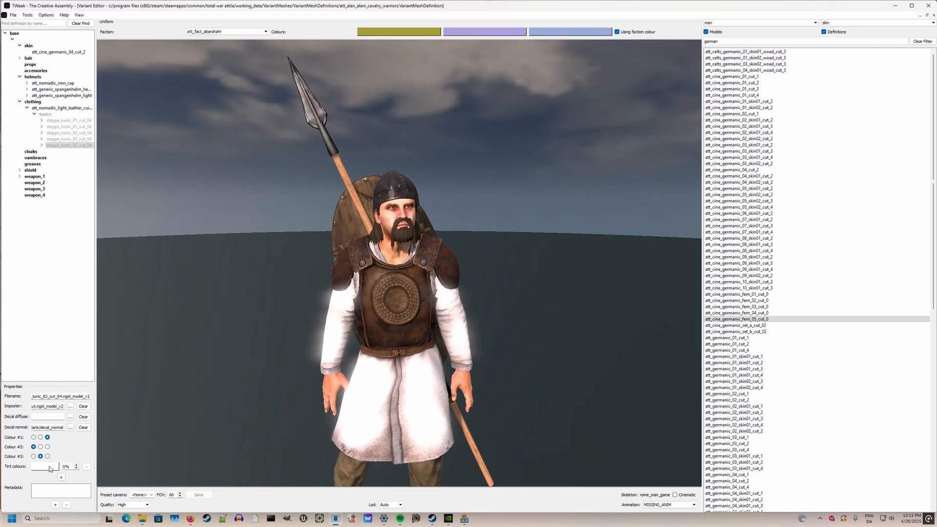
left_click(59, 139)
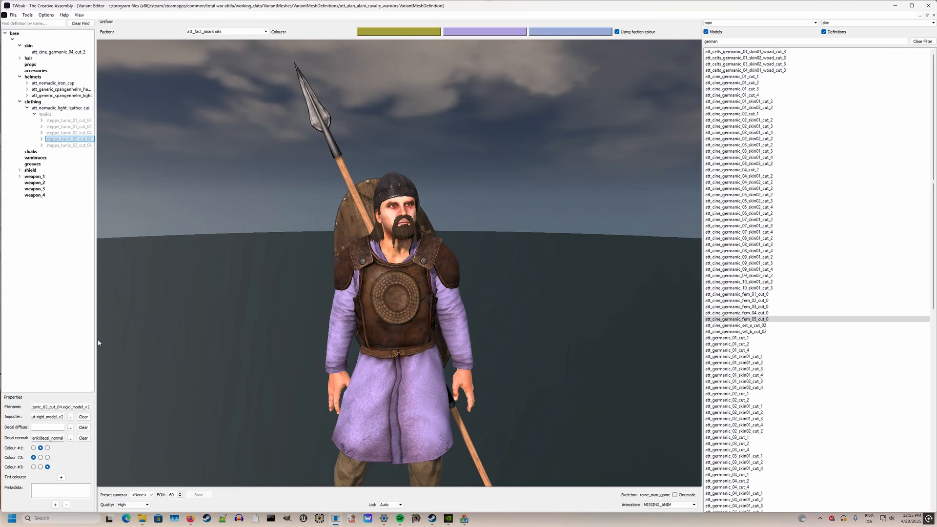
left_click(61, 478)
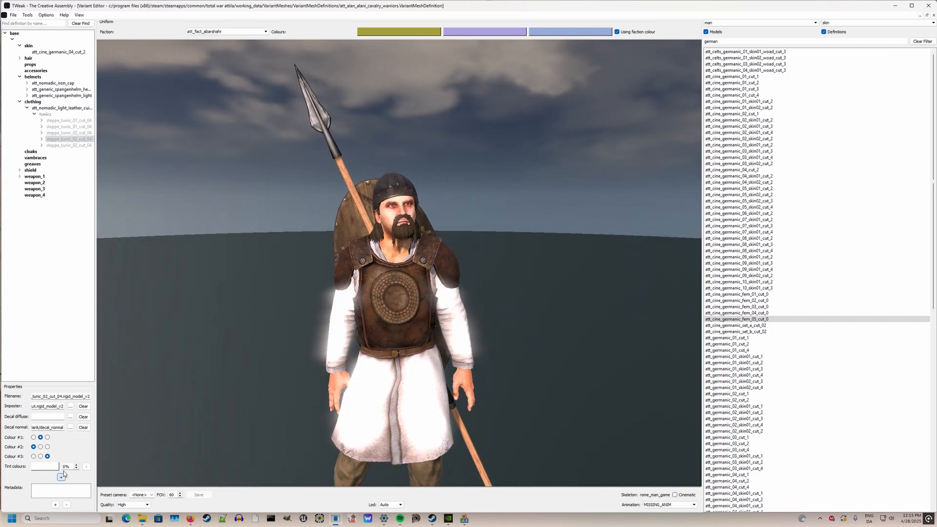
left_click(48, 466)
left_click_drag(550, 212, 550, 277)
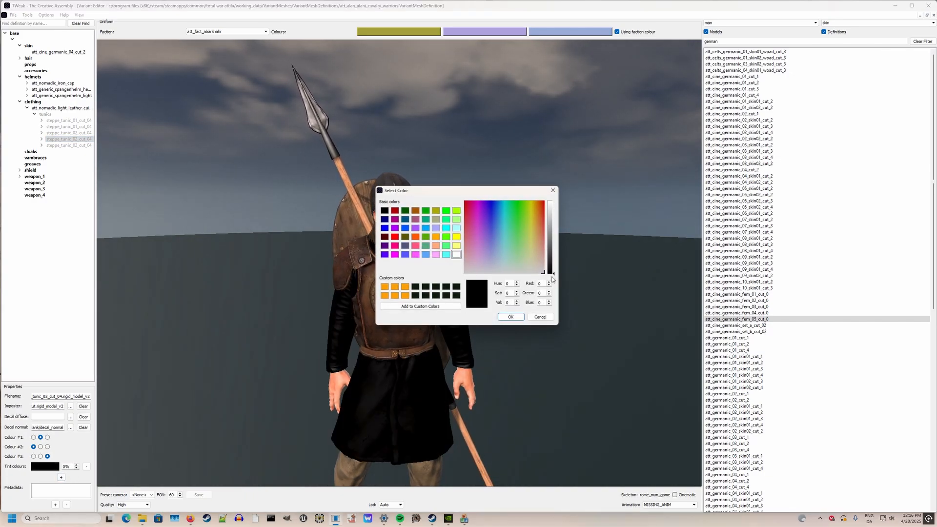
left_click(395, 237)
left_click(511, 317)
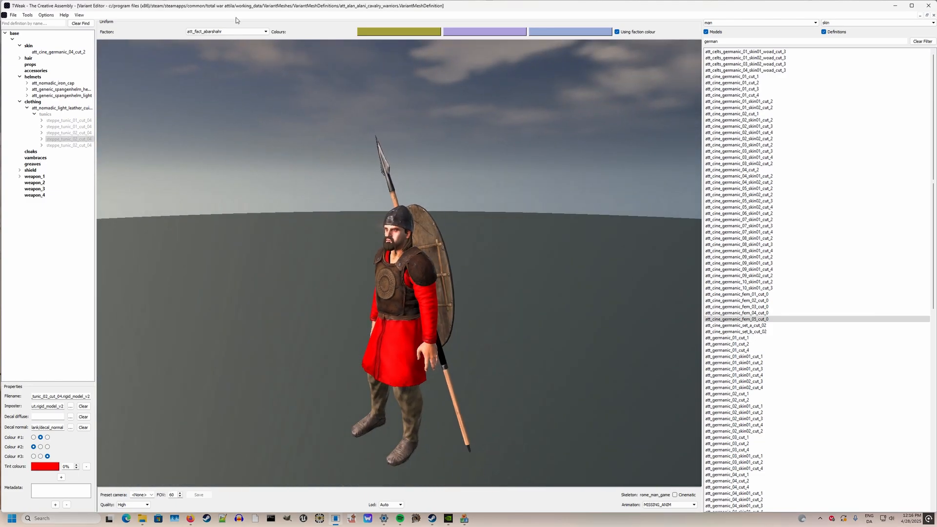
Step: Look through the land unit list for loading a uniform, then dismiss it without loading anything
left_click(13, 16)
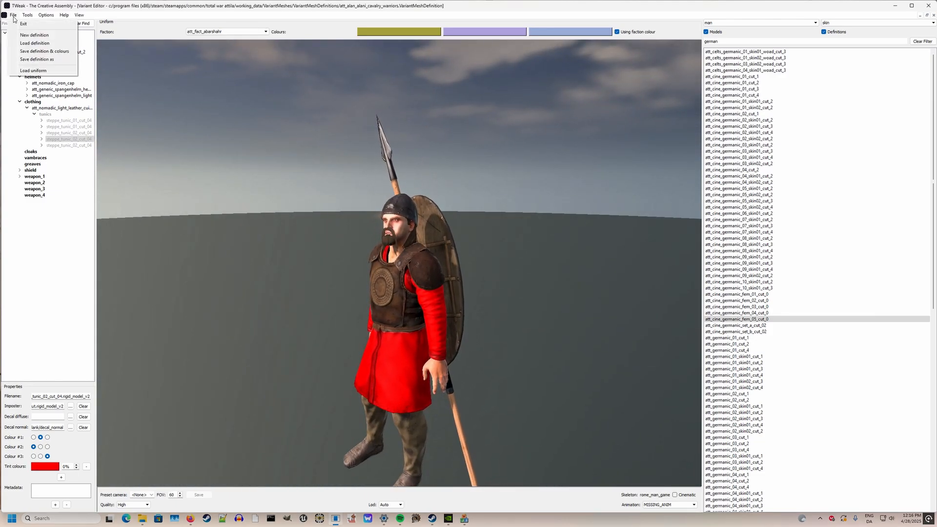
left_click(226, 119)
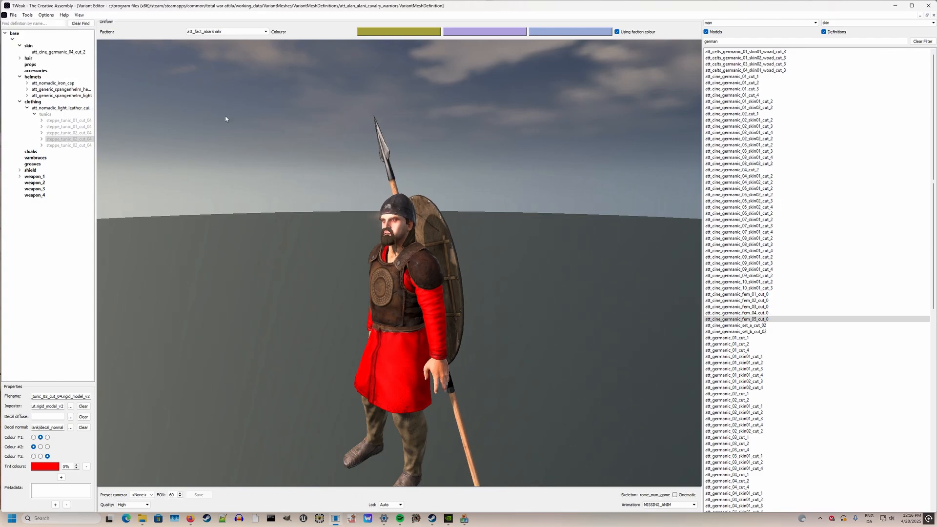
left_click(559, 249)
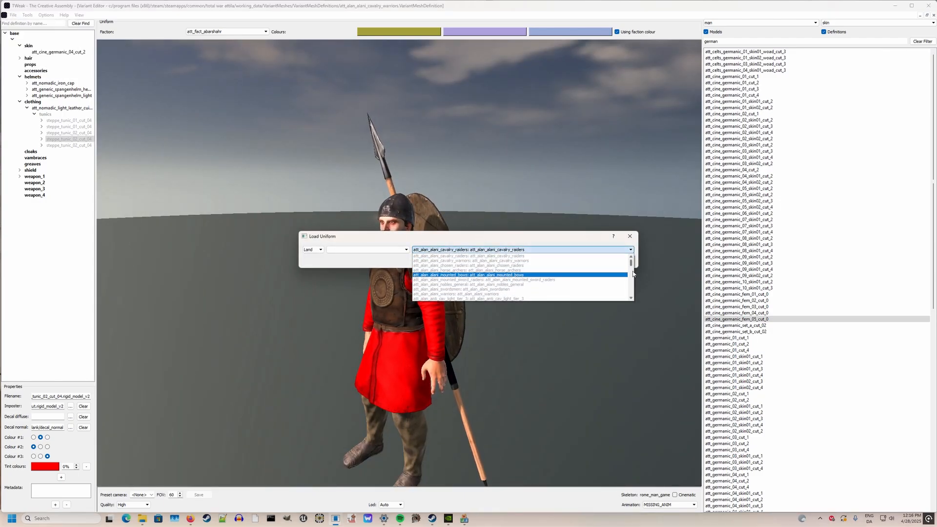
left_click(630, 232)
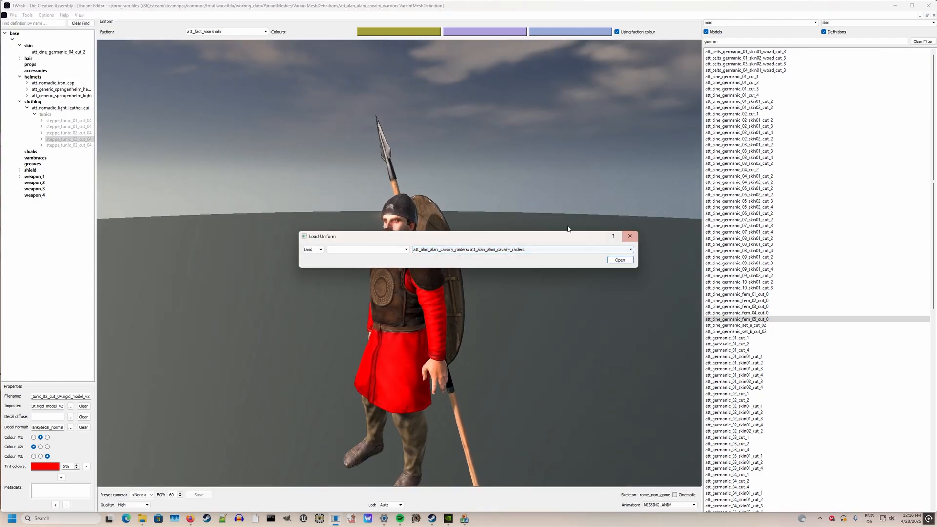
left_click(630, 236)
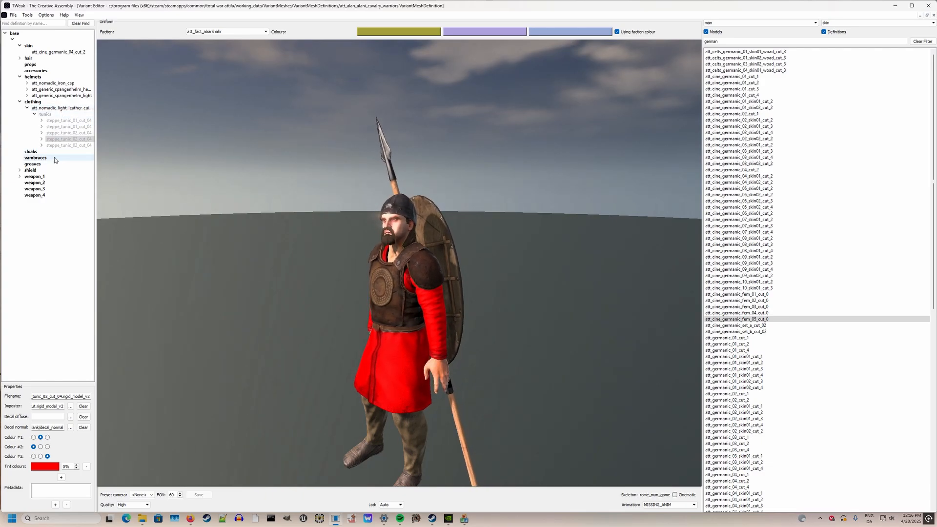
Step: Browse the loadable uniforms from the att_alan units down to the saxo templates and cha_vik units, then close the list
left_click_drag(299, 198, 368, 183)
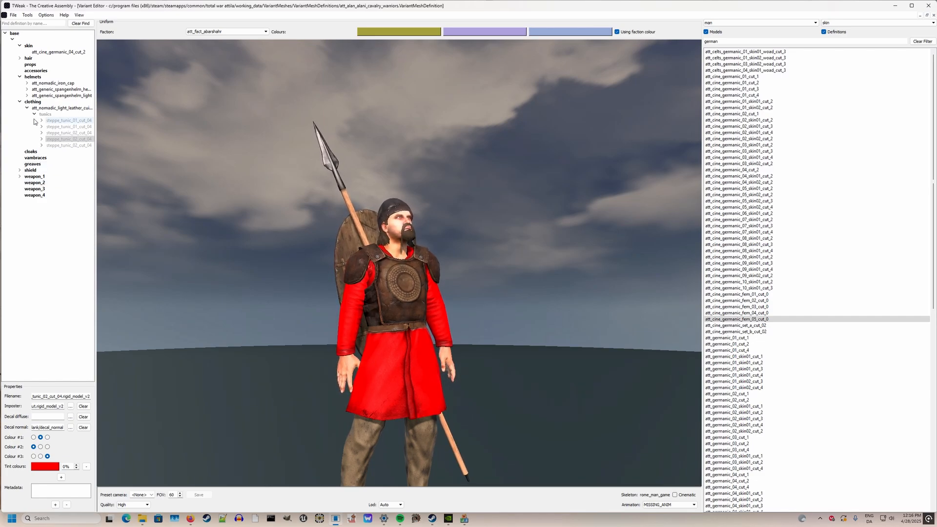
left_click(14, 14)
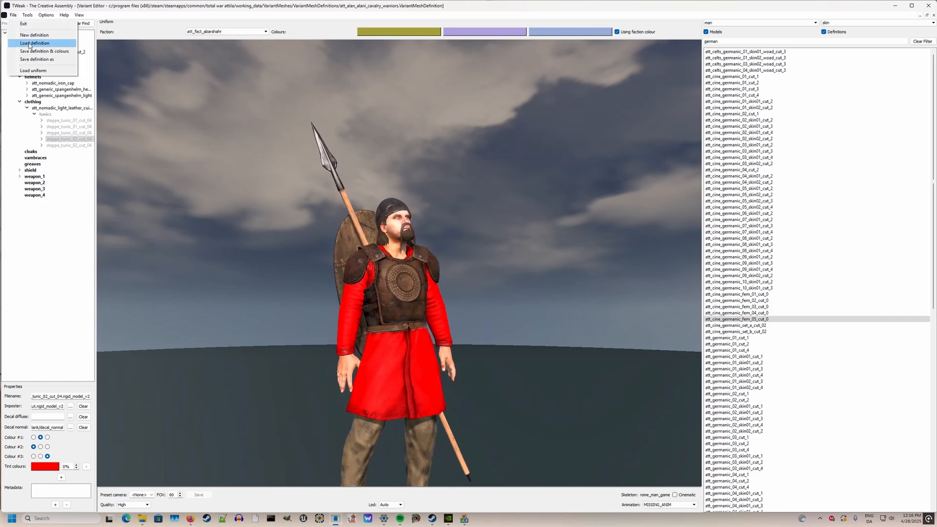
left_click(36, 72)
left_click(630, 250)
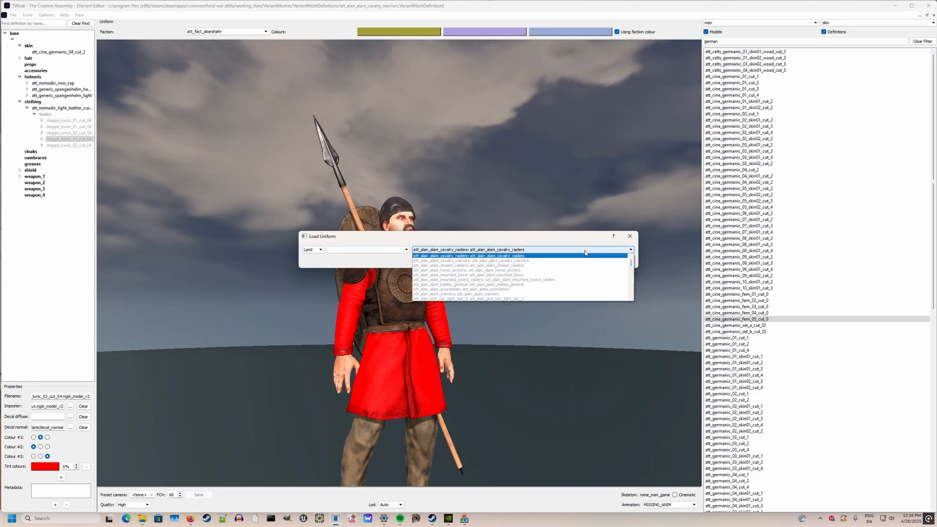
left_click_drag(633, 263, 632, 292)
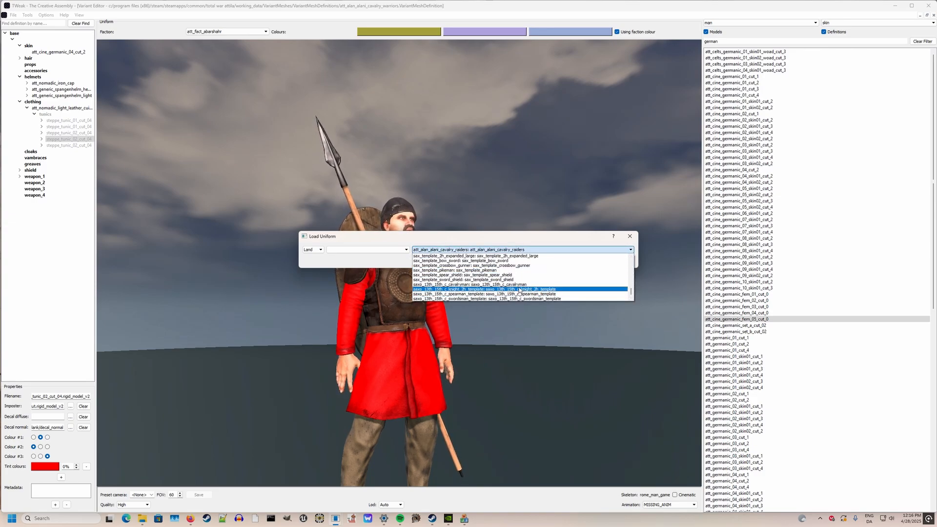
scroll(509, 264, "up", 2)
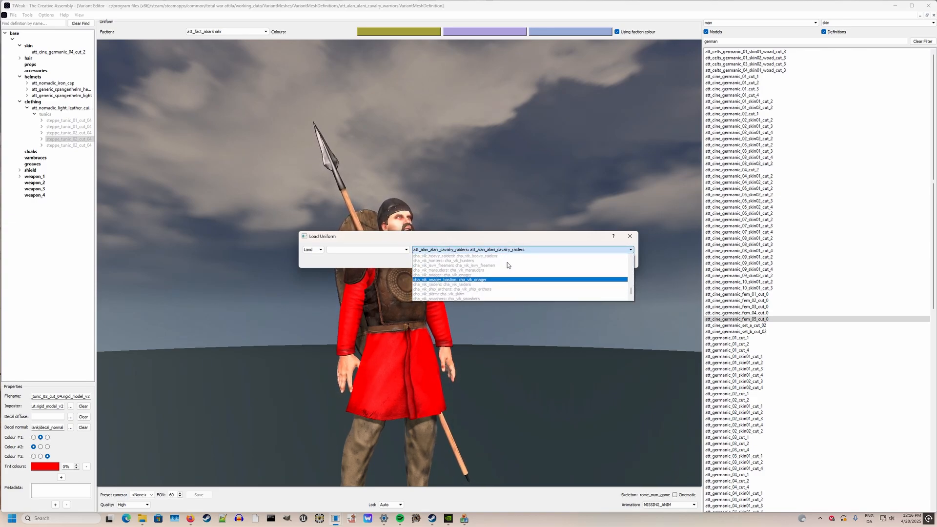
left_click(636, 240)
left_click(634, 239)
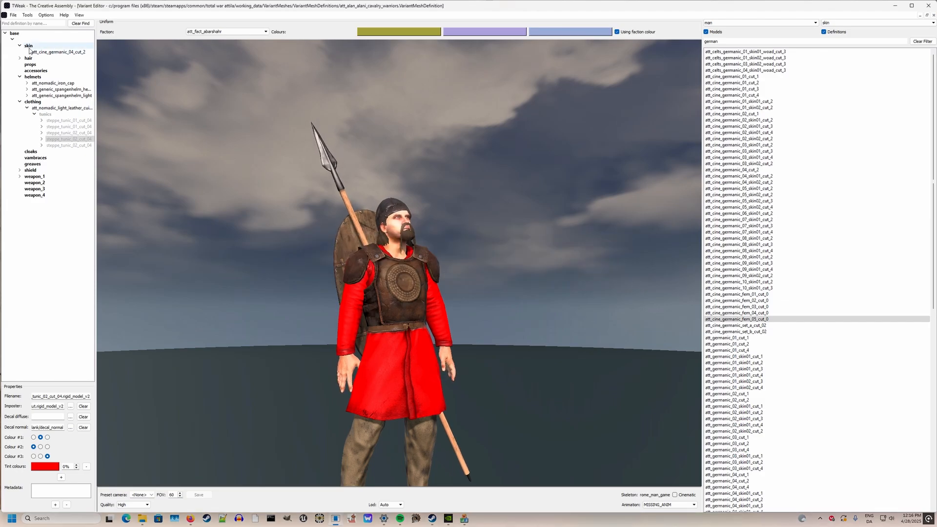
Step: Search the VariantMeshDefinitions folder for "mk_bur_t3_" and load the mk_bur_t3_dismounted_nobles definition
left_click(14, 15)
left_click(24, 43)
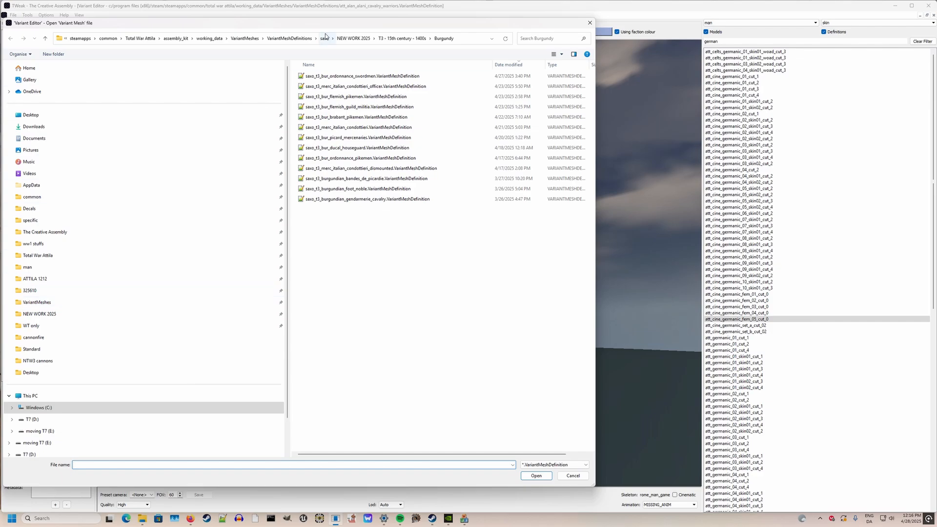
left_click(297, 38)
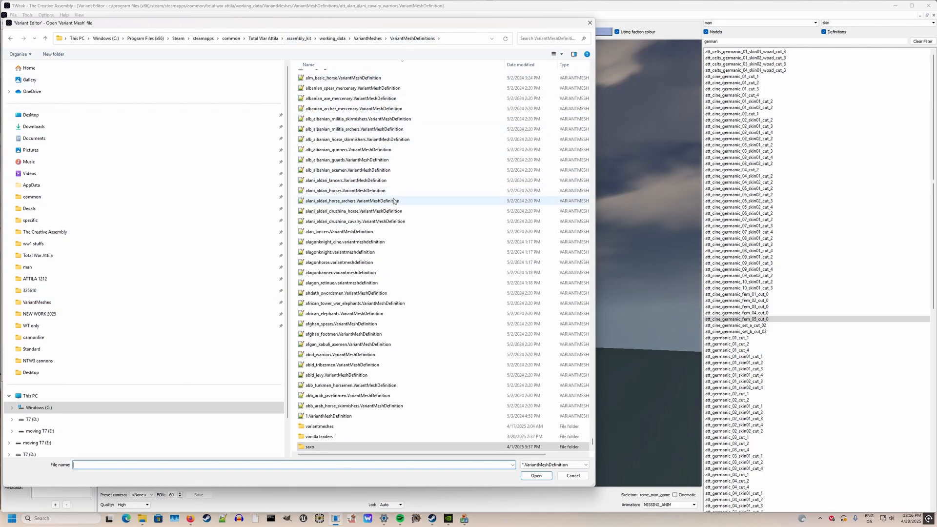
scroll(456, 288, "up", 15)
scroll(421, 298, "up", 9)
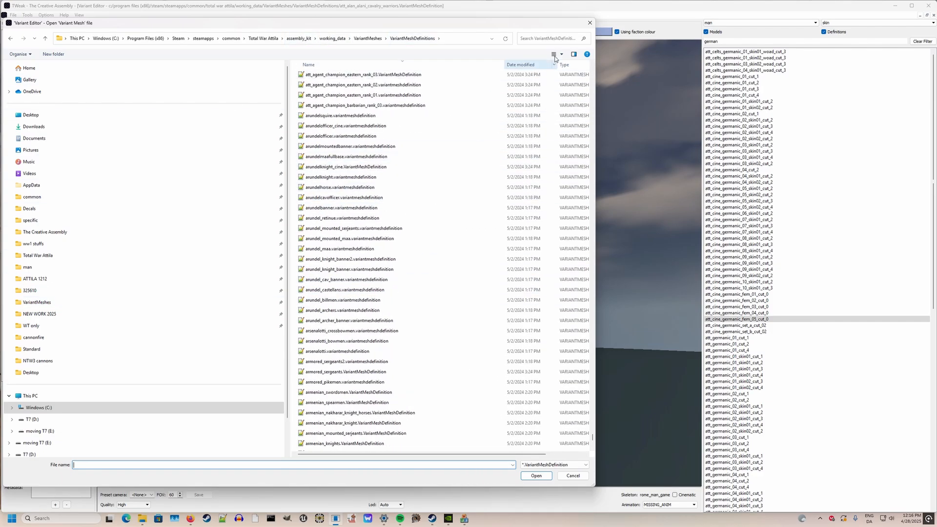
left_click(559, 40)
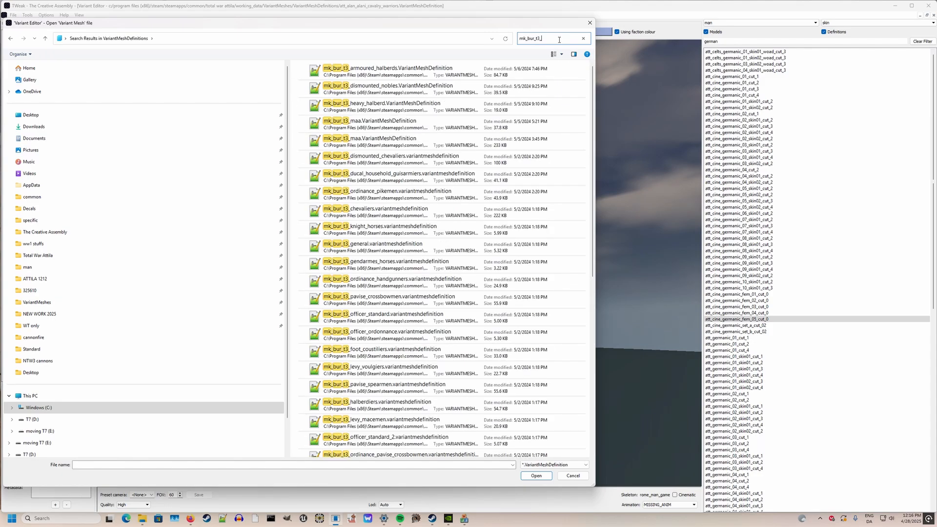
double_click(471, 87)
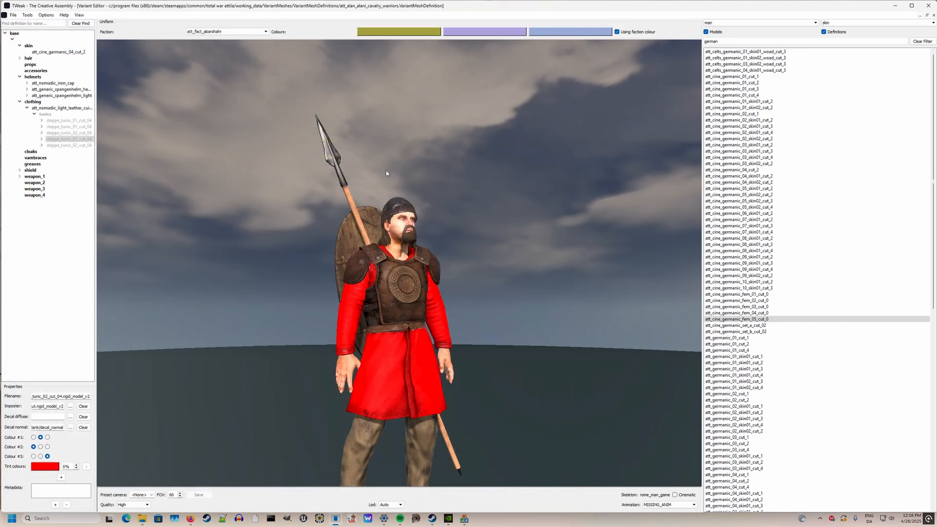
middle_click_drag(386, 174, 355, 196)
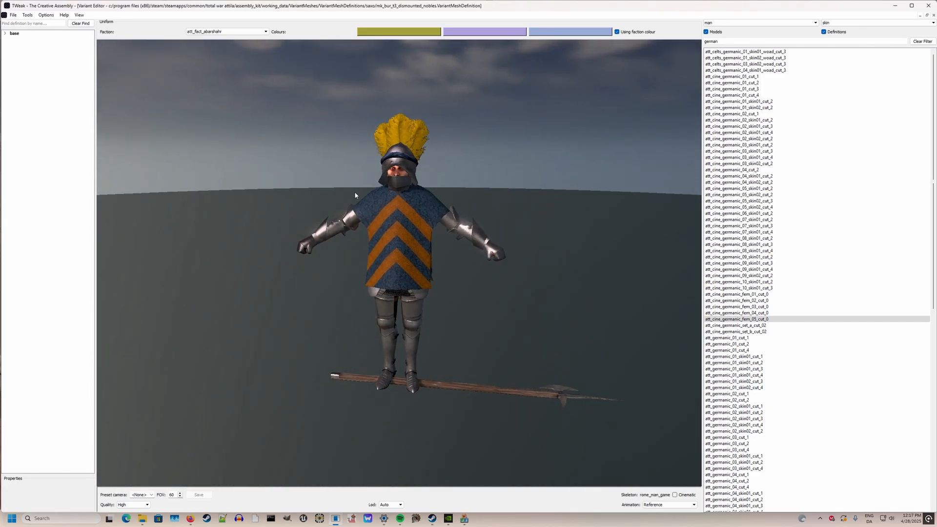
Step: Expand the knight's base node and inspect its two unnamed variant entries, viewing the knight from the side
middle_click_drag(435, 314, 121, 204)
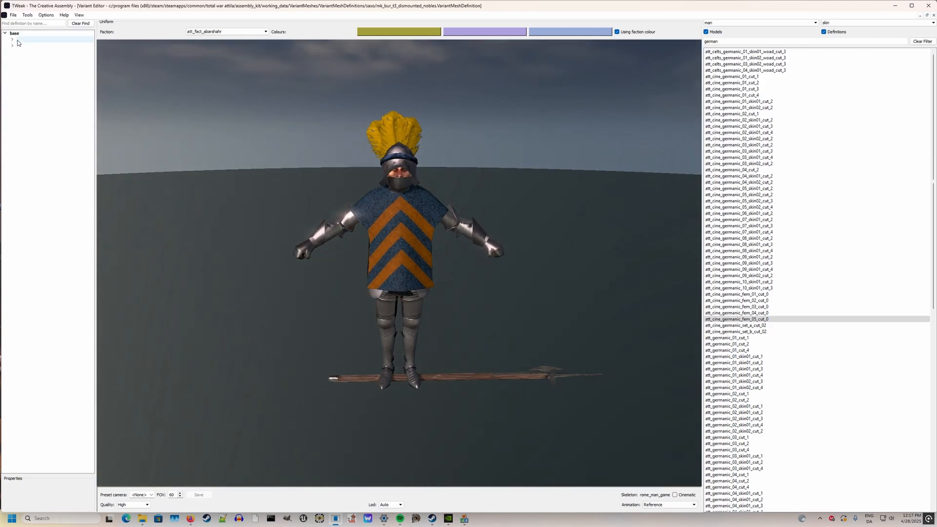
left_click(21, 40)
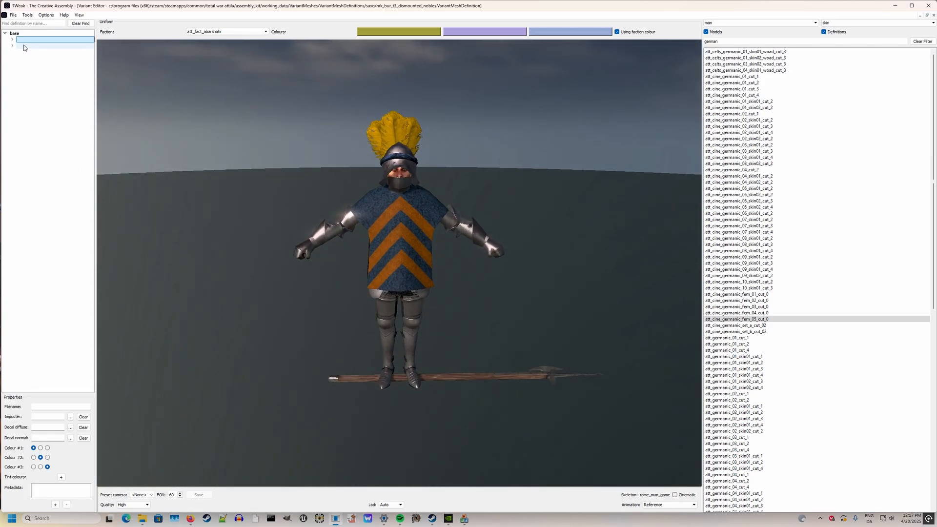
left_click(24, 46)
middle_click_drag(415, 95, 348, 107)
left_click(22, 40)
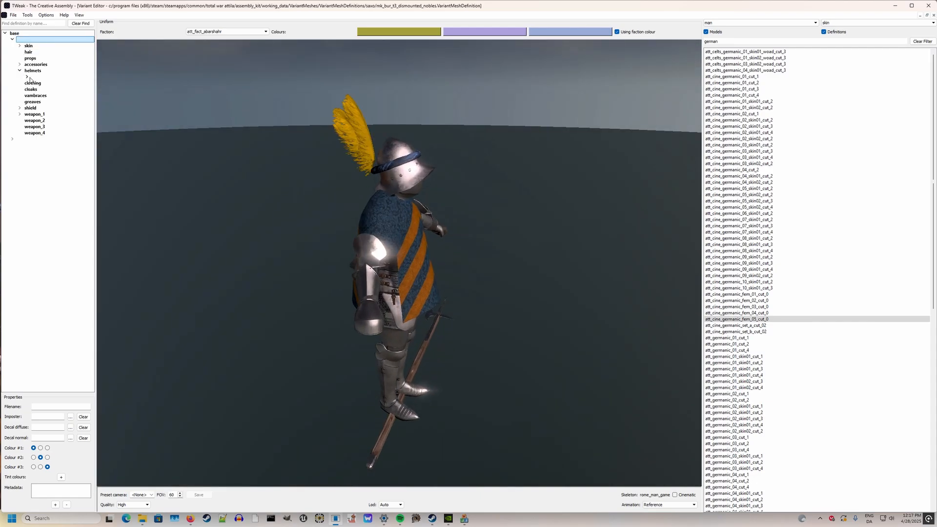
Step: Widen the definition tree and expand the helmets slot through its nested helmets slot to the inner base's attachment slots
left_click(41, 89)
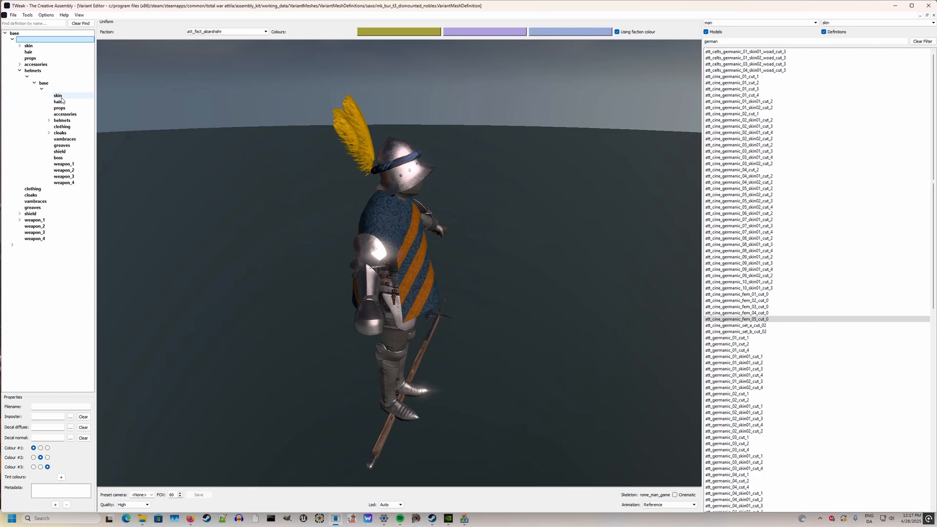
left_click_drag(97, 116, 124, 118)
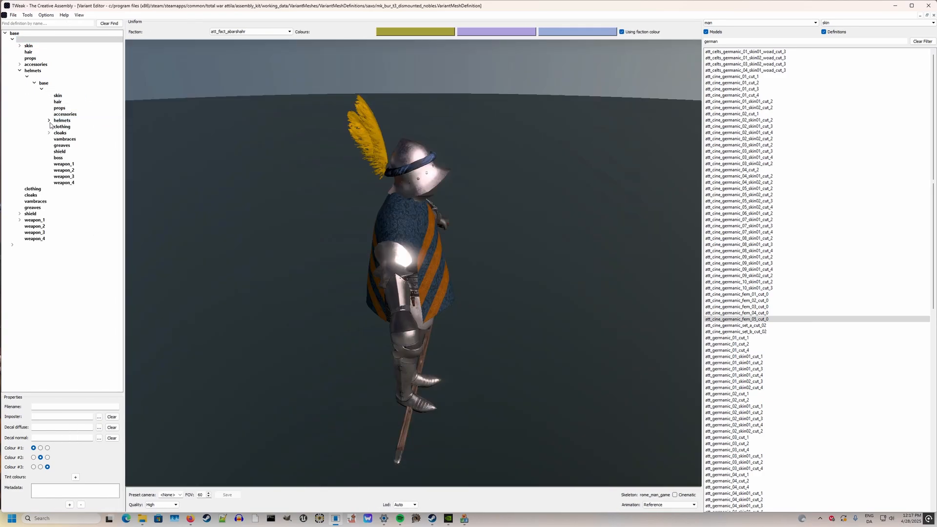
left_click(48, 121)
left_click(56, 126)
left_click(67, 133)
left_click(64, 133)
left_click(69, 137)
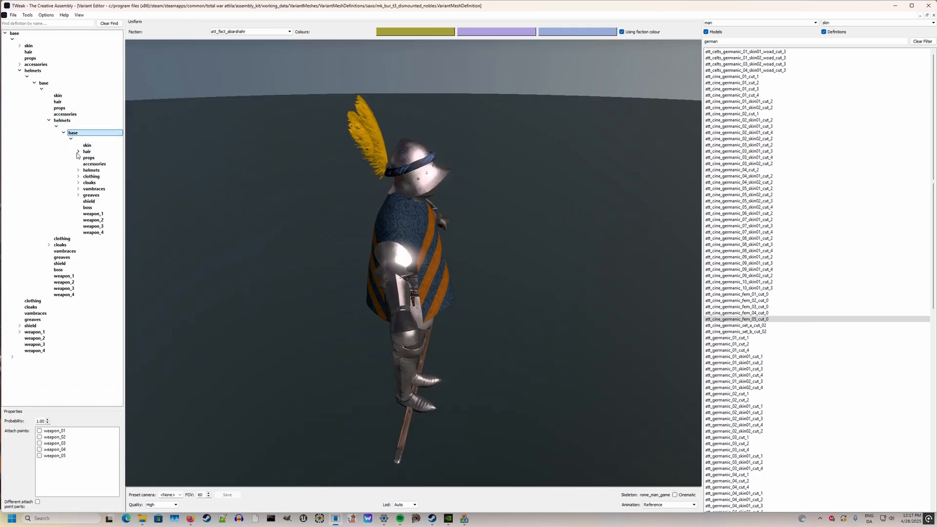
Step: Expand the innermost hair slot, select its first base variant, and view the plumed helmet and surcoat up close
left_click(78, 152)
left_click(86, 157)
left_click(93, 164)
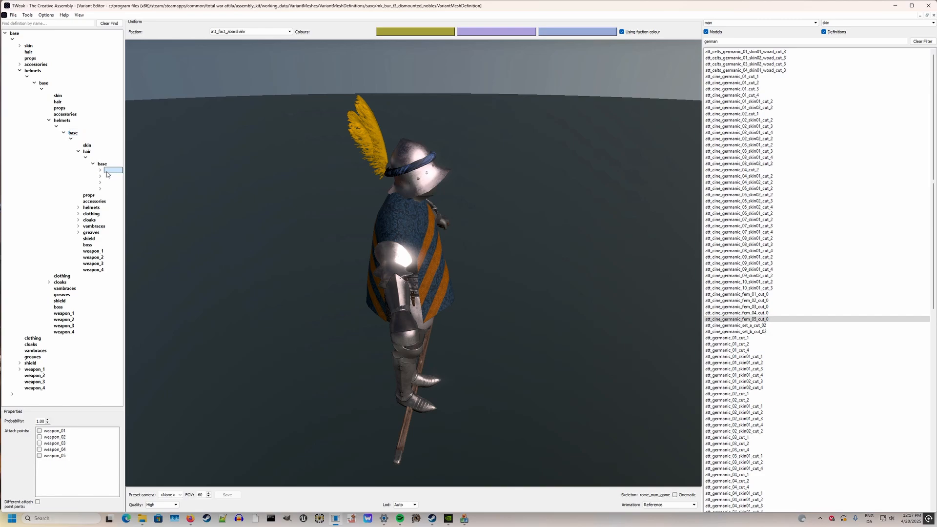
left_click(109, 170)
left_click_drag(124, 174, 141, 175)
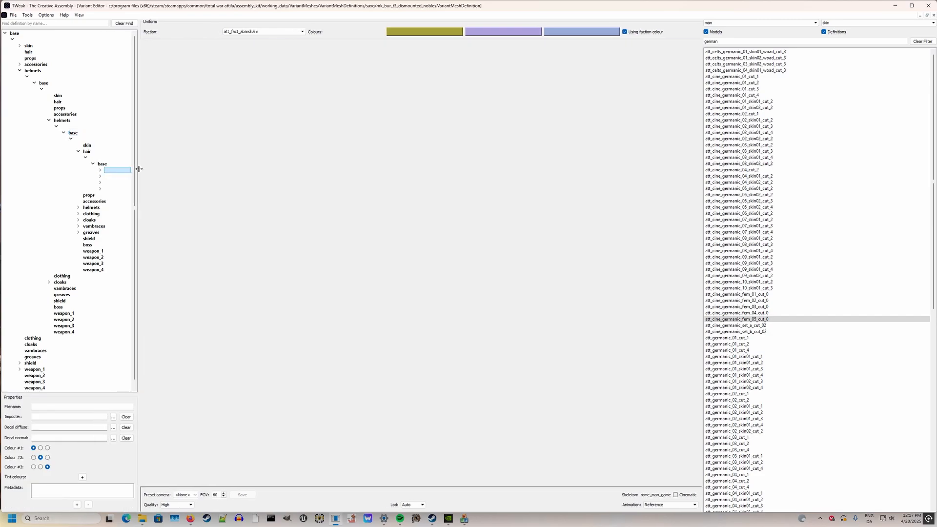
left_click_drag(292, 222, 271, 207)
scroll(263, 232, "up", 3)
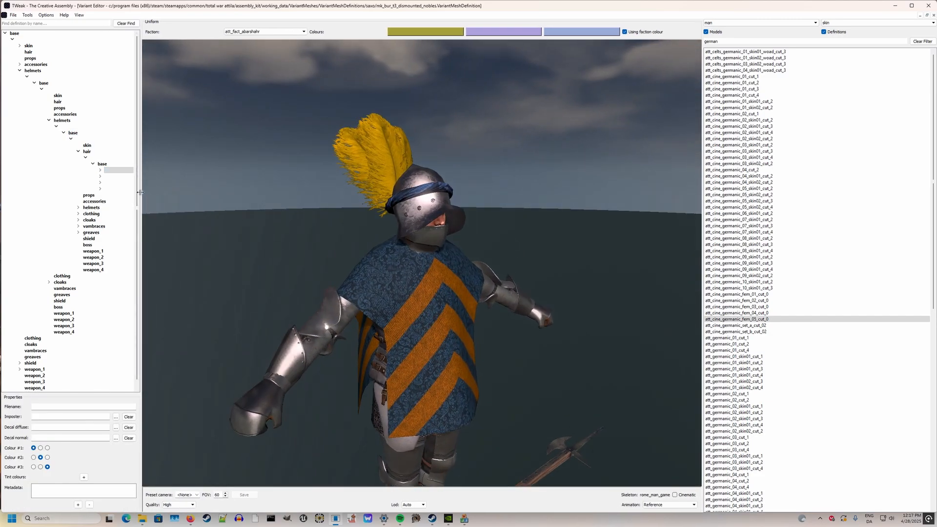
Step: View the remaining base variants under the innermost hair slot one by one with the knight facing the front
left_click(125, 176)
left_click_drag(256, 191, 342, 210)
left_click(119, 182)
left_click(119, 189)
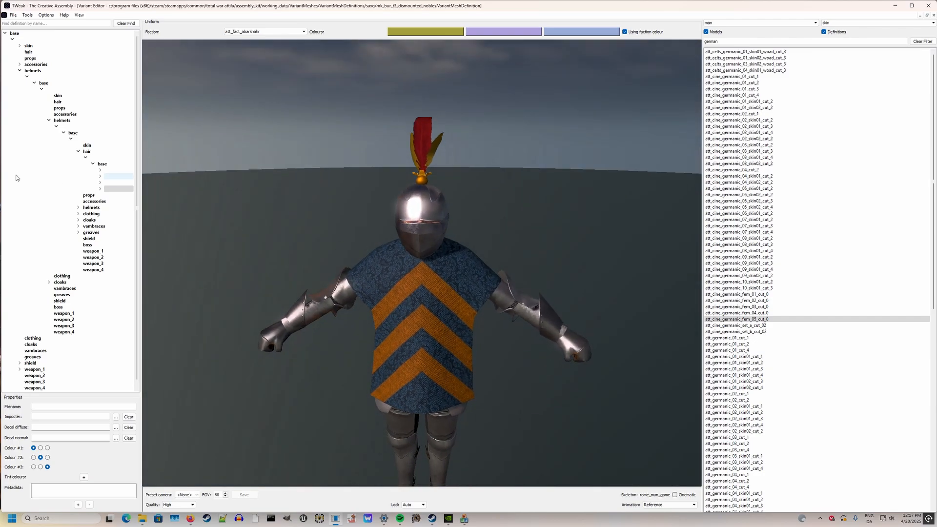
Step: Expand the fourth variant's hair slot in a widened definition tree and examine its two Italian armet models
left_click(99, 189)
left_click(106, 201)
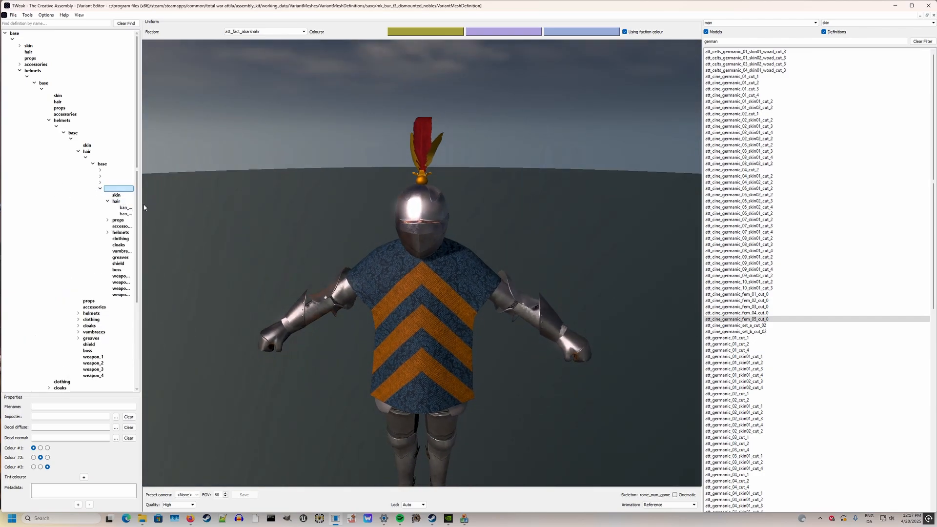
left_click_drag(141, 203, 226, 209)
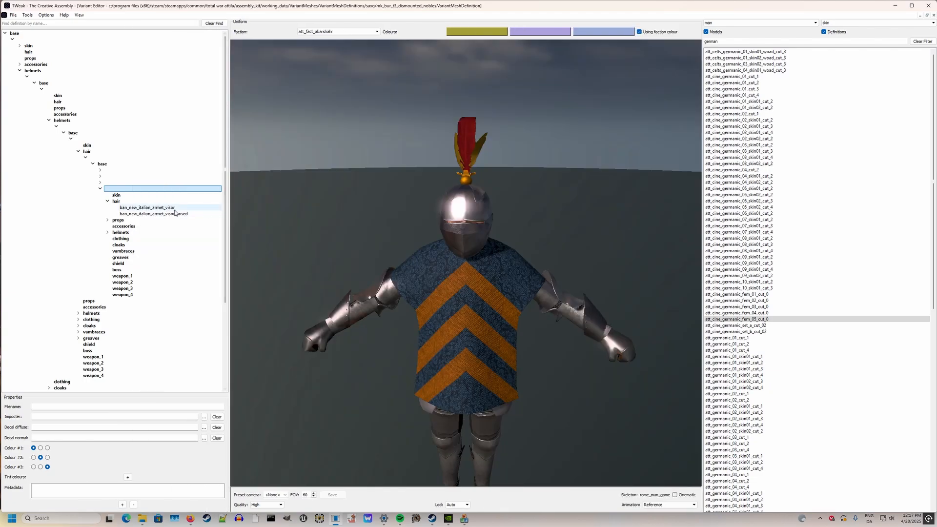
left_click(175, 210)
left_click_drag(462, 251, 332, 236)
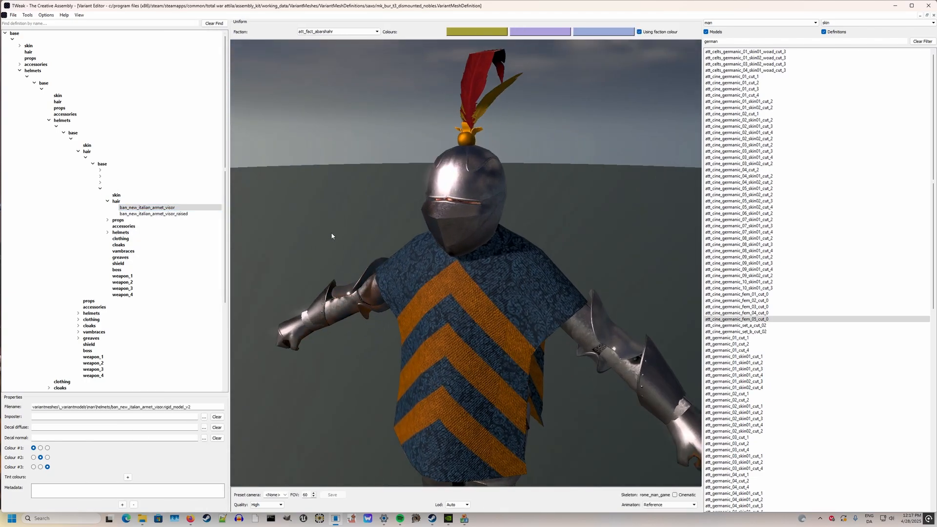
left_click(185, 214)
left_click(210, 211)
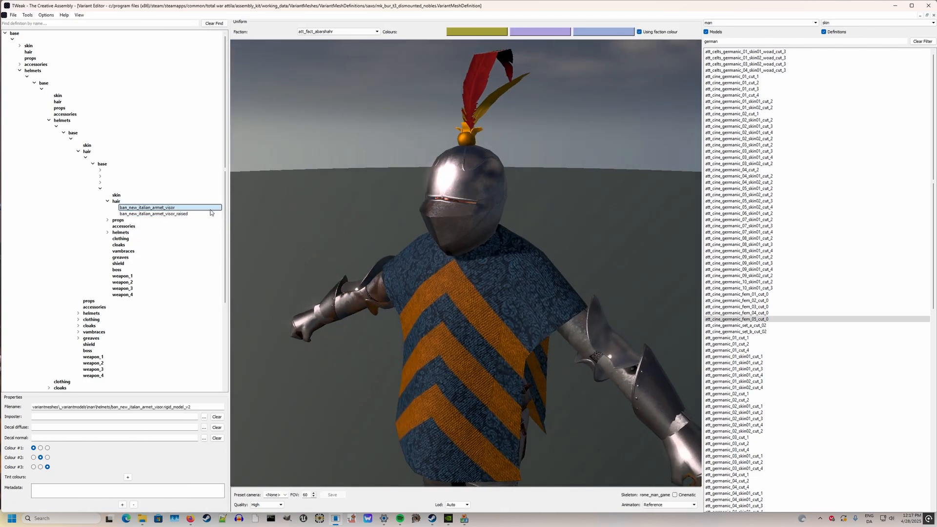
Step: Delete the fourth variant's armet models from its hair slot and the entries in its props and helmets slots
key("Delete")
key("Delete")
mouse_move(342, 222)
left_mouse_down()
mouse_move(322, 211)
mouse_move(319, 226)
mouse_move(332, 218)
left_mouse_up()
left_click(117, 208)
left_click(107, 208)
left_click(140, 214)
key("Delete")
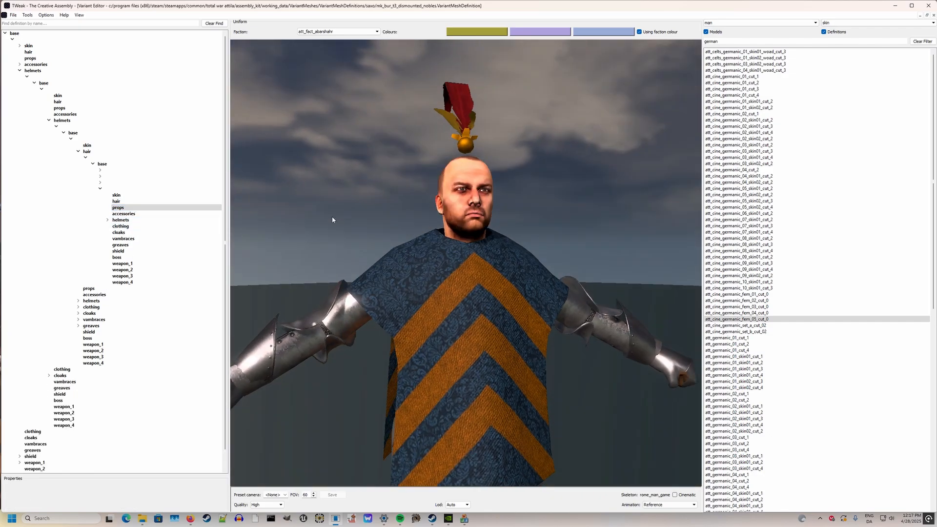
left_click(108, 219)
left_click(139, 226)
key("Delete")
Step: Filter the helmets models for "onion" and add zsi_arm_late_slylargeonion1 and zsi_arm_late_slylargeonion4 to the fourth variant's helmets slot
left_click(835, 22)
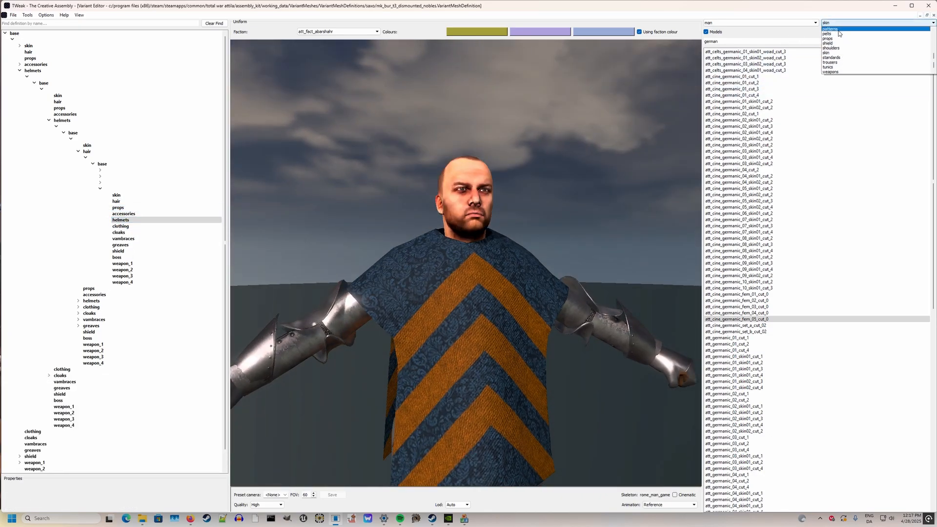
left_click(830, 58)
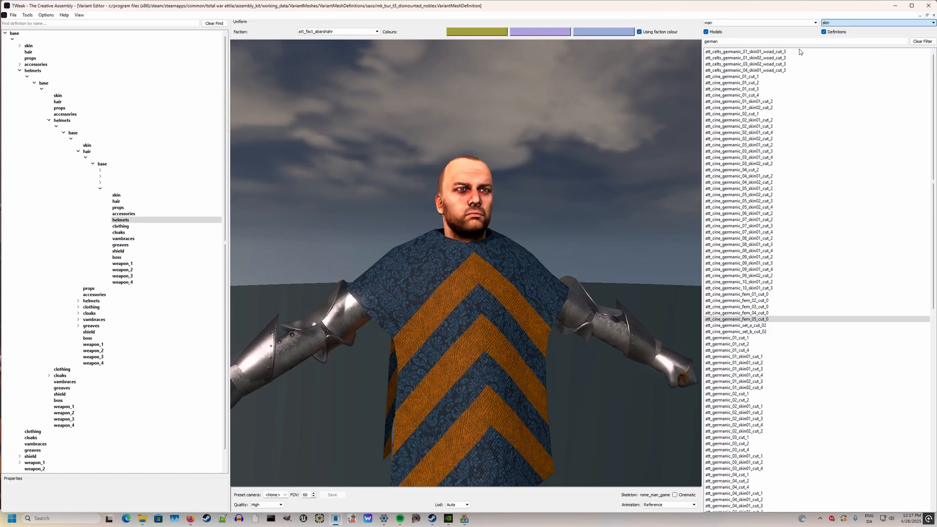
type("onion")
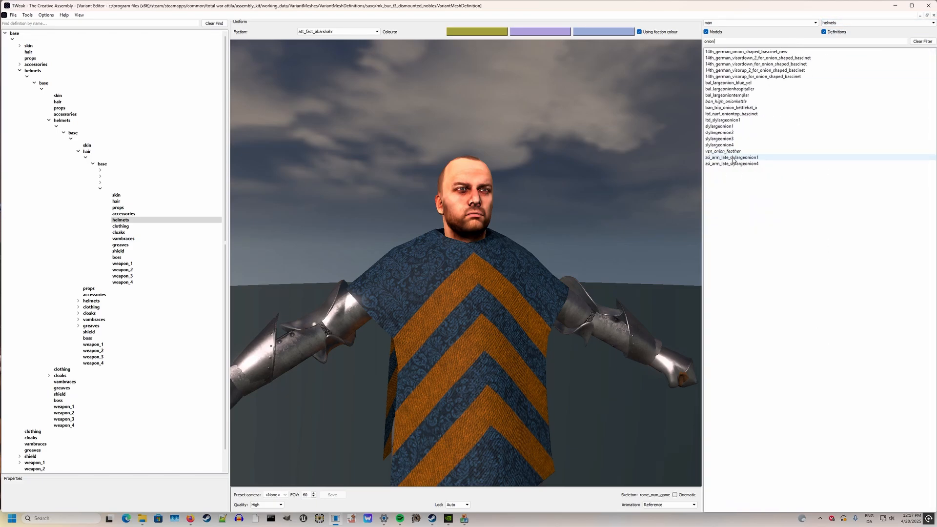
double_click(734, 157)
double_click(733, 163)
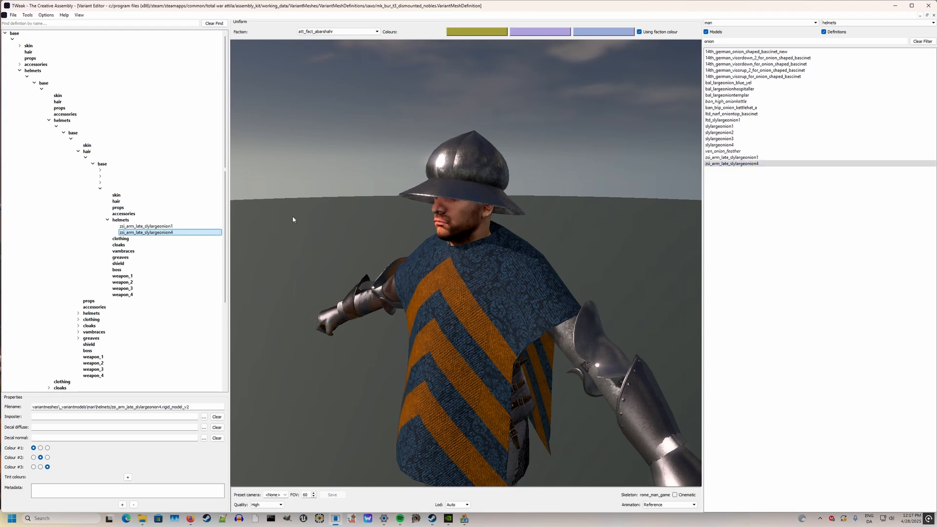
Step: Compare the added kettle hat with the helmets of the other three base variants
left_click(162, 232)
left_click(123, 170)
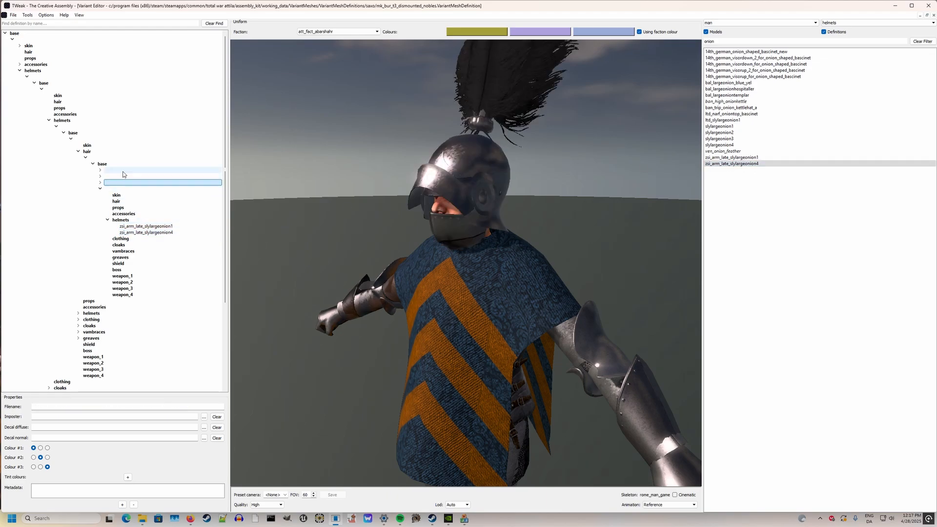
left_click(115, 177)
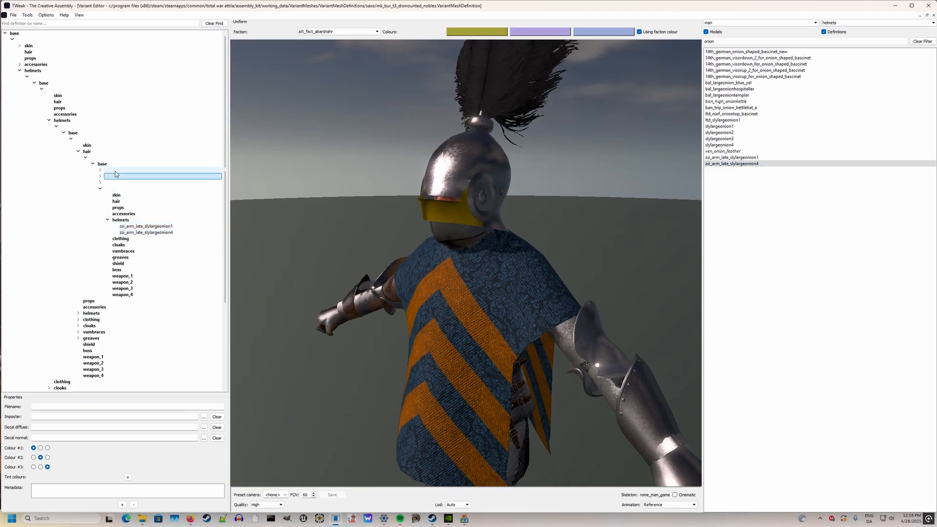
left_click(116, 171)
Step: Expand the first variant's hair slot and examine its Spanish and Burgundian kettle hats from several angles
left_click(100, 170)
left_click(108, 183)
left_click(125, 190)
left_click(125, 197)
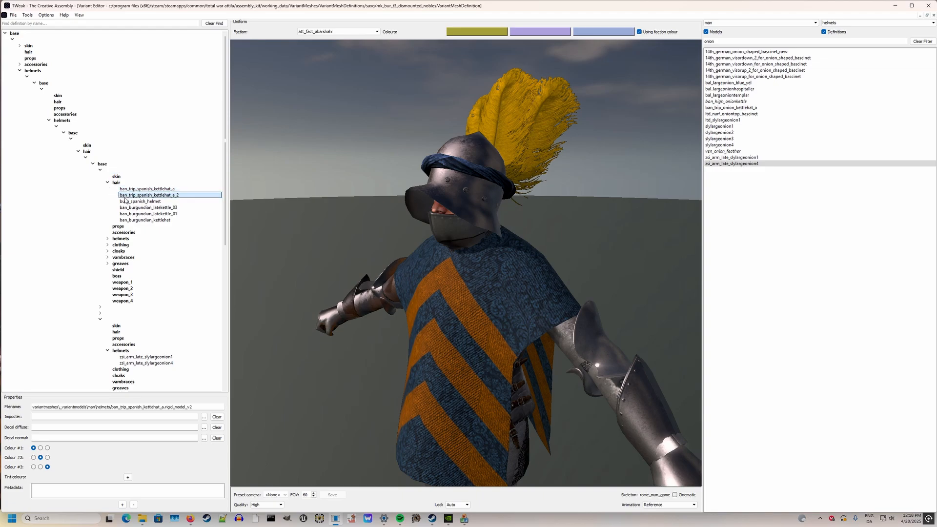
left_click(126, 201)
left_click_drag(332, 210, 239, 227)
left_click(177, 209)
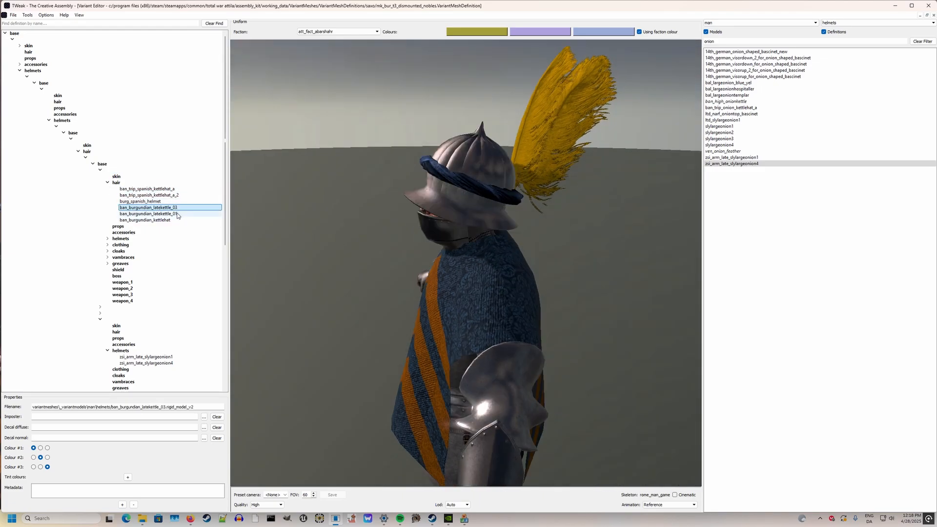
left_click(177, 214)
left_click(161, 220)
left_click_drag(353, 223, 340, 243)
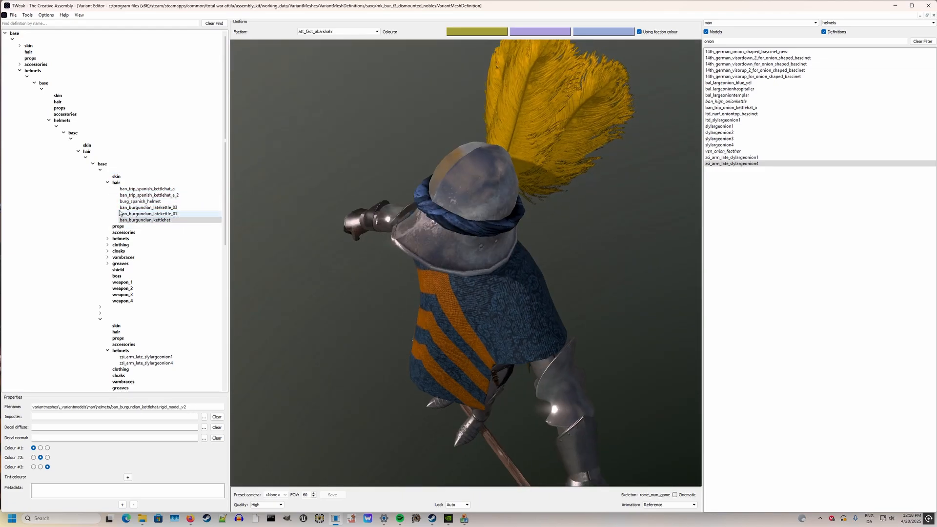
left_click_drag(444, 209, 460, 134)
left_click_drag(373, 207, 241, 215)
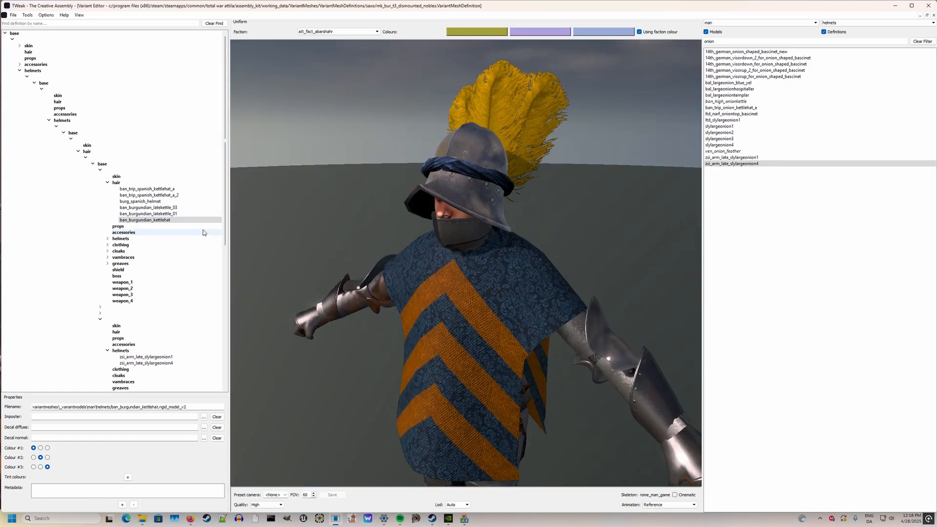
Step: Expand the first variant's helmets slot and view its 15th_gothic_bevor_high_type_1_new and 15th_gothic_bevor_low_type_1_new models
left_click(107, 239)
left_click(123, 245)
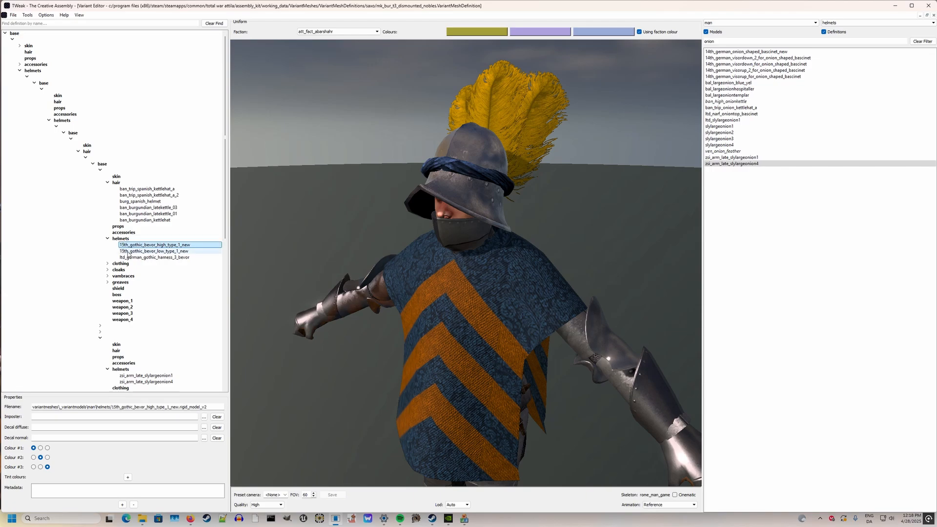
left_click(128, 252)
left_click_drag(327, 268, 349, 268)
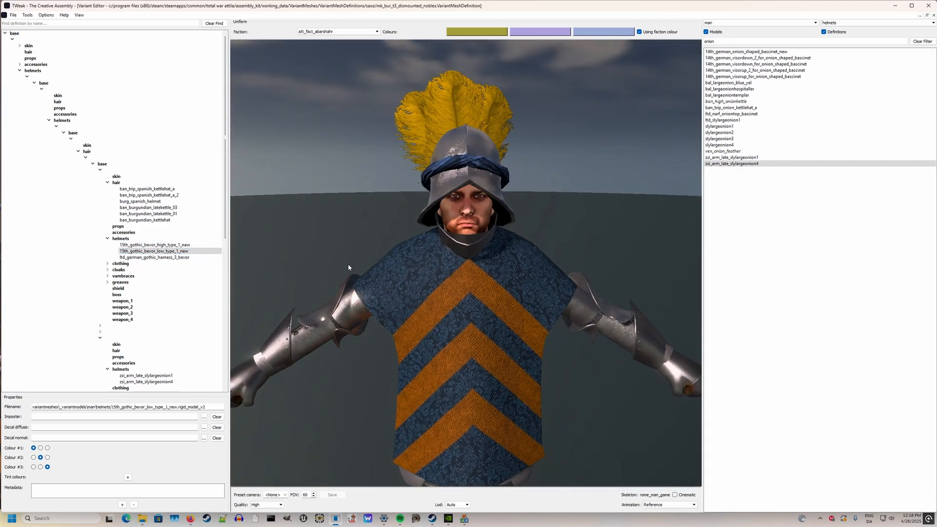
Step: Load the land uniform sax_template_sword_shield
left_click(14, 15)
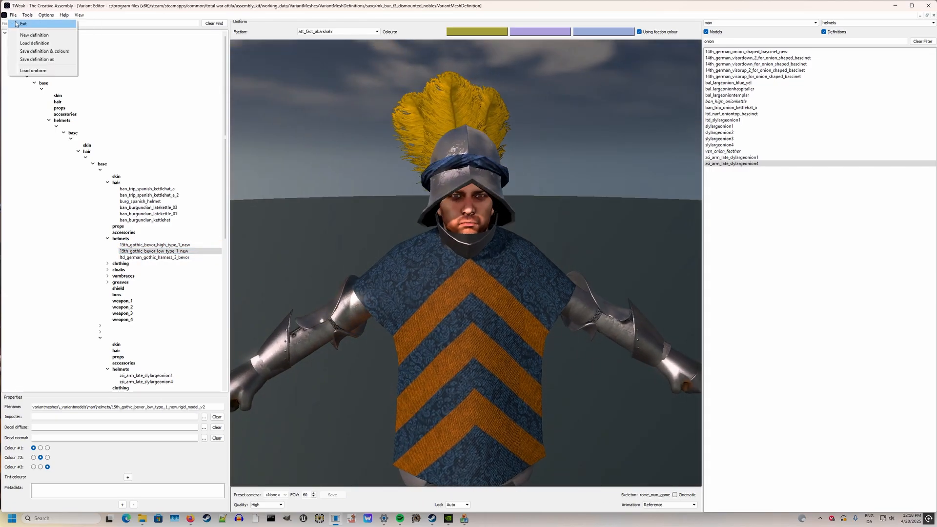
left_click(40, 71)
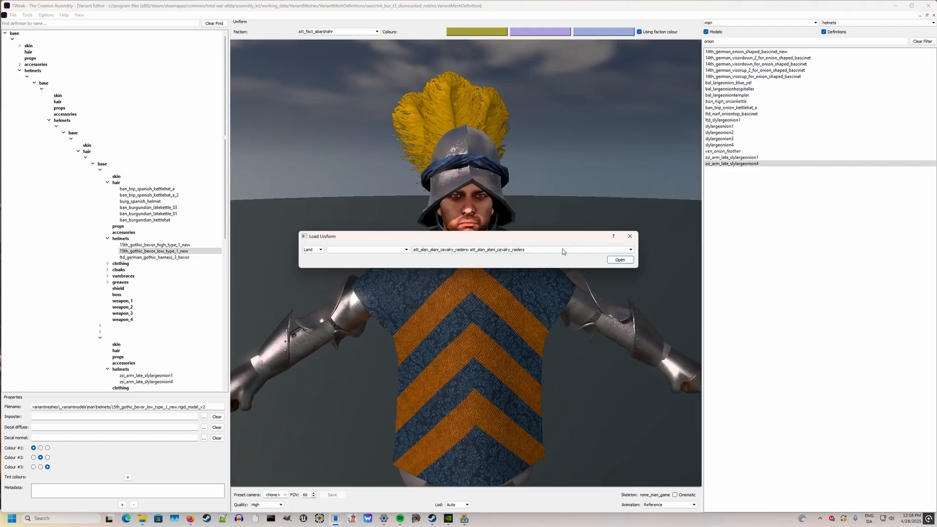
left_click(563, 250)
left_click_drag(633, 266, 632, 292)
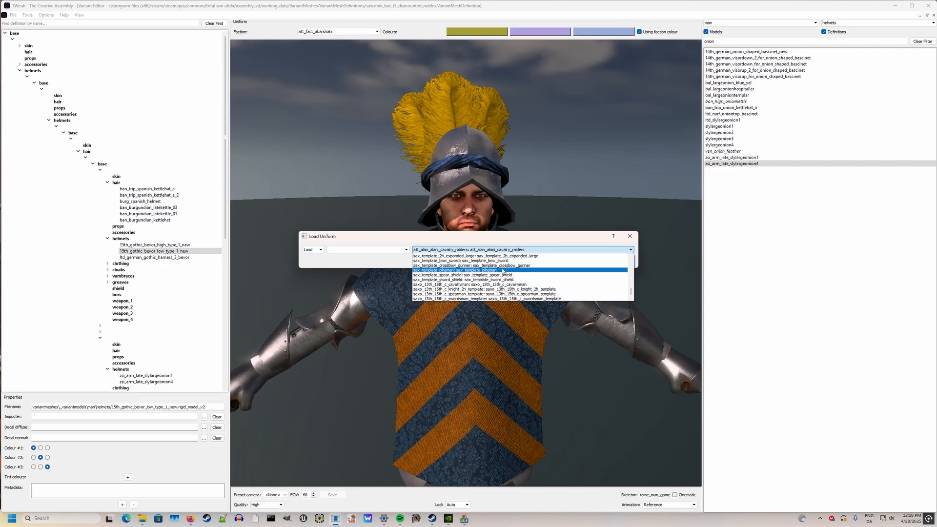
left_click(523, 279)
left_click(629, 261)
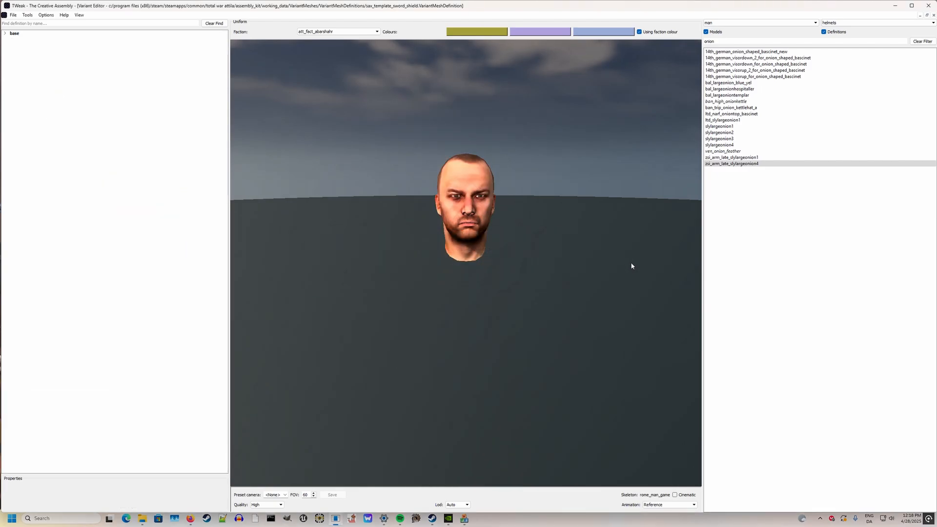
Step: Expand the template's base through its nested helmets slots and select the innermost helmets slot
double_click(12, 34)
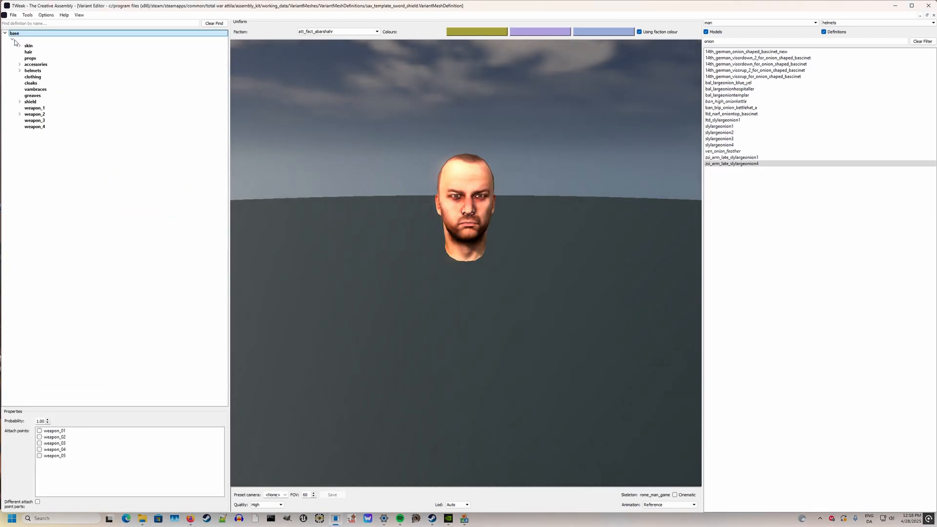
left_click(20, 70)
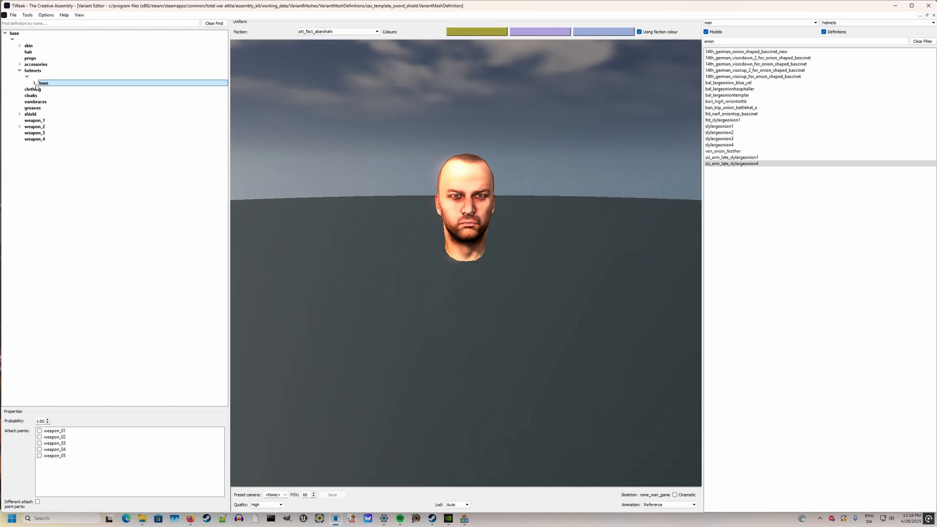
left_click(42, 89)
left_click(64, 114)
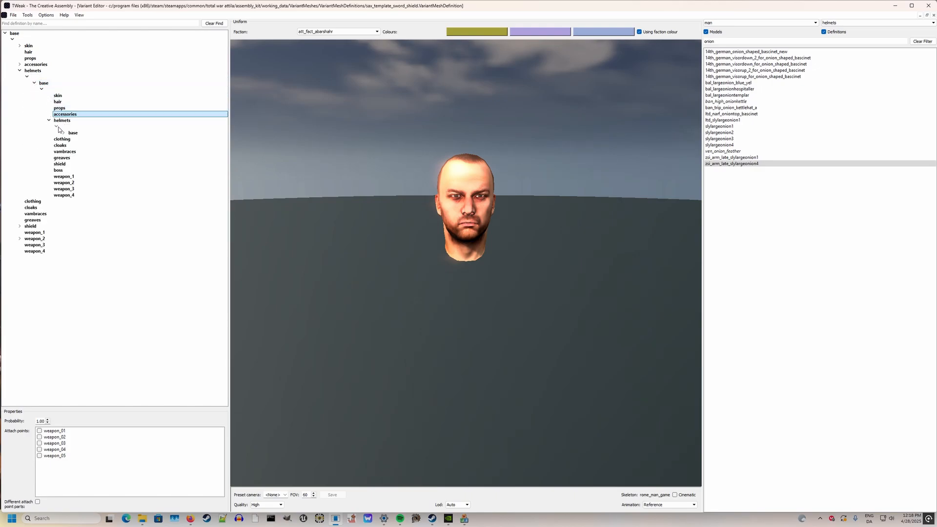
left_click(68, 140)
left_click(79, 151)
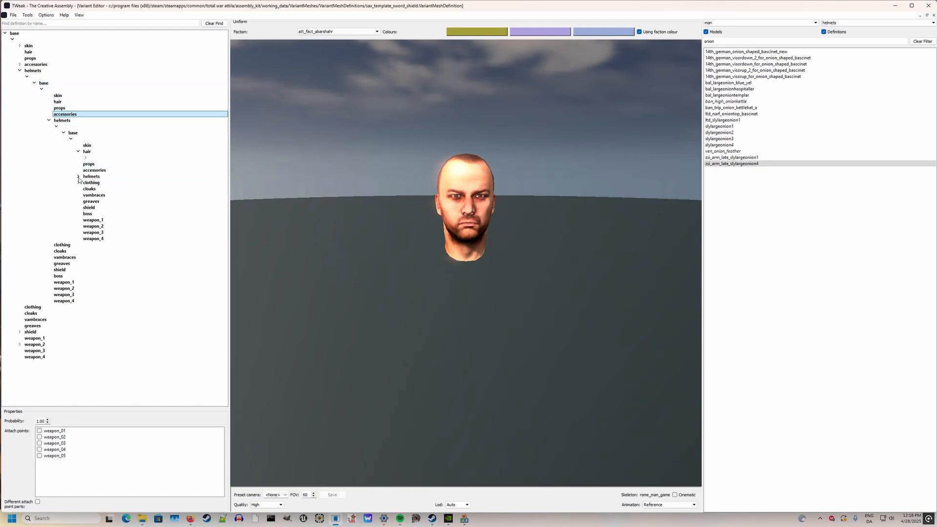
double_click(84, 178)
left_click(86, 183)
left_click(100, 195)
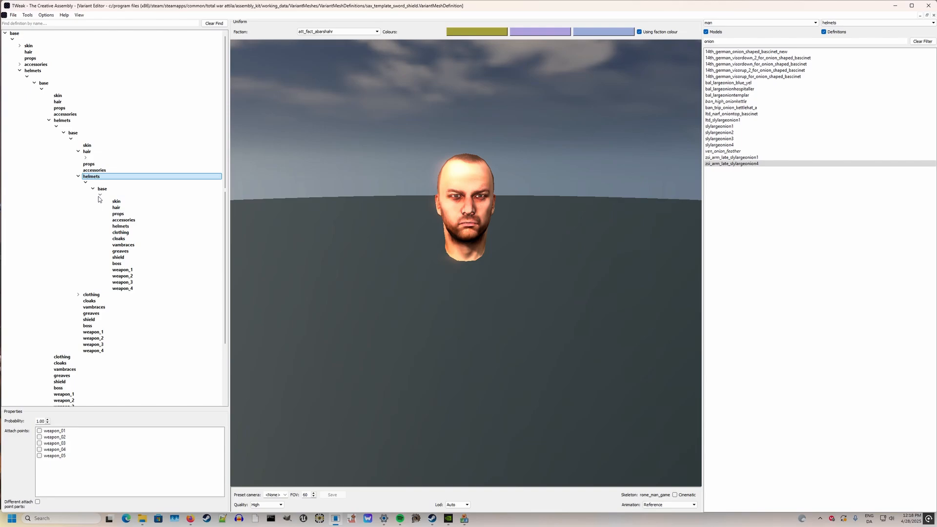
left_click(114, 228)
left_click(854, 23)
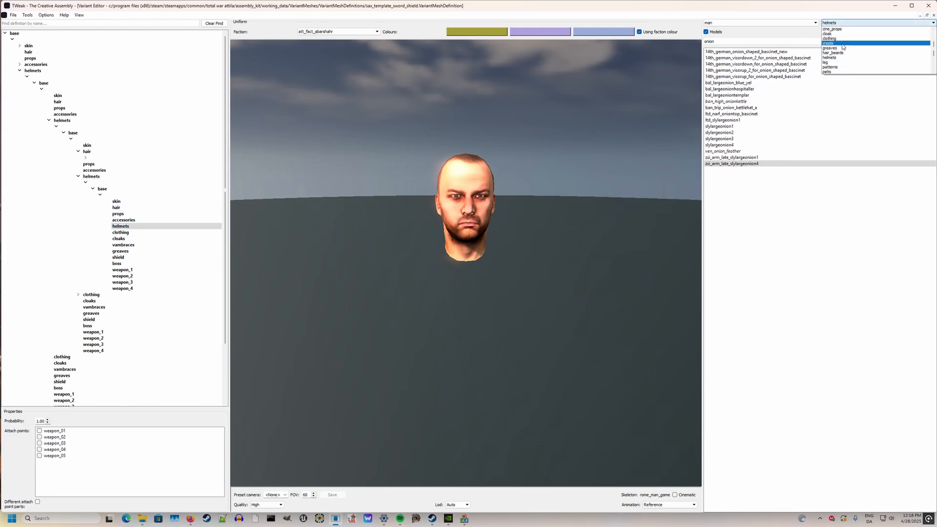
left_click(830, 67)
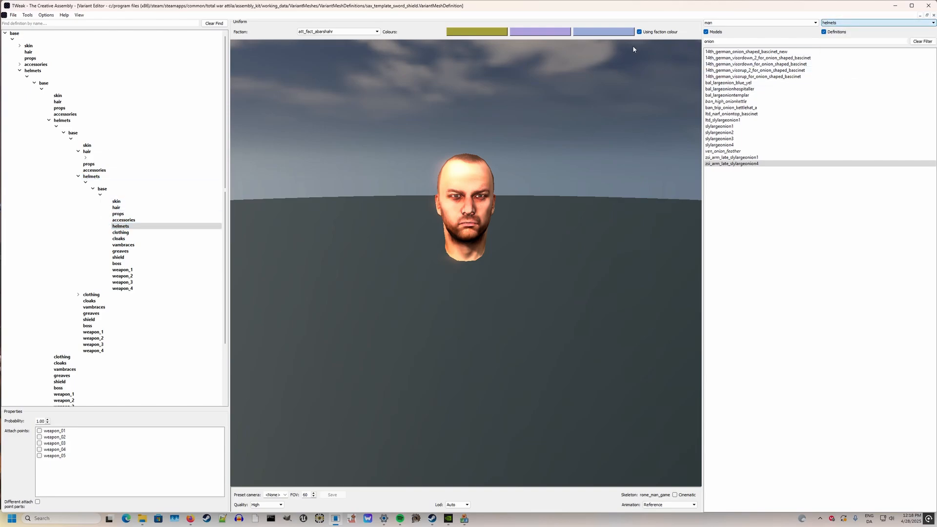
left_click(28, 65)
key("Up")
left_click(20, 65)
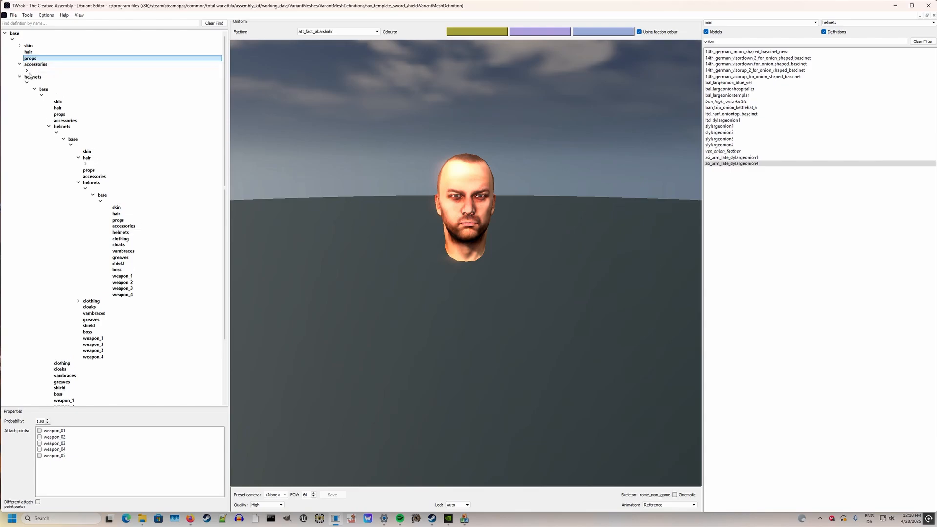
left_click(20, 64)
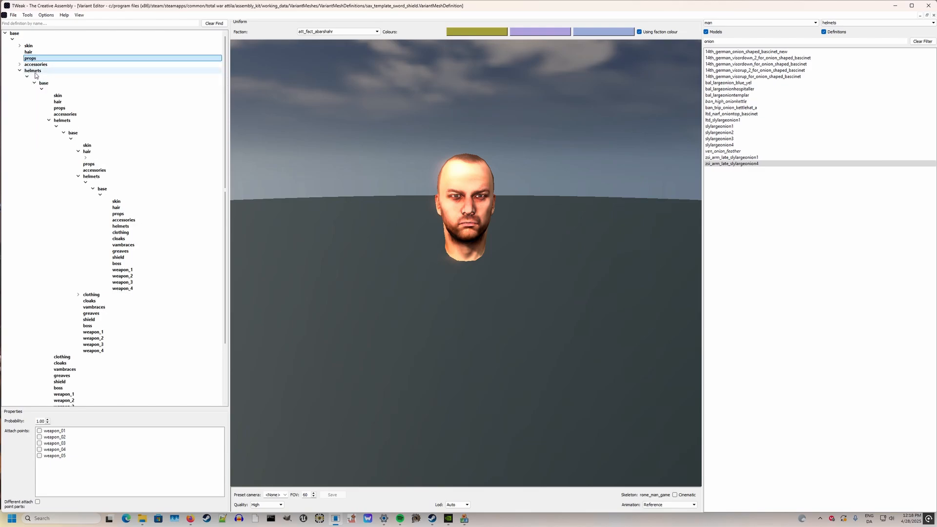
Step: Filter the helmets models for "15th_goth" and add 15th_gothic_sallet_type_1_new to the hair slot of the first nested base
left_click(58, 102)
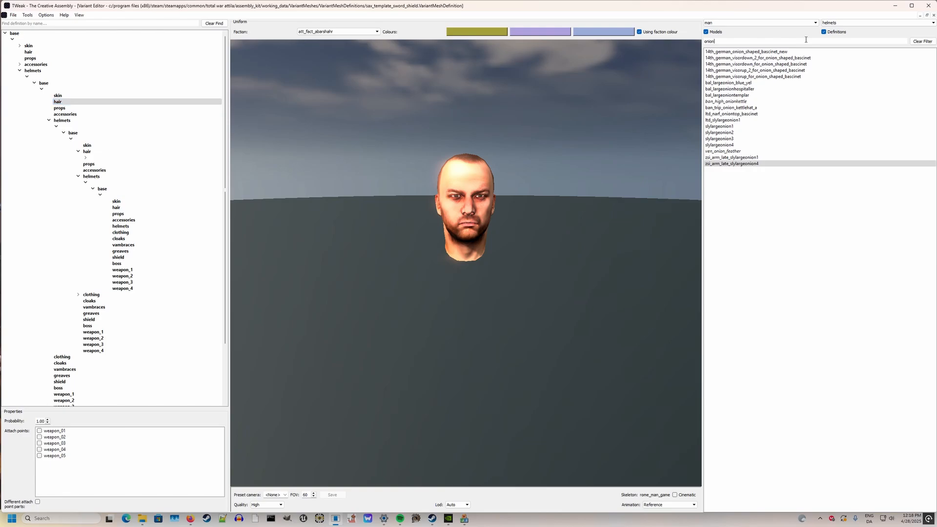
type("15")
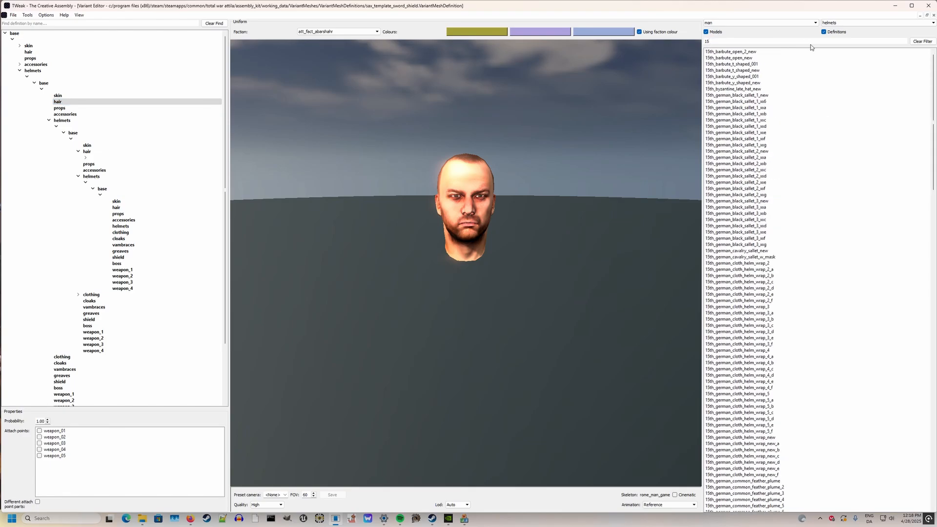
type("th_goth")
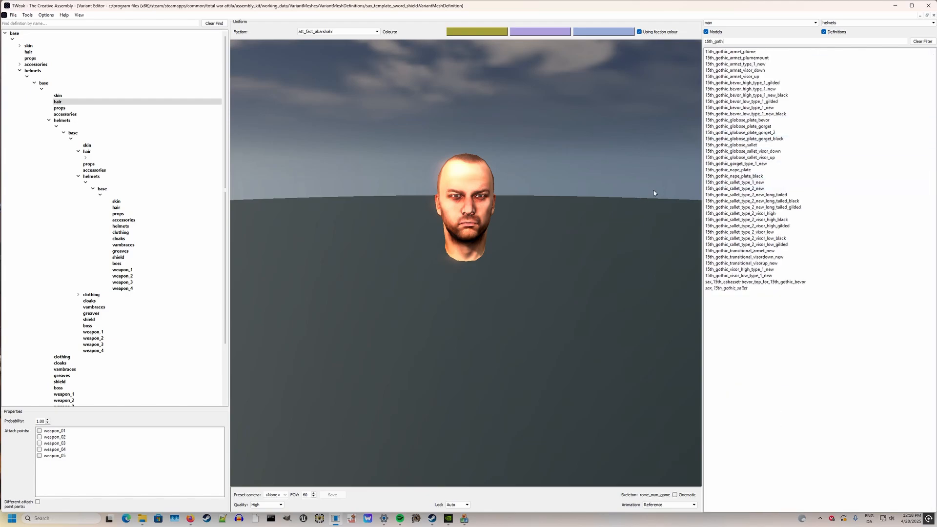
double_click(740, 184)
left_click_drag(592, 178, 552, 172)
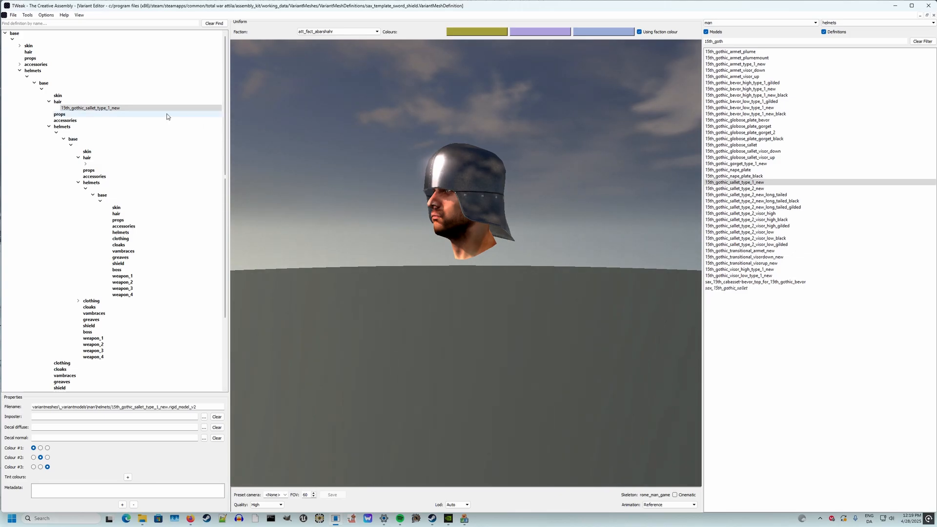
Step: Try 15th_gothic_sallet_type_2_visor_high in the first nested base's hair slot and clear the slot
double_click(768, 214)
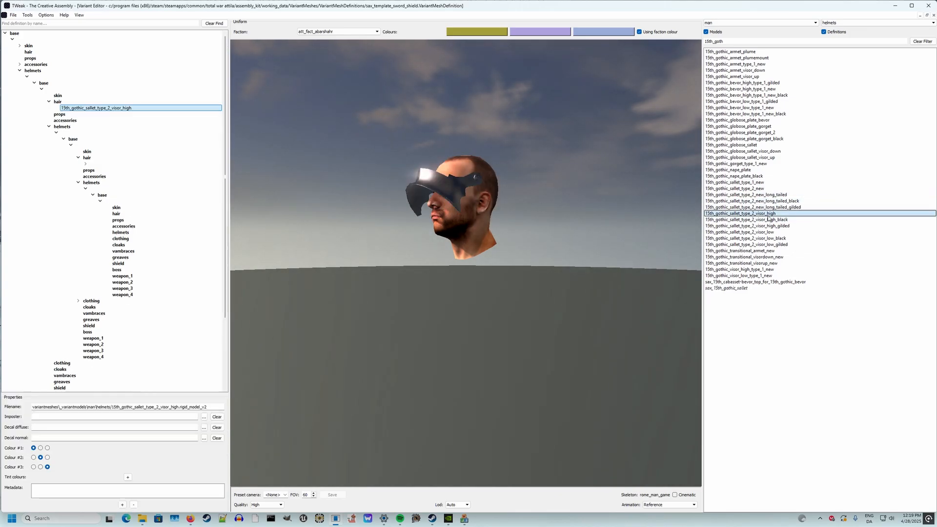
key("Delete")
left_click(133, 102)
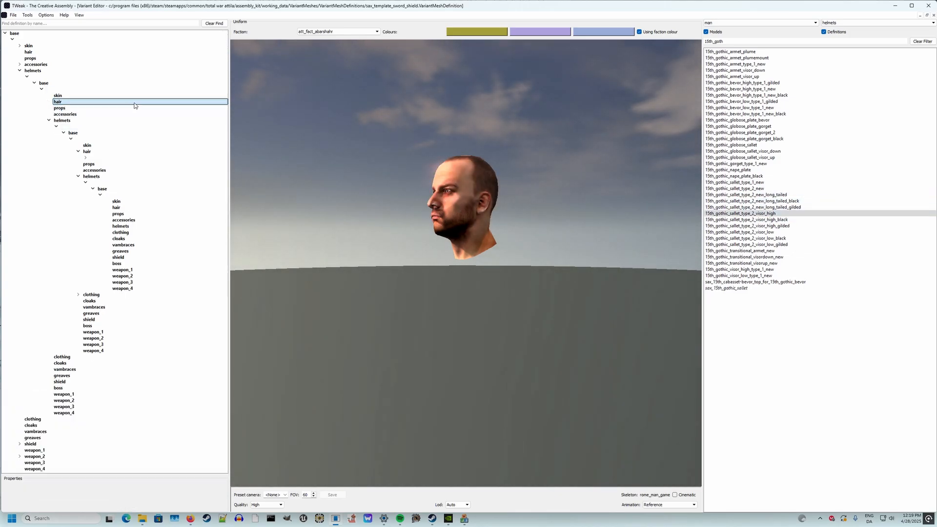
Step: Try the 15th_gothic_sallet_type_2_visor_high_black model in the first nested base's skin slot and remove it
left_click(171, 96)
left_click_drag(734, 214, 198, 95)
key("Delete")
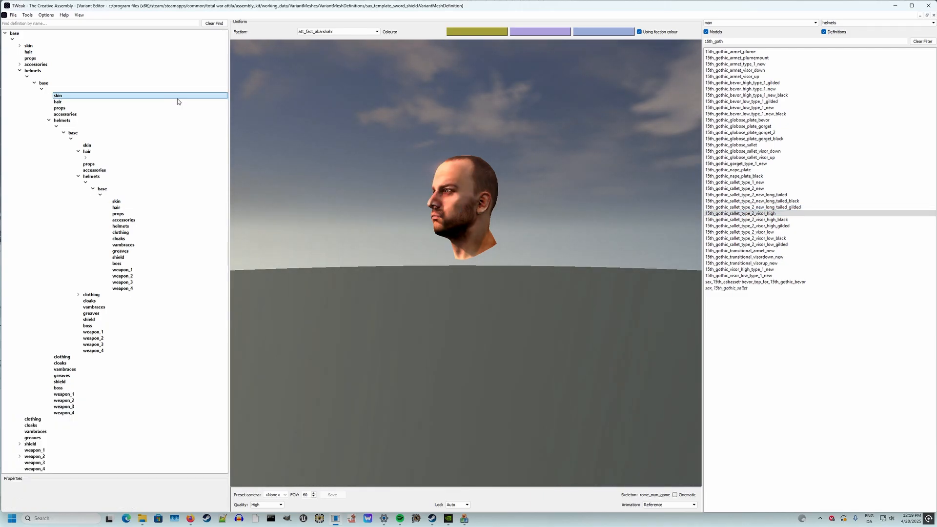
double_click(805, 219)
right_click(171, 104)
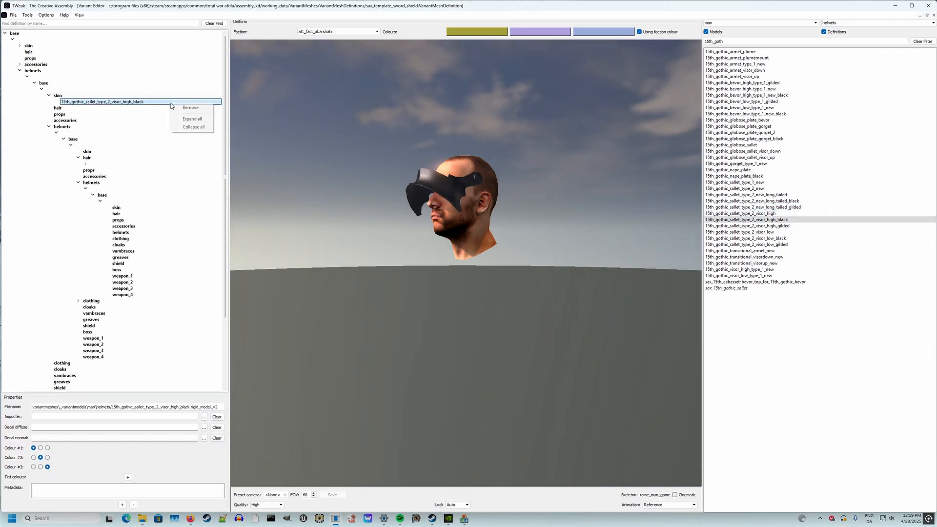
left_click(183, 108)
Step: Add the 15th_gothic_sallet_type_2_new model to the first nested base's hair slot
middle_click_drag(412, 125, 428, 131)
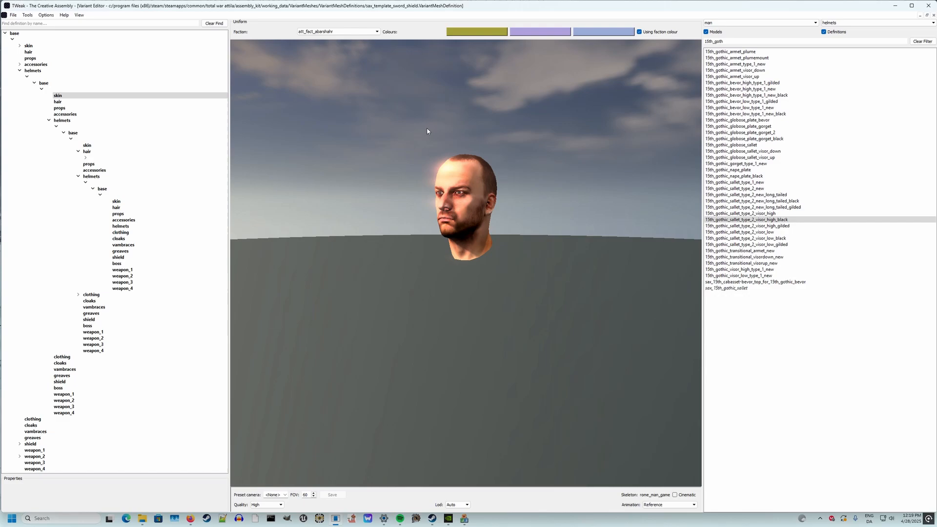
left_click(148, 104)
scroll(565, 156, "up", 1)
middle_click_drag(565, 157, 562, 229)
scroll(561, 230, "up", 2)
double_click(753, 189)
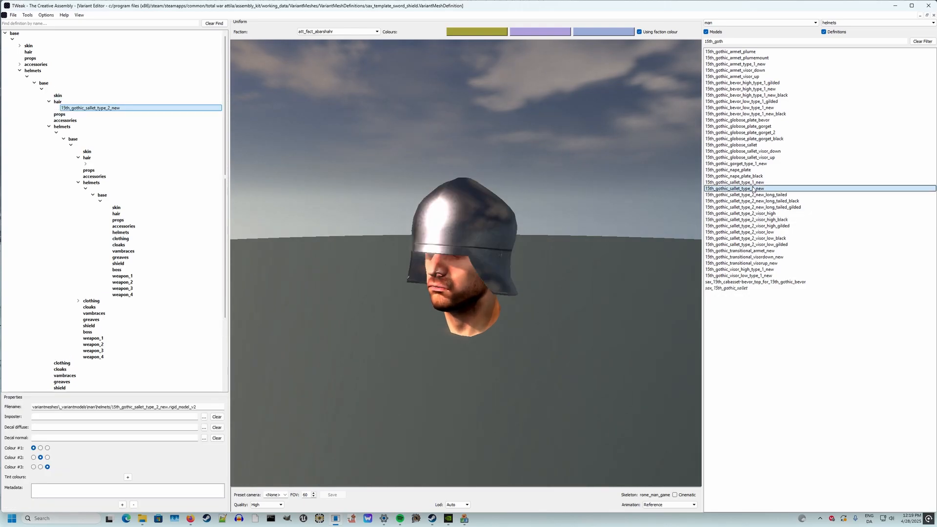
middle_click_drag(659, 187, 552, 195)
Step: Add 15th_gothic_sallet_type_2_visor_high and 15th_gothic_sallet_type_2_visor_low to the first nested base's props slot
left_click(59, 114)
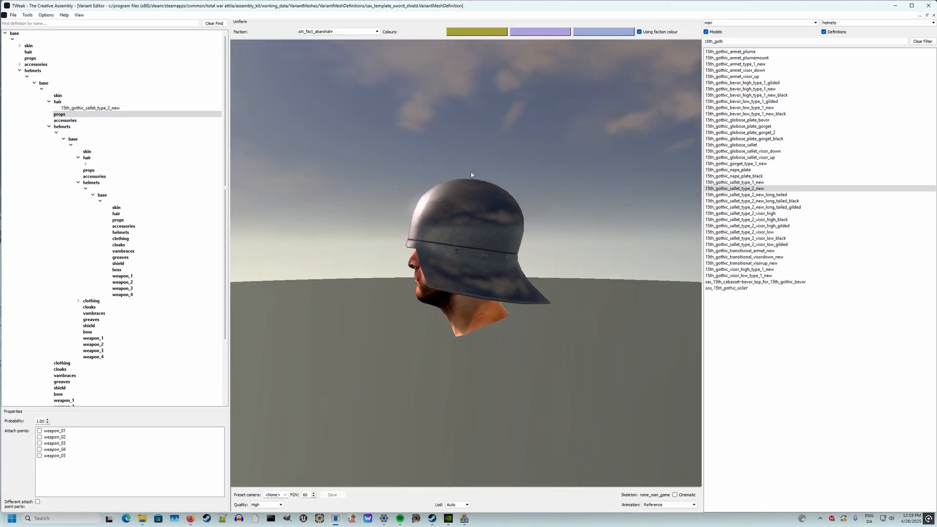
double_click(778, 213)
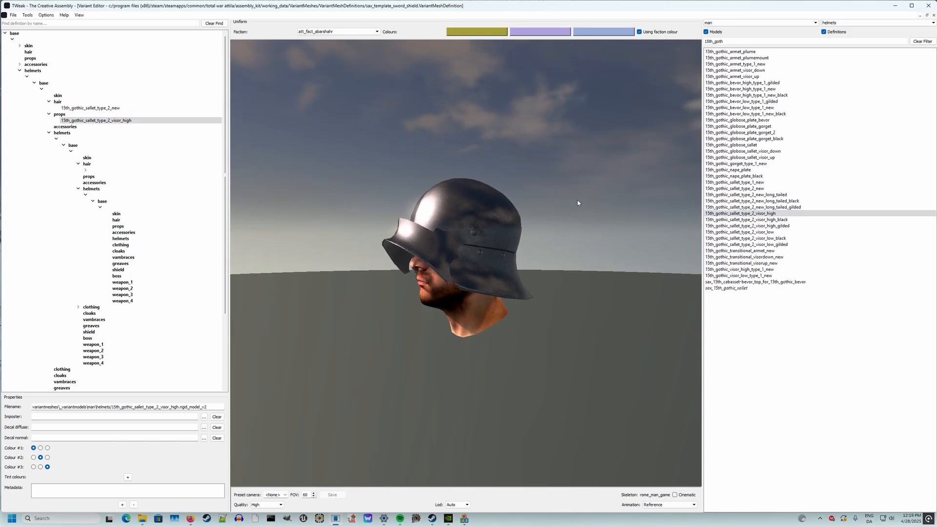
middle_click_drag(578, 200, 693, 214)
double_click(739, 232)
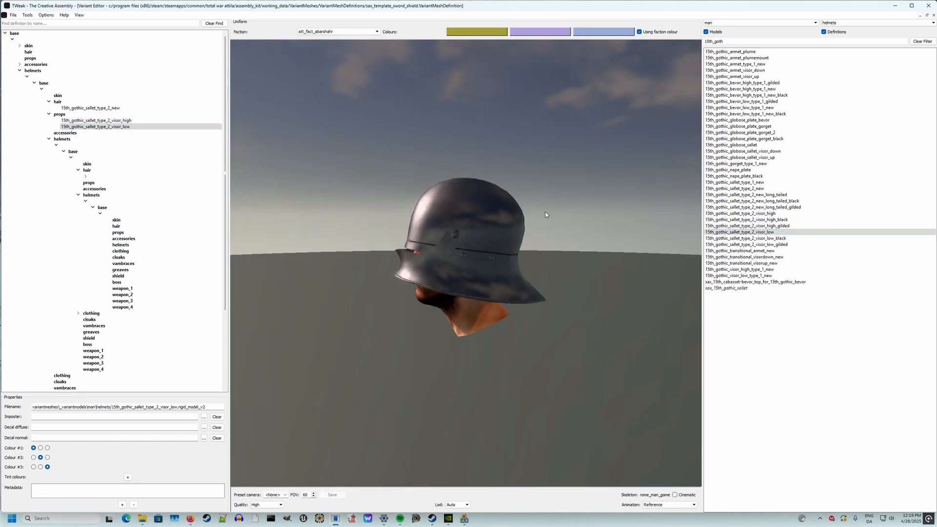
middle_click_drag(586, 211, 546, 212)
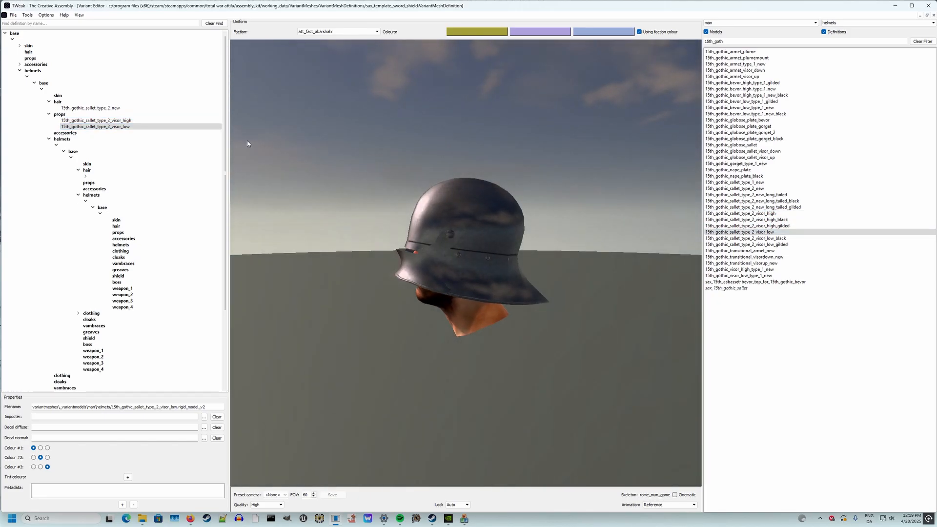
Step: Compare the high and low visor models in the props slot by previewing them alternately on the helmet
left_click(142, 121)
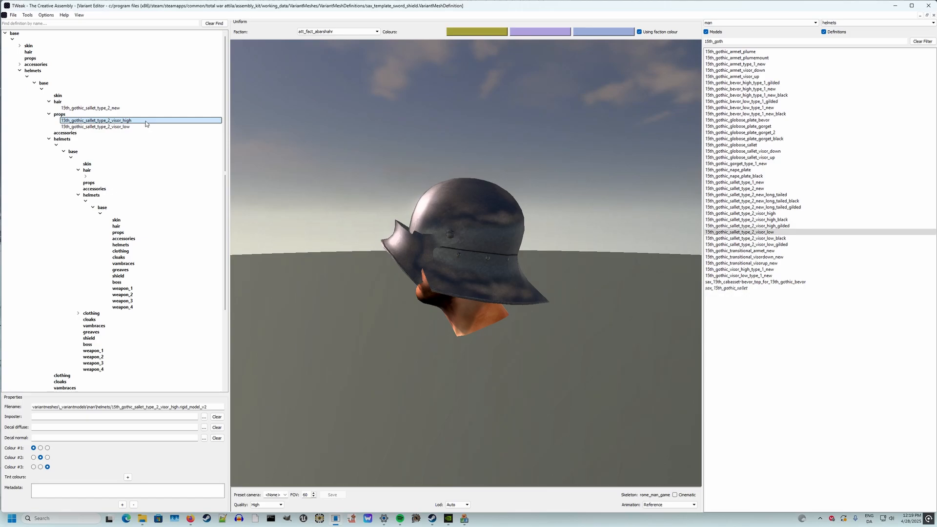
left_click(154, 132)
left_click(154, 128)
left_click(149, 122)
left_click(151, 127)
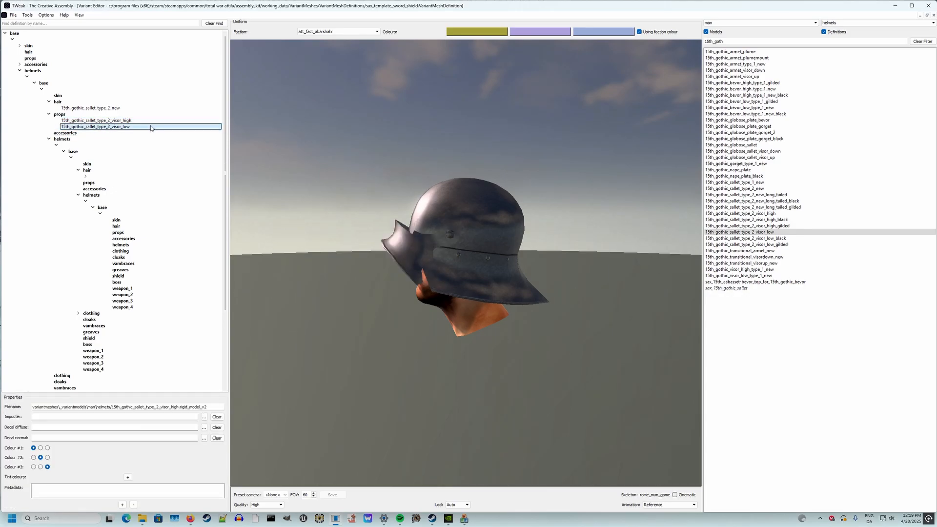
left_click(150, 121)
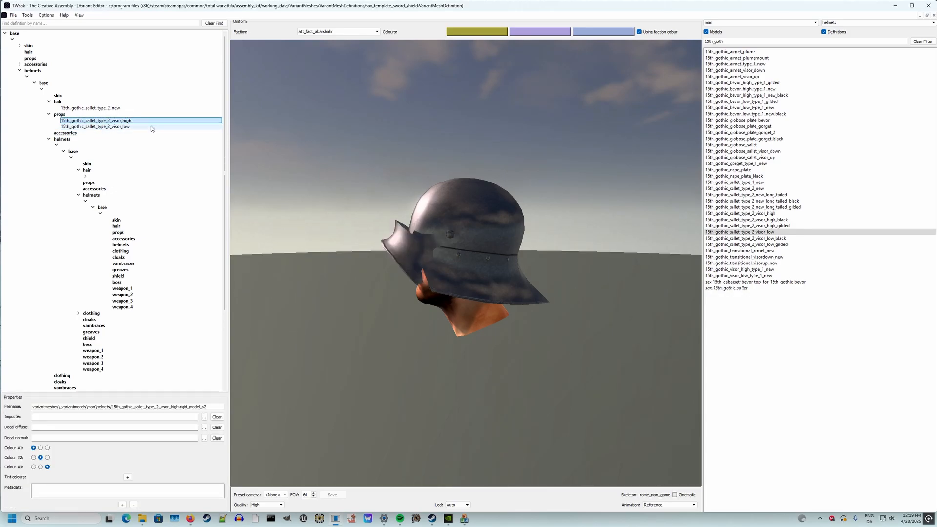
left_click(150, 126)
Step: Filter the helmets models for "blank" and add sax_blank_armour to the first nested base's props slot
left_click(740, 41)
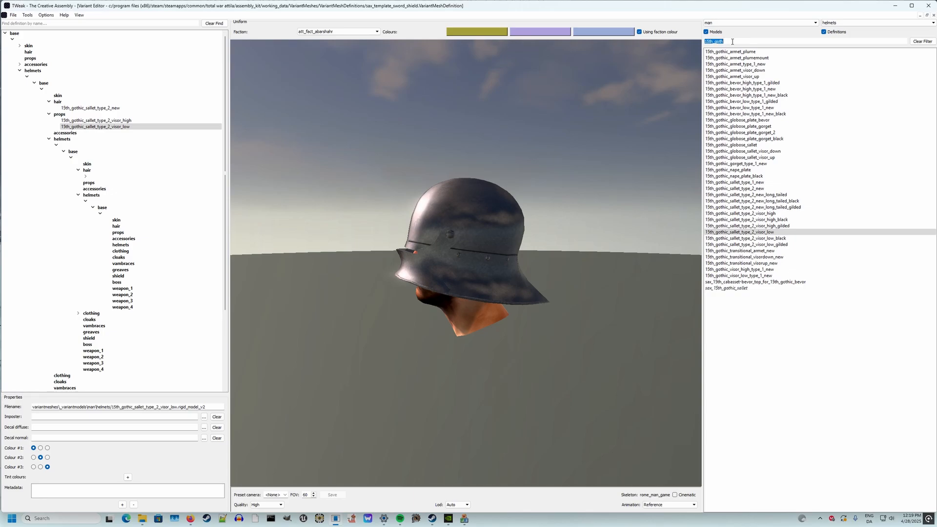
type("blank")
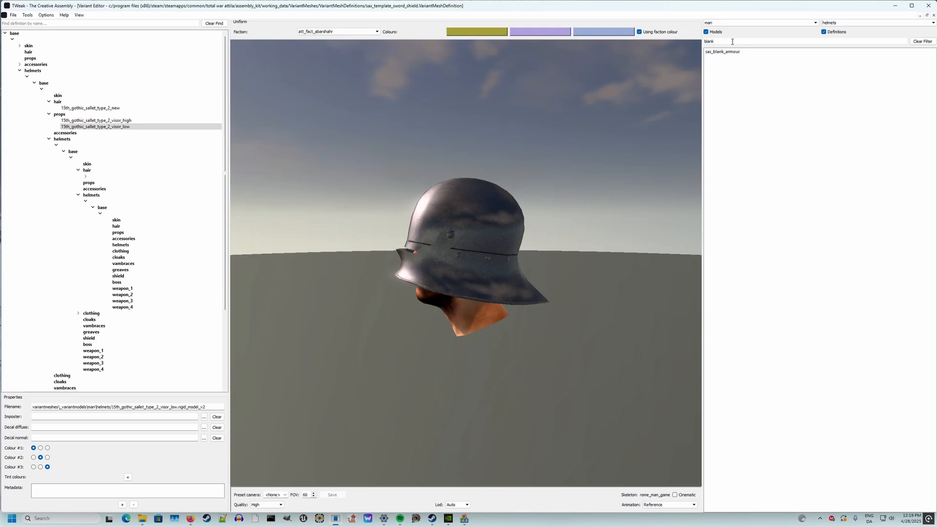
double_click(723, 52)
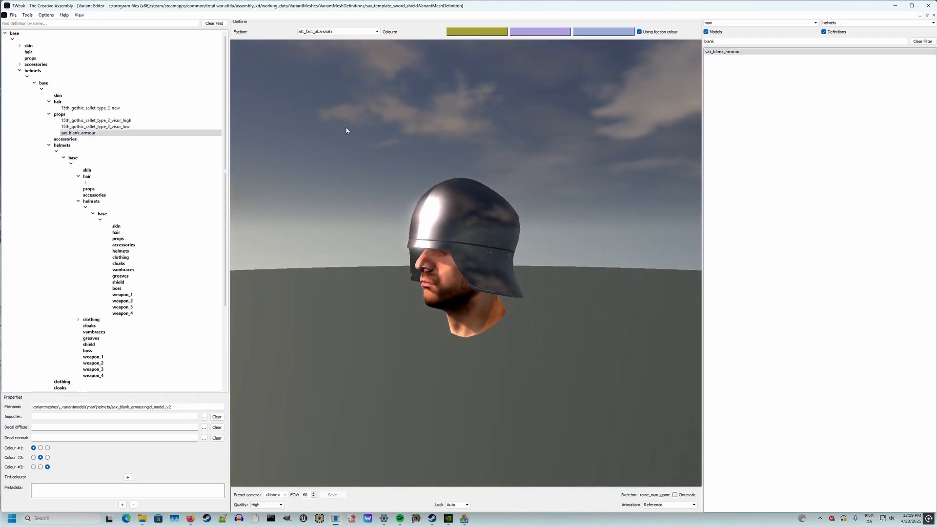
Step: Preview the props slot's visor_low, visor_high and sax_blank_armour alternatives on the sallet
left_click_drag(357, 185, 330, 193)
left_click(122, 127)
left_click(122, 122)
left_click(114, 133)
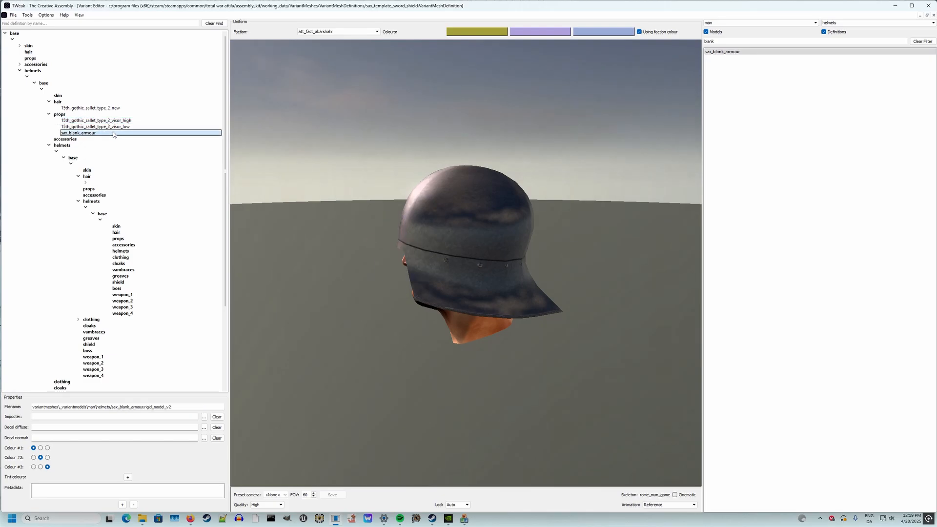
left_click(116, 127)
left_click_drag(269, 185, 210, 171)
left_click(130, 134)
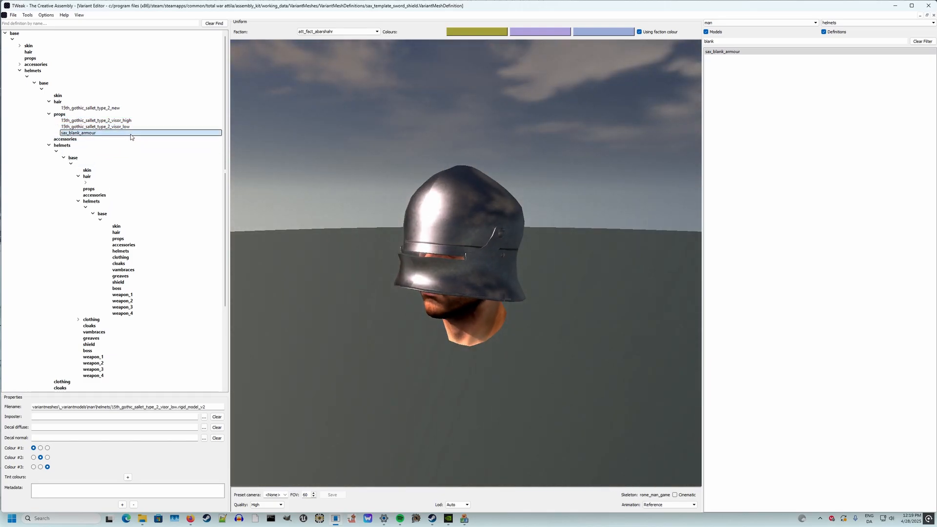
Step: Switch the model category to armour and select the innermost nested base's clothing slot
left_click(847, 23)
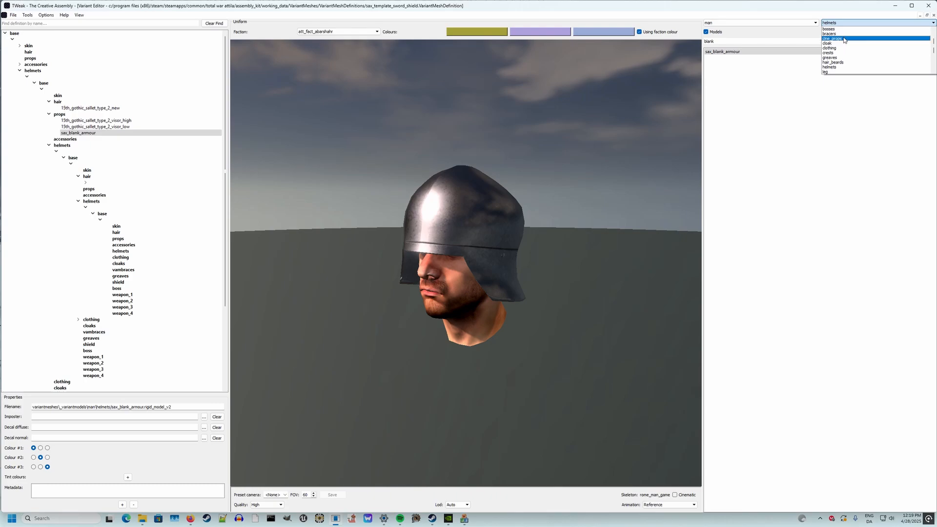
scroll(844, 40, "down", 2)
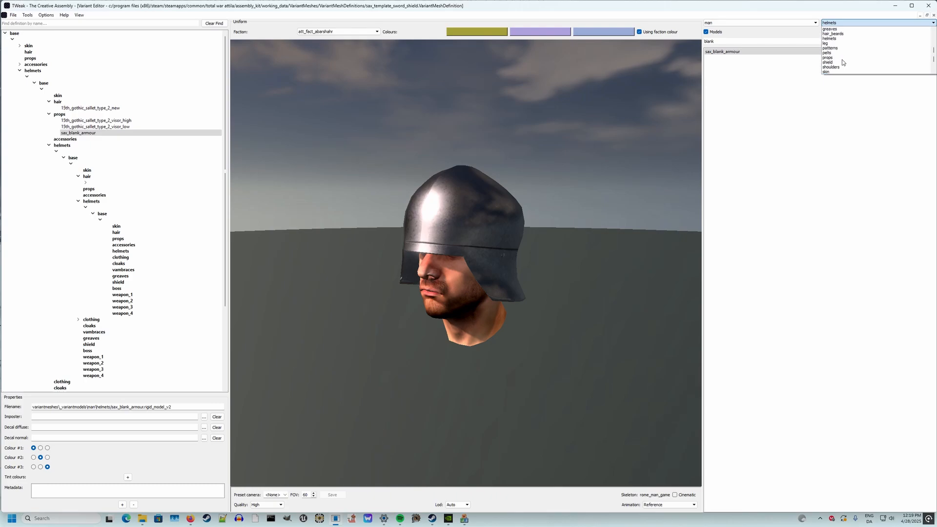
left_click(775, 47)
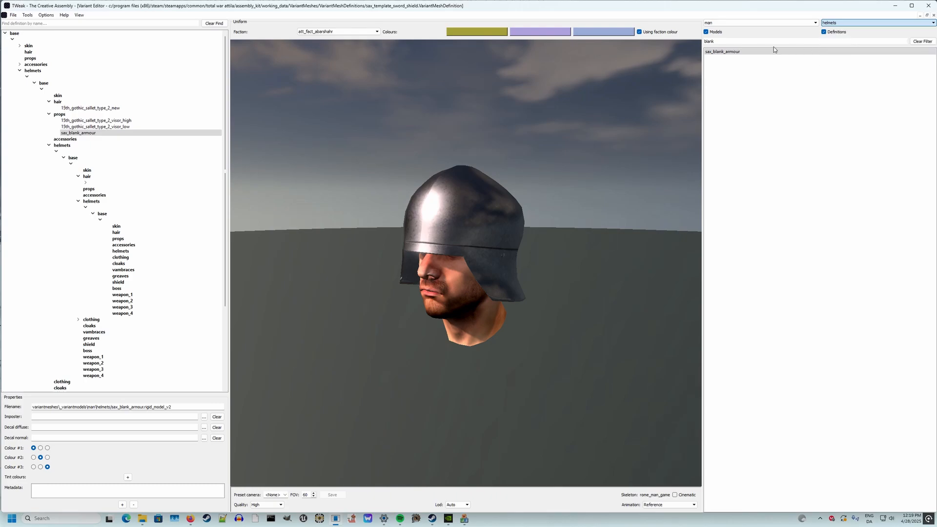
key("a")
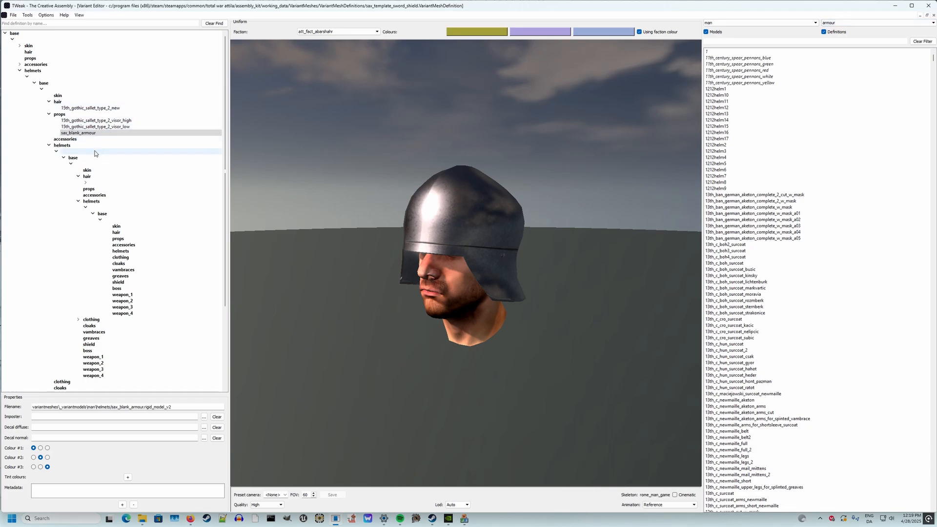
left_click(126, 258)
Step: Filter the armour models for "15th_goth" and look through the matching pieces
left_click(852, 41)
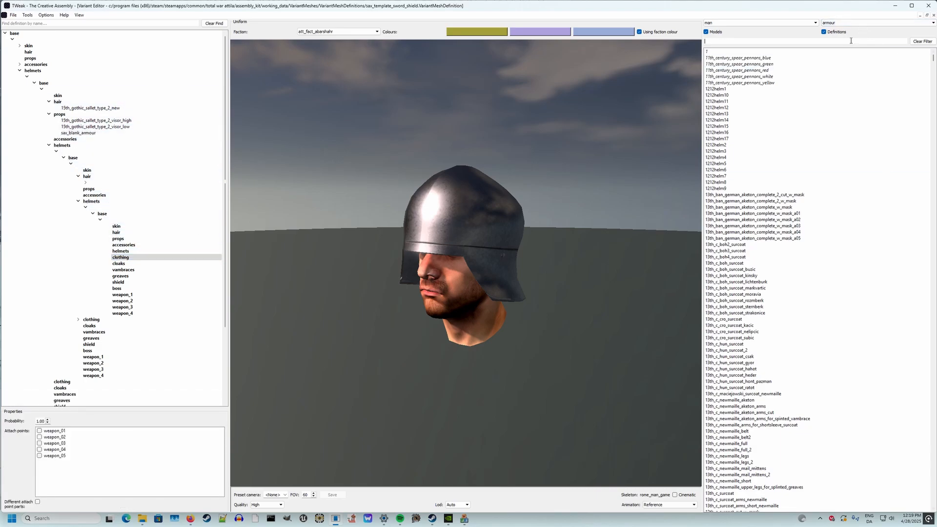
type("15th_")
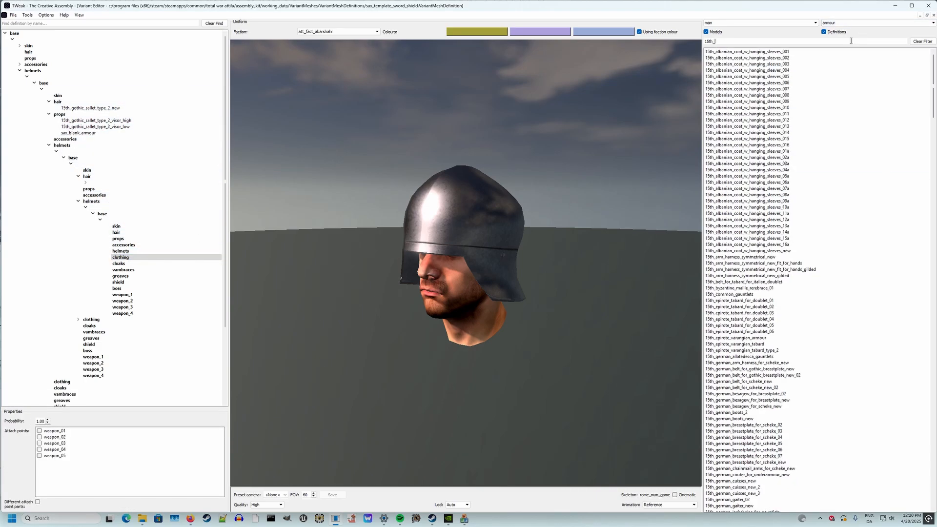
type("goth")
scroll(908, 195, "down", 5)
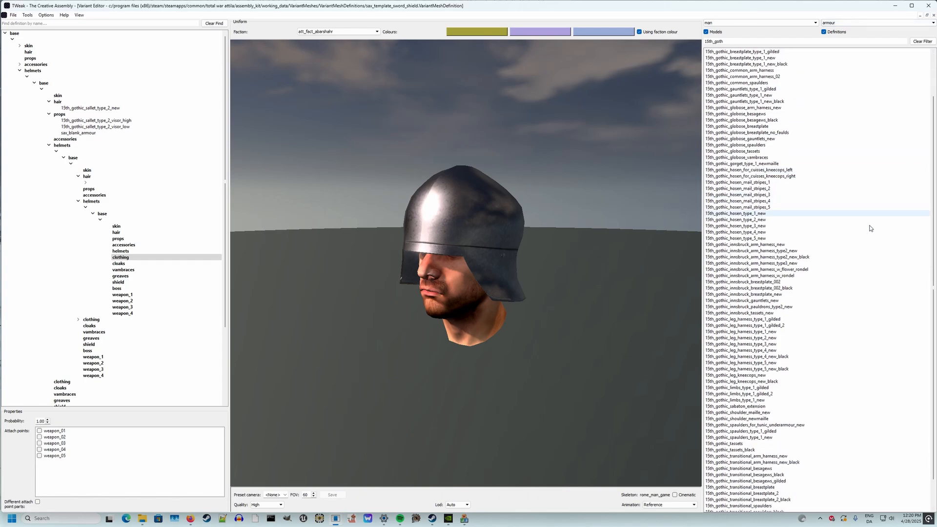
scroll(561, 359, "down", 1)
mouse_move(142, 519)
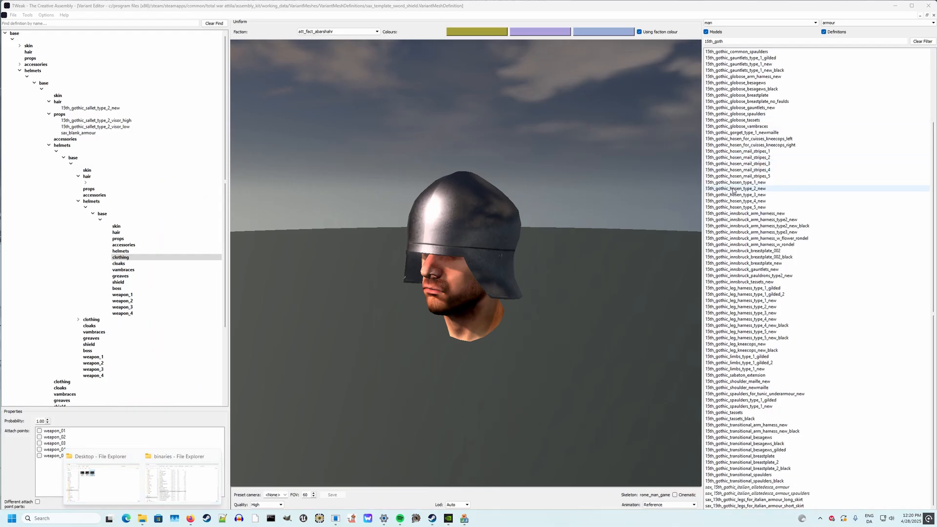
scroll(708, 181, "up", 5)
left_click_drag(586, 182, 424, 201)
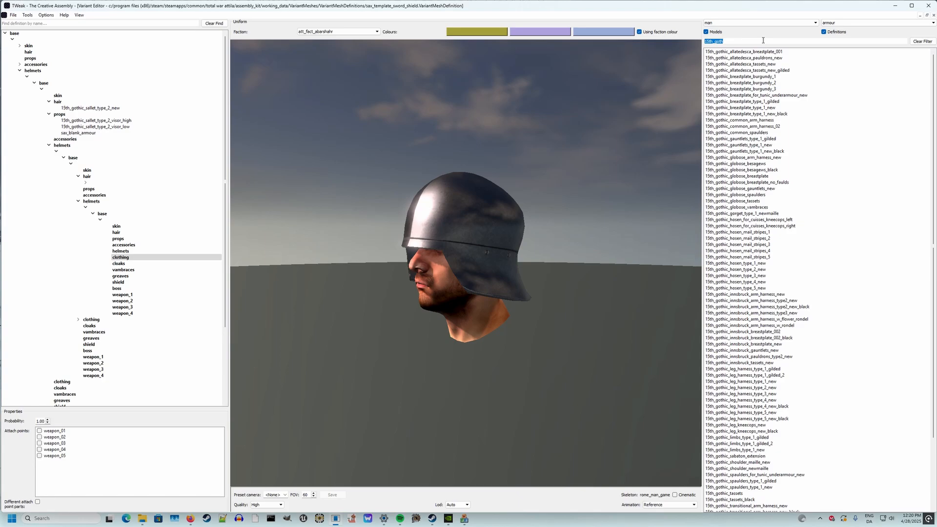
Step: Filter the armour models for "14th", try 14th_german_arms_harness_002 and 14th_german_arms_harness_newmaille in the clothing slot, and remove both
type("14th")
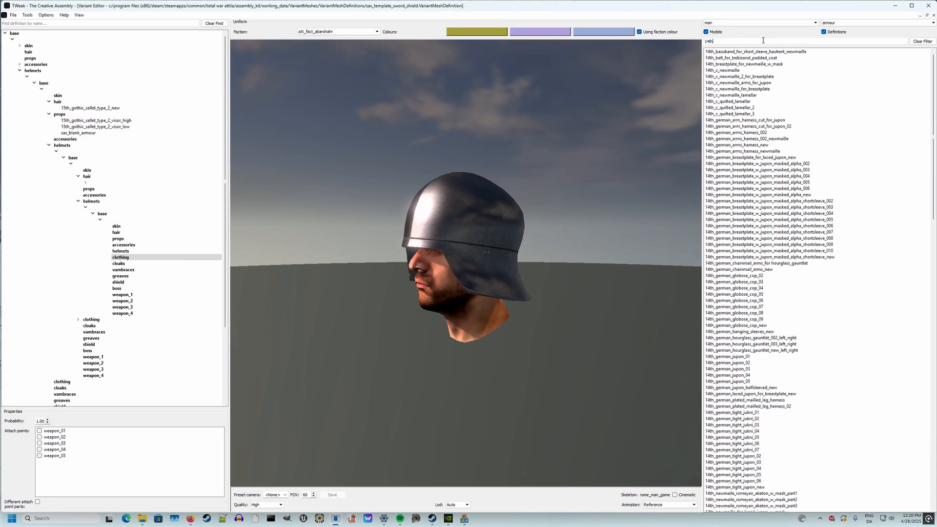
double_click(766, 133)
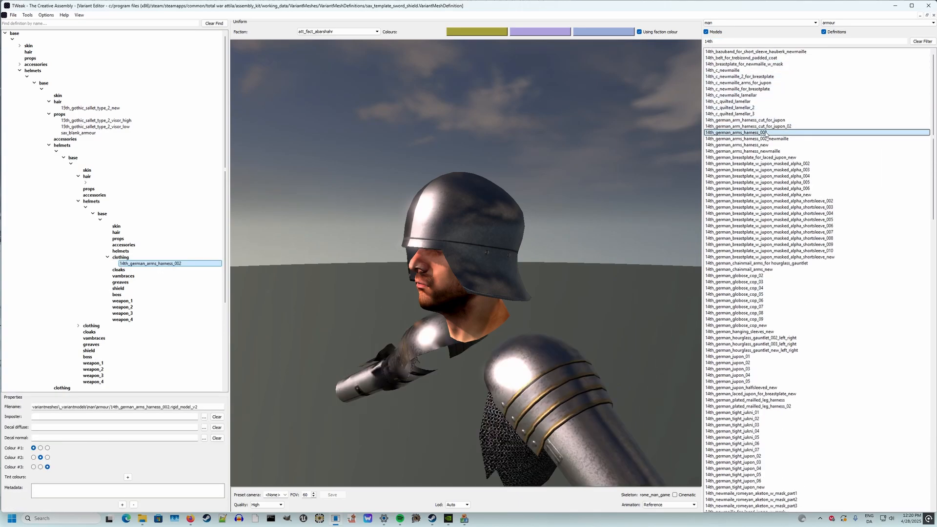
key("Delete")
double_click(766, 151)
key("Delete")
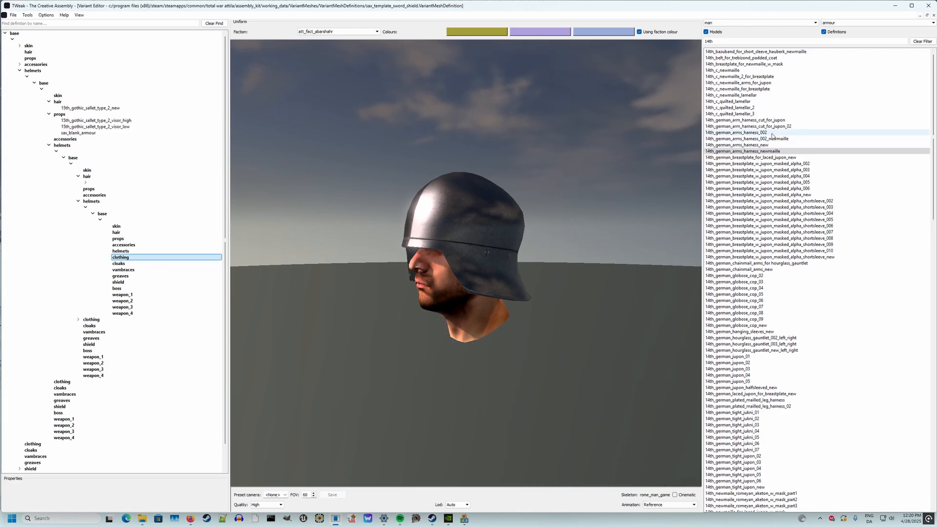
Step: Try 14th_c_newmaille_arms_for_jupon, remove it, and add 14th_c_newmaille_2_for_breastplate to the innermost base's clothing slot
left_click(773, 121)
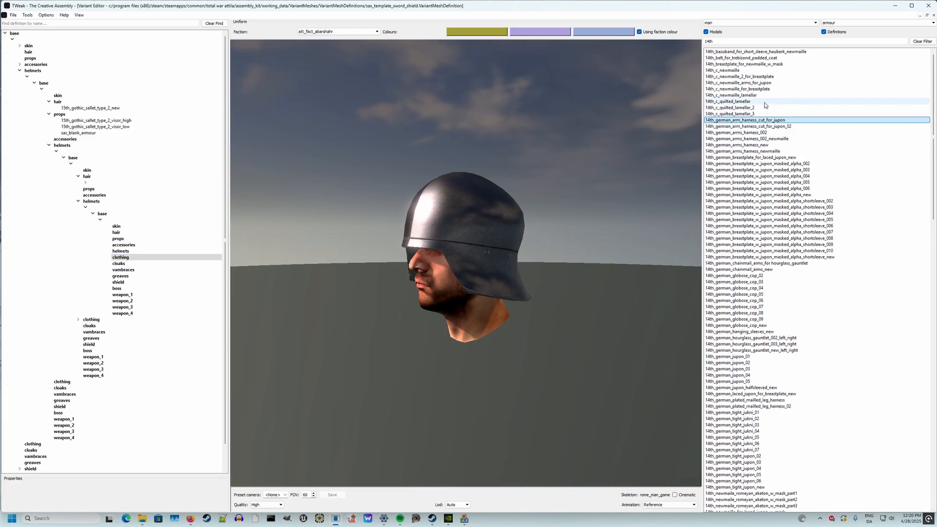
double_click(765, 77)
key("Delete")
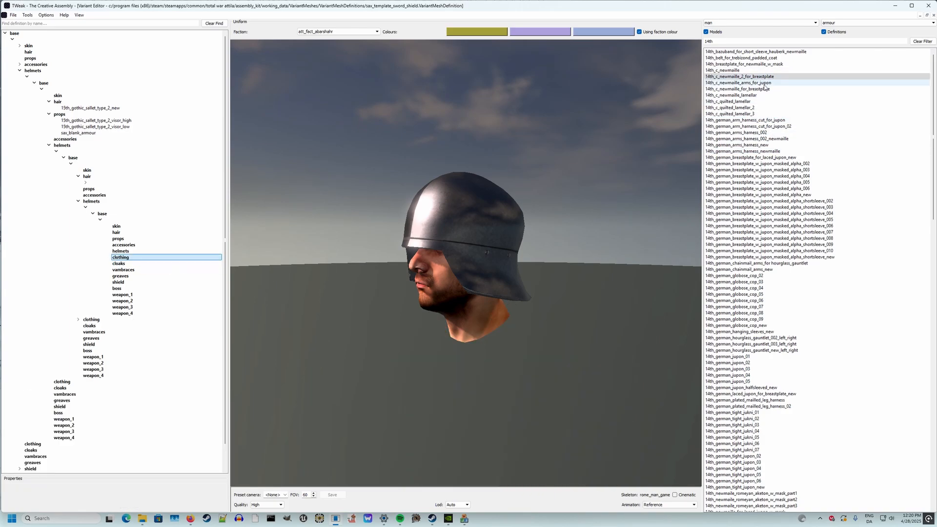
double_click(765, 83)
key("Delete")
double_click(764, 76)
left_click_drag(421, 127, 462, 128)
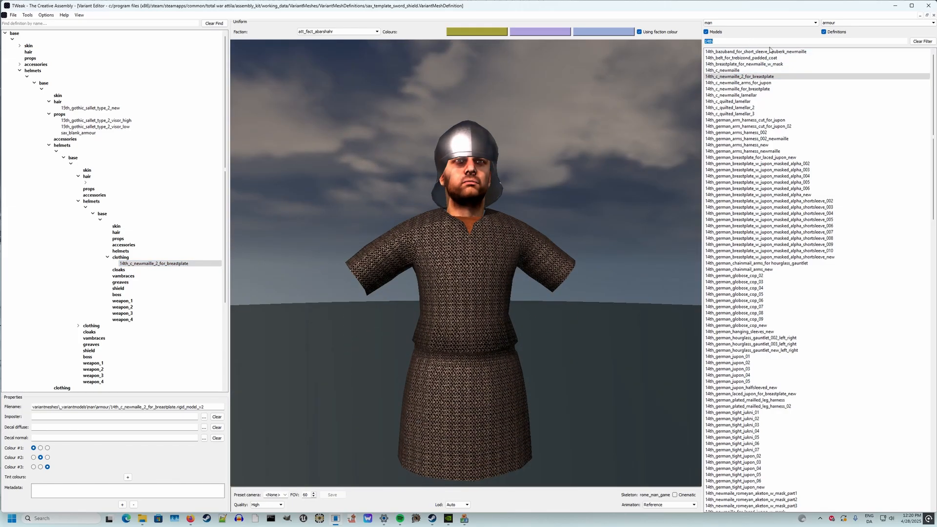
Step: Filter the armour models for "pastr"
type("pras")
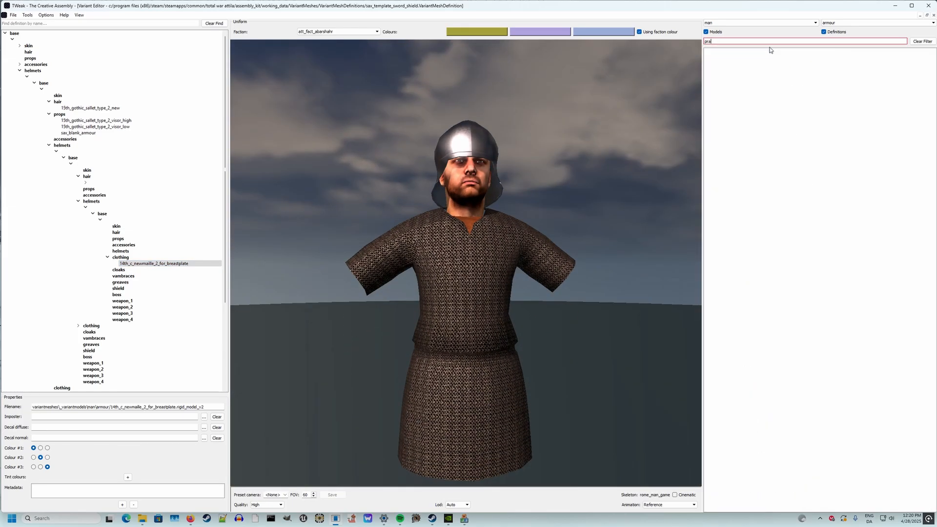
key("BackSpace")
key("BackSpace")
type("astr")
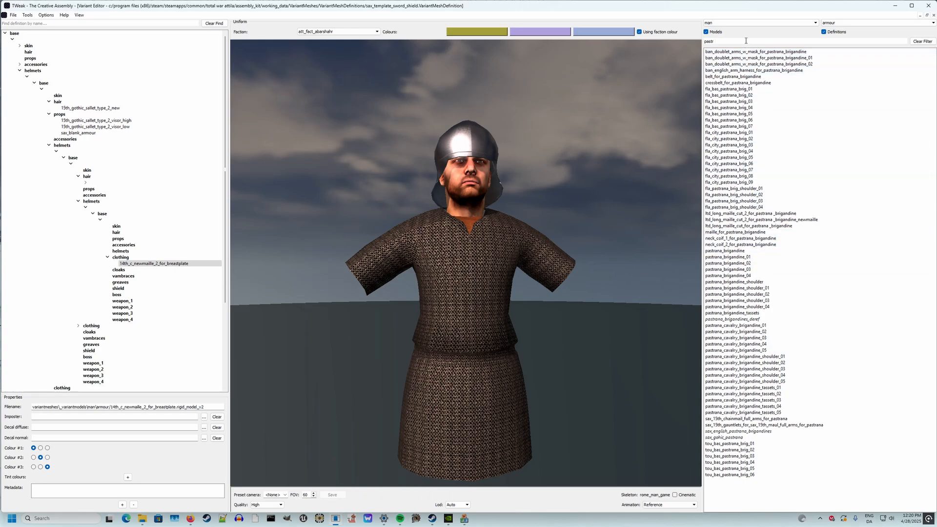
Step: Filter the armour models for "brigand", try byzantine_15th_brigandine_new_01 in the innermost base's clothing slot, and remove it
type("brigand")
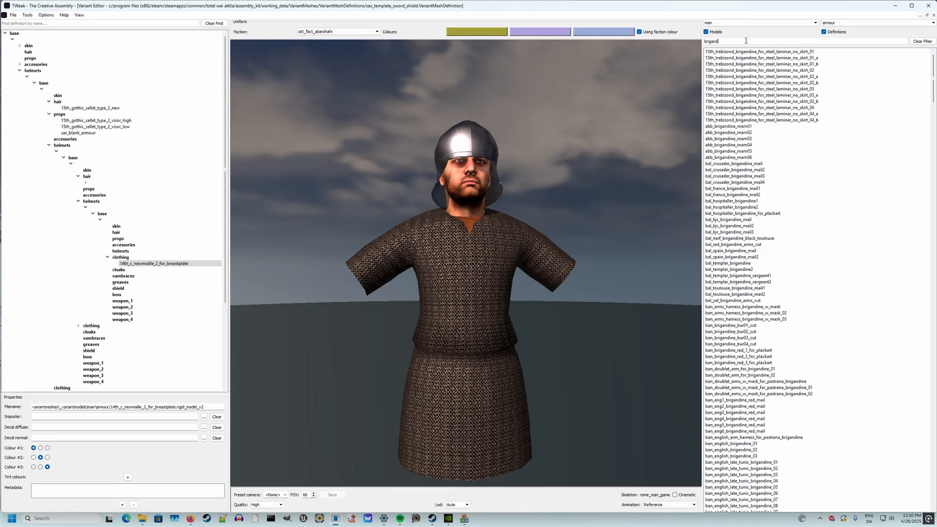
scroll(734, 293, "down", 20)
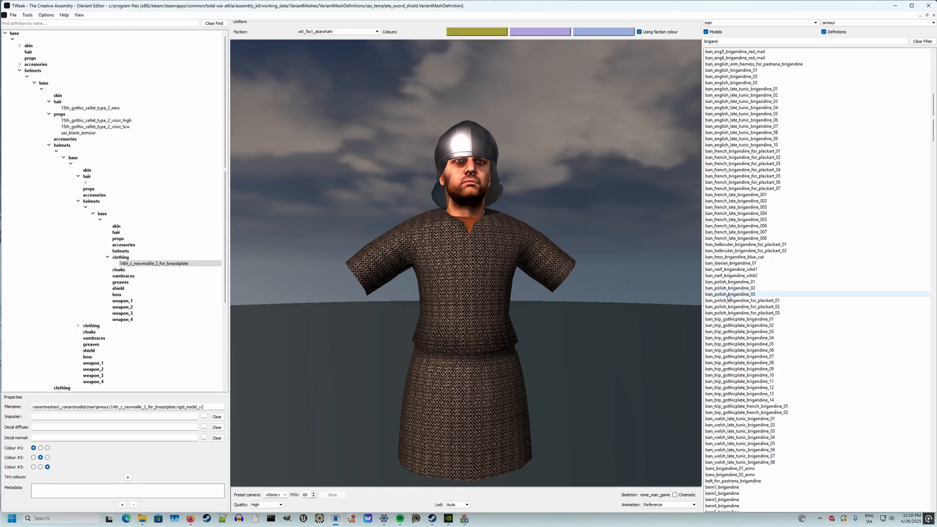
scroll(736, 303, "down", 8)
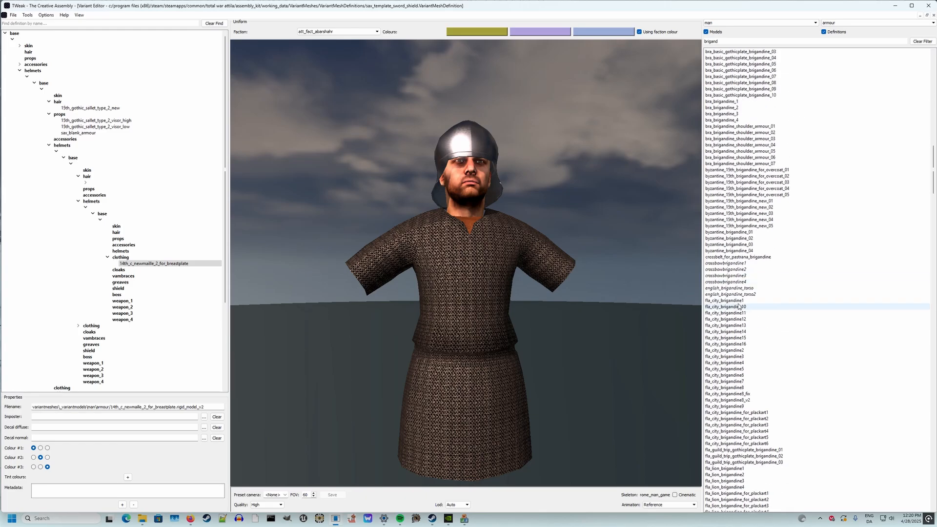
double_click(740, 200)
left_click_drag(616, 199, 469, 239)
left_click(175, 269)
key("Delete")
Step: Try byzantine_15th_brigandine_new_01 in the innermost base's cloaks slot and remove it
left_click(175, 270)
double_click(739, 201)
left_click(185, 268)
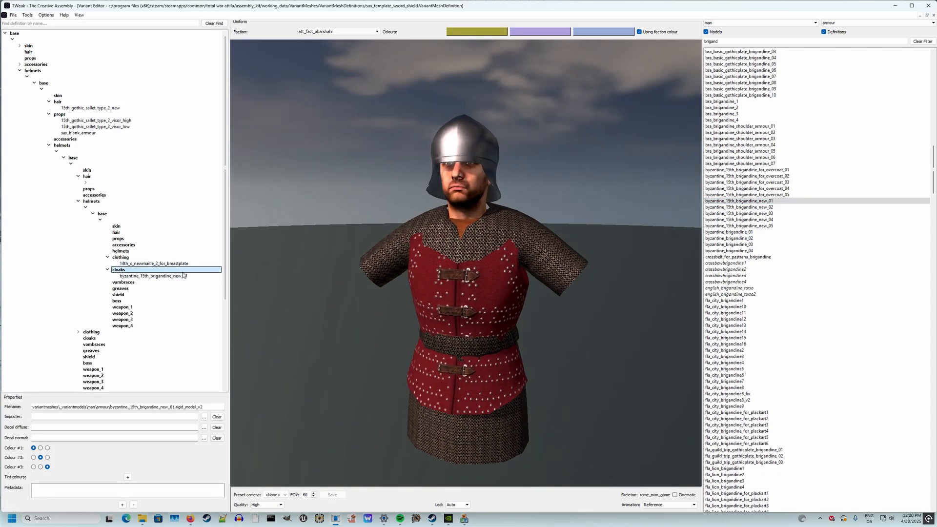
left_click(189, 266)
left_click(189, 277)
key("Delete")
Step: Replace the maille in the innermost clothing slot with sax_aketon_w_mask_for_brigandine_for_globose_gauntlet, found by filtering the armour models for "for_brig"
left_click(196, 264)
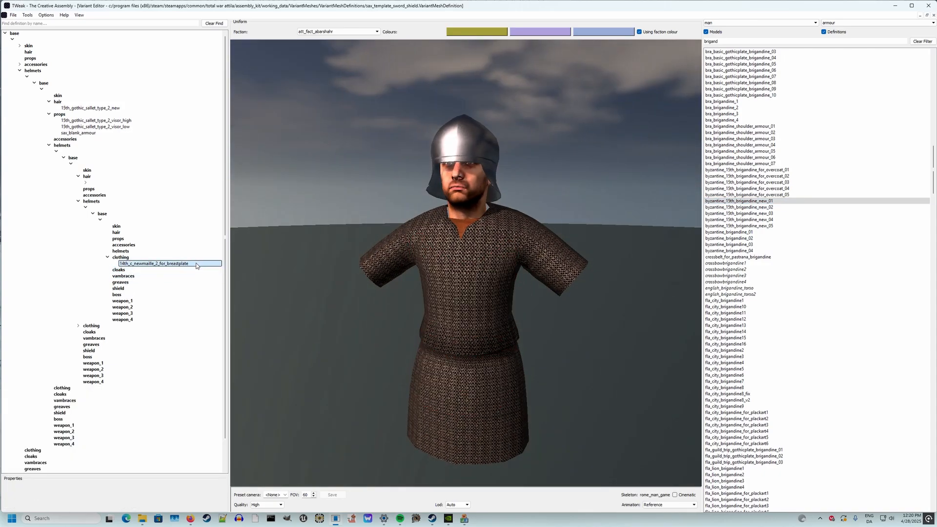
key("Delete")
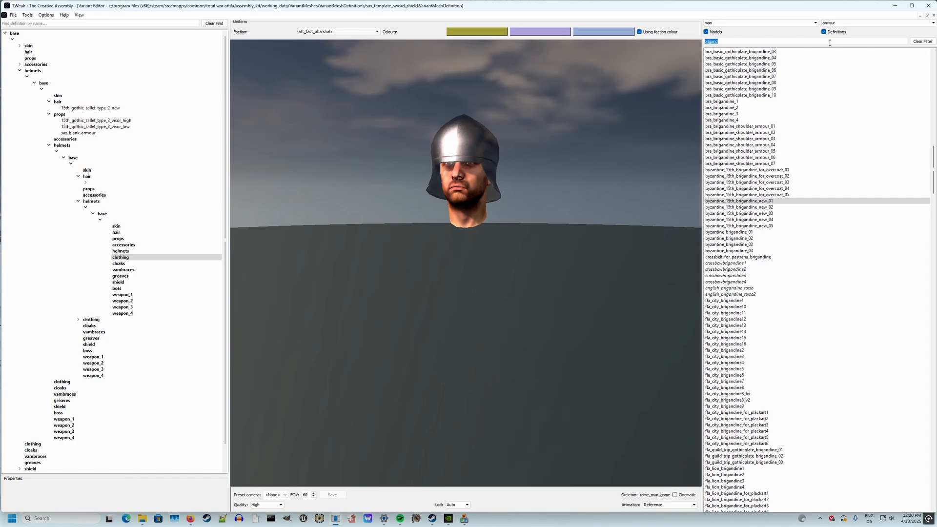
type("for_bri")
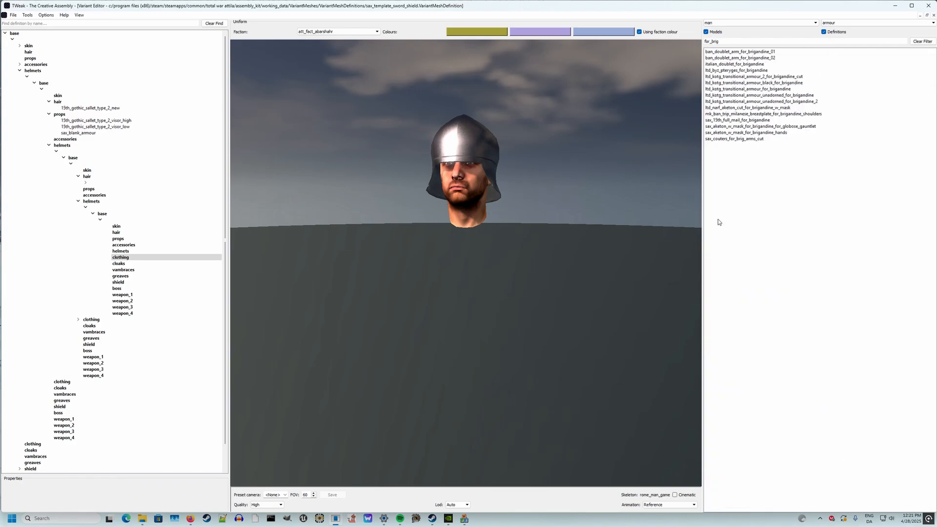
double_click(755, 127)
left_click_drag(603, 168, 323, 348)
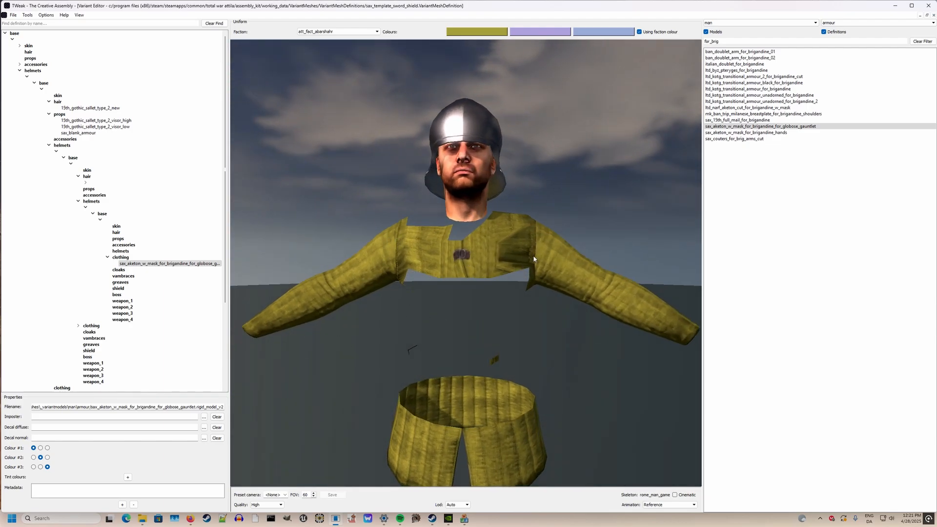
left_click_drag(461, 407, 237, 266)
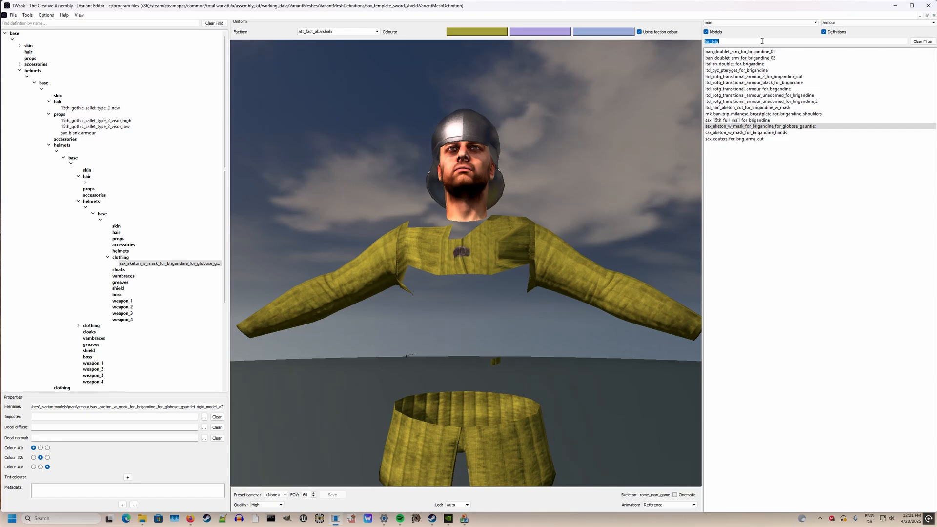
Step: Filter the armour models for "15th_b" and add byzantine_15th_brigandine_new_01 to the innermost base's helmets slot
type("15th_b")
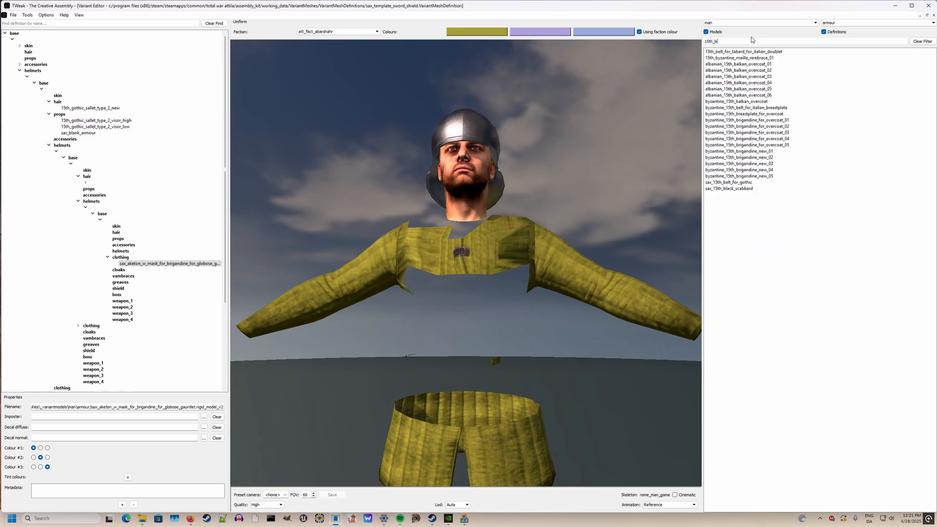
left_click(176, 251)
double_click(879, 152)
Step: Switch the preview animation to Idle and check how the brigandine sits over the aketon
left_click_drag(634, 149, 683, 438)
scroll(672, 506, "down", 3)
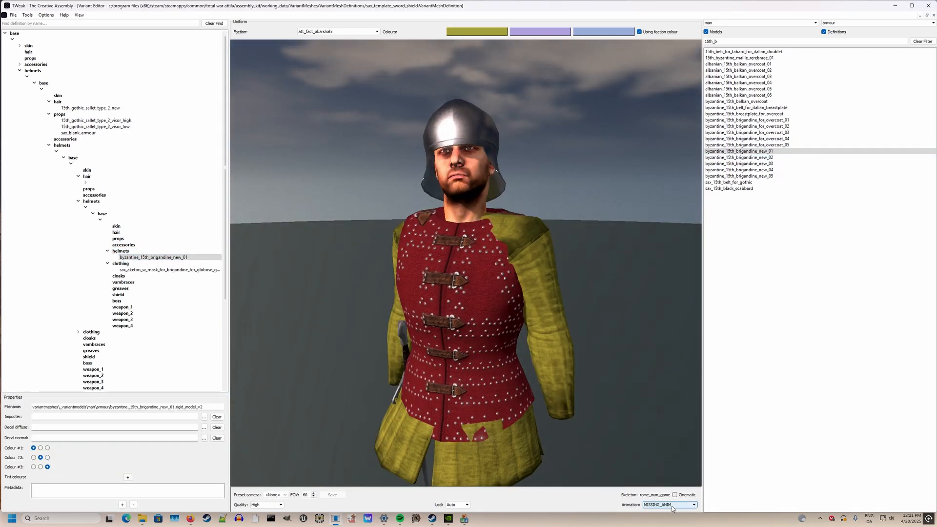
left_click_drag(479, 356, 539, 338)
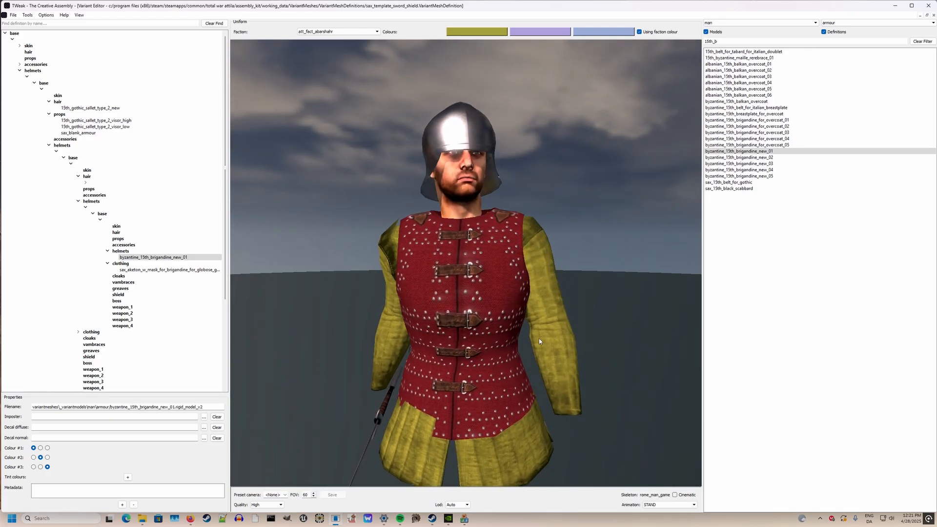
scroll(663, 508, "up", 2)
left_click_drag(540, 438, 483, 442)
Step: Add three tint colours to the aketon in the innermost clothing slot
left_click(131, 271)
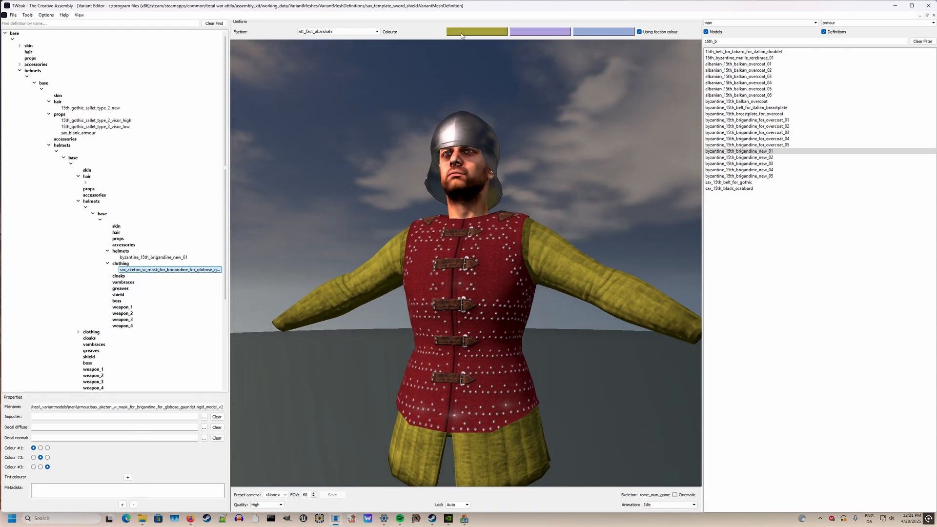
scroll(374, 32, "down", 1)
scroll(374, 32, "up", 1)
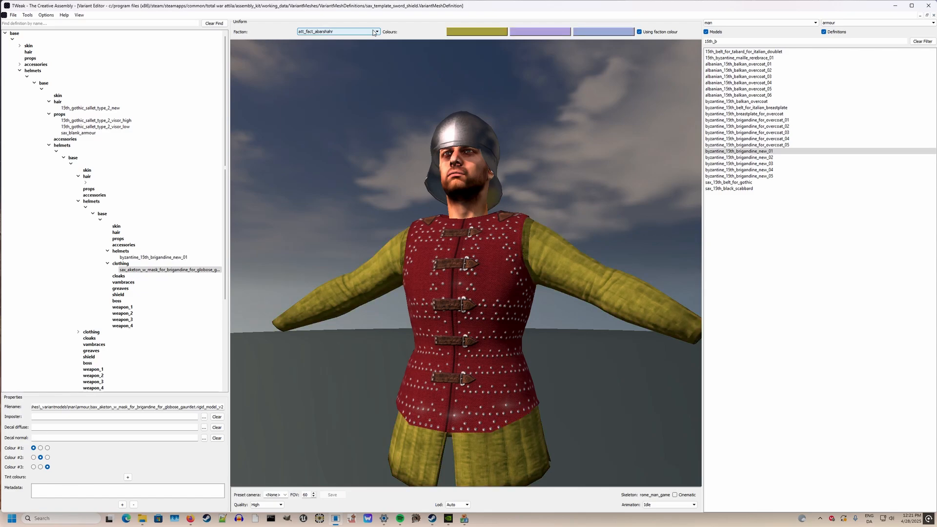
left_click(129, 477)
left_click(128, 477)
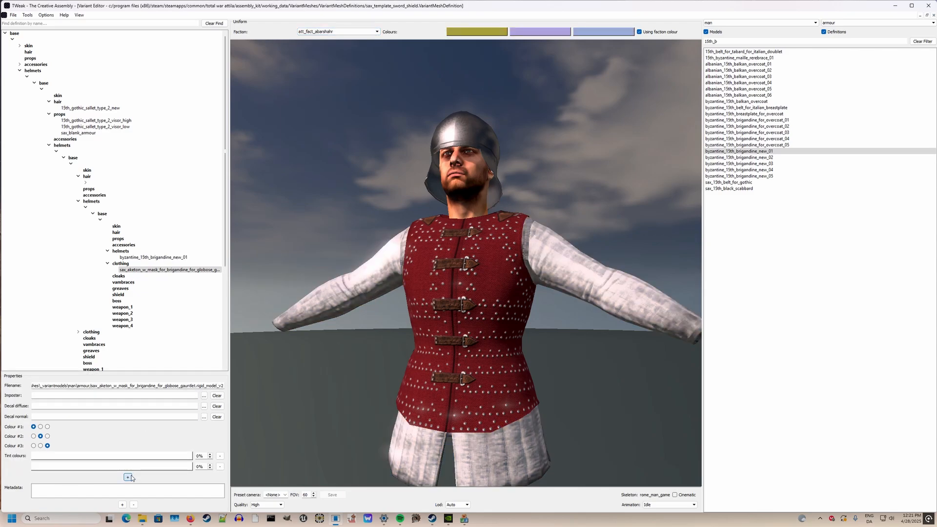
left_click(128, 477)
Step: Set the aketon's first tint to dark grey (27, 27, 27) and the second to dark red (57, 15, 15)
left_click(139, 447)
left_click_drag(553, 249, 552, 267)
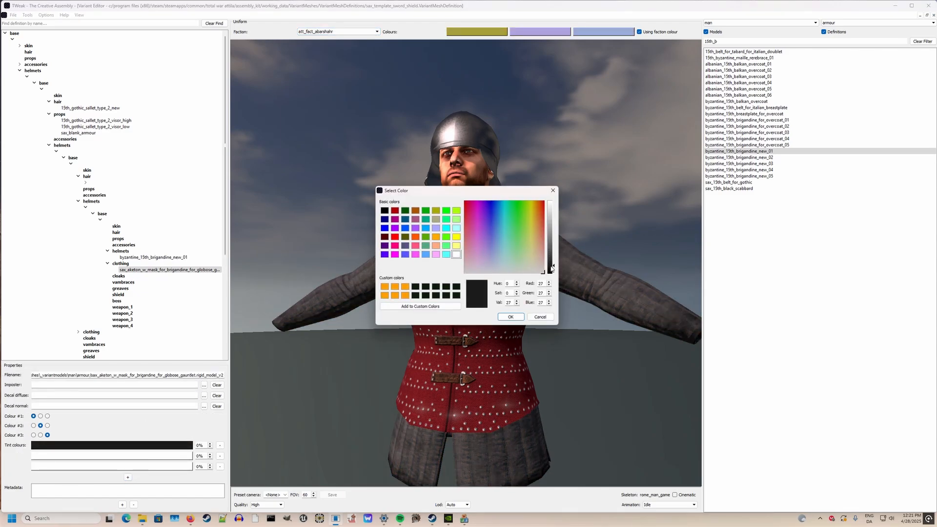
left_click(510, 318)
left_click(133, 459)
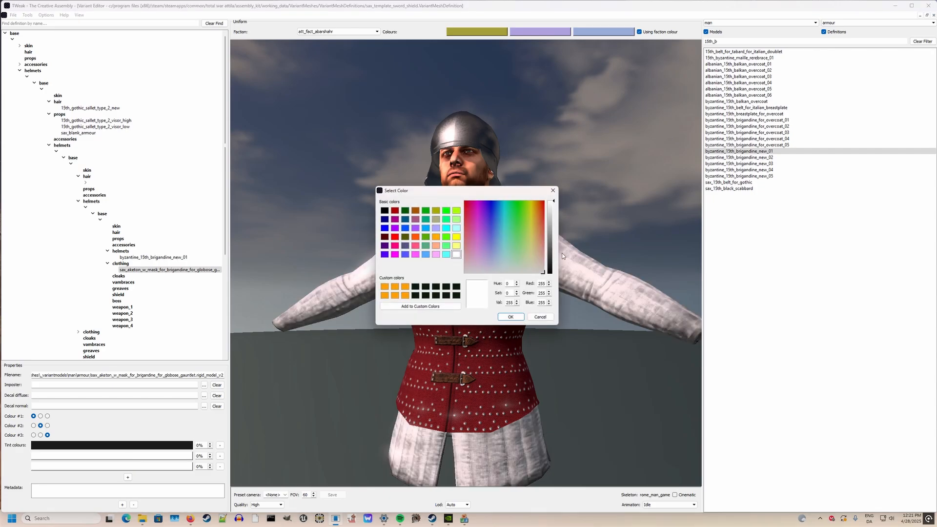
left_click_drag(527, 230, 550, 258)
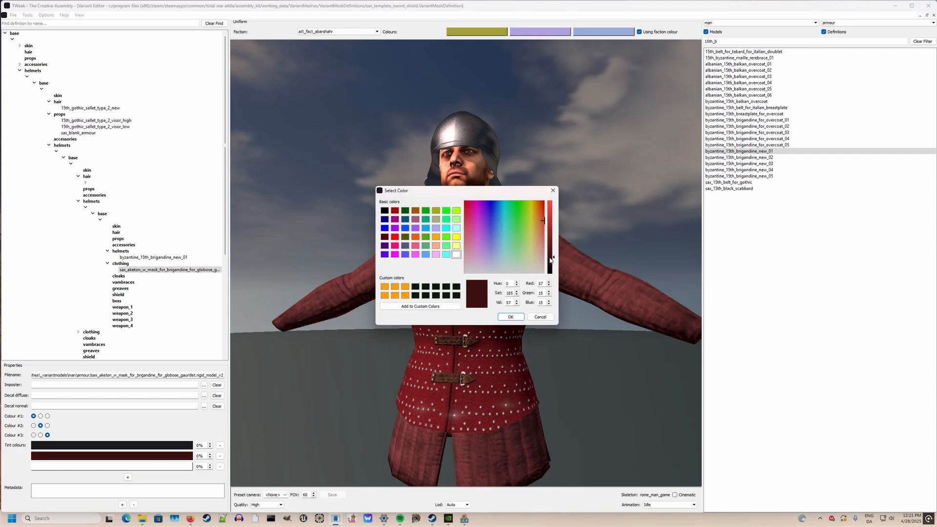
left_click(510, 317)
Step: Set the aketon's third tint to dark purple (23, 12, 48)
left_click(154, 466)
left_click(488, 219)
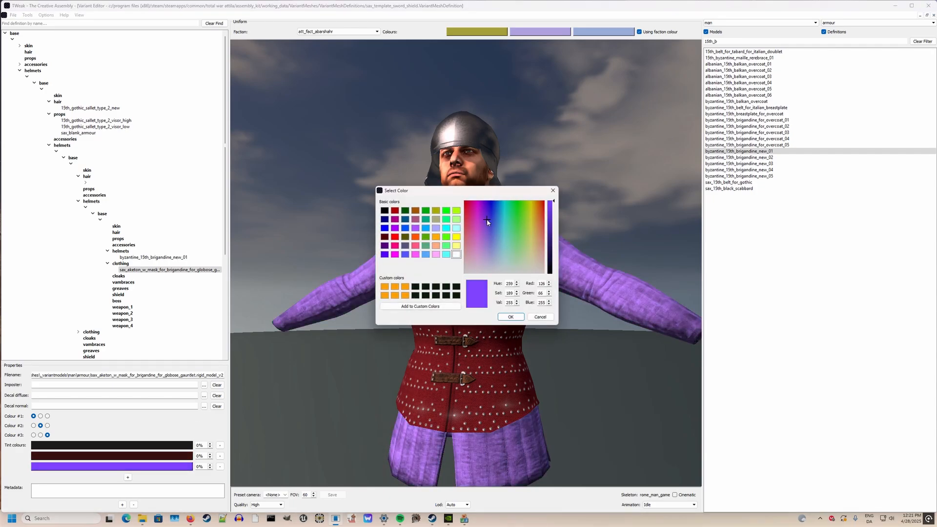
left_click_drag(550, 240, 553, 263)
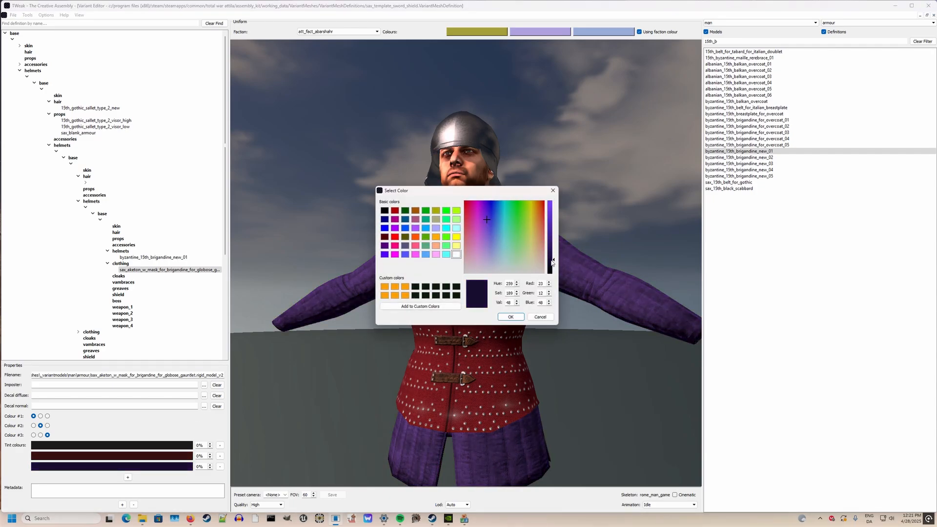
left_click(510, 317)
Step: Preview the dark red tint and the dark grey tint on the aketon
left_click(177, 455)
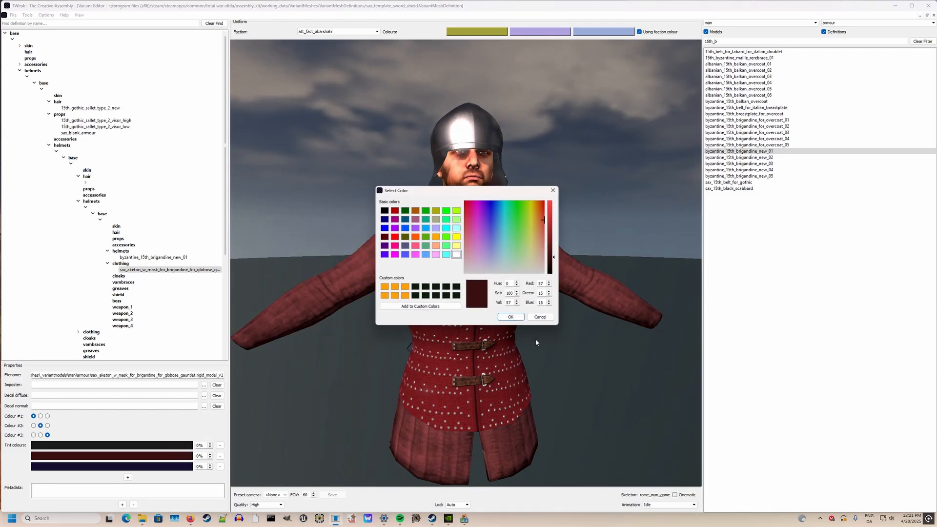
left_click(499, 318)
left_click(157, 446)
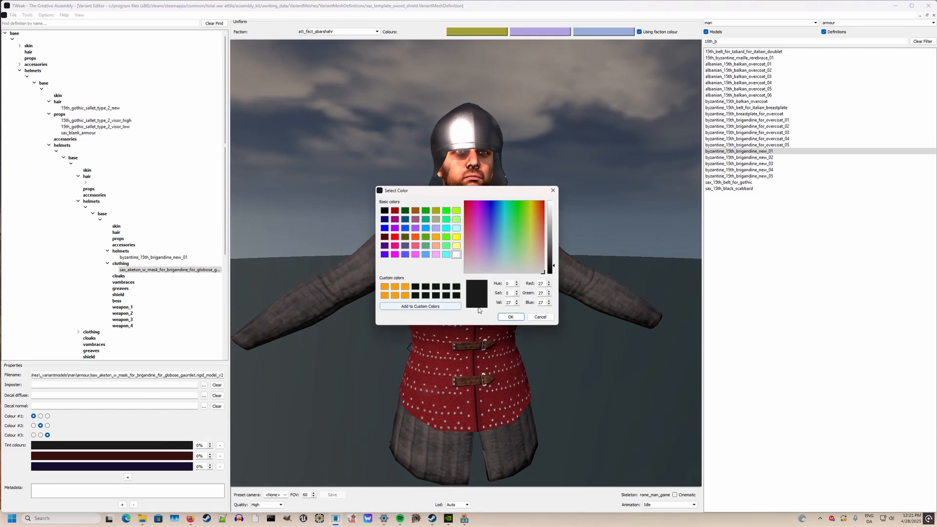
left_click(499, 318)
left_click_drag(499, 318, 414, 289)
Step: Collapse the innermost base's helmets slot, select its accessories slot, and get a close view of the neck area
left_click(178, 258)
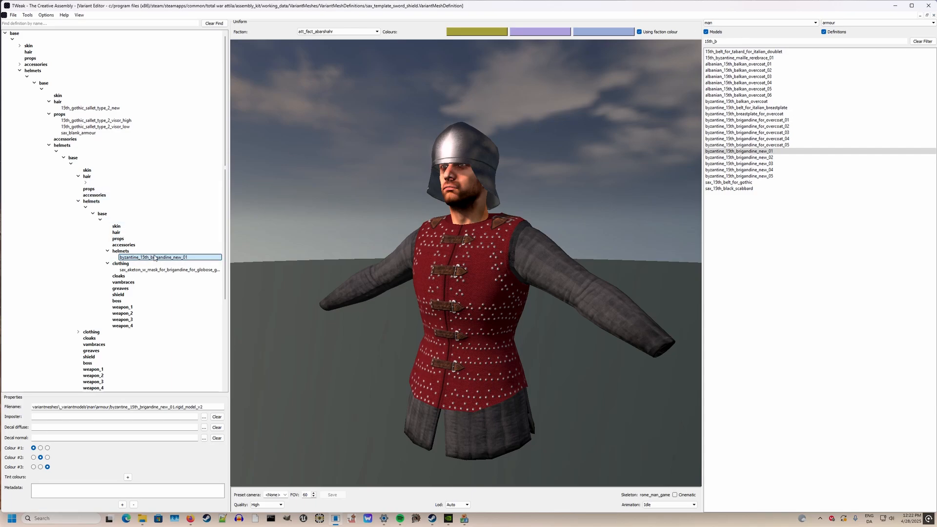
left_click(150, 240)
double_click(152, 250)
left_click(157, 239)
left_click(159, 245)
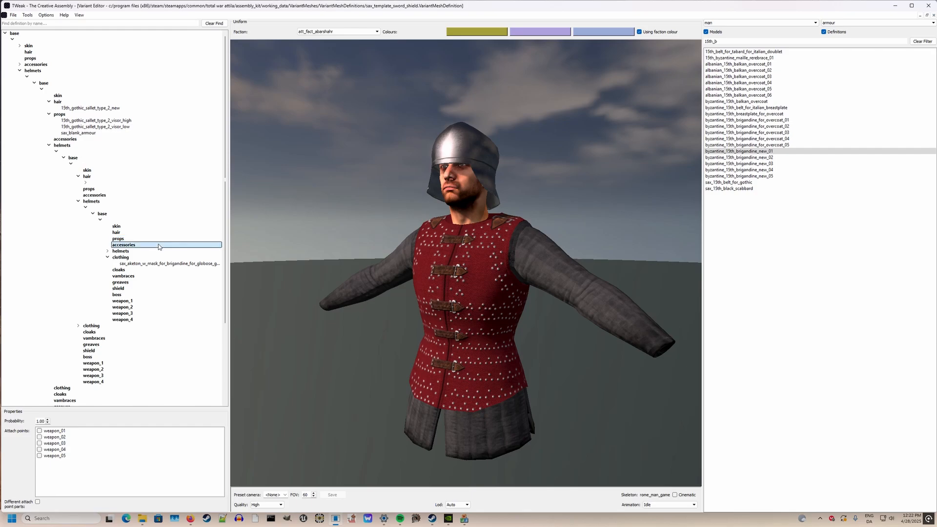
scroll(430, 220, "up", 3)
middle_click_drag(430, 214, 503, 229)
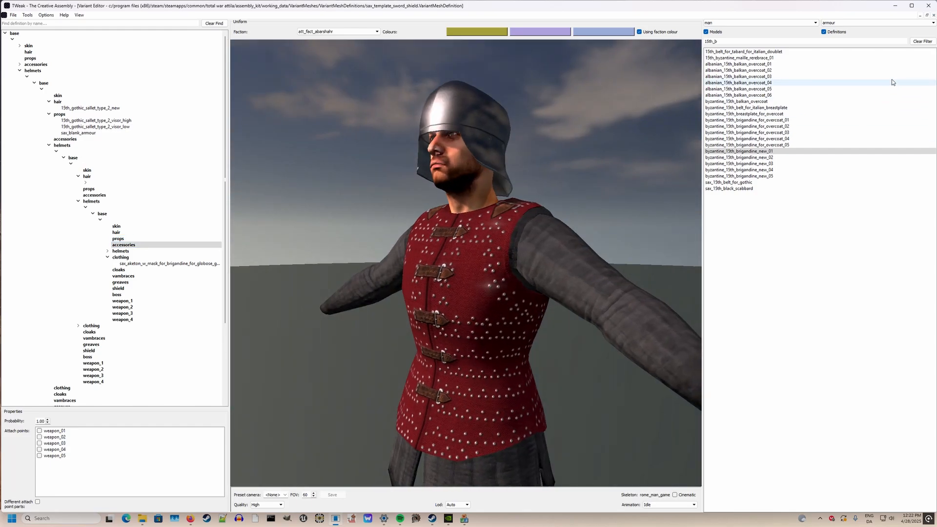
Step: Filter the armour models for "neck_"
left_click(859, 23)
left_click(755, 42)
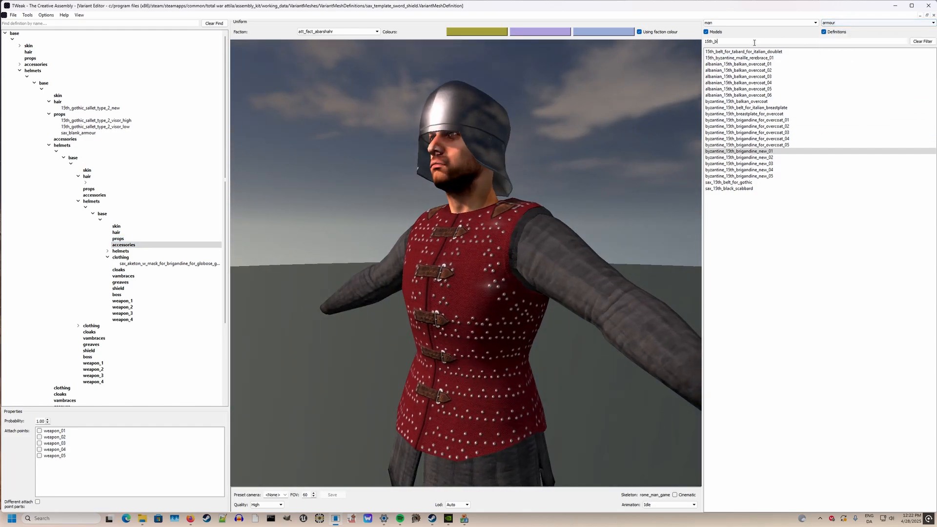
left_click(859, 23)
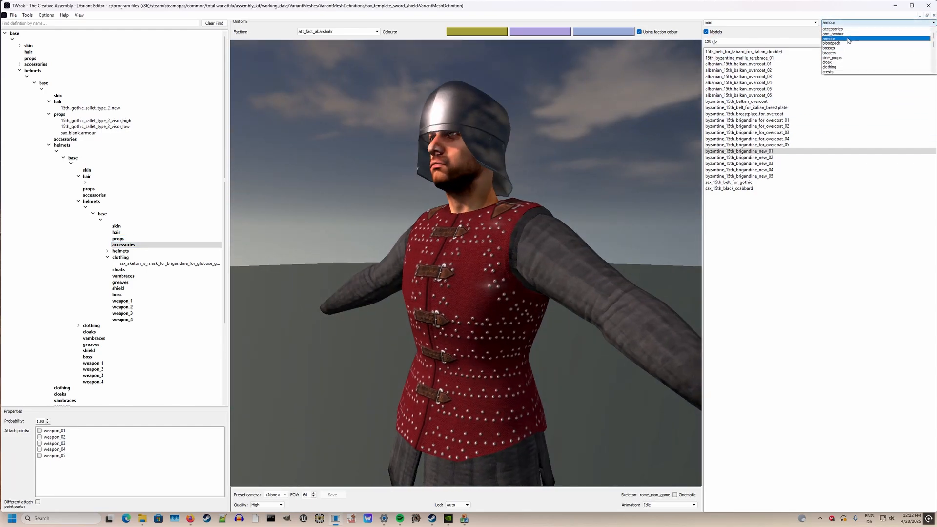
left_click(805, 33)
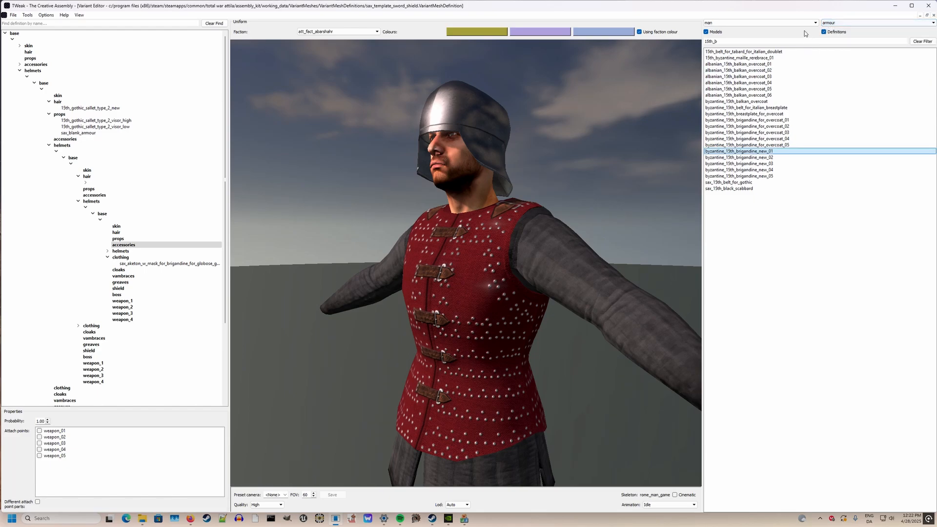
double_click(816, 41)
type("neck_")
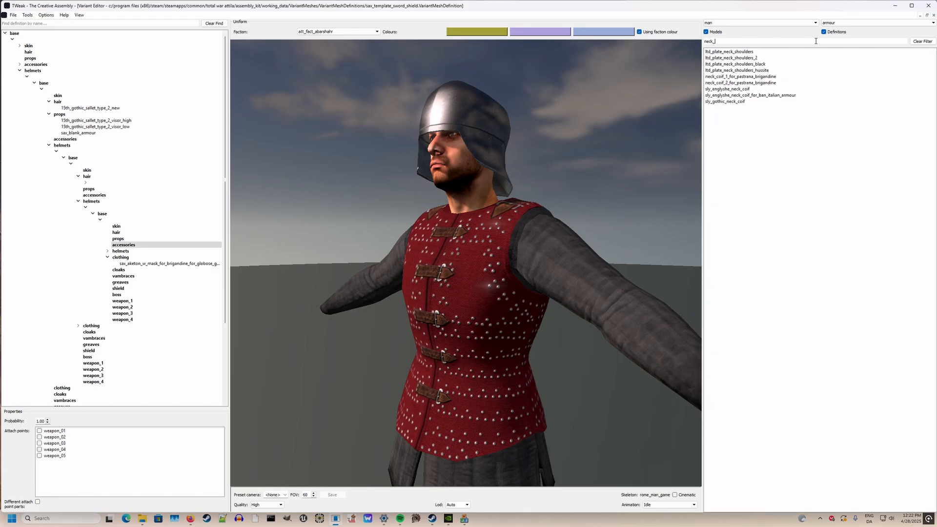
Step: Add sly_gothic_neck_coif and sly_englyshe_neck_coif to the innermost base's accessories slot
left_click_drag(725, 102, 123, 245)
left_click_drag(591, 185, 591, 166)
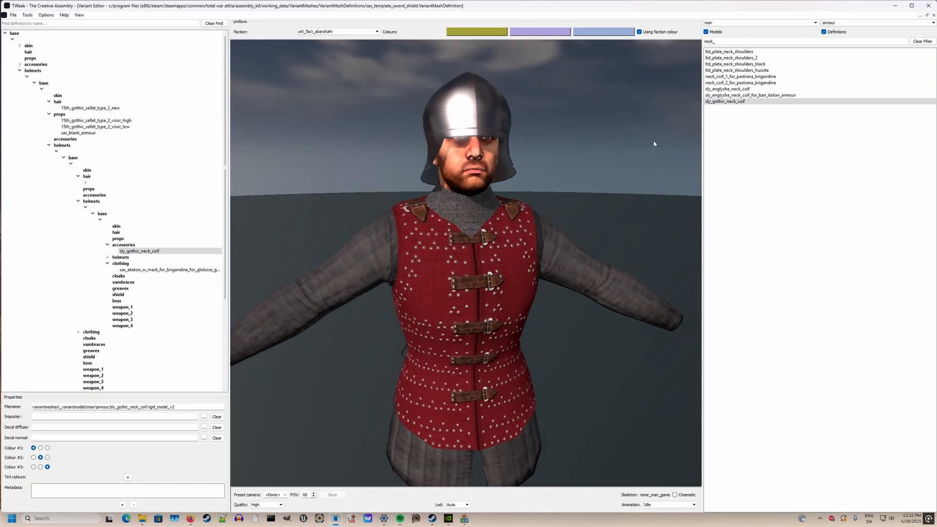
double_click(766, 89)
left_click_drag(602, 100, 625, 92)
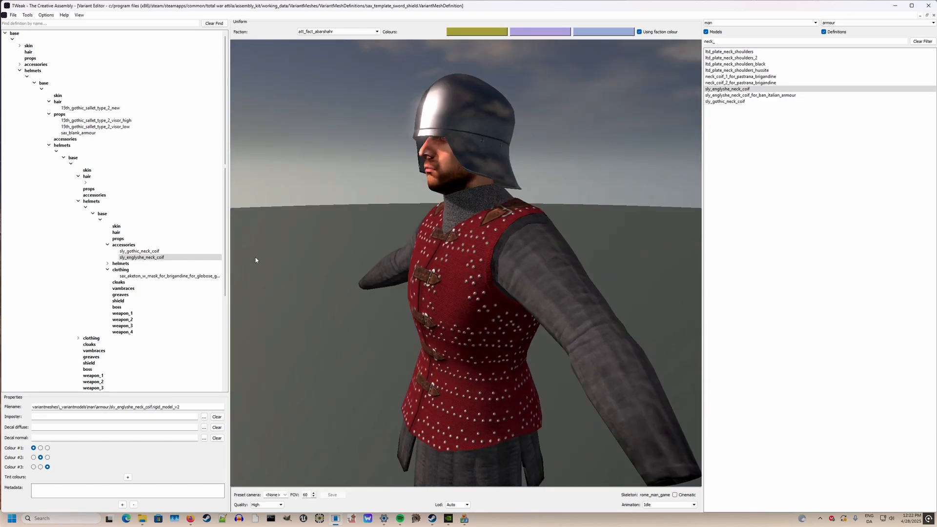
Step: Remove both neck coifs, the aketon and the brigandine from the innermost base
left_click(188, 252)
key("Delete")
key("Delete")
left_click(168, 264)
key("Delete")
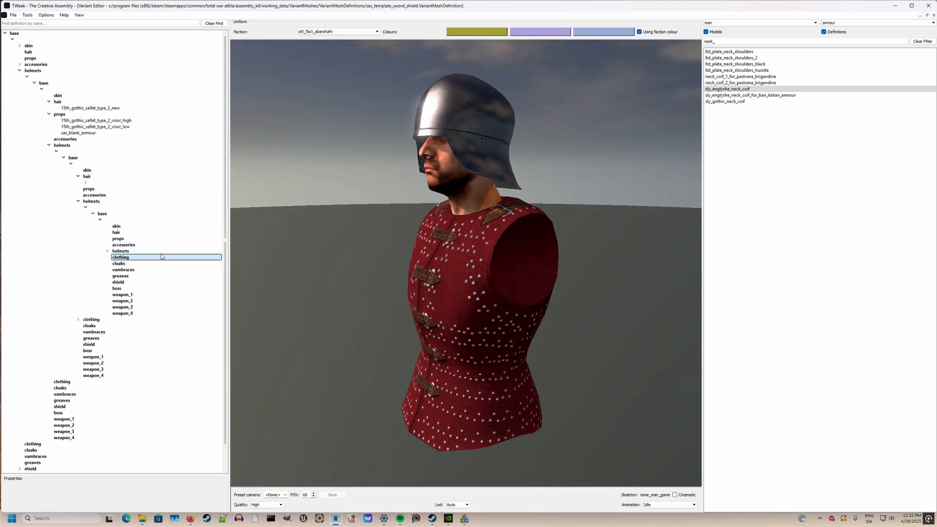
left_click(108, 251)
left_click(155, 257)
key("Delete")
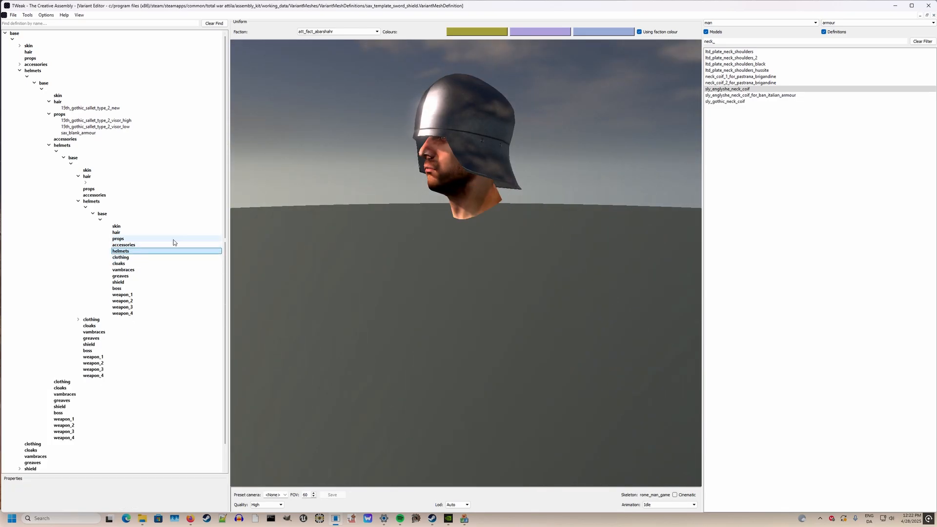
left_click_drag(298, 234, 350, 217)
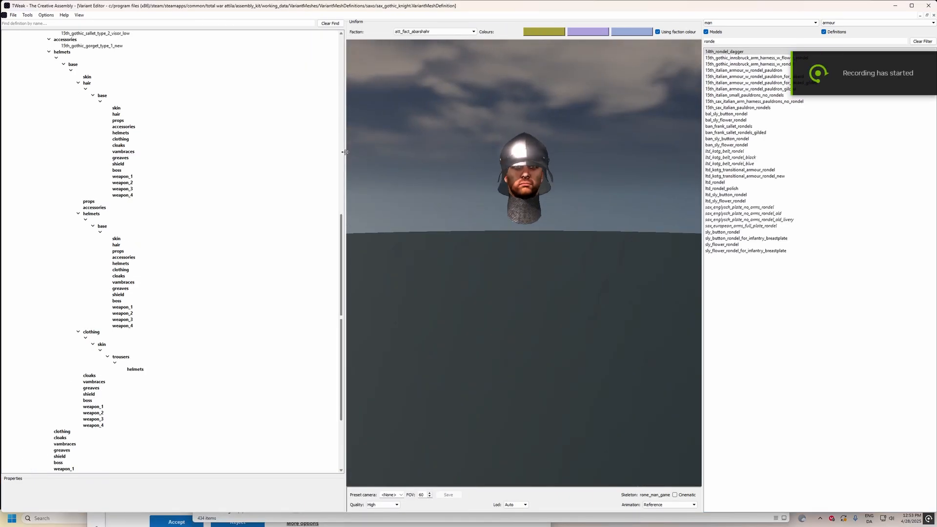
Step: Widen the model preview of sax_gothic_knight, select the clothing slot of the base nested under hair, and begin replacing the armour filter
left_click_drag(344, 146, 289, 140)
middle_click_drag(396, 183, 456, 191)
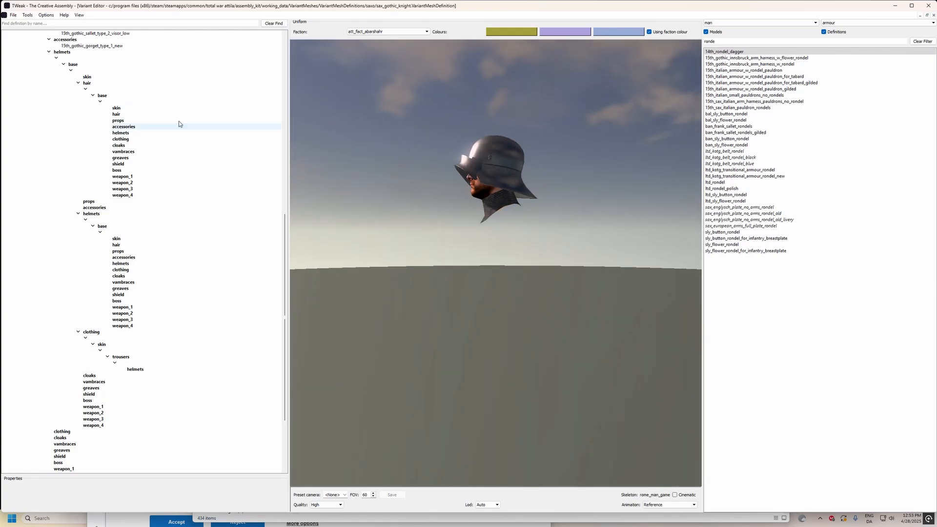
left_click(146, 139)
middle_click_drag(422, 160, 441, 184)
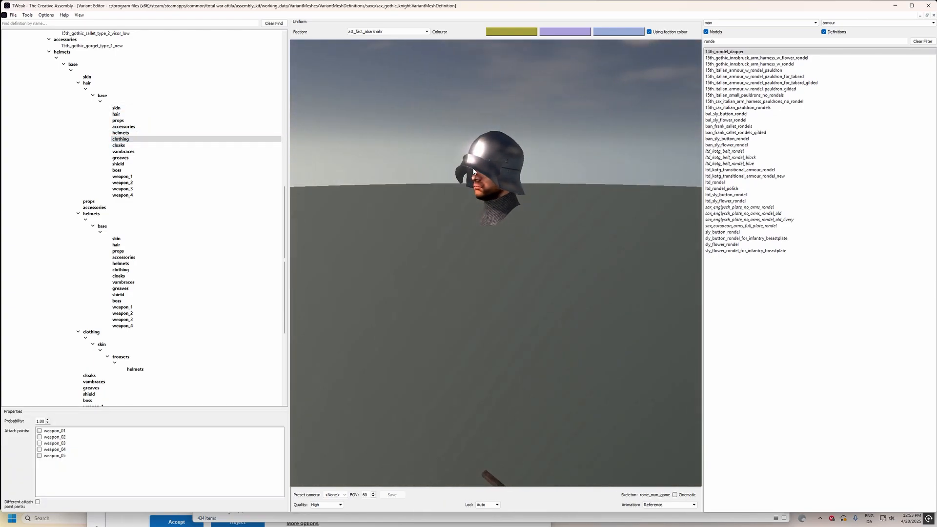
scroll(356, 191, "up", 2)
middle_click_drag(356, 190, 384, 252)
scroll(383, 251, "up", 2)
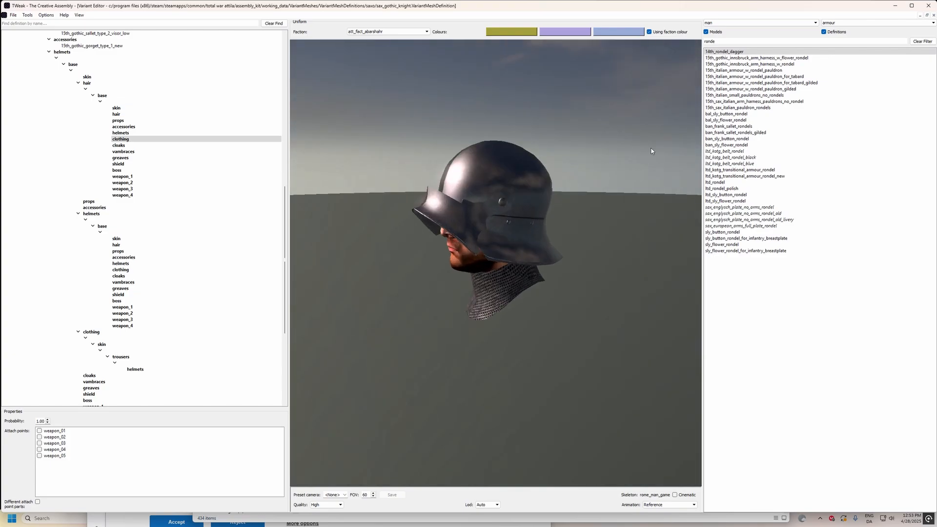
double_click(795, 41)
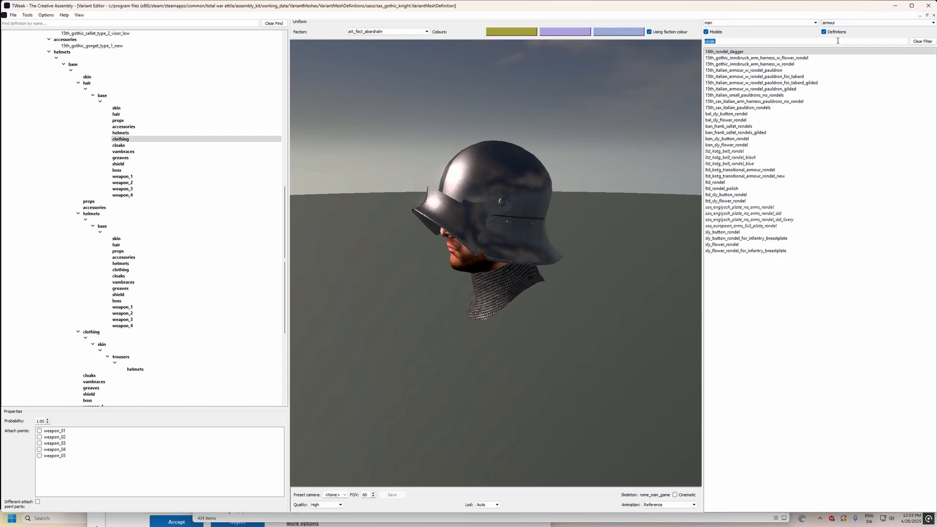
Step: Filter the armour models by "coat_of_plat" and add ban_high_coat_of_plates_2 to the clothing slot of the base nested under hair
type("coat")
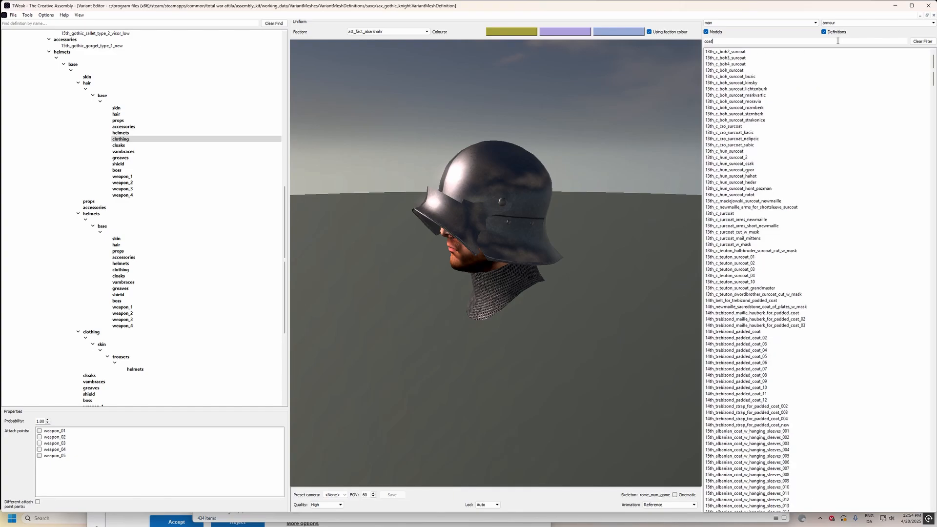
type("_of_plat")
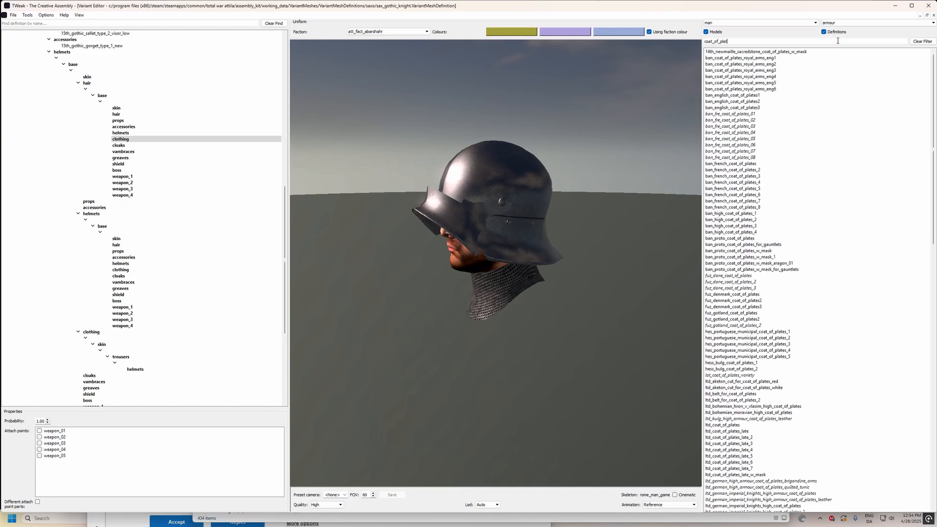
double_click(731, 220)
middle_click_drag(657, 208, 642, 160)
Step: Filter the models by "for_coat_", try ltd_aketon_cut_for_coat_of_plates_red in the same base's cloaks slot, and remove it again
left_click(189, 152)
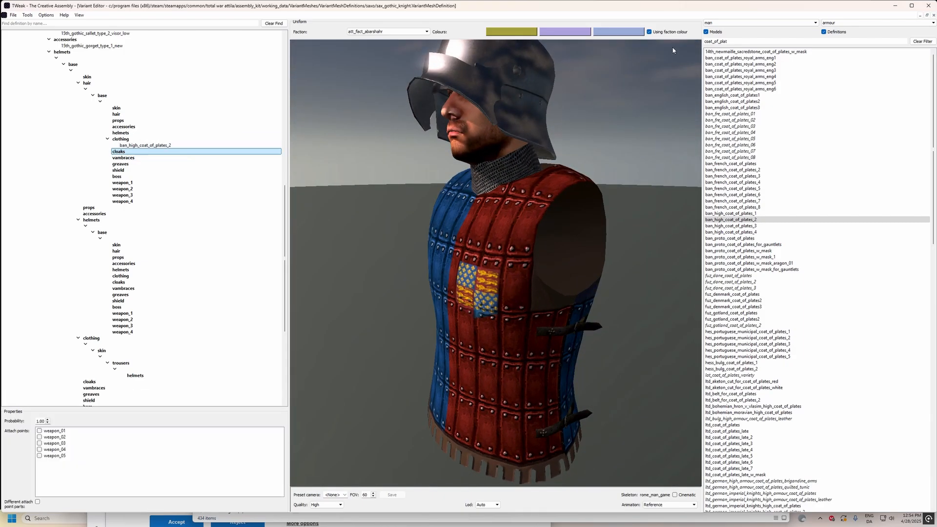
double_click(750, 41)
type("for_")
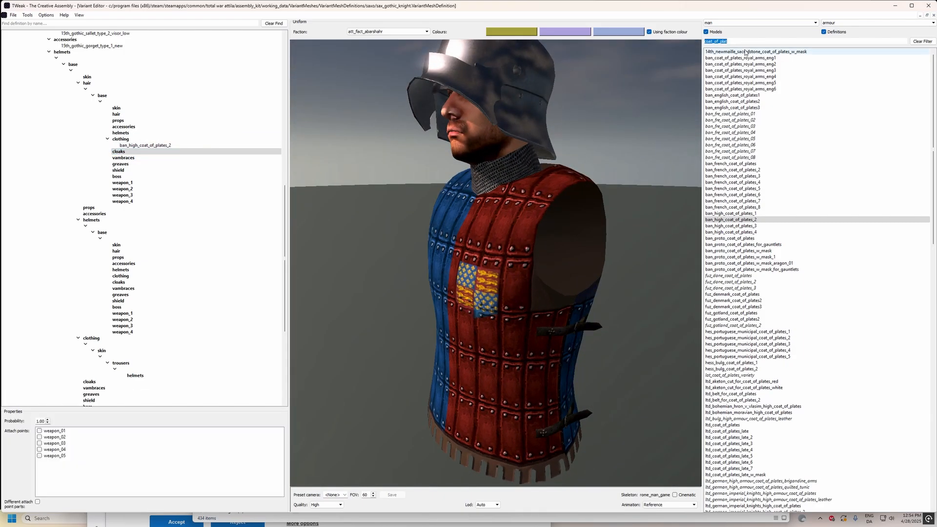
type("coat_")
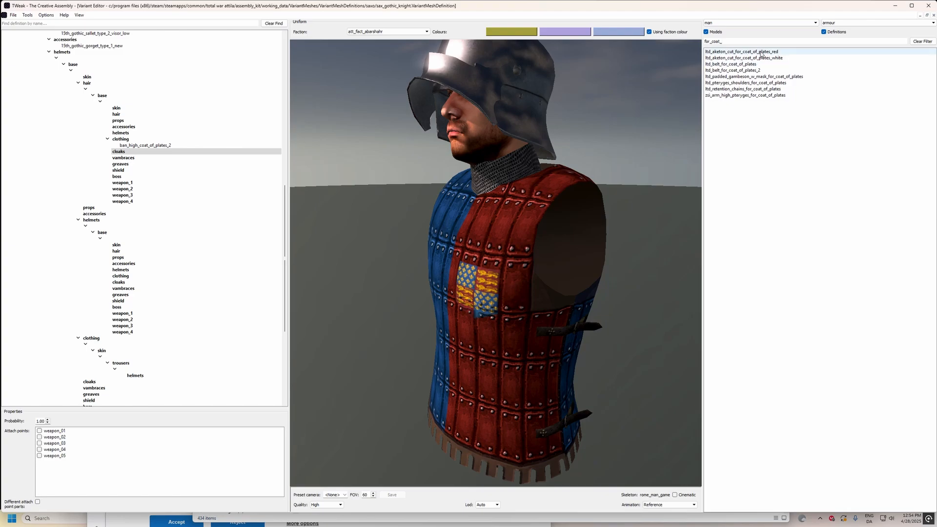
double_click(761, 53)
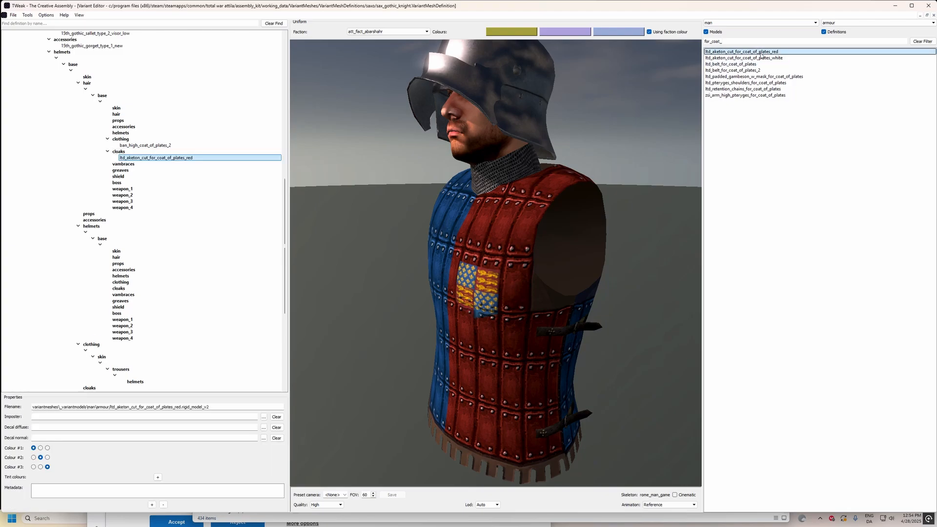
left_click(149, 158)
key("Delete")
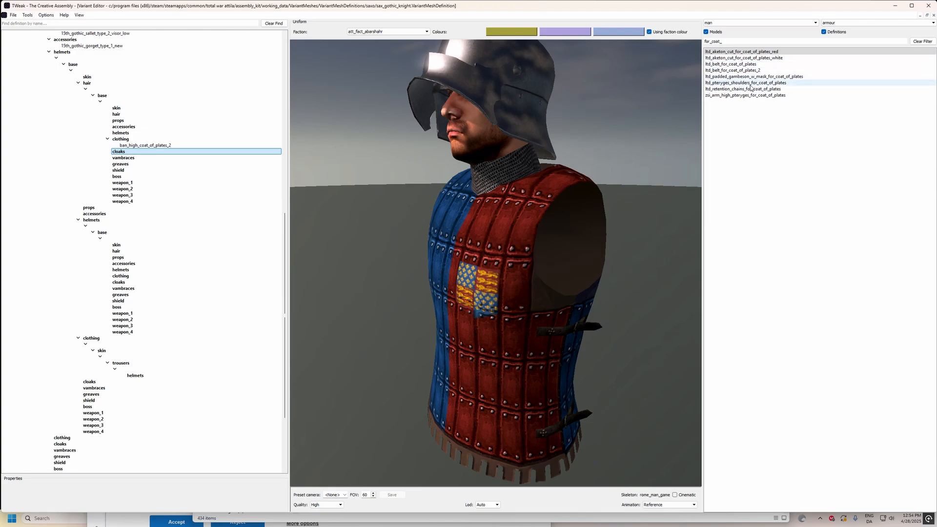
Step: Search the armour models for "for_cop" and clear the filter text
double_click(755, 40)
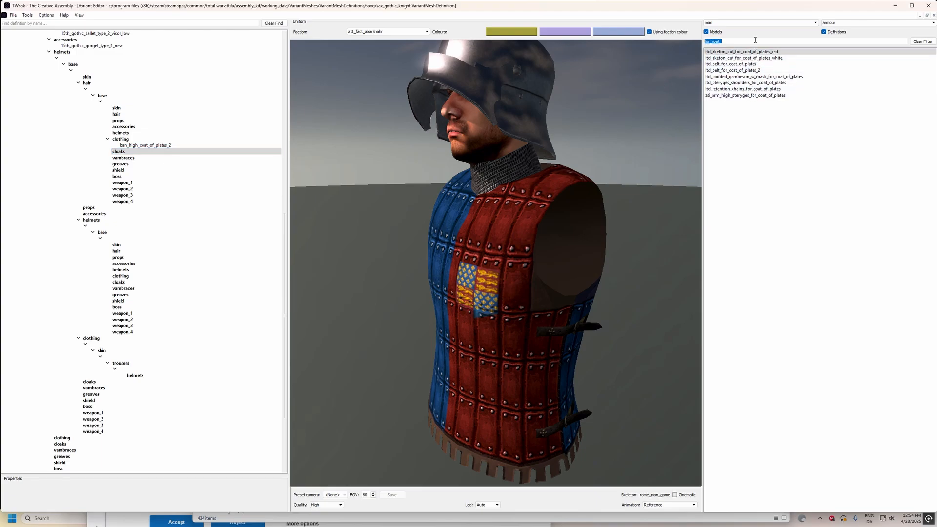
type("for_cop")
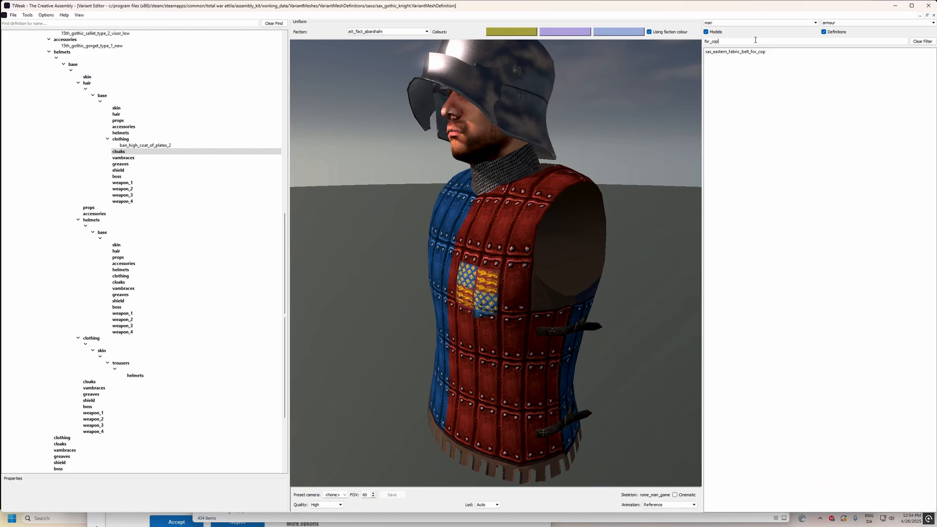
key("BackSpace")
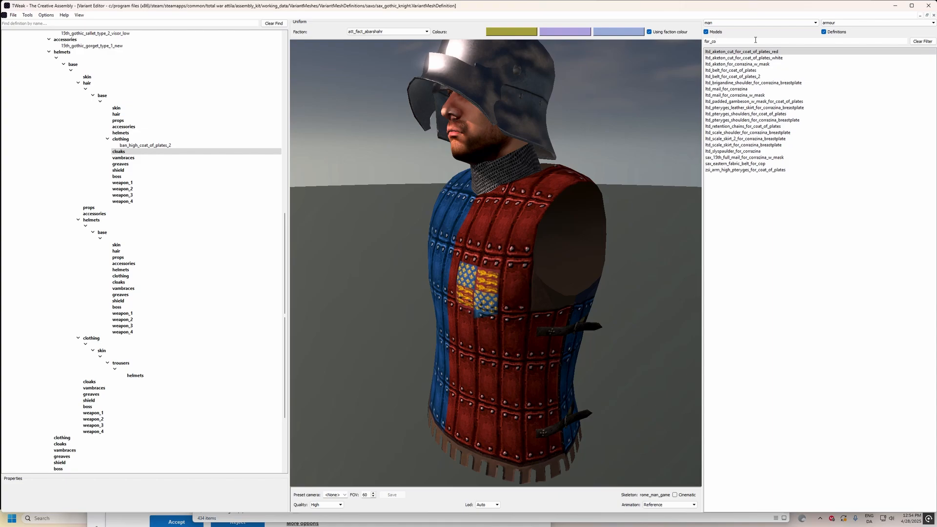
key("BackSpace")
key("BackSpace")
key("BackSpace")
key("BackSpace")
key("BackSpace")
key("BackSpace")
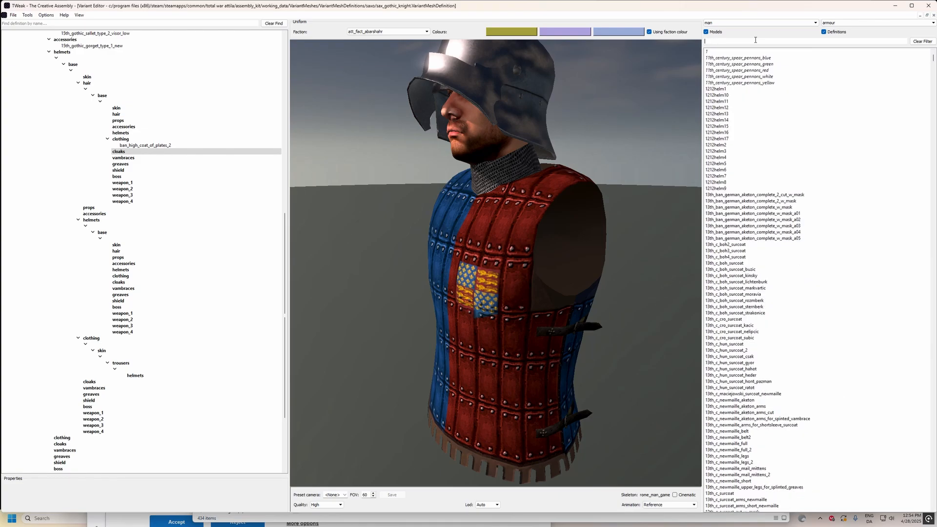
Step: Inspect the coat of plates from several angles and delete ban_high_coat_of_plates_2 from the clothing slot
left_click_drag(462, 120, 489, 213)
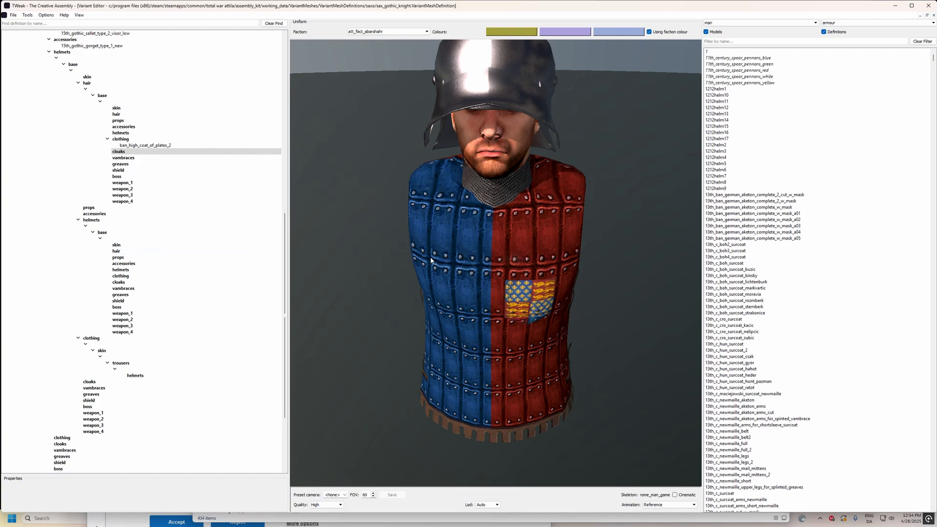
left_click_drag(431, 261, 462, 209)
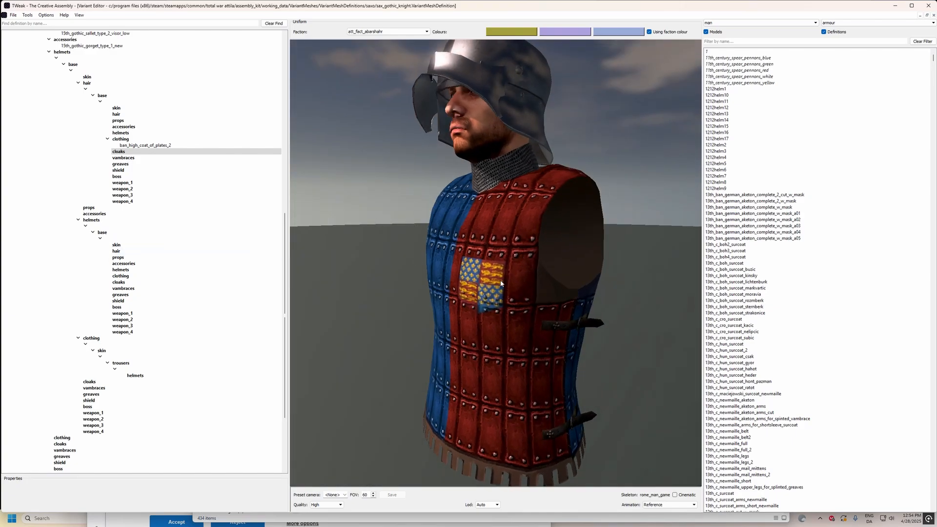
left_click_drag(501, 283, 462, 282)
left_click_drag(417, 204, 469, 171)
left_click(198, 143)
left_click(176, 146)
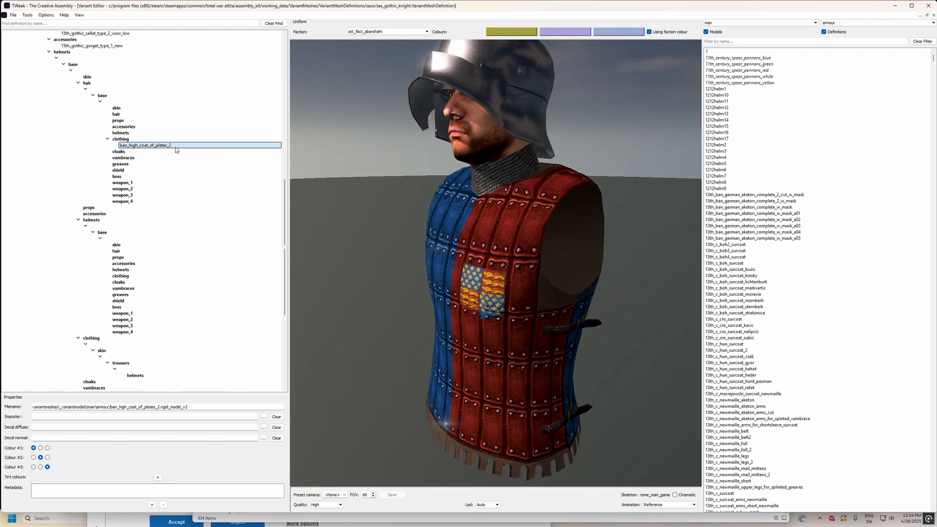
key("Delete")
Step: Filter the armour models by "gothic" and add 15th_gothic_allatedesca_breastplate_001 to the clothing slot of the base under hair
left_click(790, 41)
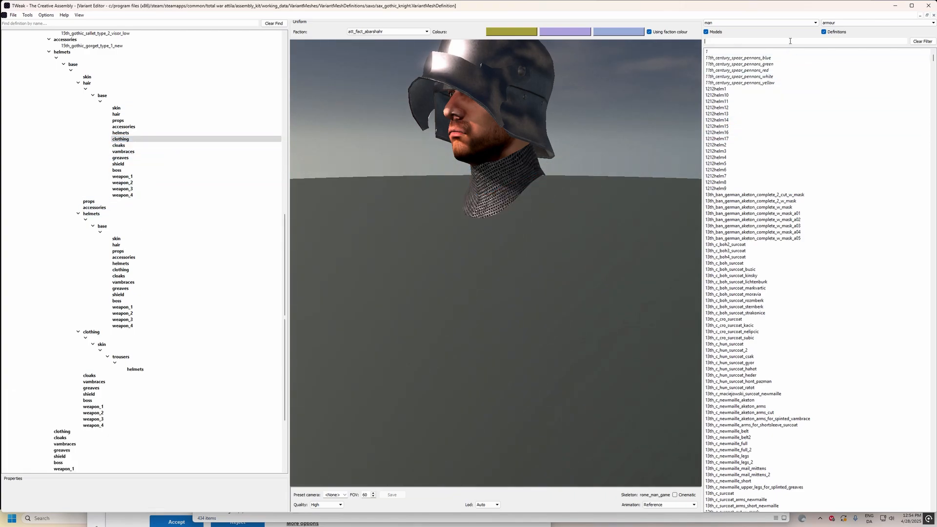
type("gothic")
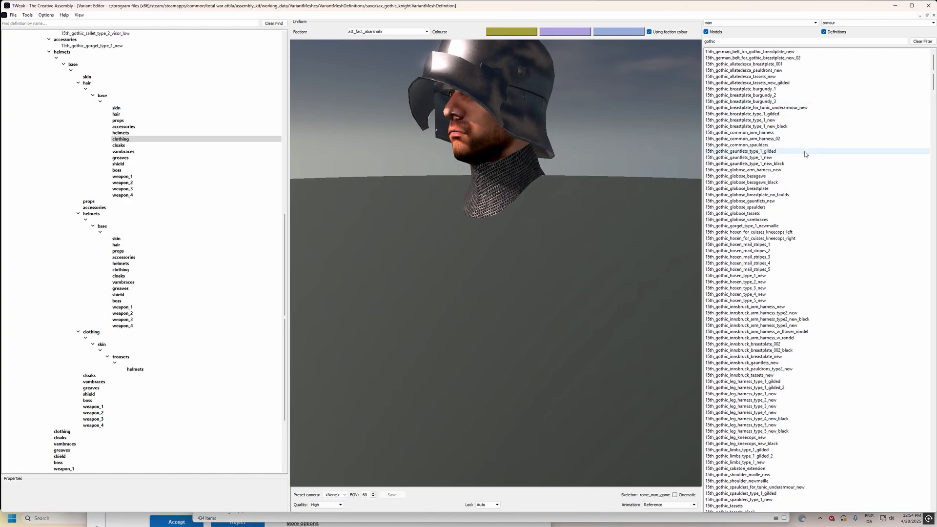
middle_click_drag(698, 90, 694, 141)
left_click_drag(767, 68, 121, 139)
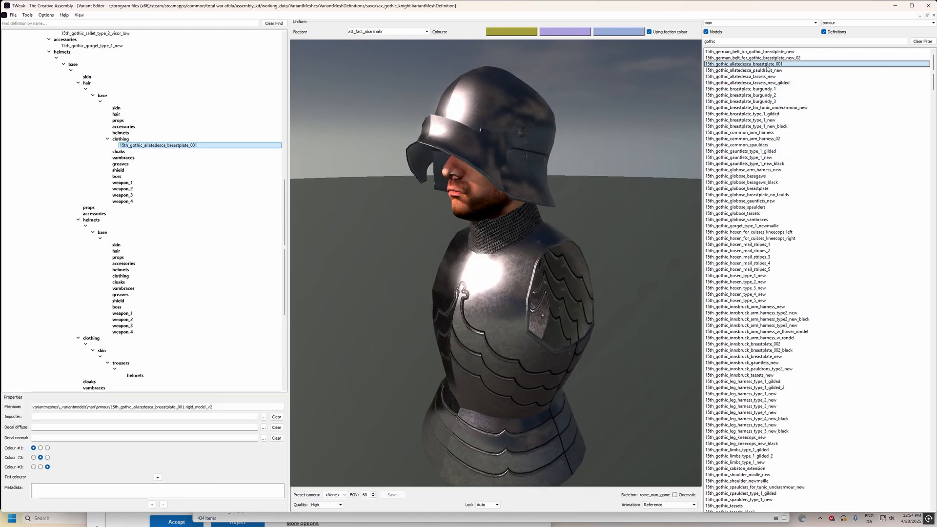
left_click_drag(645, 122, 589, 117)
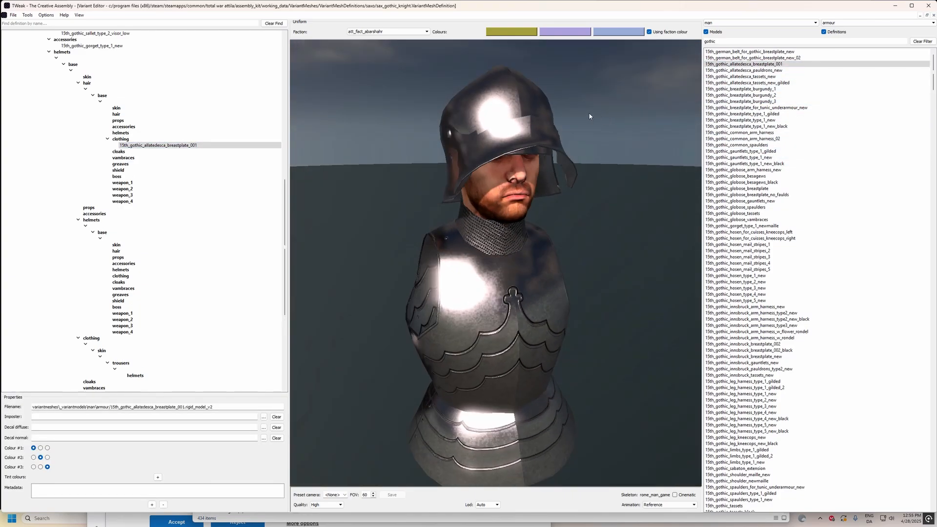
Step: Filter the models by "arm_ha" and add 15th_gothic_transitional_arm_harness_new to the cloaks slot below the breastplate
left_click(178, 151)
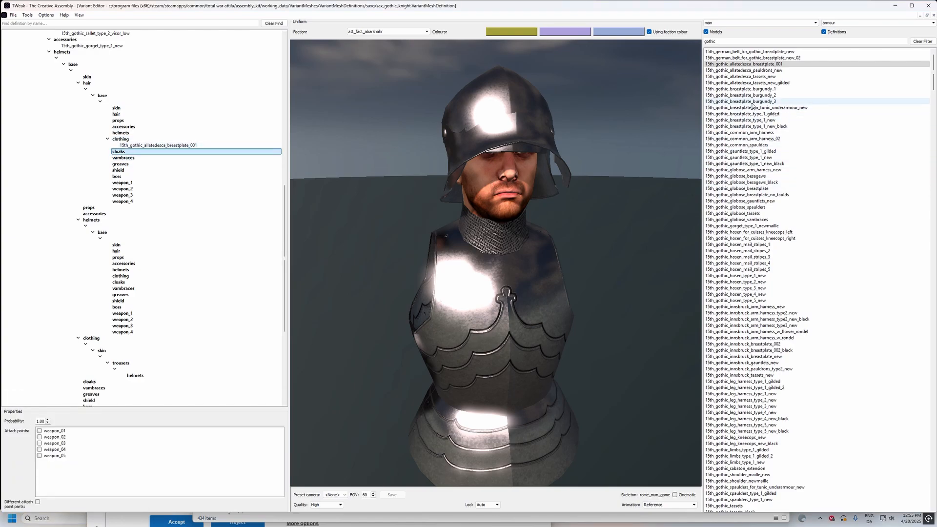
double_click(740, 40)
type("armh")
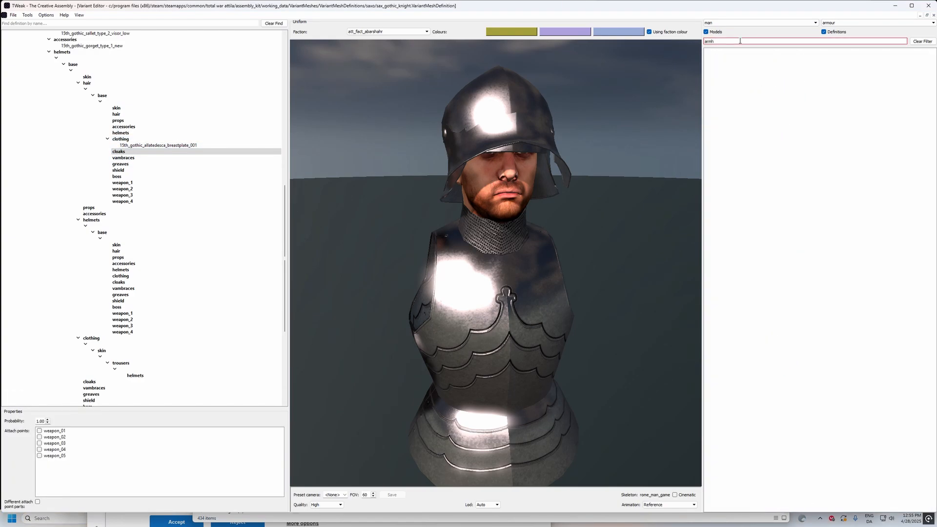
key("BackSpace")
type("_ha")
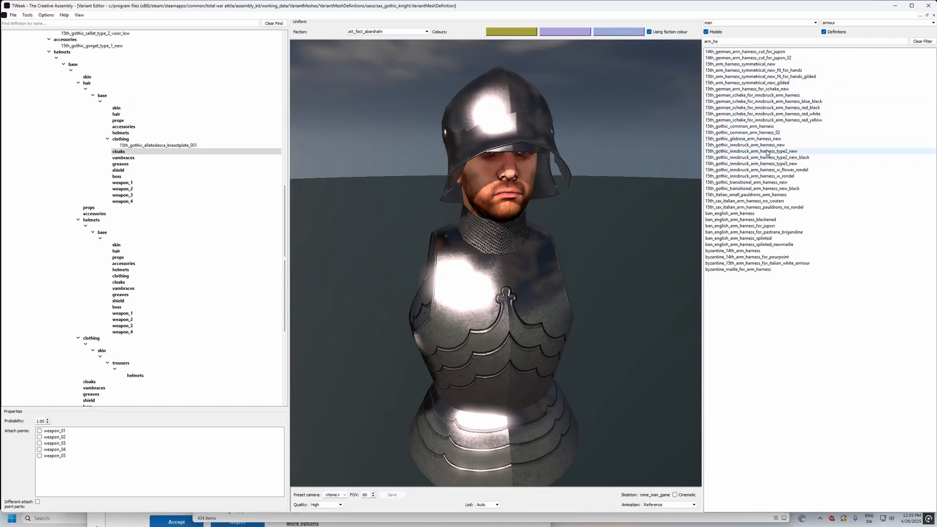
double_click(762, 183)
left_click_drag(603, 169, 552, 190)
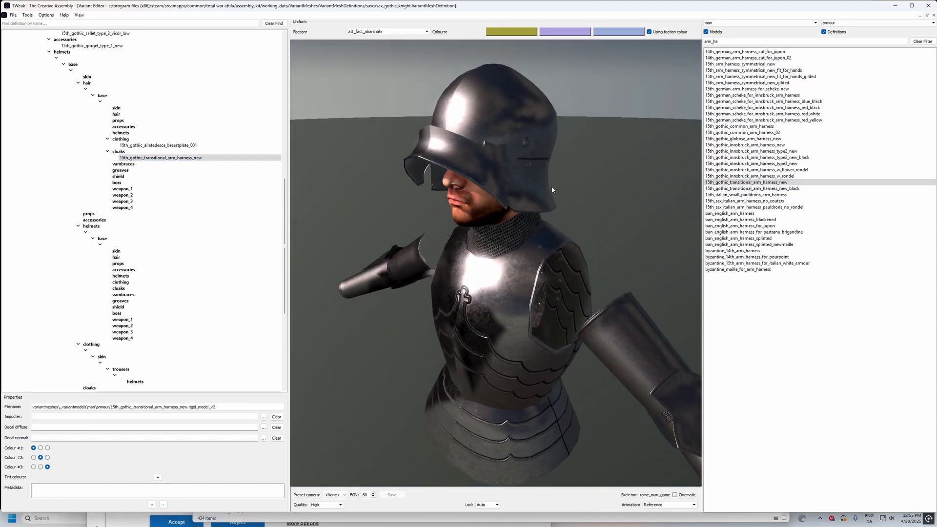
left_click_drag(565, 279, 488, 318)
Step: Filter the models by "shoulder_m" and add 15th_gothic_shoulder_maille_new to the vambraces slot of the same base
left_click(183, 165)
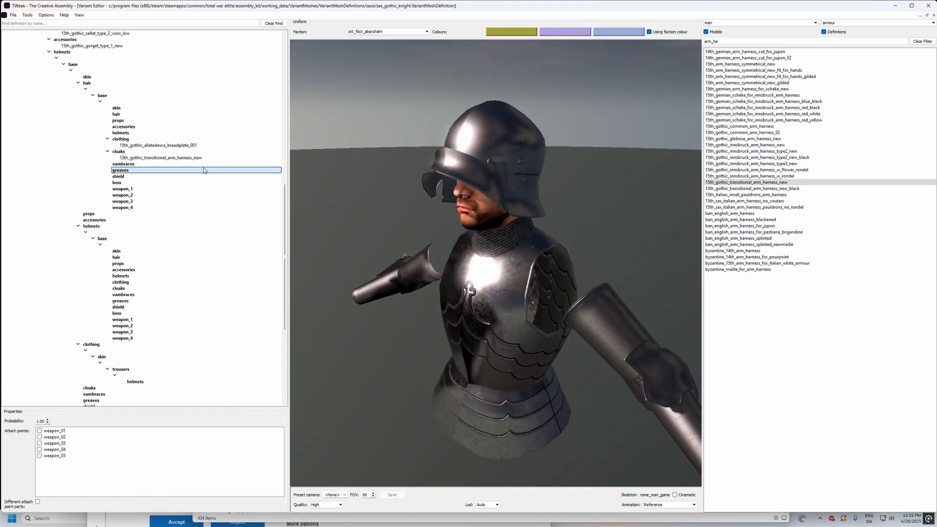
double_click(724, 43)
type("sh")
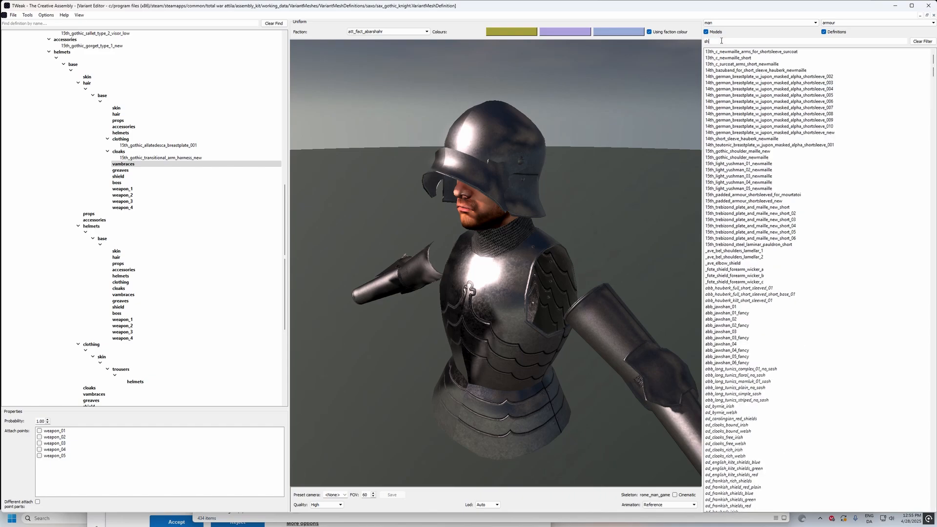
type("oulder_m")
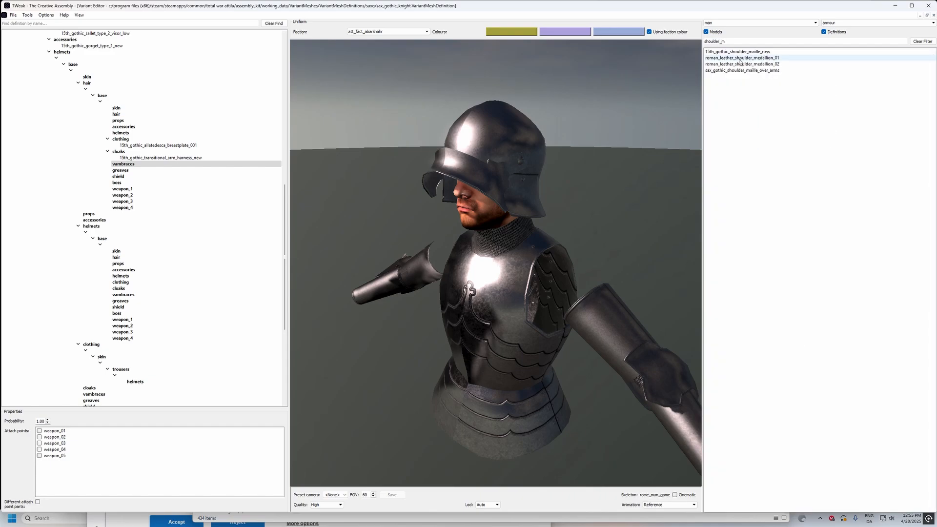
double_click(738, 51)
middle_click_drag(660, 82, 703, 80)
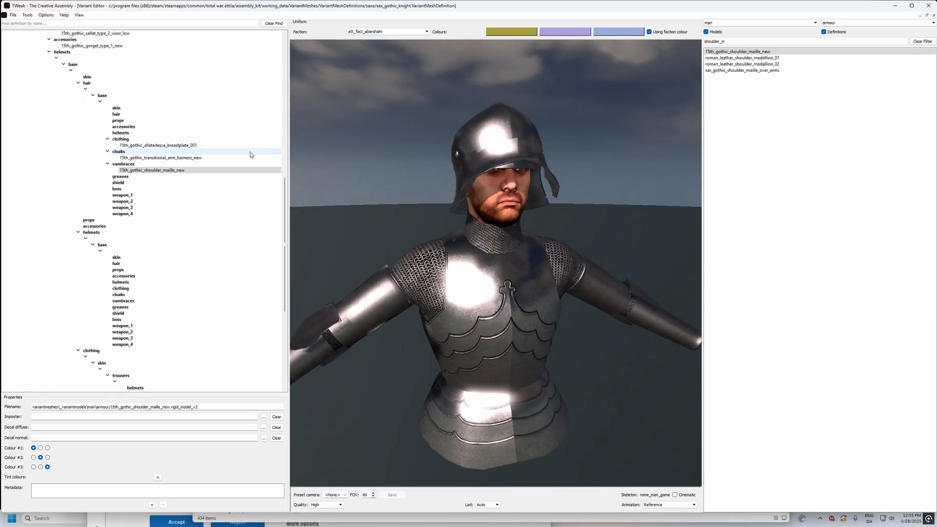
Step: Filter the models by "pauld" and add 15th_gothic_globose_spaulders and 15th_gothic_common_spaulders to the greaves slot as alternatives
left_click(163, 177)
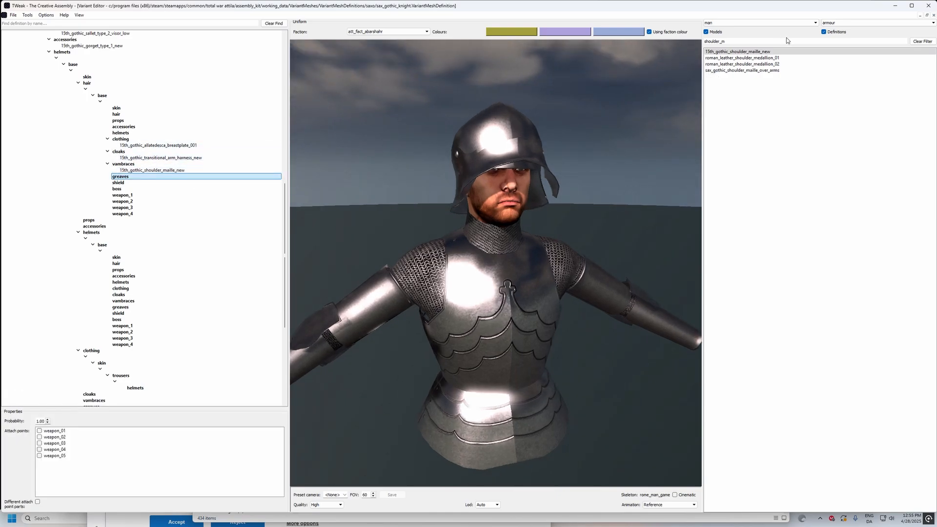
double_click(791, 39)
type("pauld")
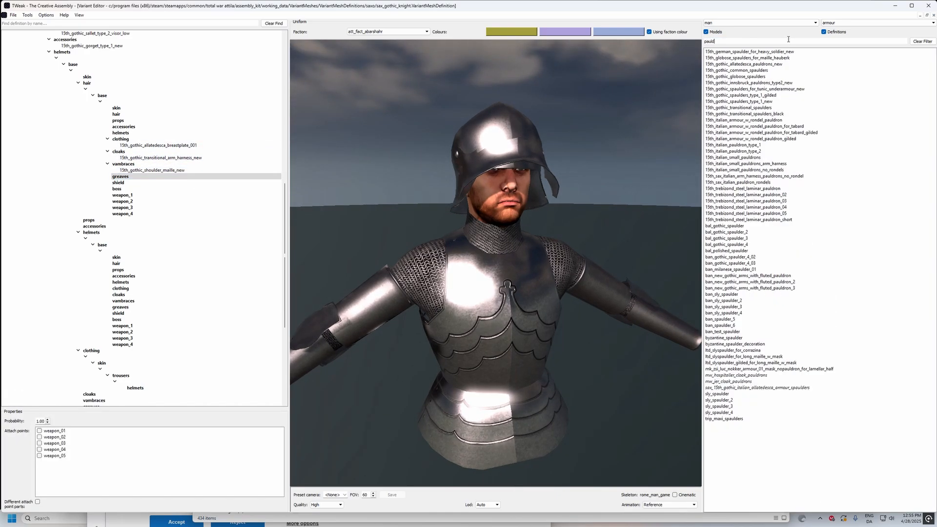
type("r")
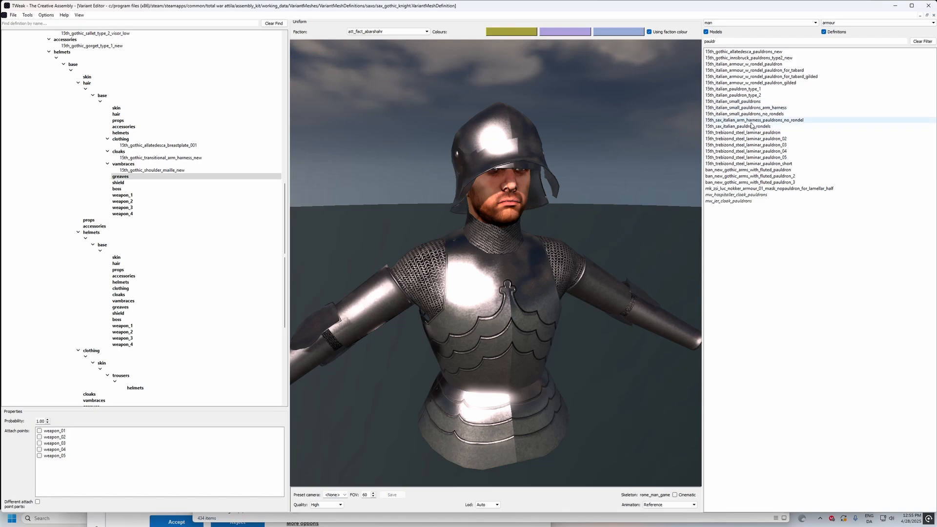
key("BackSpace")
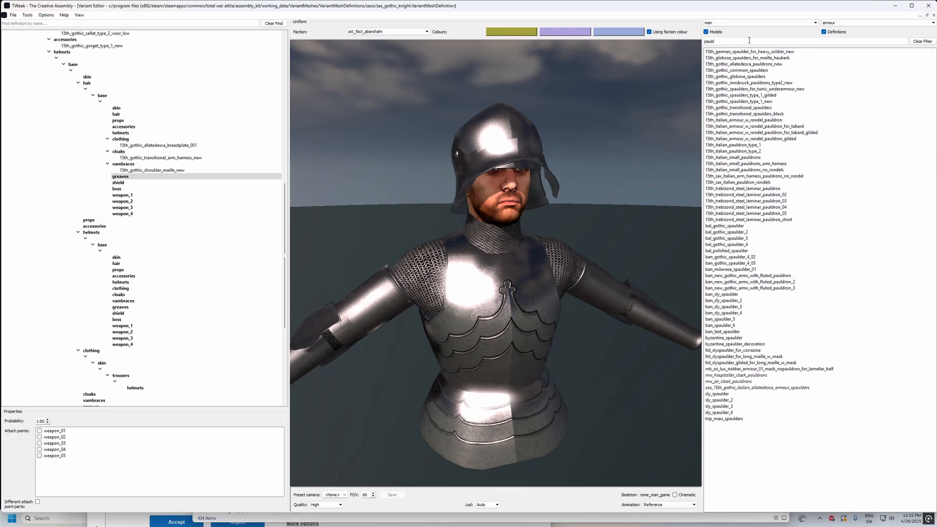
double_click(750, 77)
double_click(751, 70)
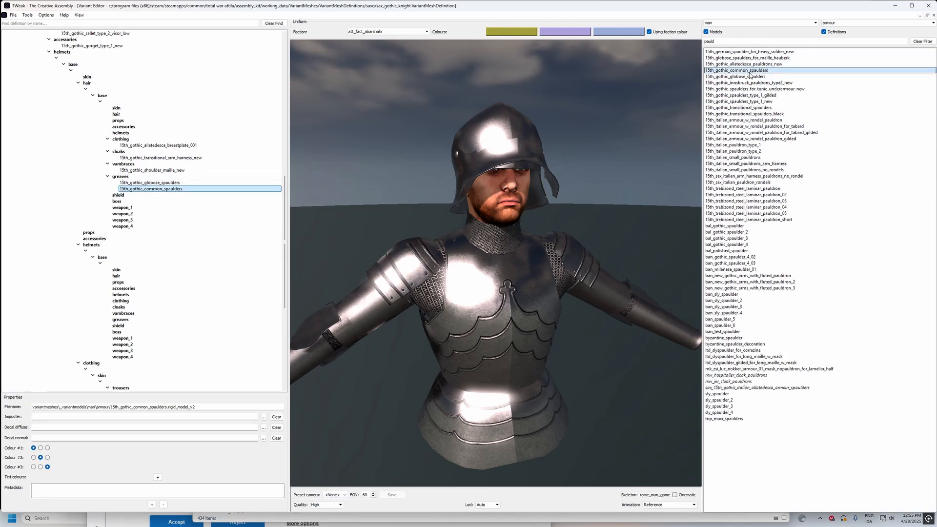
Step: Filter the models by "besa" and add 15th_gothic_transitional_besagews to the helmets slot above the breastplate's clothing slot
left_click(160, 134)
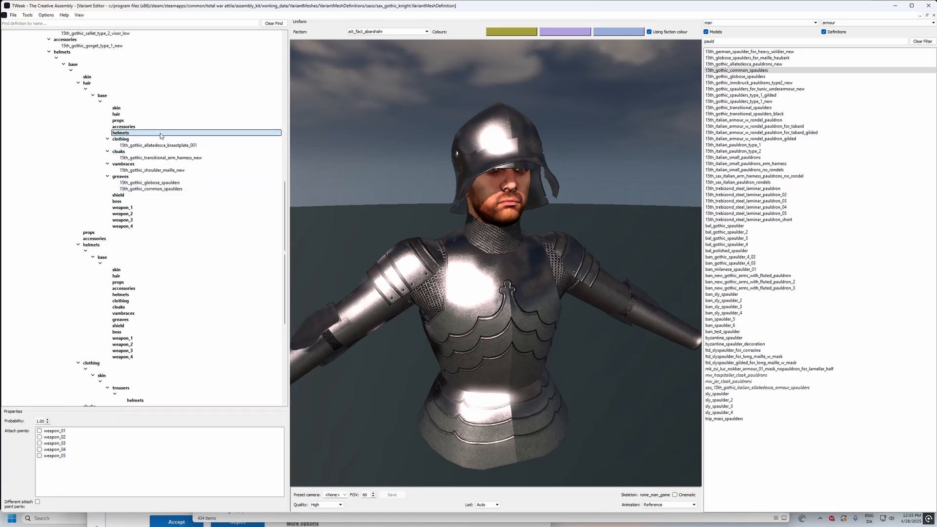
double_click(762, 40)
type("bes")
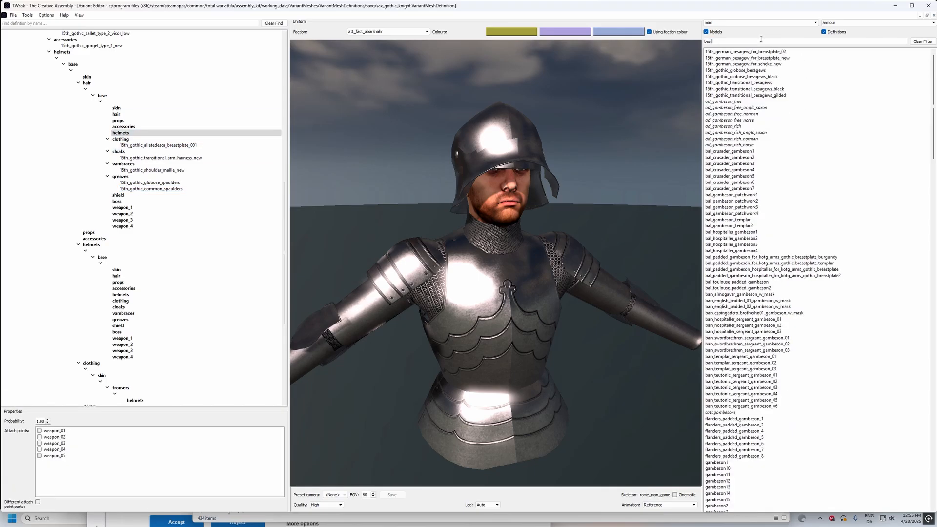
type("a")
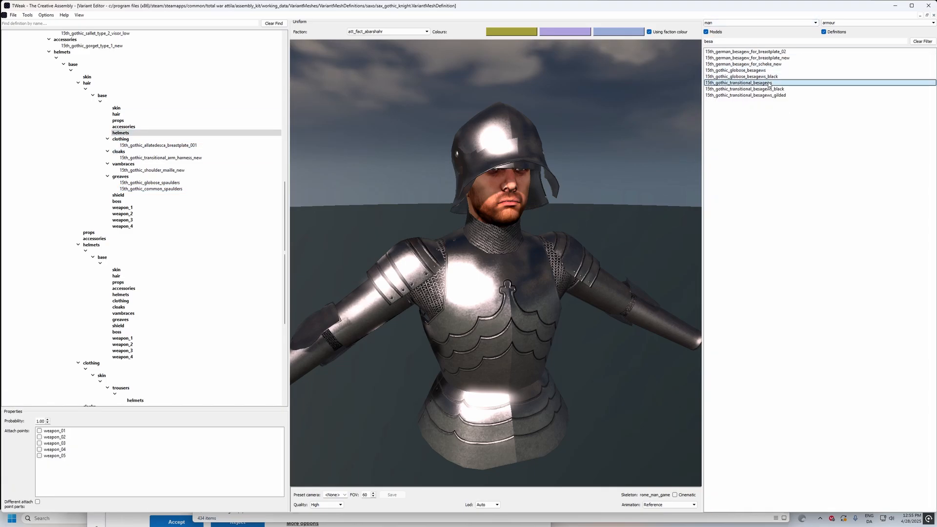
double_click(739, 83)
left_click_drag(629, 124, 579, 152)
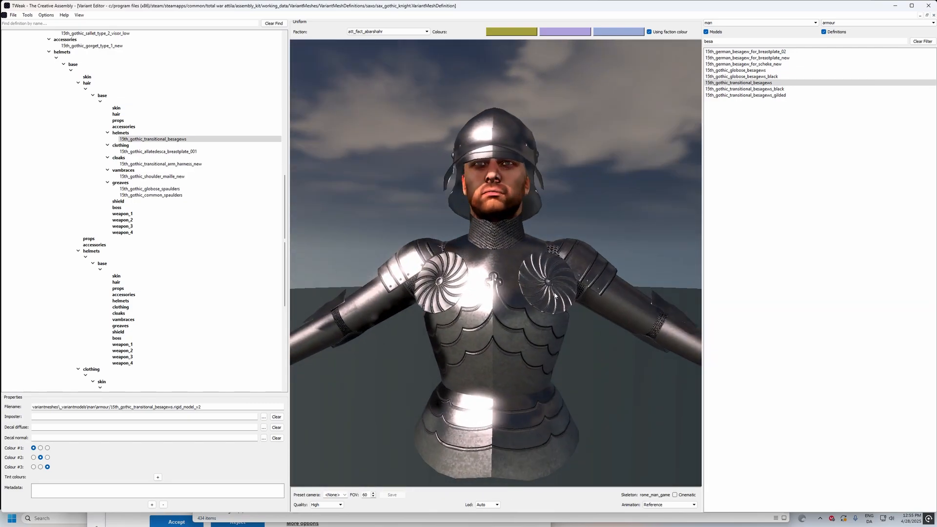
Step: Add 15th_gothic_globose_besagews to the helmets slot as an alternative to the transitional besagews and check them on the figure
double_click(736, 70)
left_click_drag(610, 156, 525, 256)
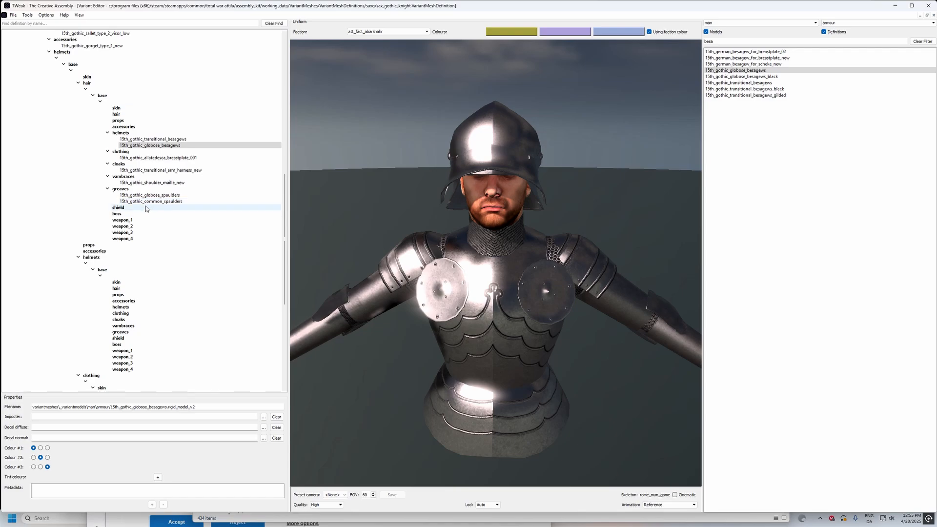
left_click(145, 207)
left_click_drag(373, 251, 476, 261)
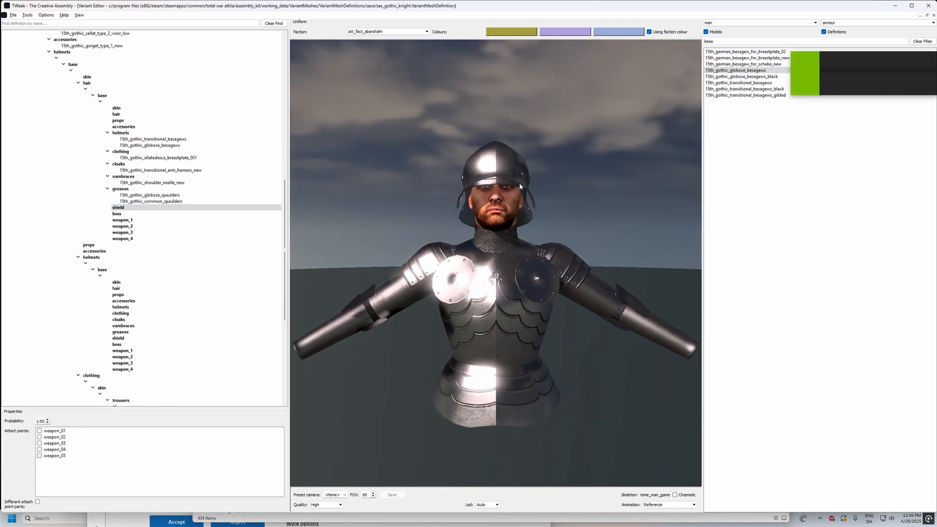
scroll(477, 258, "down", 3)
left_click_drag(476, 258, 415, 282)
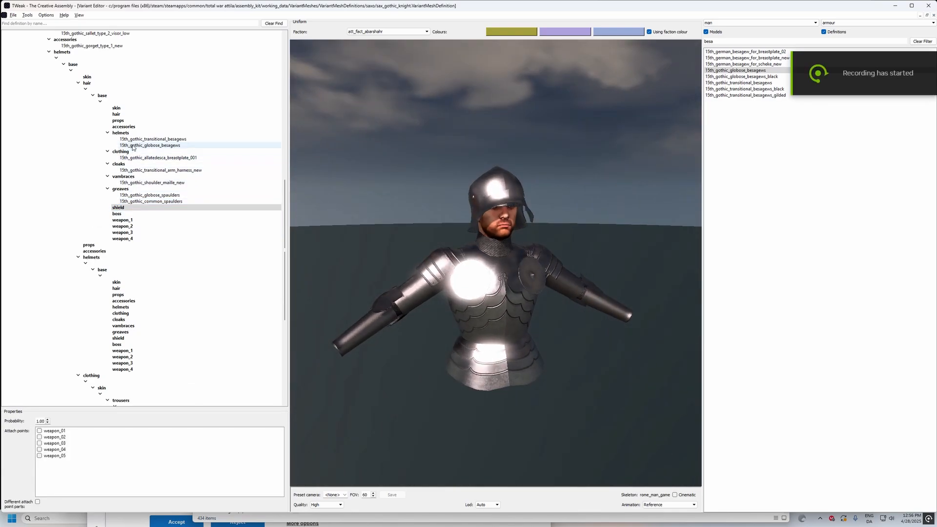
Step: Filter the models by "gauntlet" and add 15th_gothic_gauntlets_type_1_new to the accessories slot above the besagews
left_click(124, 127)
double_click(794, 42)
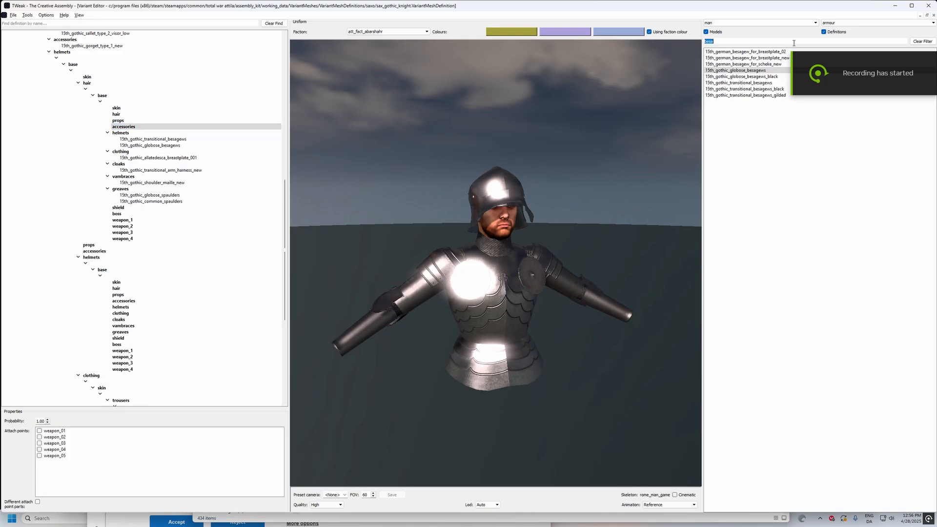
type("gauntlet")
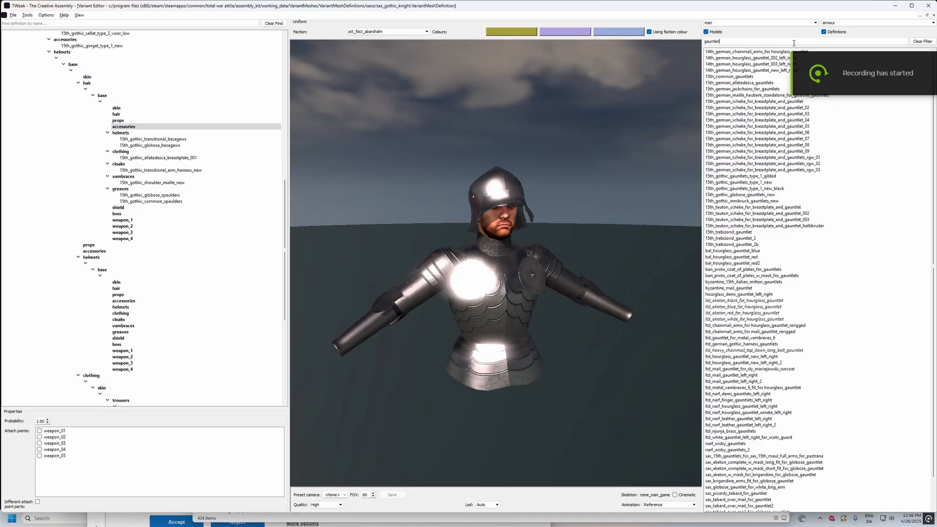
scroll(439, 97, "up", 3)
mouse_move(397, 119)
left_mouse_down()
mouse_move(304, 134)
mouse_move(286, 148)
mouse_move(225, 147)
mouse_move(390, 122)
left_mouse_up()
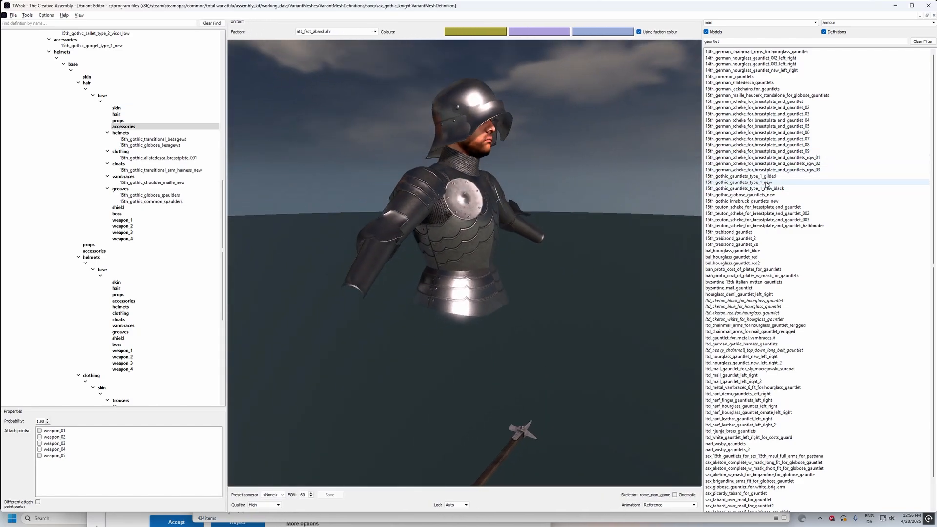
double_click(739, 182)
Step: Inspect how the gauntlet fits the forearm and remove 15th_gothic_gauntlets_type_1_new from the accessories slot
left_click_drag(622, 195, 439, 221)
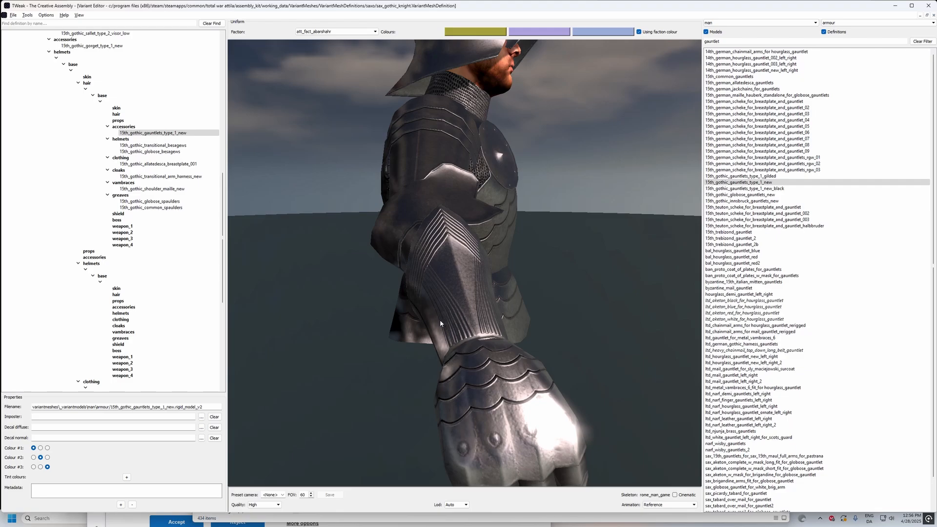
left_click_drag(464, 318, 471, 321)
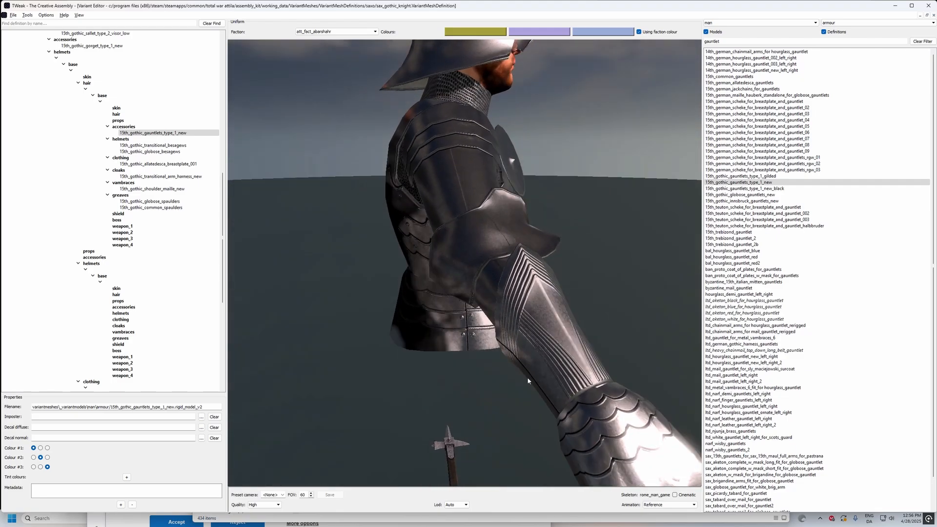
left_click_drag(617, 406, 601, 399)
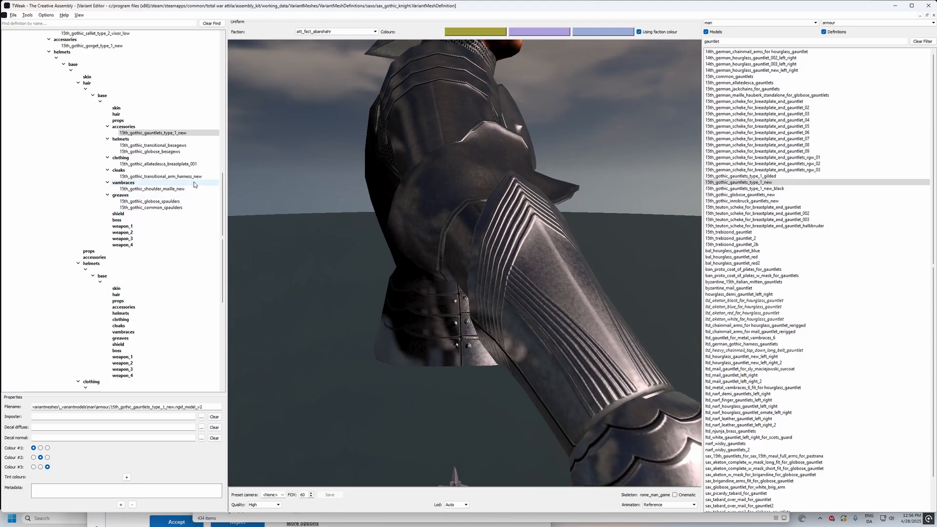
left_click(195, 134)
key("Delete")
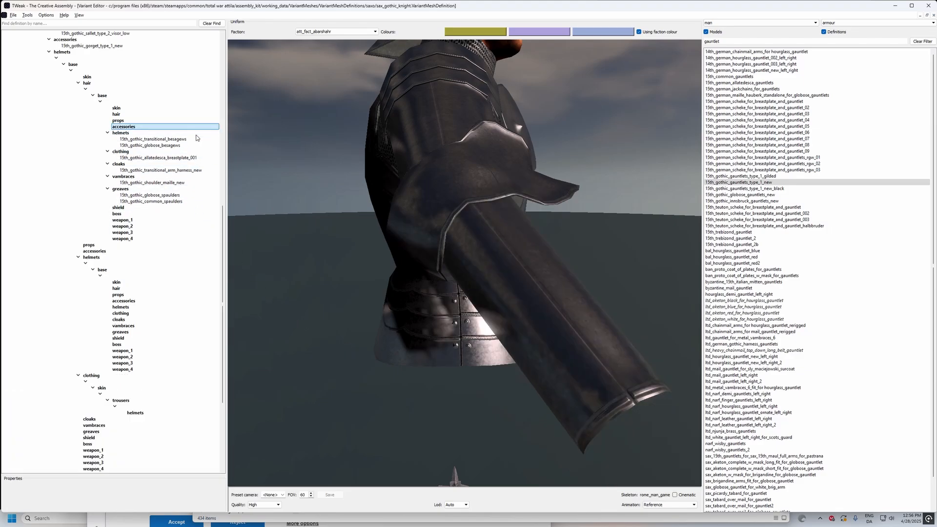
Step: Add 15th_gothic_gauntlets_type_1_new and 15th_gothic_globose_gauntlets_new to the accessories slot as alternatives
double_click(765, 182)
double_click(764, 195)
scroll(499, 185, "down", 5)
left_click_drag(499, 185, 548, 198)
left_click_drag(469, 185, 438, 177)
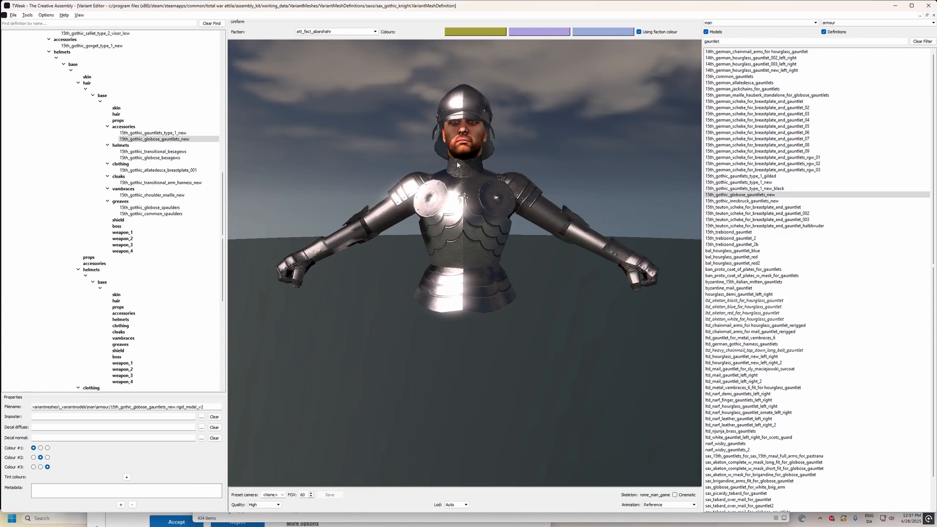
left_click_drag(458, 165, 451, 196)
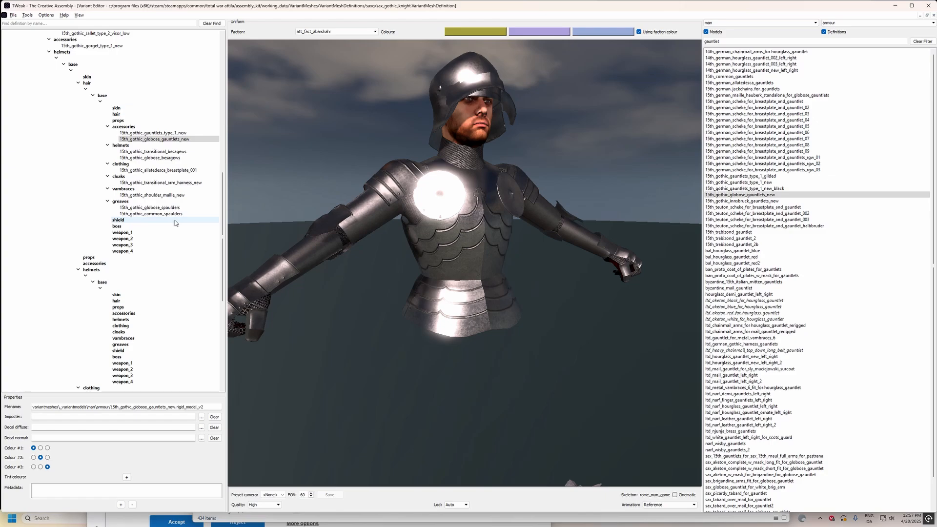
left_click(14, 15)
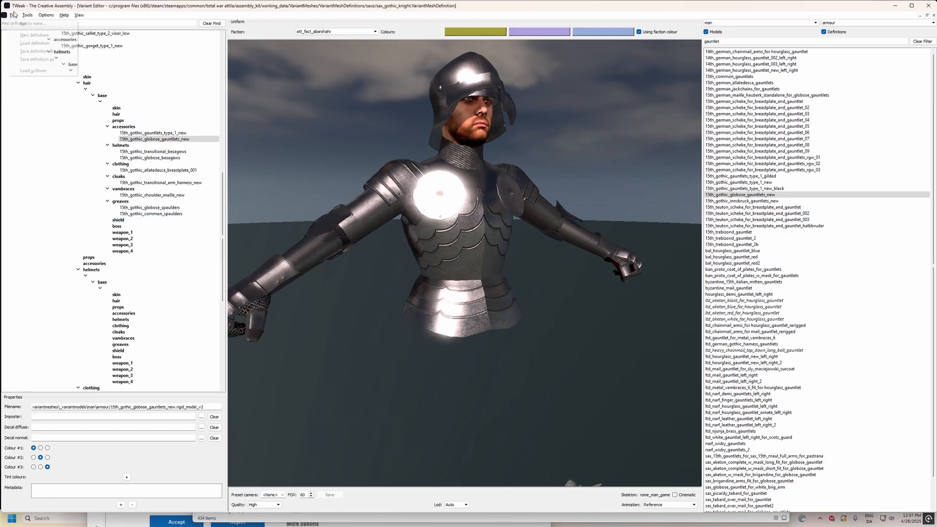
mouse_move(46, 15)
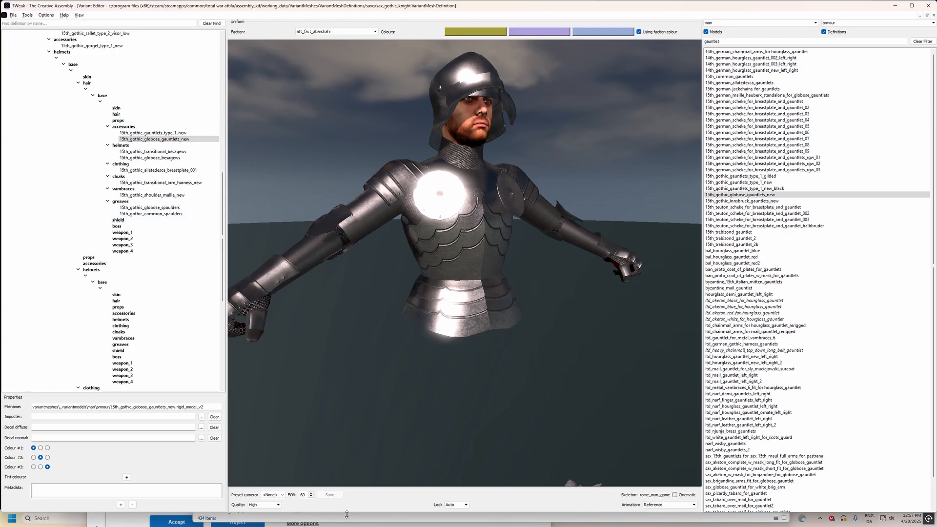
left_click(317, 511)
left_click(75, 519)
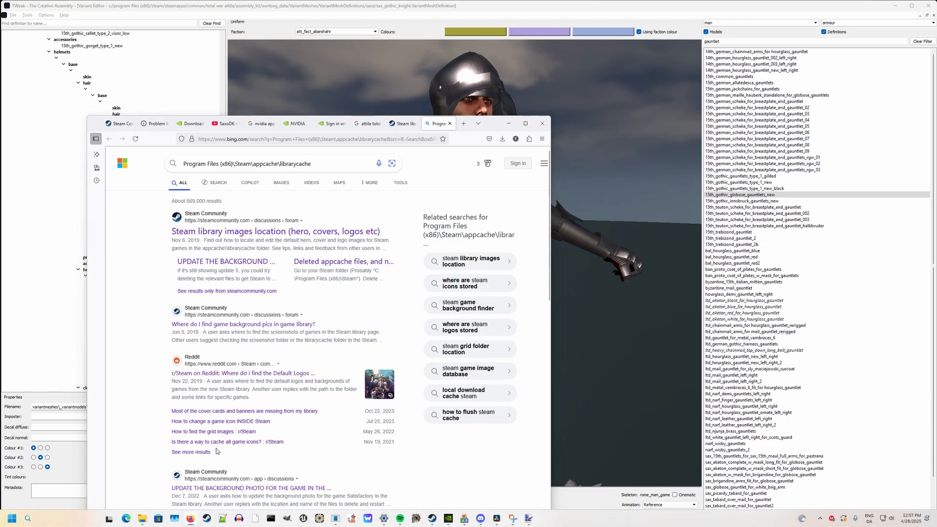
left_click(543, 124)
Step: Filter the models by "leg_harn" and fill the lower base's accessories slot with 15th_gothic_leg_harness_type_3_new, discarding the type_1_new trial
scroll(448, 181, "down", 2)
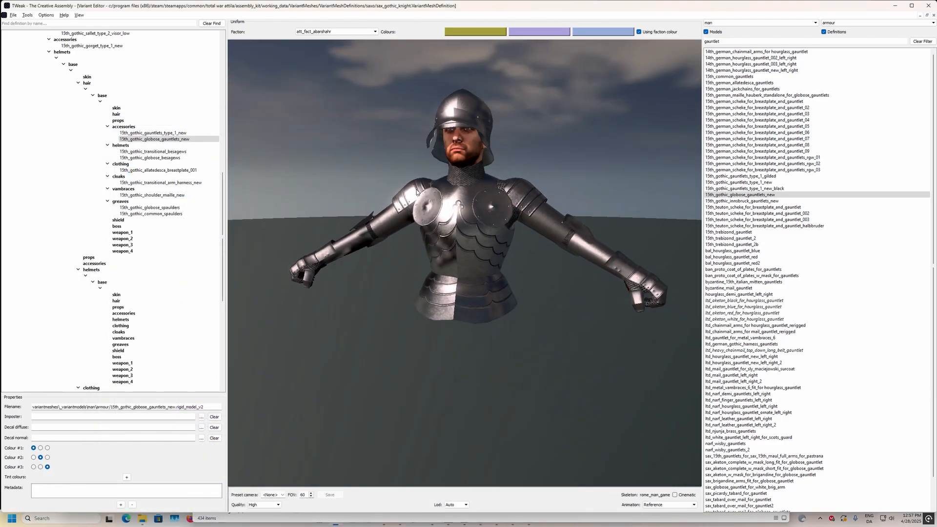
mouse_move(342, 181)
middle_mouse_down()
mouse_move(327, 176)
mouse_move(371, 172)
mouse_move(329, 169)
middle_mouse_up()
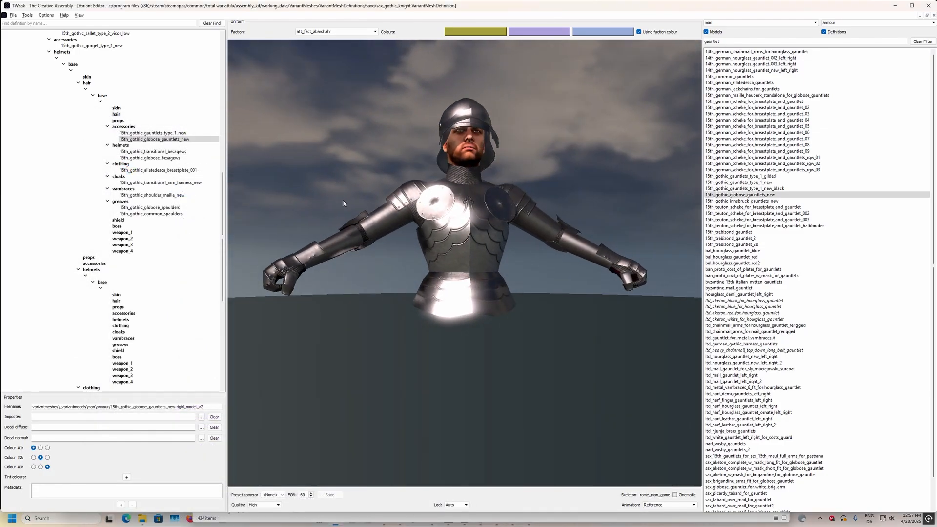
middle_click_drag(344, 204, 292, 203)
left_click(158, 313)
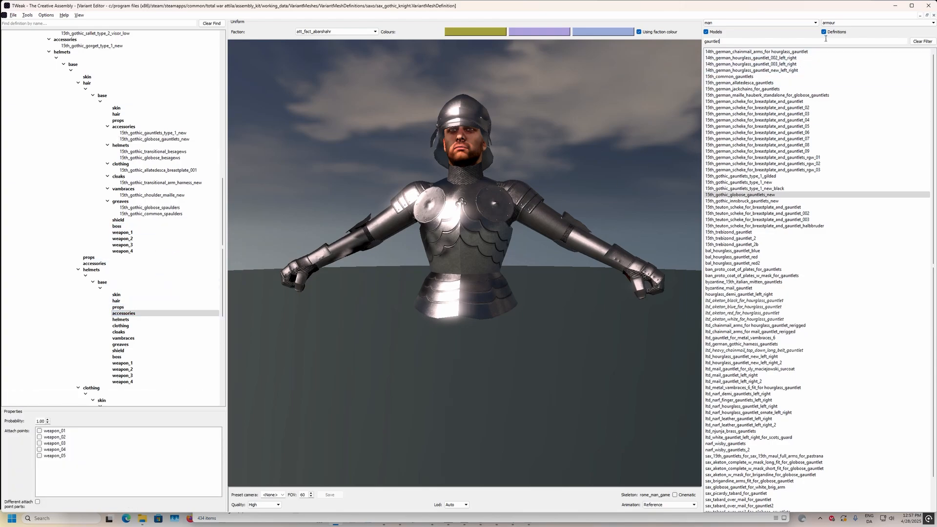
type("leg_harnb")
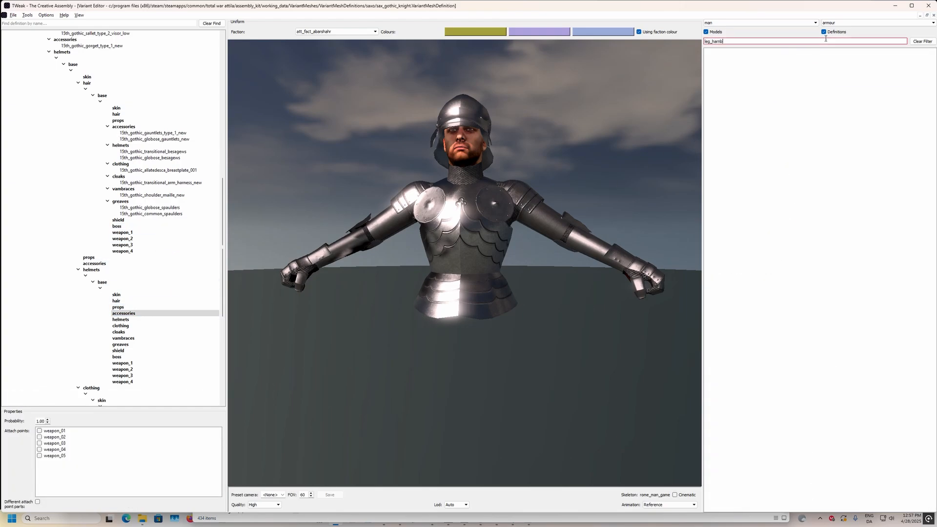
key("BackSpace")
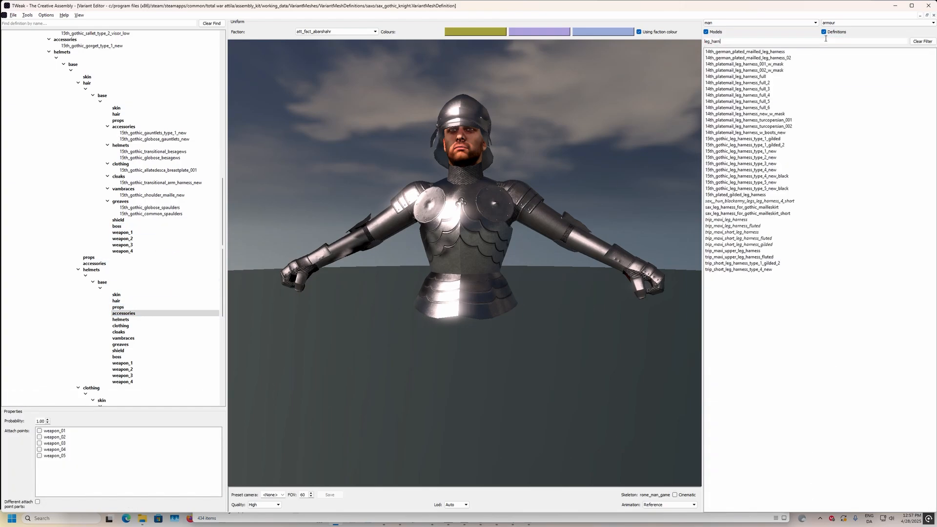
double_click(777, 152)
double_click(780, 163)
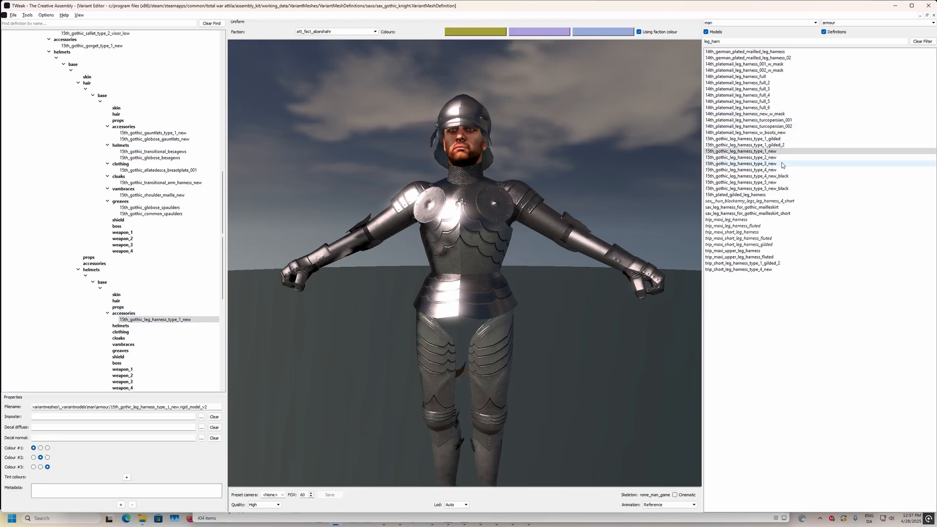
left_click(204, 319)
key("Delete")
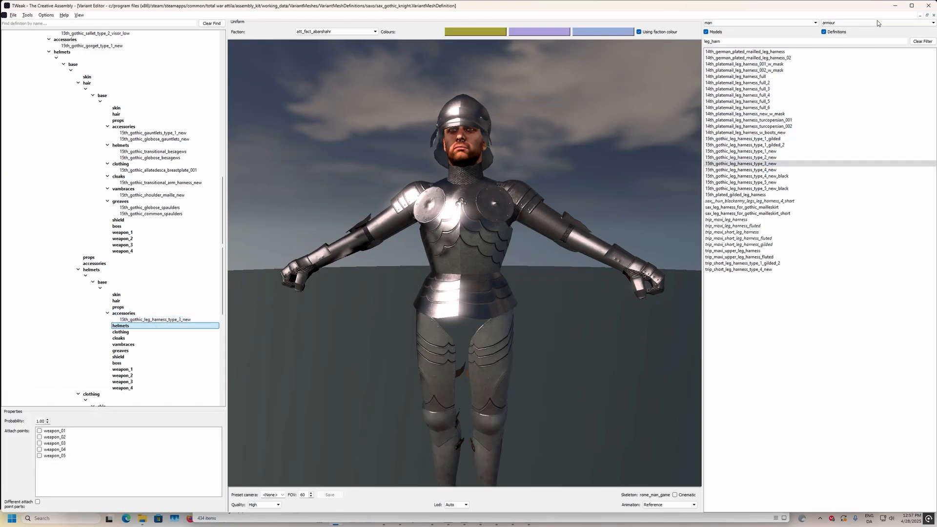
Step: Filter the models by "hosen" and add 15th_gothic_hosen_mail_stripes_5 to the helmets slot below the leg harness
double_click(861, 43)
type("hosen")
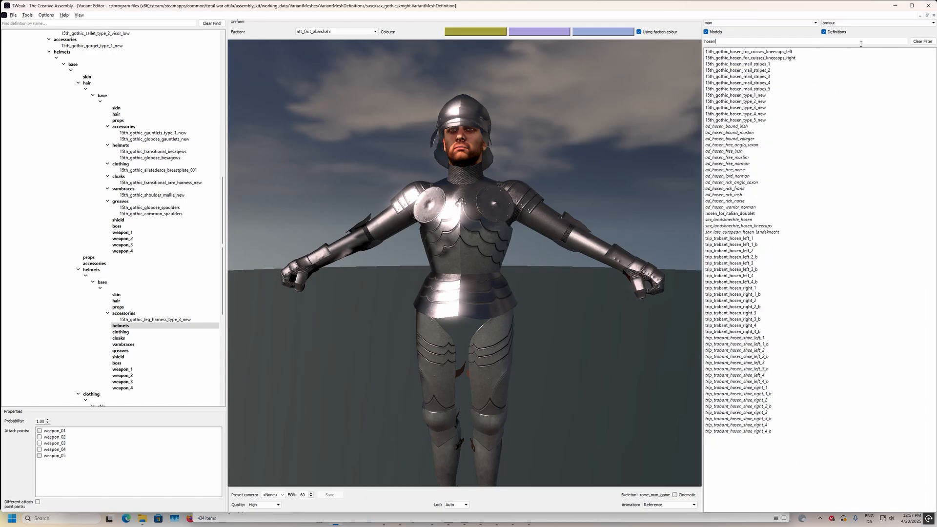
left_click_drag(592, 234, 448, 414)
middle_click_drag(448, 414, 435, 314)
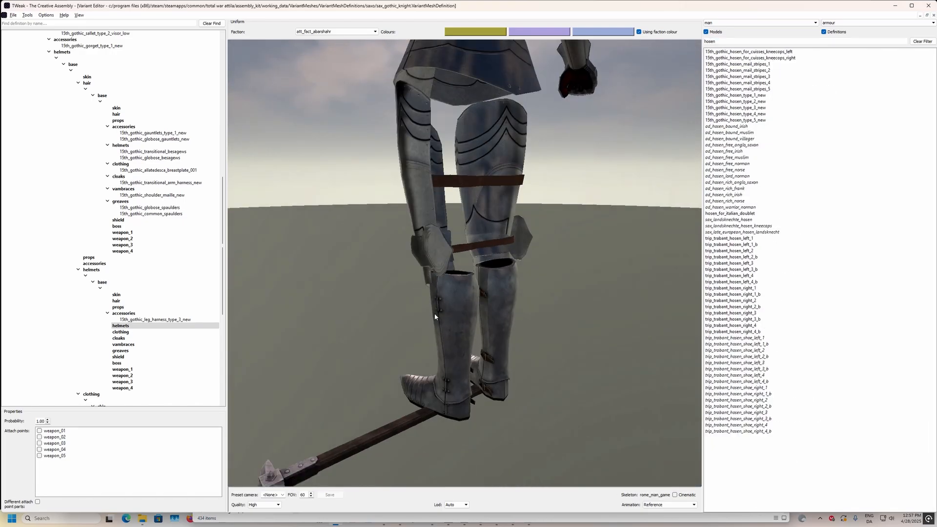
left_click_drag(434, 314, 455, 300)
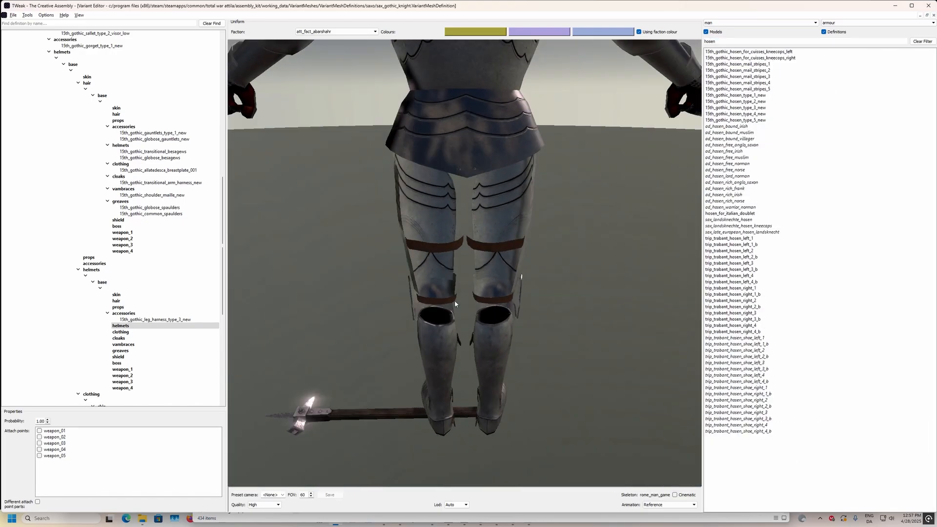
double_click(750, 90)
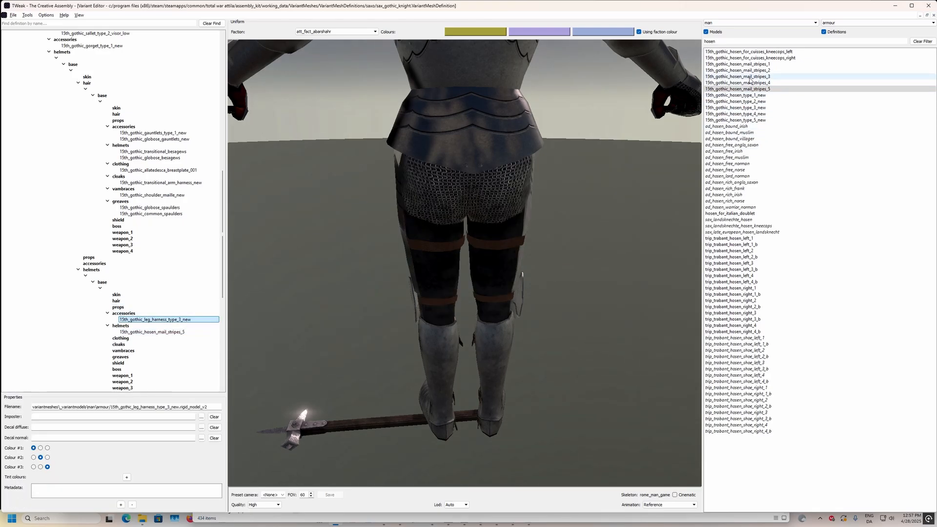
double_click(750, 89)
left_click_drag(674, 104, 339, 237)
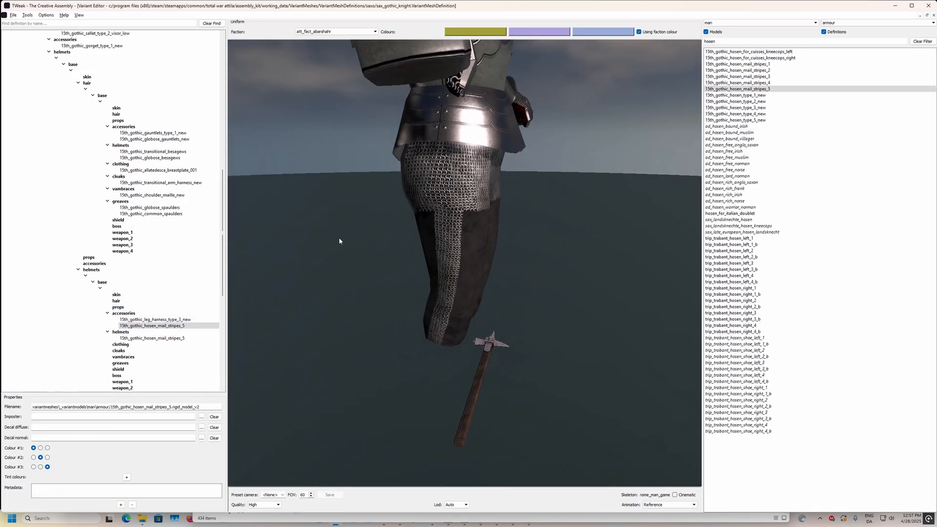
key("Delete")
left_click_drag(398, 296, 426, 263)
Step: Filter the models by "tass" and add 15th_gothic_allatedesca_tassets_new to the clothing slot below the hosen
left_click(146, 339)
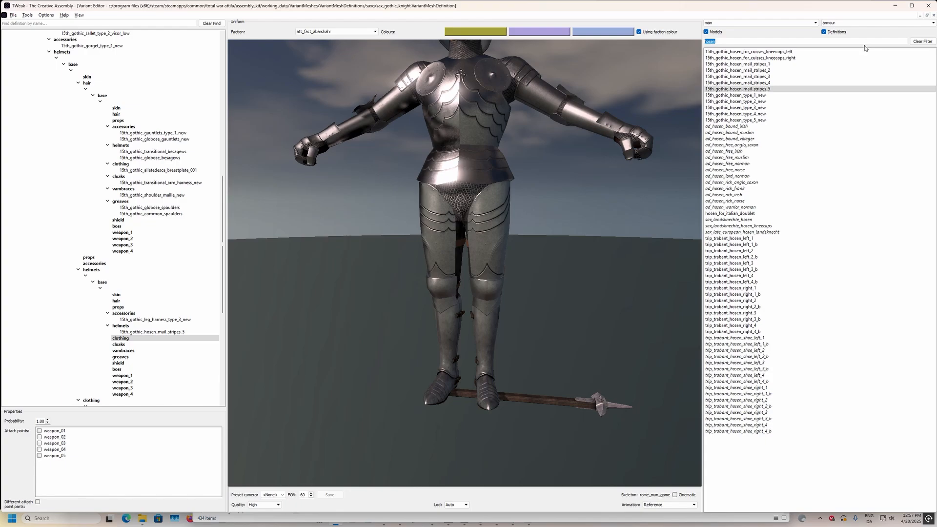
type("tass")
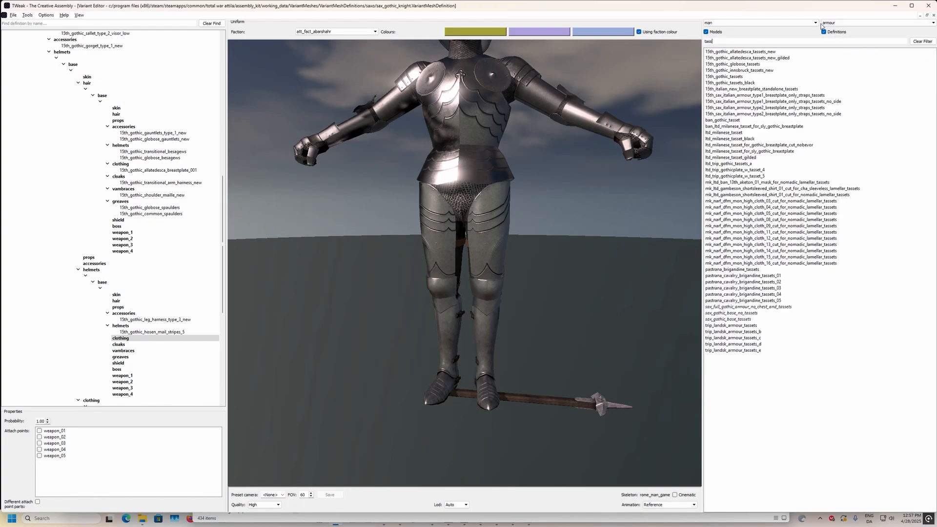
double_click(793, 51)
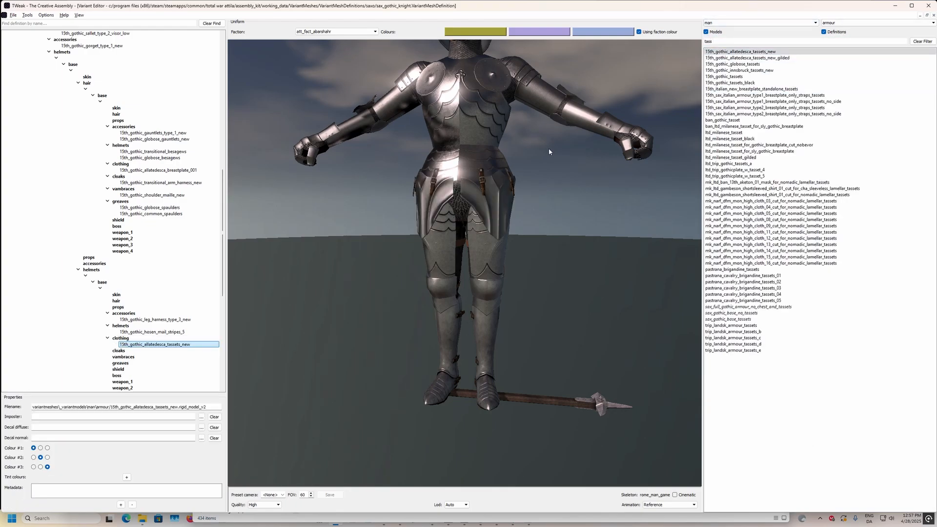
scroll(566, 195, "up", 2)
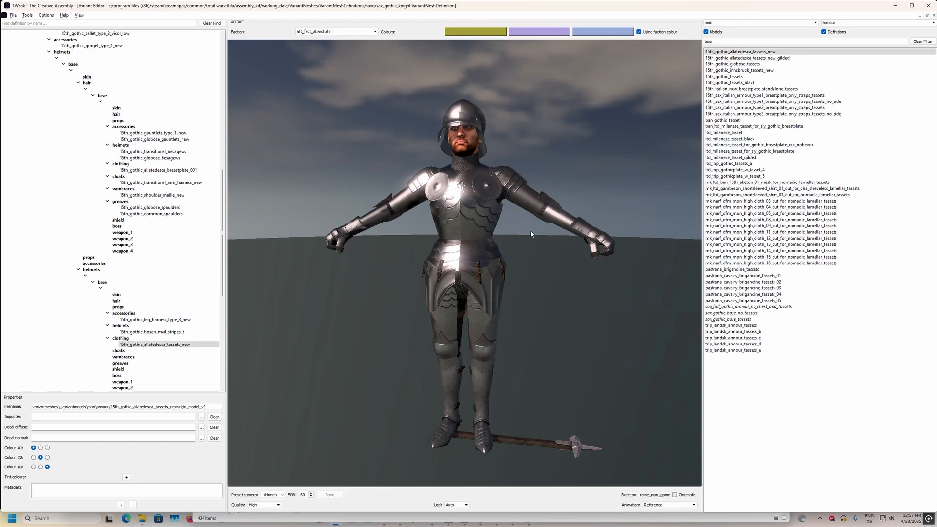
middle_click_drag(531, 231, 528, 234)
mouse_move(453, 174)
middle_mouse_down()
mouse_move(377, 192)
mouse_move(467, 181)
middle_mouse_up()
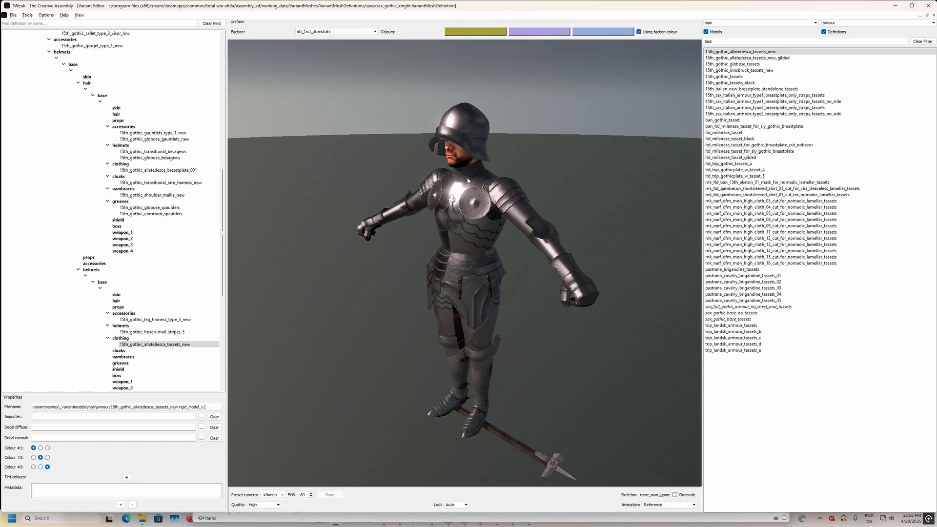
Step: Filter the models by "belt_" and add 15th_german_belt_for_gothic_breastplate_new to the lower base's props slot
left_click(118, 307)
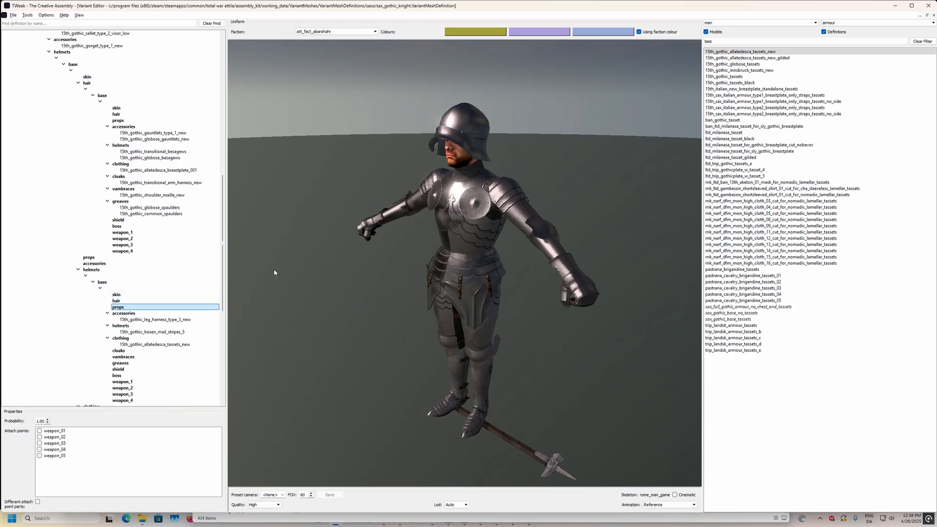
scroll(317, 267, "up", 4)
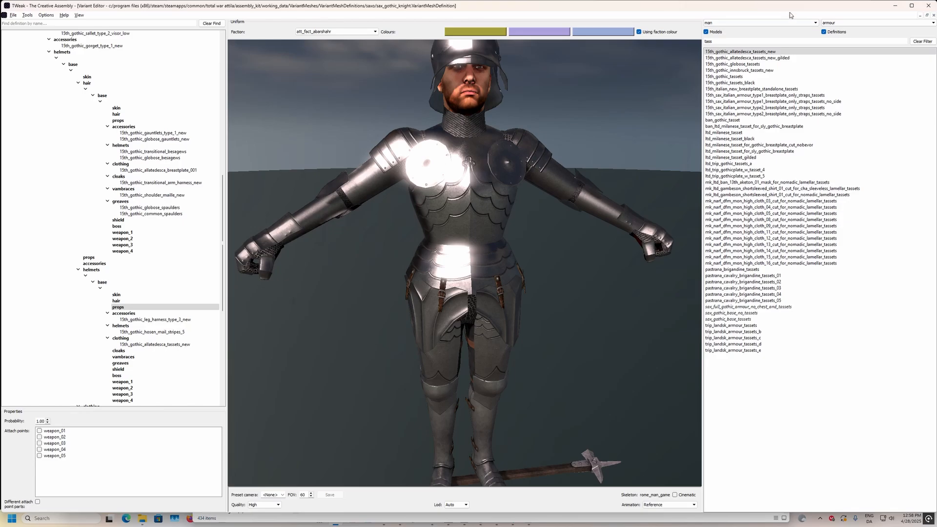
type("belt_")
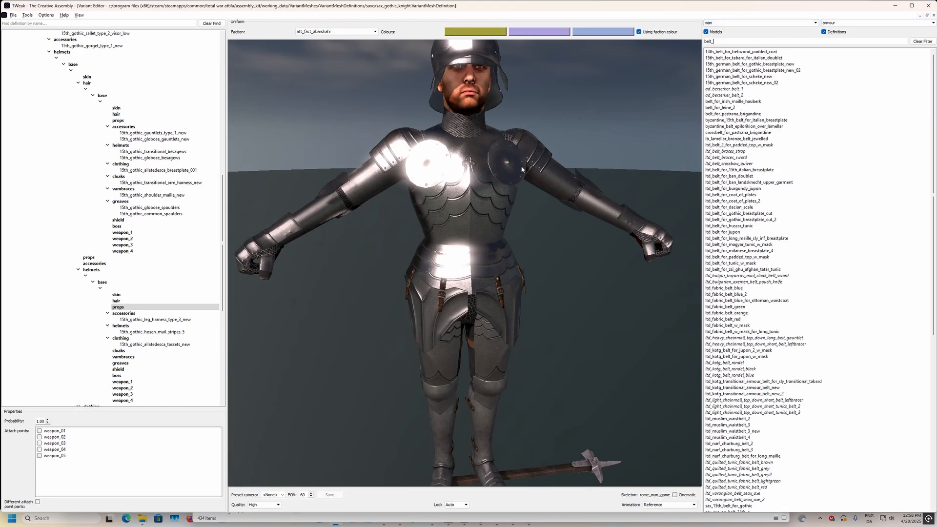
left_click_drag(521, 169, 402, 177)
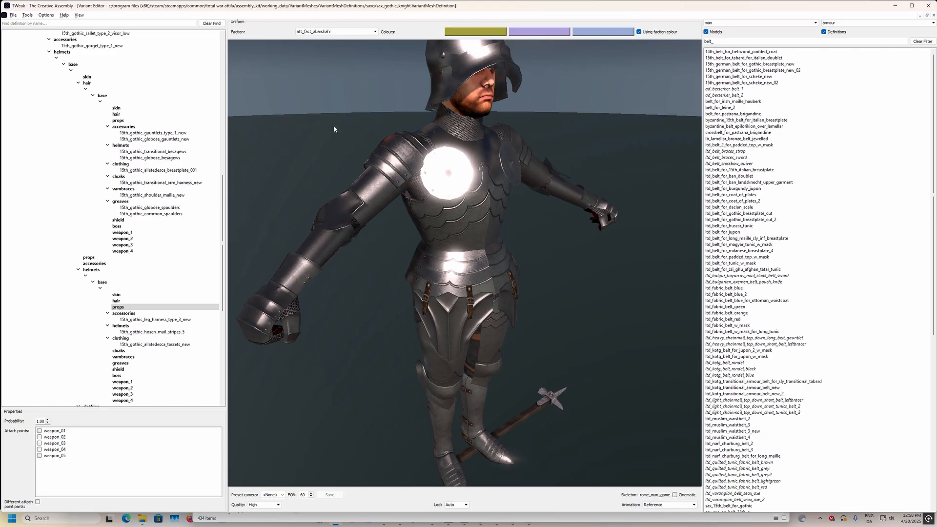
left_click_drag(461, 203, 481, 264)
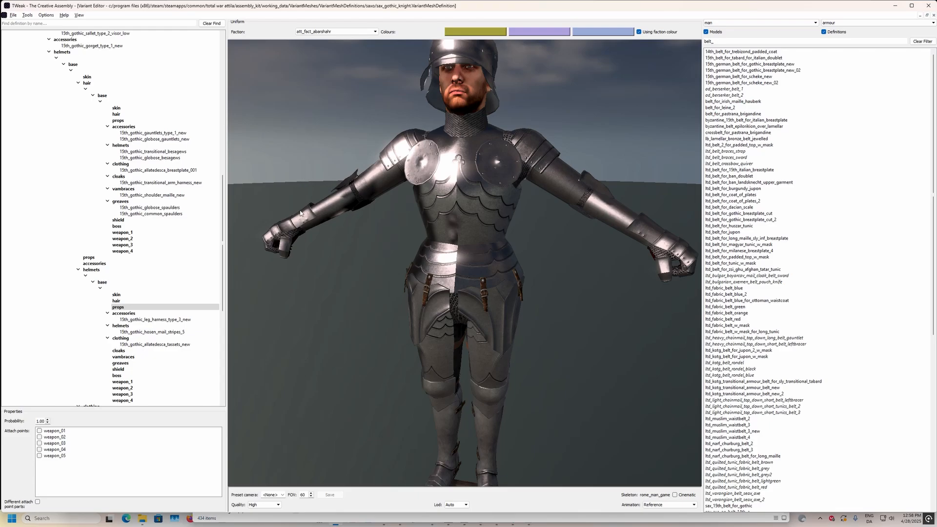
left_click_drag(301, 213, 405, 271)
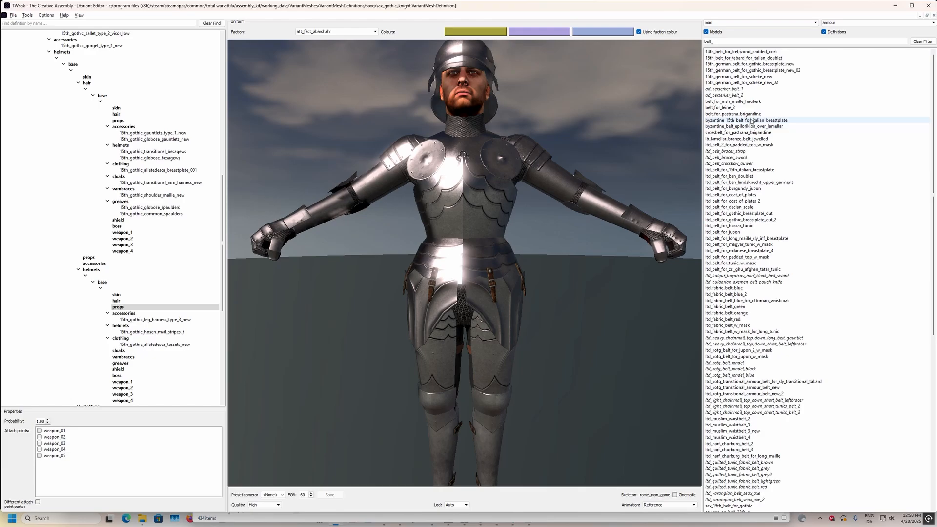
double_click(750, 64)
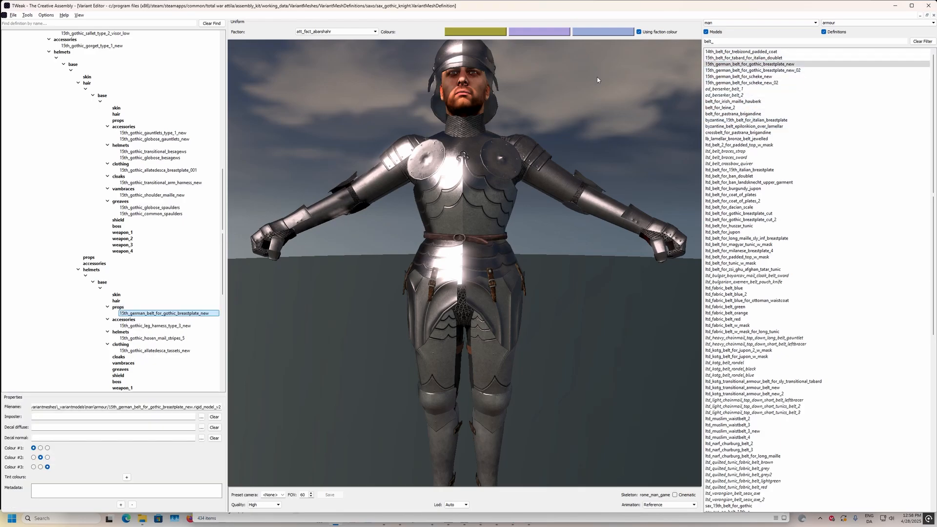
left_click_drag(596, 77, 397, 249)
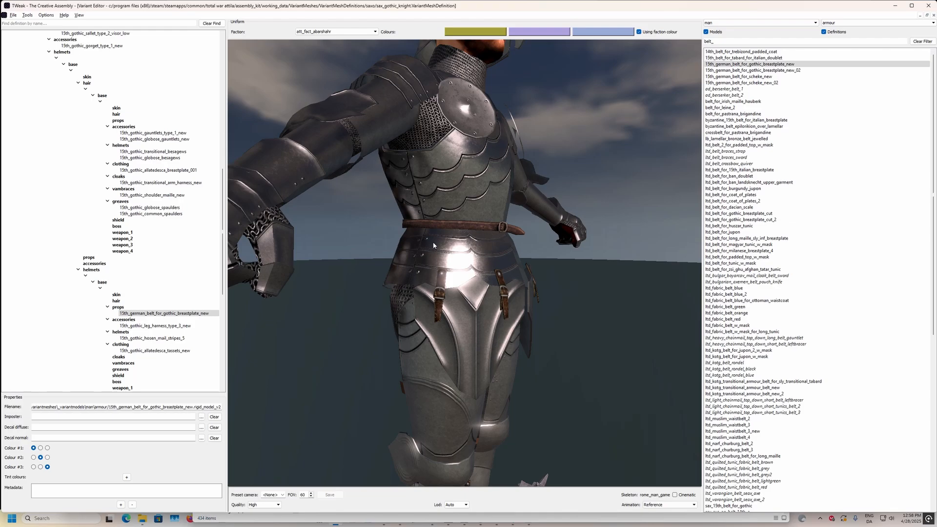
left_click_drag(477, 242, 408, 223)
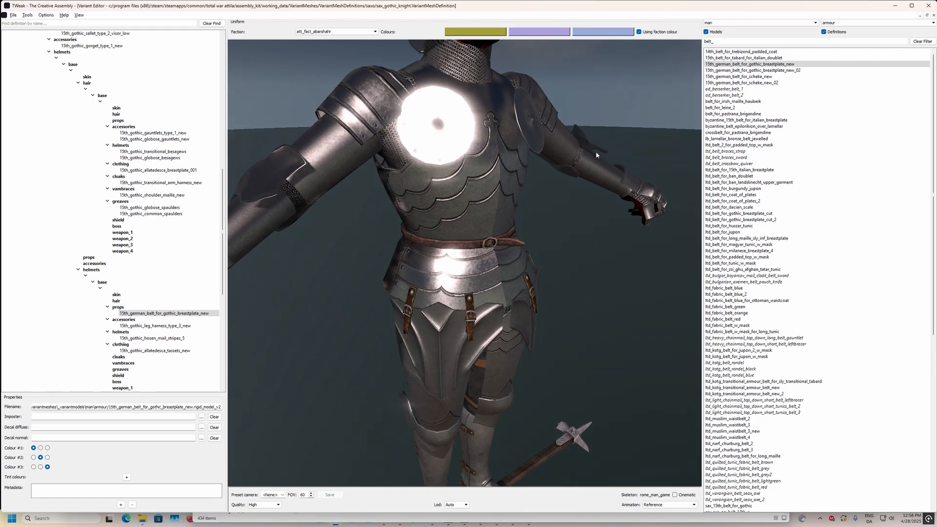
Step: Filter the models by "dagg" and add 14th_rondel_dagger to the greaves slot of the base holding the belt
scroll(237, 276, "down", 5)
scroll(162, 230, "down", 8)
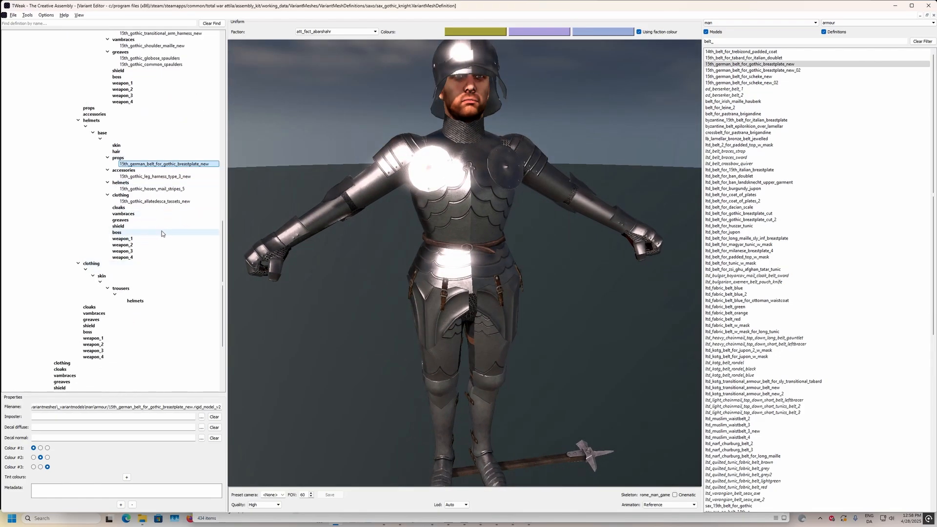
left_click(163, 220)
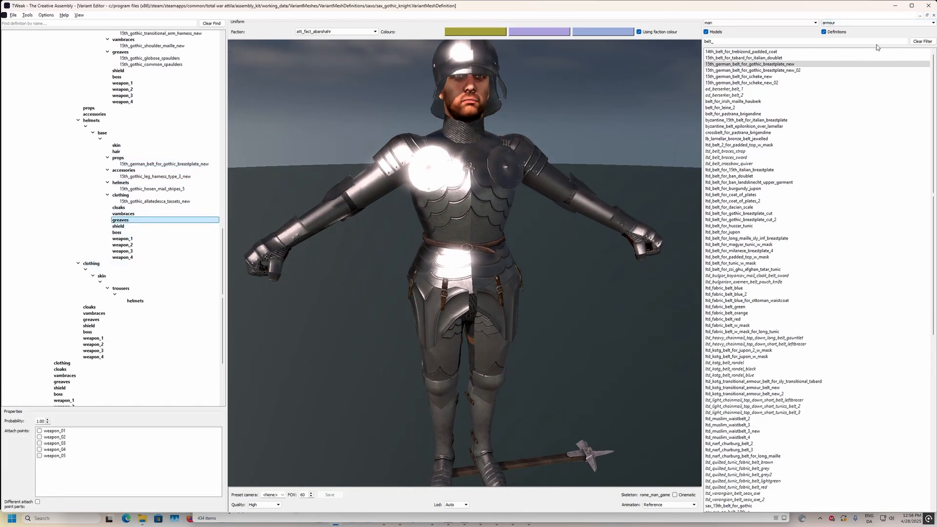
type("dagg")
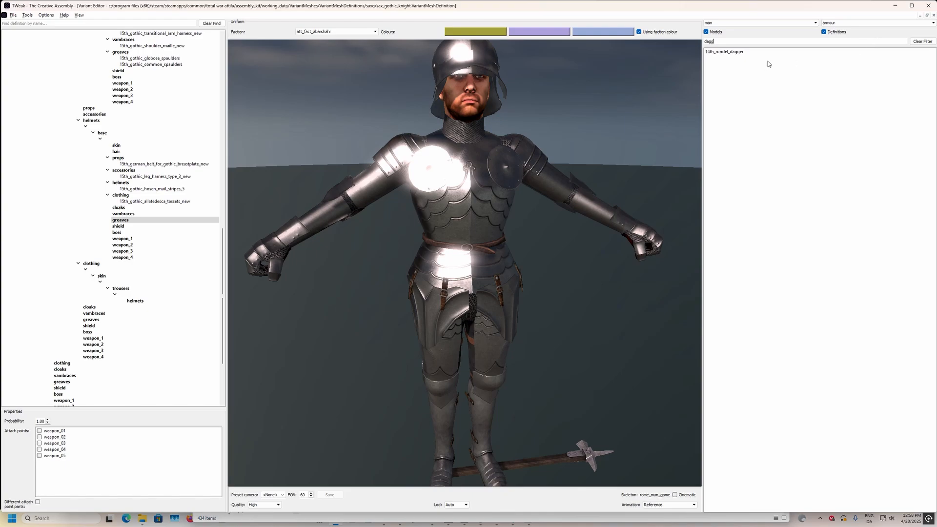
double_click(737, 53)
left_click_drag(585, 112, 540, 162)
scroll(506, 194, "up", 5)
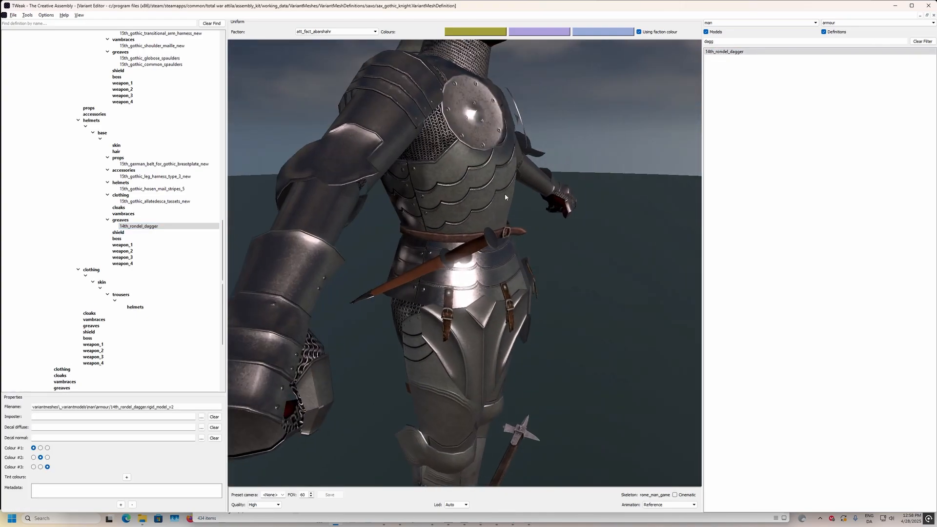
Step: Filter the models by "scabb" and add mk_gho_scabbards_15thcentury_xviii03 to the vambraces slot below the trousers branch
scroll(151, 241, "down", 6)
left_click(94, 213)
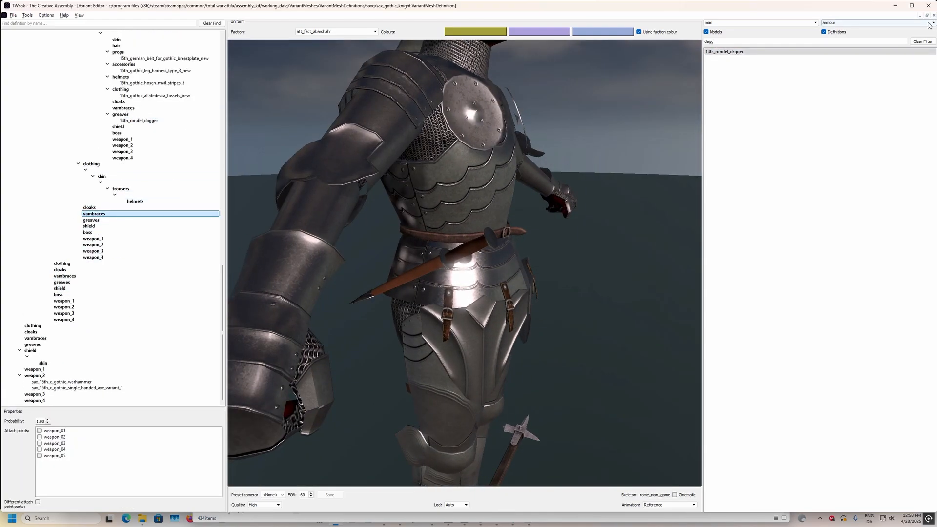
double_click(851, 43)
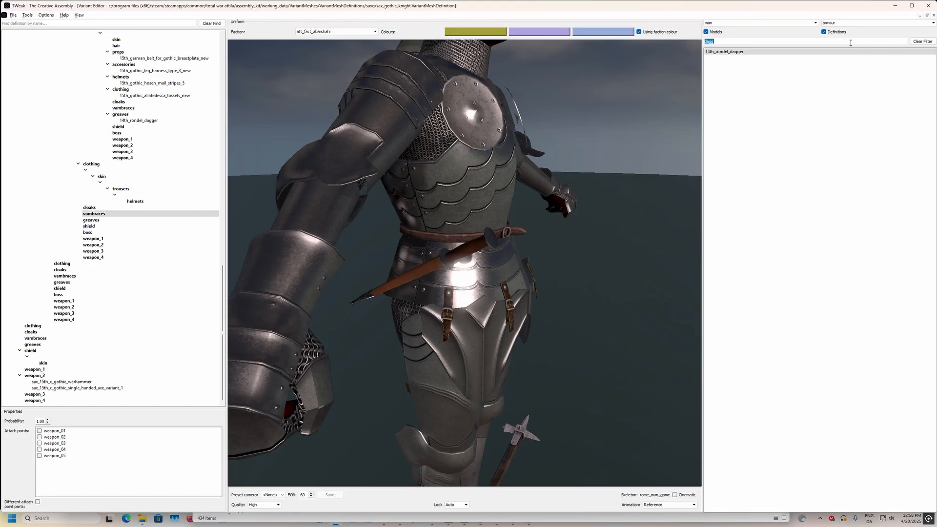
type("scabb")
left_click_drag(537, 161, 641, 162)
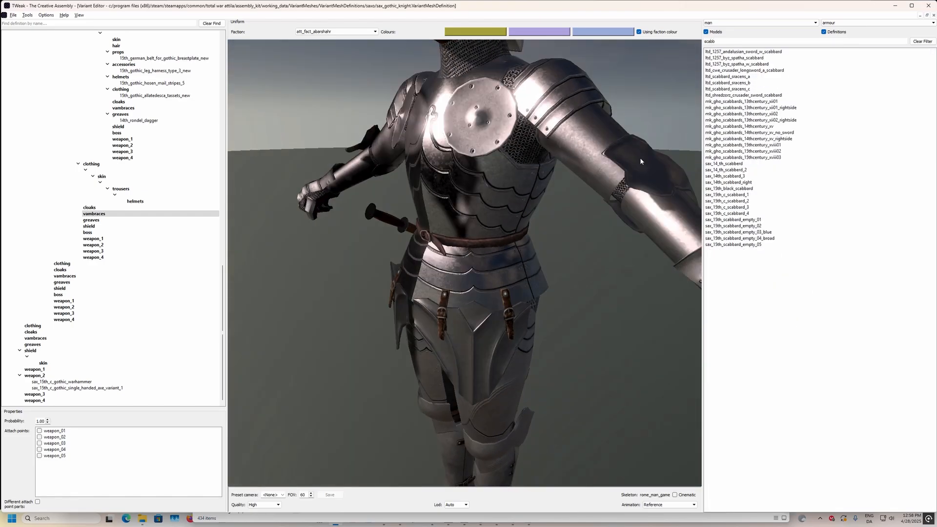
double_click(743, 158)
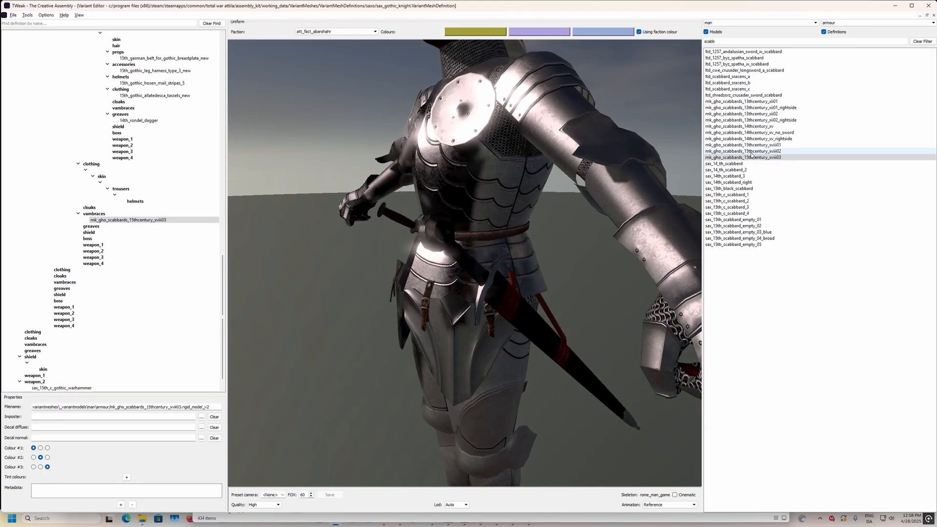
Step: Add mk_gho_scabbards_15thcentury_xviii02 and xviii01 as alternative scabbards, discarding the 14thcentury_xv_rightside trial
double_click(750, 151)
double_click(747, 139)
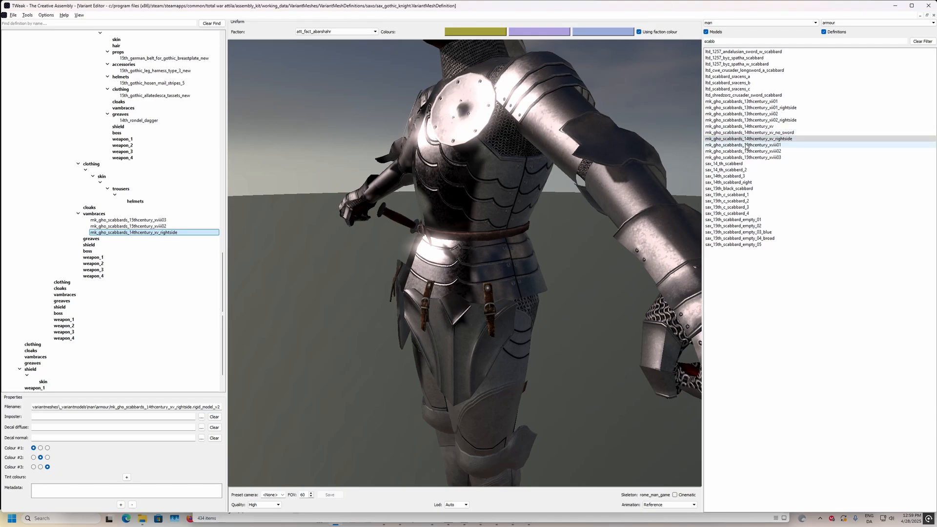
double_click(747, 145)
left_click(206, 233)
key("Delete")
left_click_drag(477, 182, 552, 175)
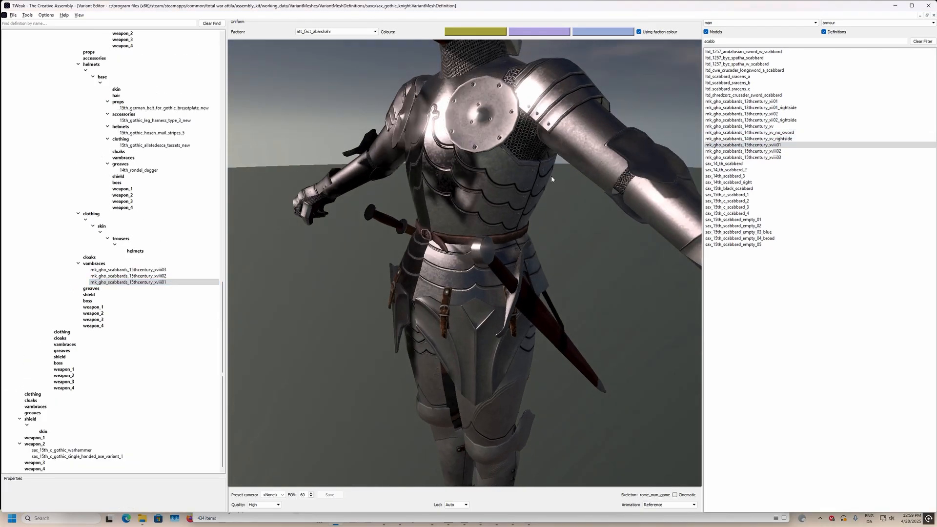
scroll(684, 119, "down", 3)
scroll(605, 124, "down", 4)
left_click_drag(605, 125, 272, 138)
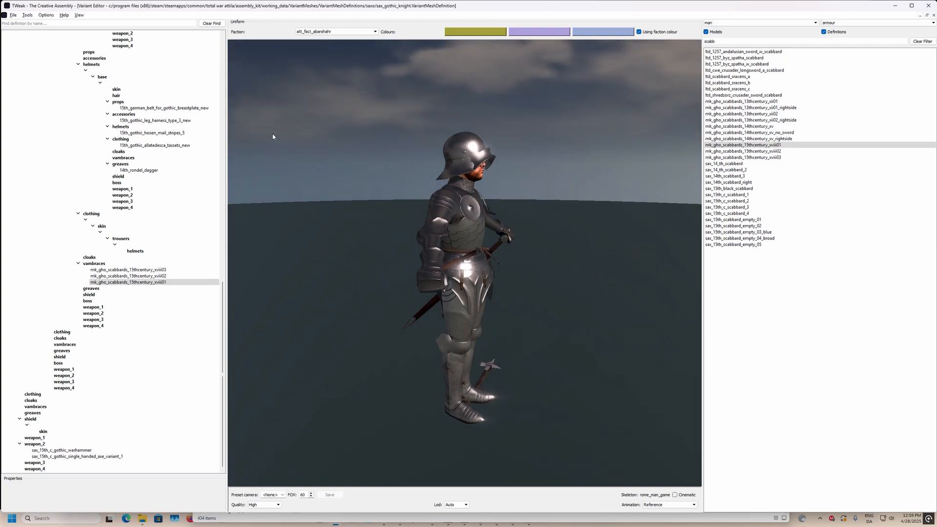
Step: Target the hair slot above the belt and filter the helmets category's models by "bevo"
scroll(272, 138, "up", 2)
scroll(132, 172, "up", 3)
left_click(133, 171)
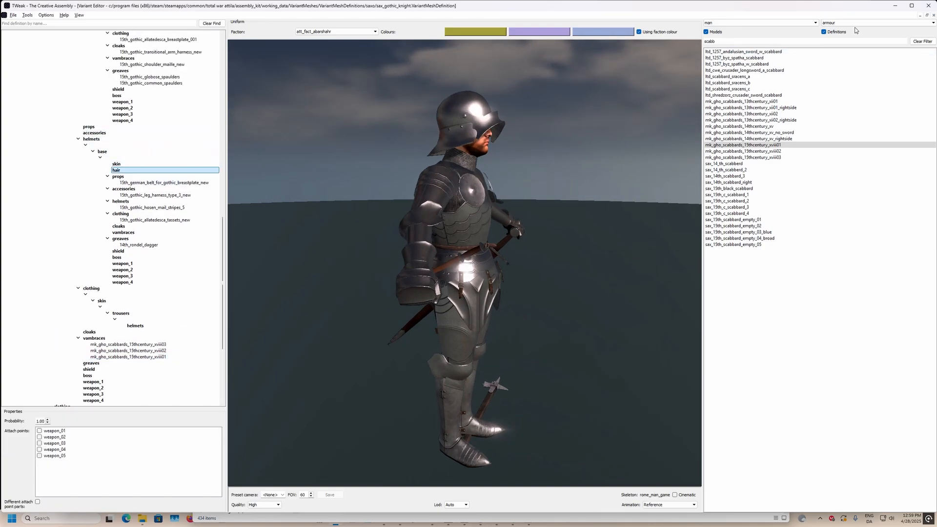
left_click(871, 21)
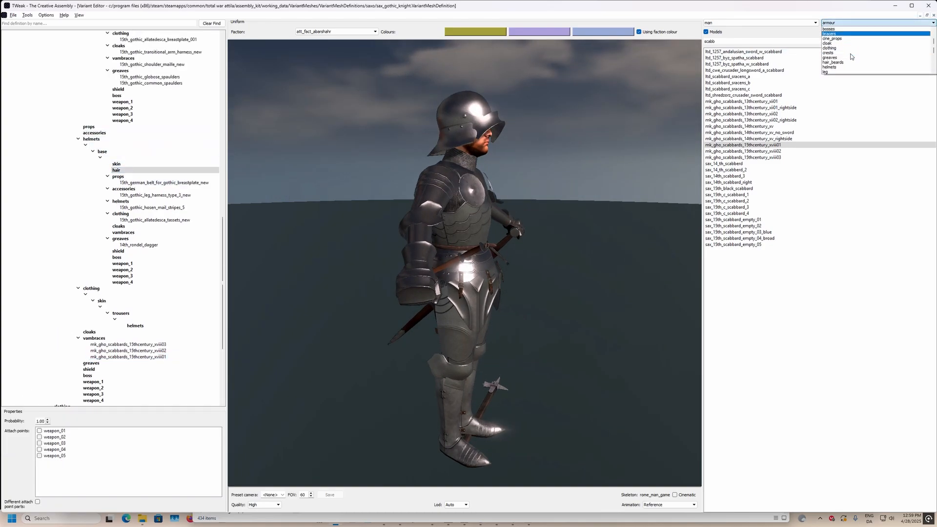
left_click(844, 67)
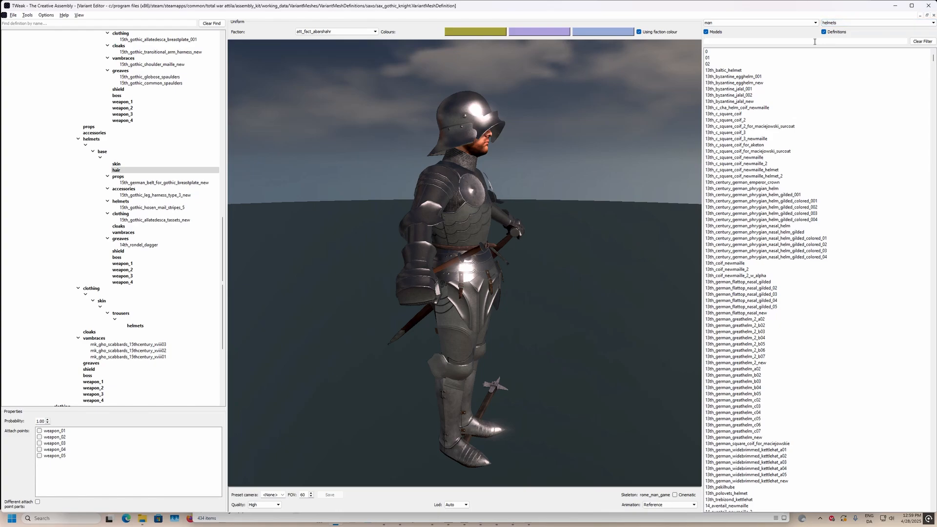
left_click(815, 41)
type("sallet")
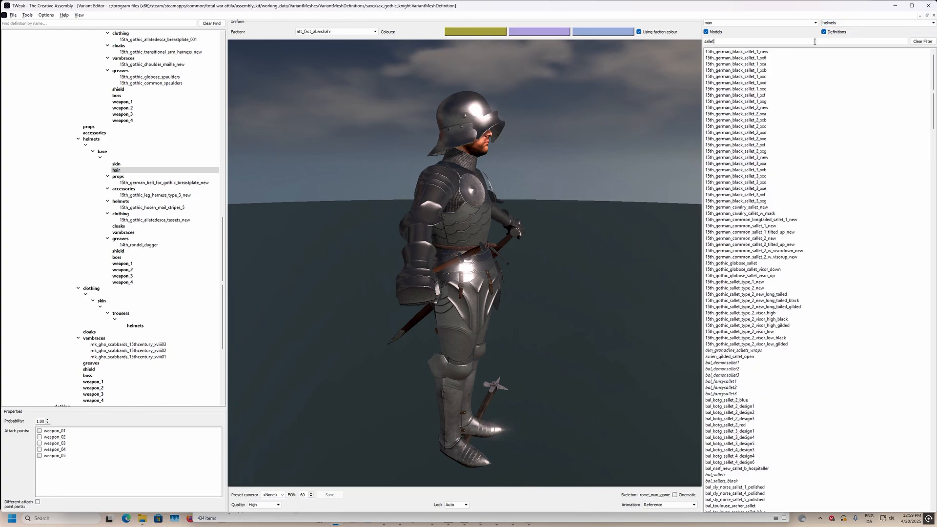
key("BackSpace")
key("BackSpace")
key("BackSpace")
key("BackSpace")
type("bevo")
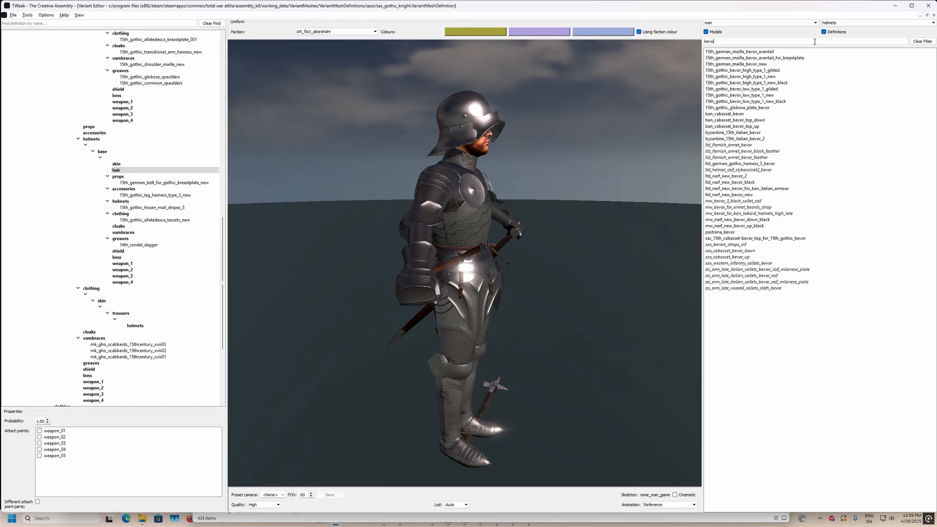
Step: Add 15th_gothic_bevor_high_type_1_new and 15th_gothic_bevor_low_type_1_new to the hair slot as alternatives
scroll(669, 77, "up", 5)
middle_click_drag(667, 79, 621, 88)
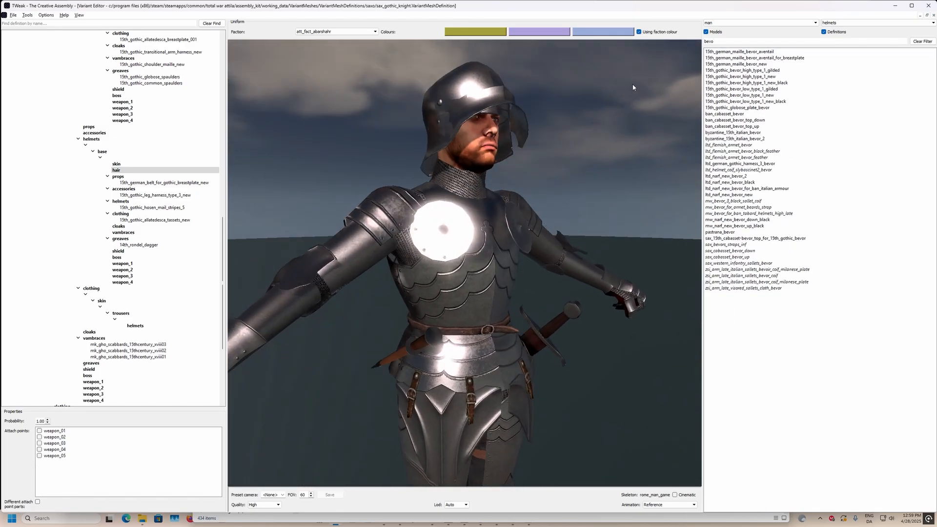
double_click(747, 76)
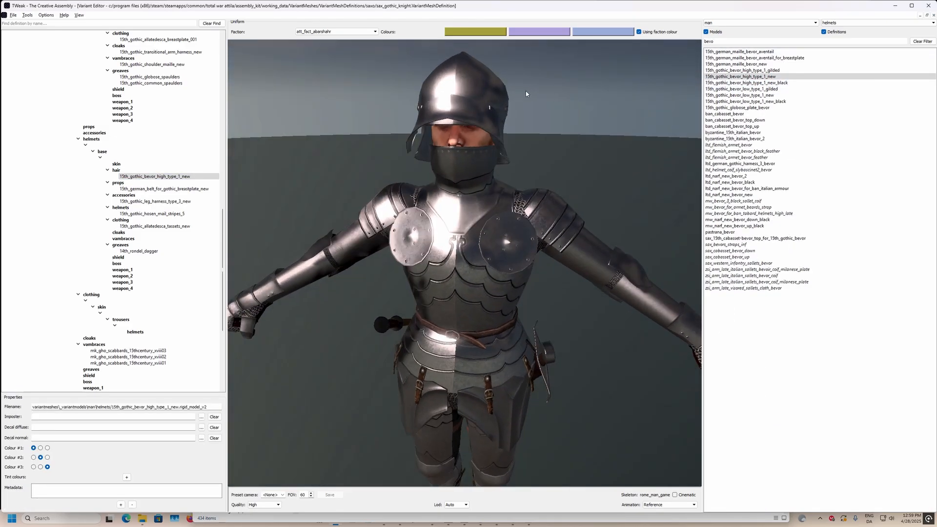
scroll(512, 105, "up", 3)
middle_click_drag(504, 116, 474, 112)
middle_click_drag(433, 187, 491, 179)
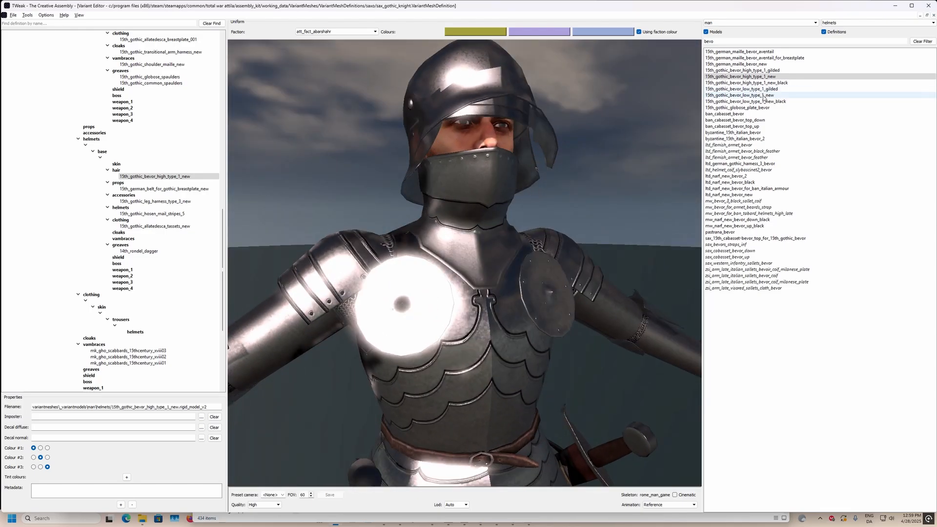
double_click(740, 95)
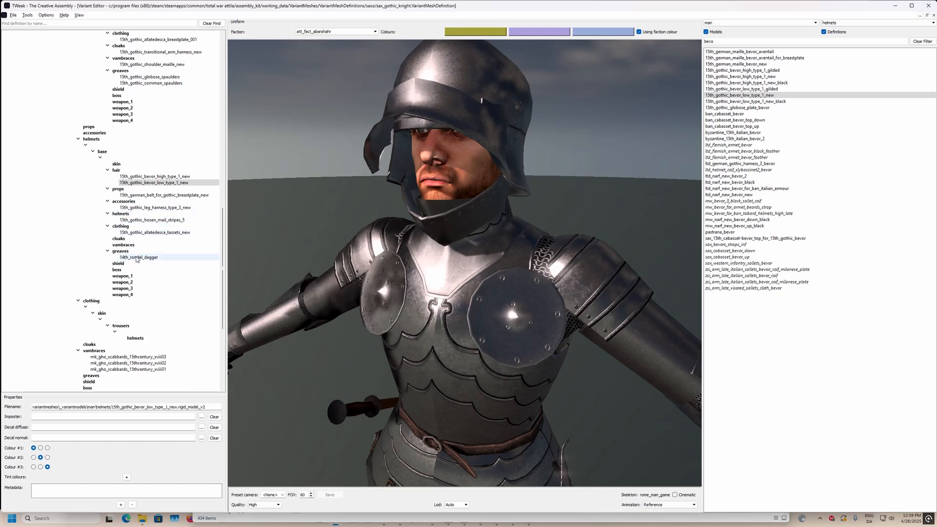
Step: Preview the sallet with 15th_gothic_sallet_type_2_visor_low to check how the lowered visor meets the bevor
scroll(153, 203, "up", 7)
scroll(153, 203, "up", 13)
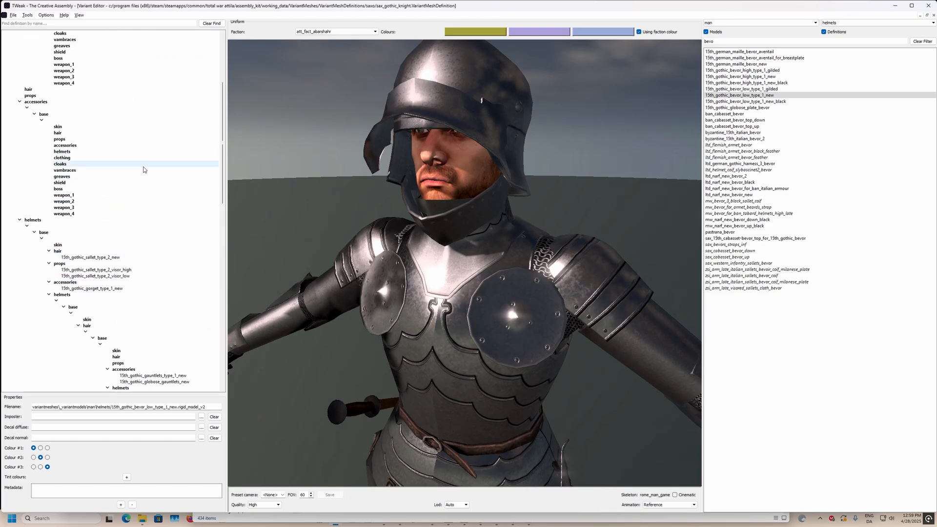
left_click(97, 276)
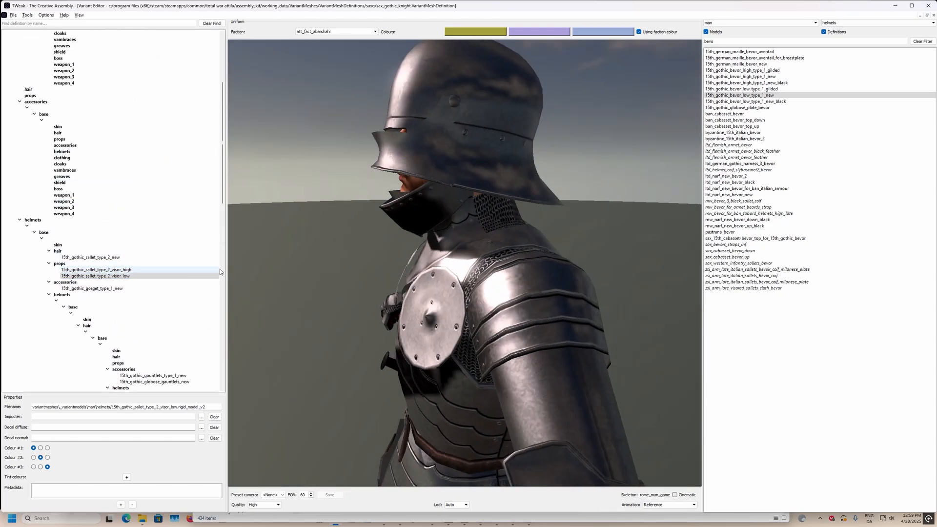
mouse_move(321, 298)
left_mouse_down()
mouse_move(314, 304)
mouse_move(316, 287)
left_mouse_up()
Step: Compare the high and low bevor variants under the lowered visor by alternating between them in the preview
scroll(314, 305, "down", 2)
scroll(122, 349, "down", 6)
left_click(190, 277)
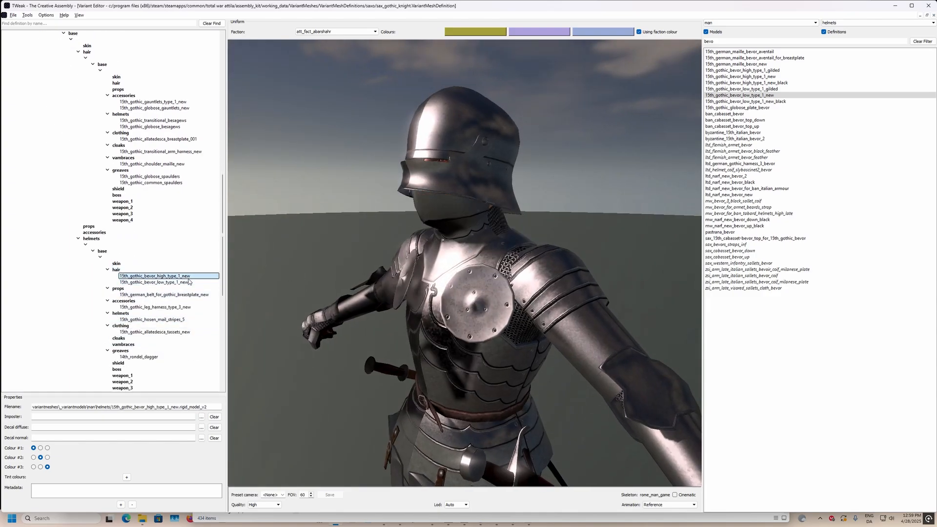
left_click(189, 282)
left_click(187, 278)
left_click(186, 285)
left_click(187, 277)
left_click(186, 283)
left_click(187, 276)
left_click(189, 283)
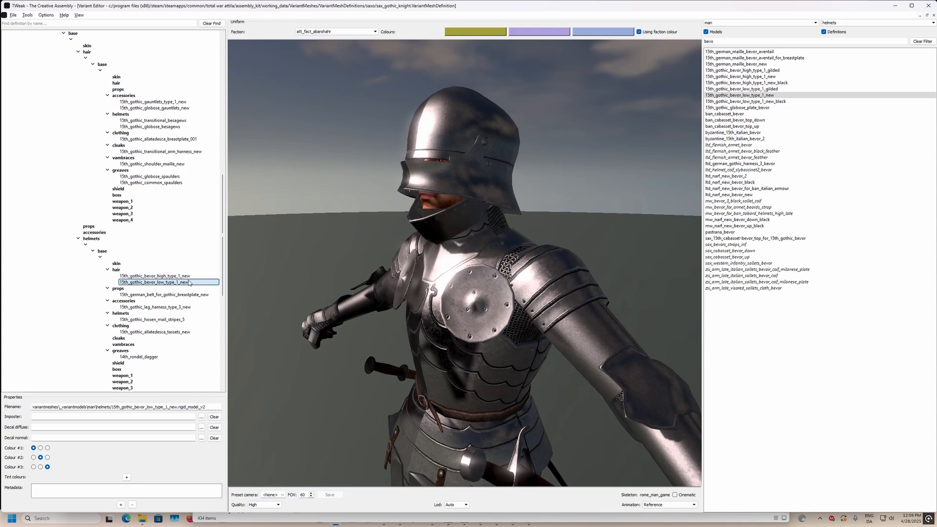
left_click(189, 277)
left_click(189, 283)
left_click(189, 277)
left_click(188, 284)
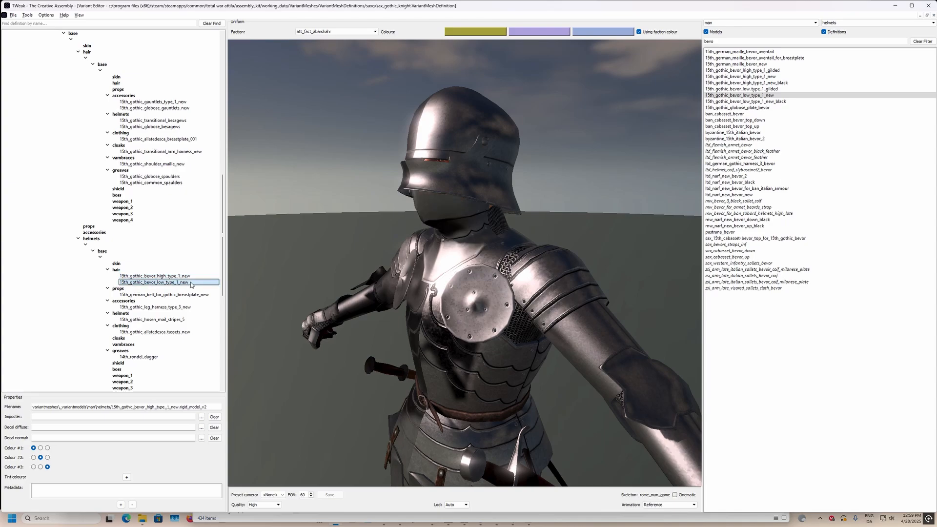
left_click(189, 277)
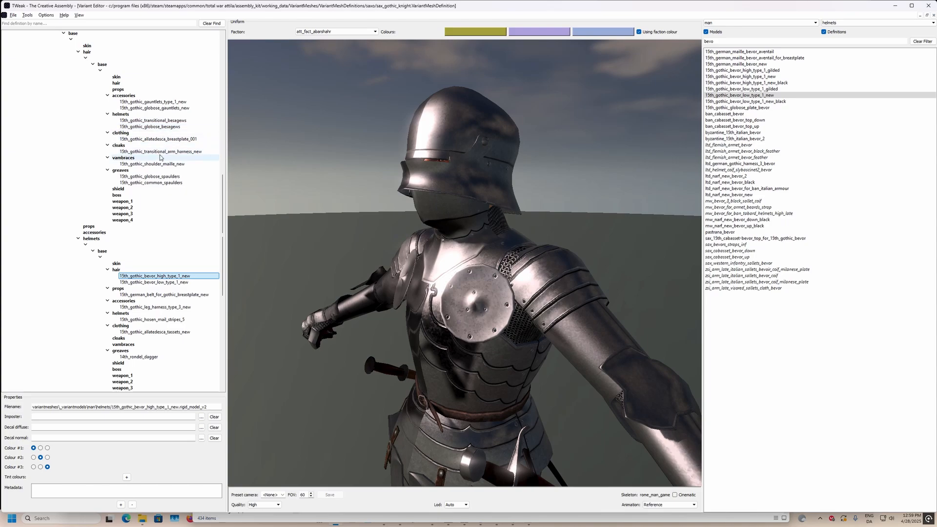
Step: Preview the sallet with 15th_gothic_sallet_type_2_visor_high and compare the low and high bevor variants beneath the raised visor
scroll(162, 156, "up", 8)
left_click(129, 146)
left_click(130, 151)
left_click(130, 146)
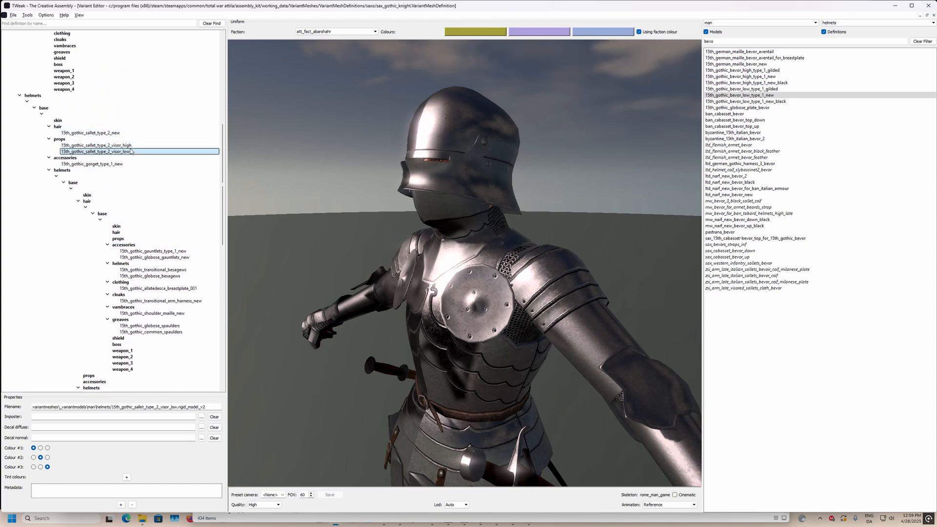
scroll(152, 362, "down", 5)
scroll(155, 362, "down", 1)
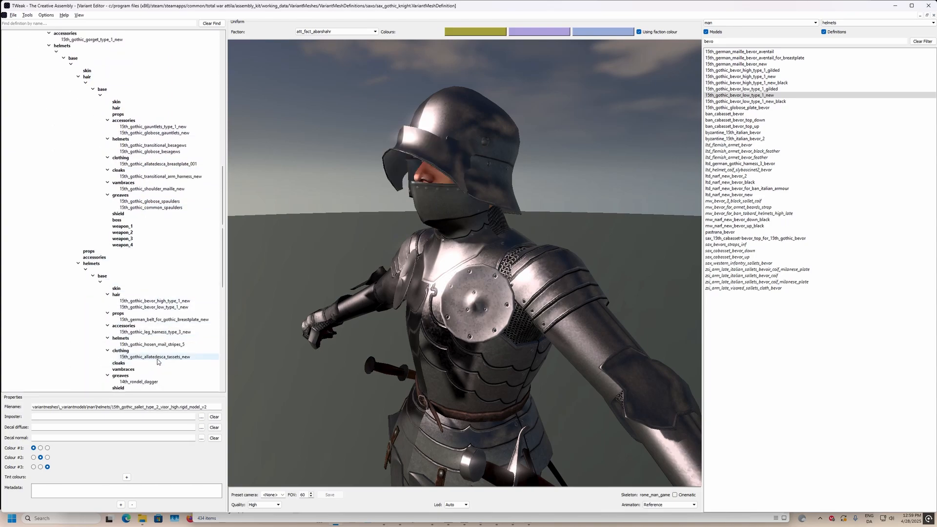
left_click(198, 307)
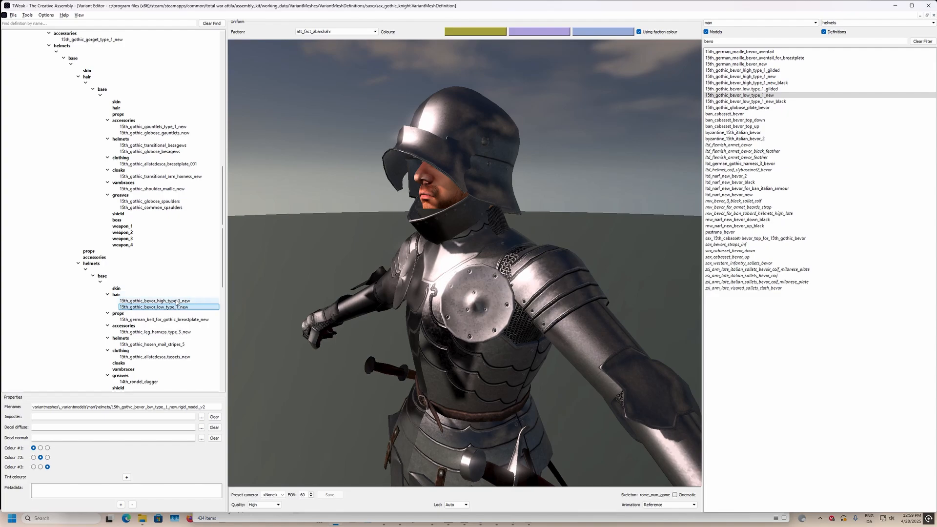
left_click(178, 301)
left_click_drag(303, 305, 253, 275)
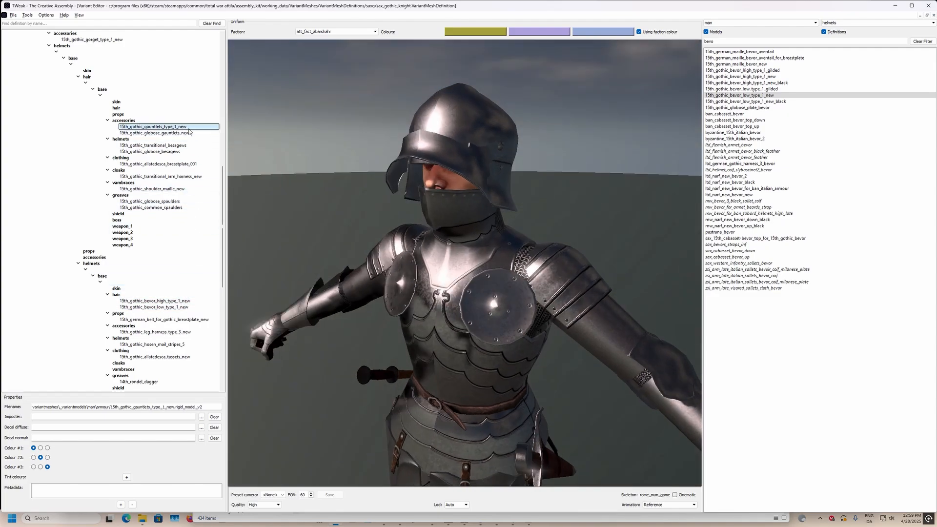
Step: Preview 15th_gothic_sallet_type_2_visor_low combined with 15th_gothic_bevor_low_type_1_new on the knight
scroll(190, 131, "up", 4)
left_click(145, 128)
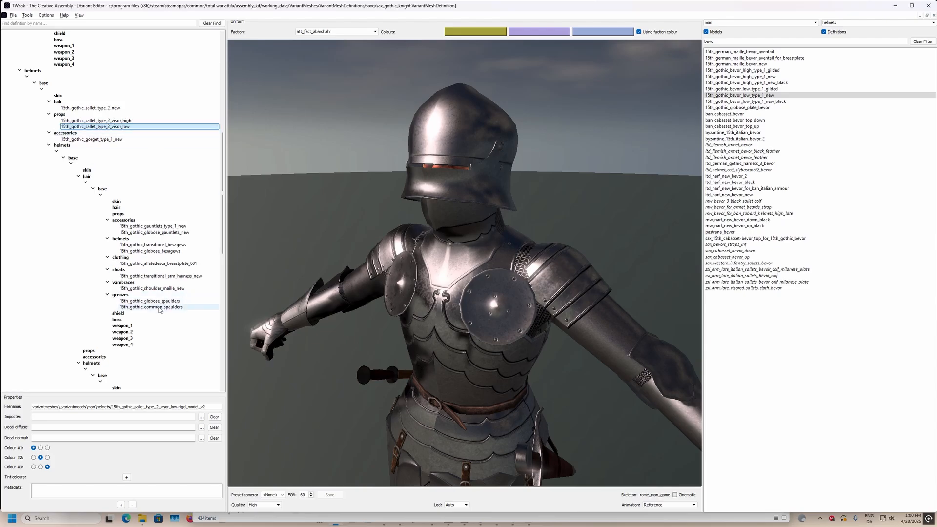
scroll(159, 303, "down", 3)
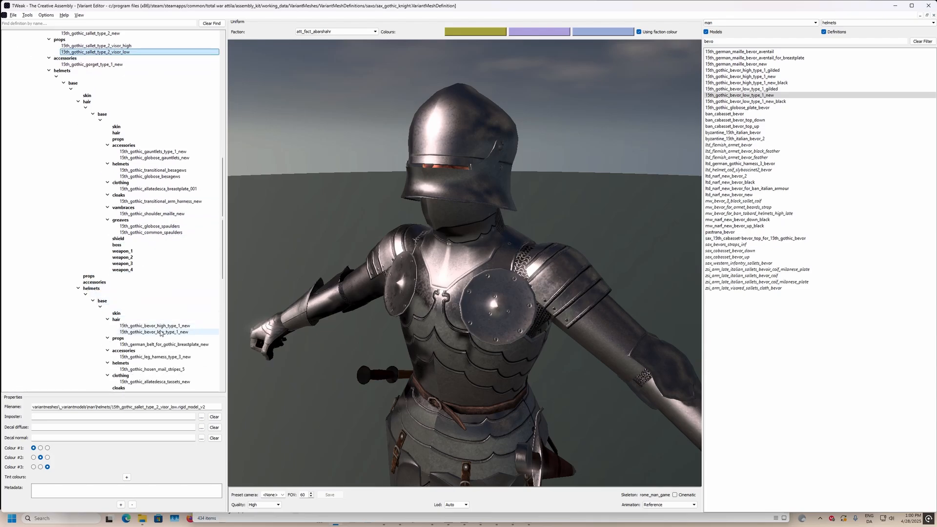
left_click(160, 333)
left_click_drag(273, 308, 405, 293)
Step: Preview sax_15th_c_gothic_warhammer in the main weapon_2 slot and inspect the weapon from below the figure
scroll(73, 349, "down", 12)
left_click(64, 388)
middle_click_drag(439, 337, 464, 147)
left_click_drag(474, 273, 493, 264)
scroll(514, 211, "down", 3)
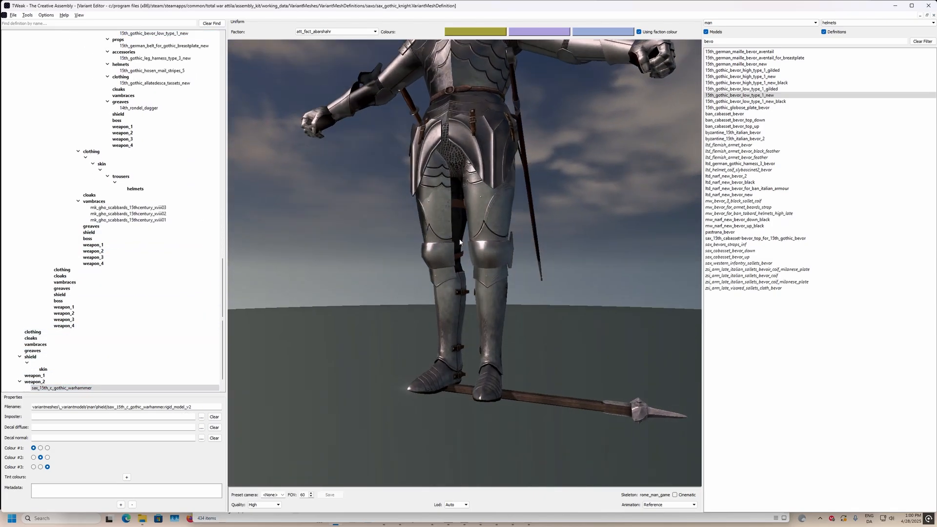
scroll(142, 315, "down", 1)
left_click_drag(589, 471, 424, 337)
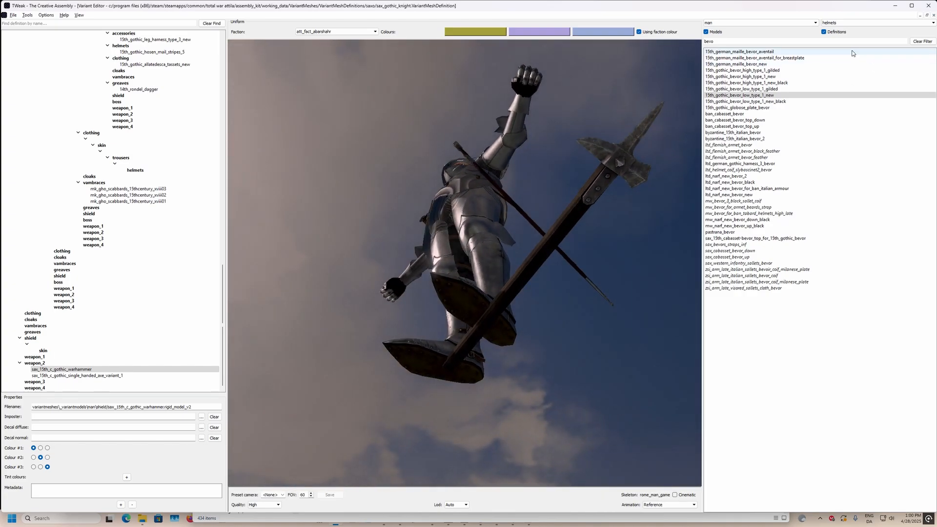
Step: Switch the model library from the helmets category to the shield category
left_click(859, 23)
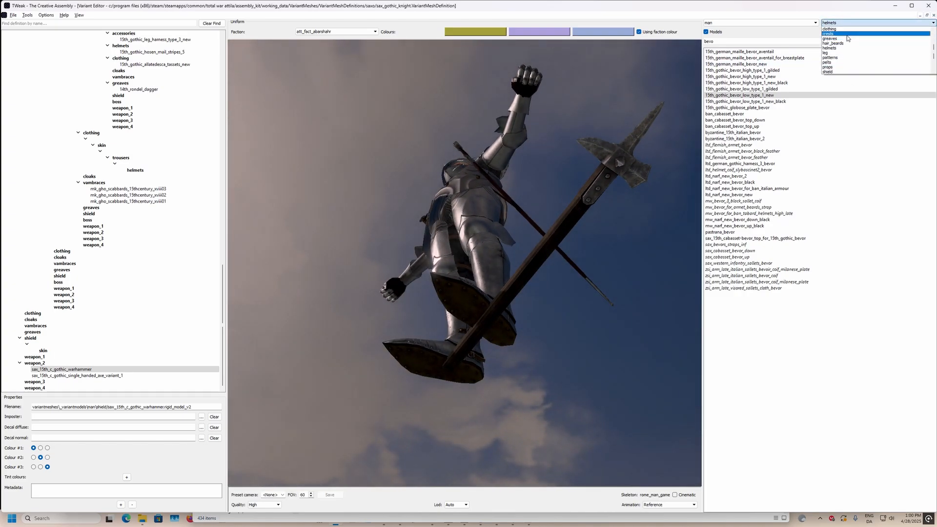
scroll(847, 41, "down", 3)
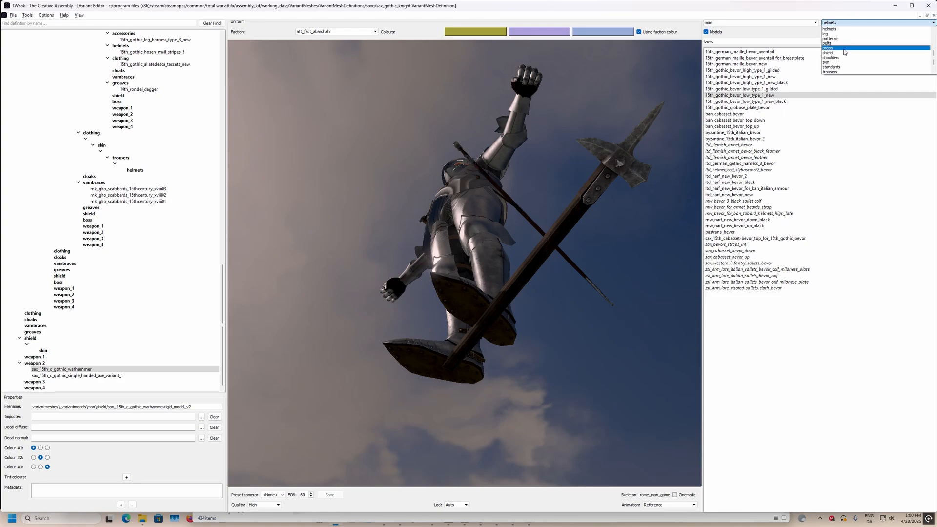
left_click(846, 52)
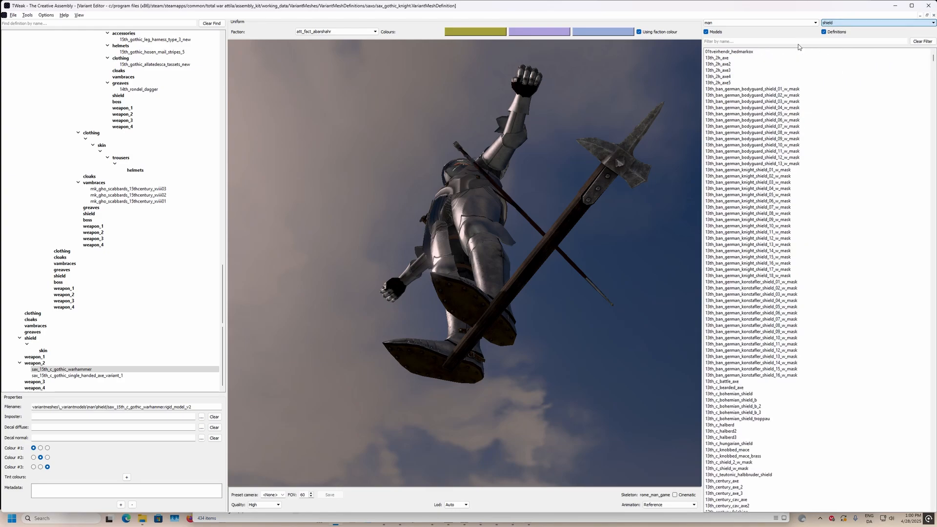
type("sax_")
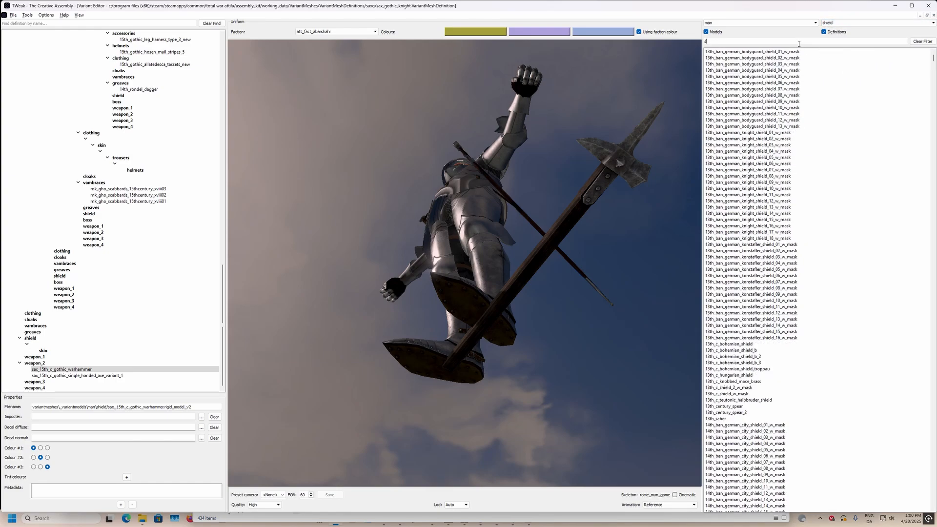
key("BackSpace")
key("BackSpace")
key("BackSpace")
key("BackSpace")
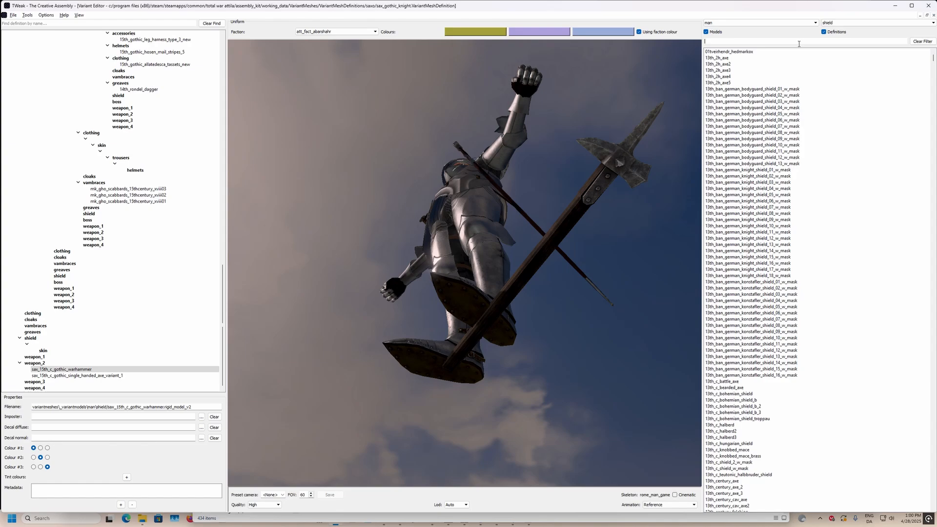
Step: Filter the shield category's models by "15th_" and find the sax_15th_c_gothic weapons
type("15th_")
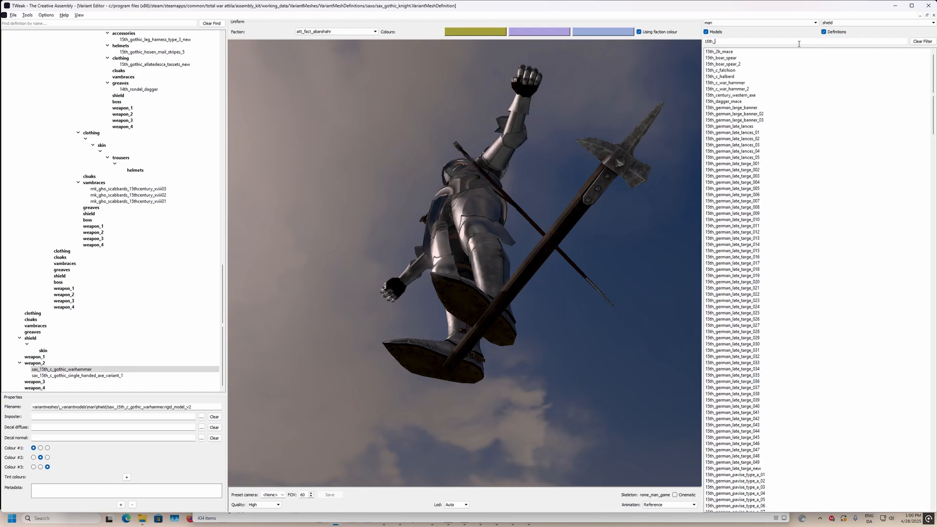
scroll(832, 195, "down", 20)
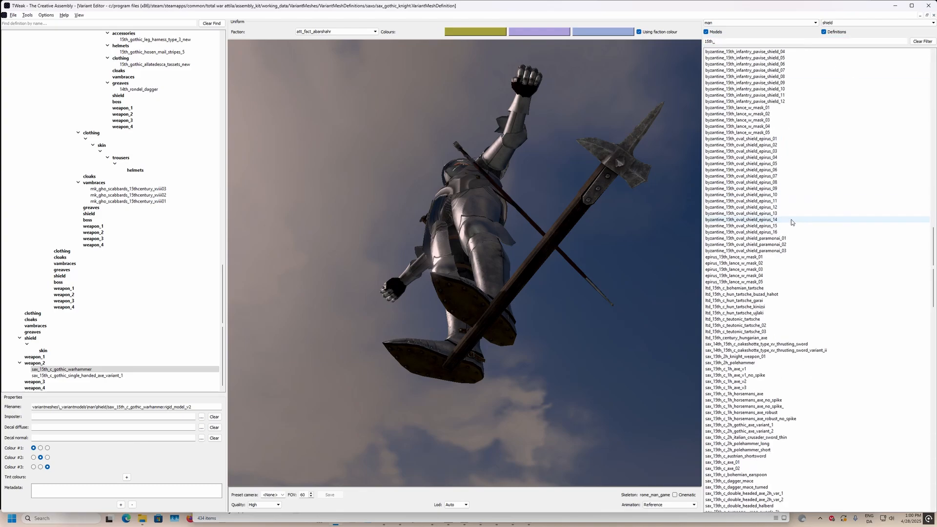
scroll(789, 218, "down", 7)
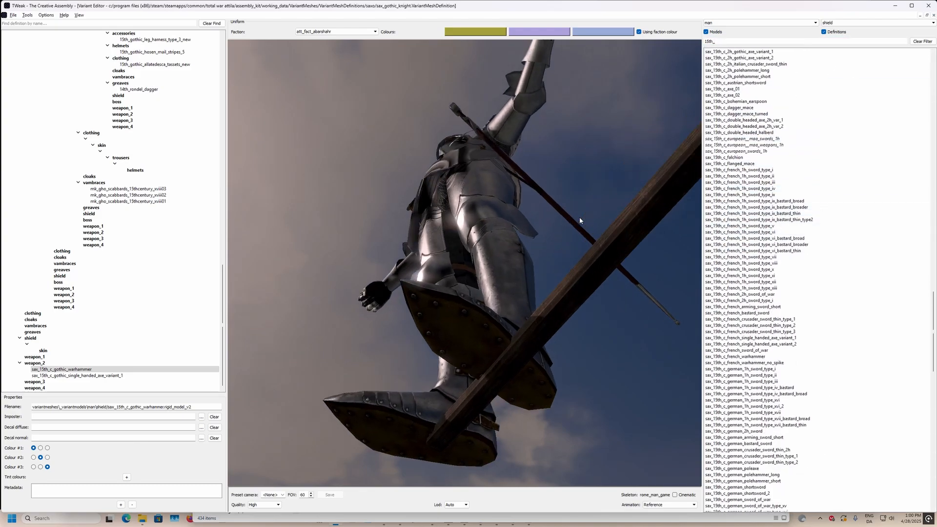
scroll(742, 297, "down", 7)
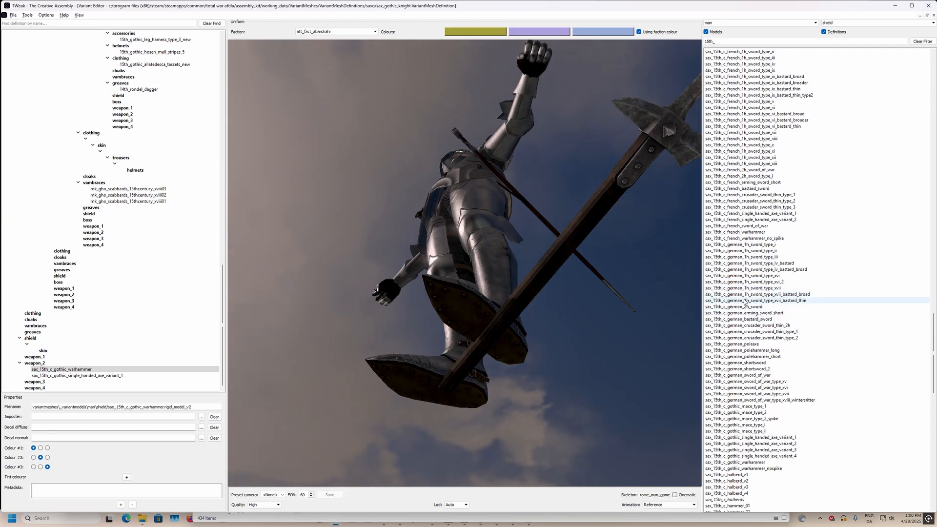
scroll(752, 244, "down", 17)
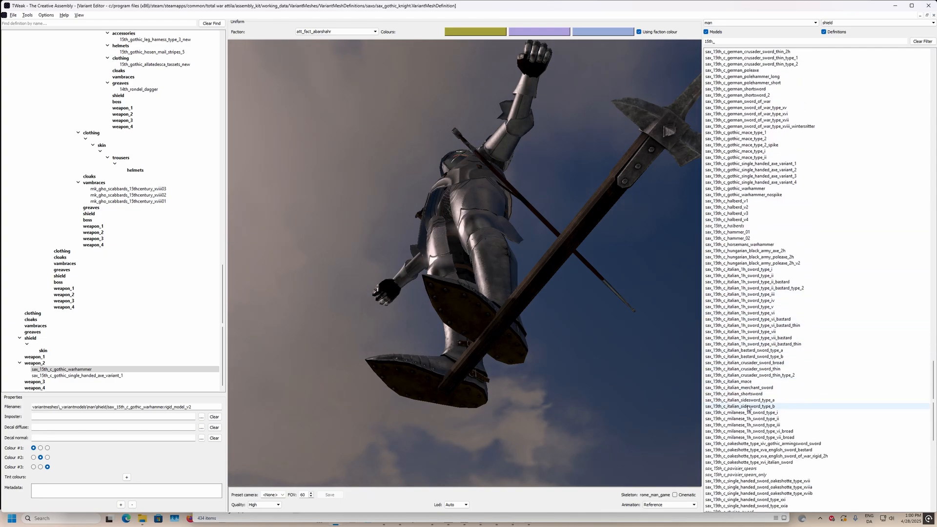
scroll(761, 413, "up", 8)
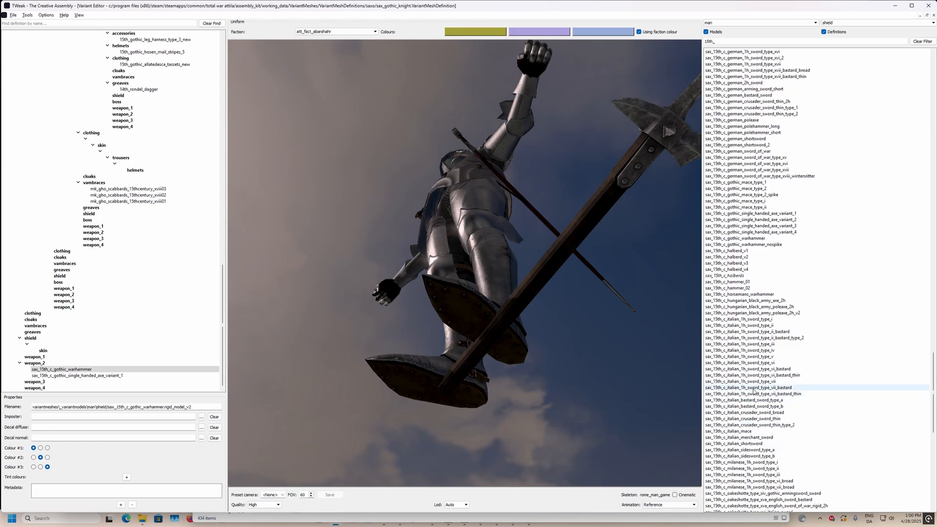
Step: Add sax_15th_c_gothic_single_handed_axe_variant_1 to the weapon_2 slot once more and view the axe from below
double_click(752, 263)
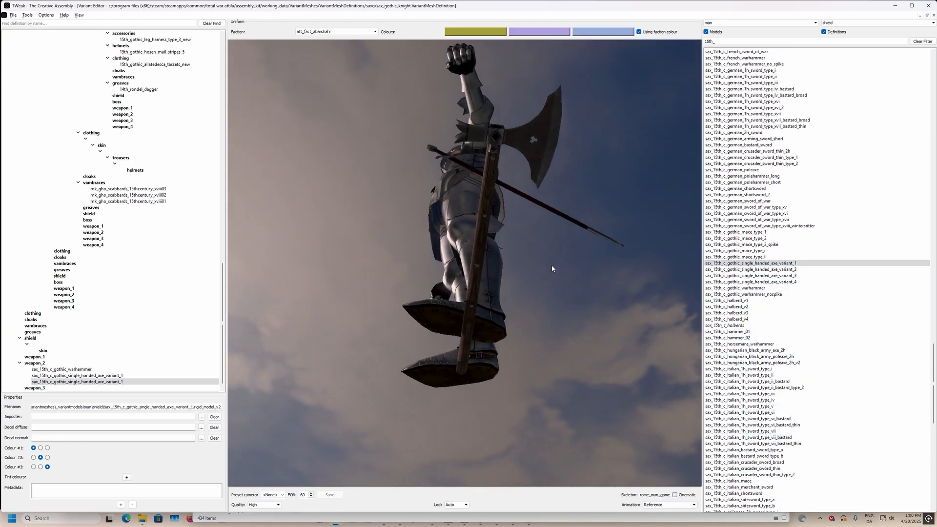
left_click_drag(552, 265, 533, 257)
mouse_move(533, 257)
right_mouse_down()
mouse_move(537, 287)
mouse_move(537, 272)
right_mouse_up()
right_click_drag(453, 169, 447, 209)
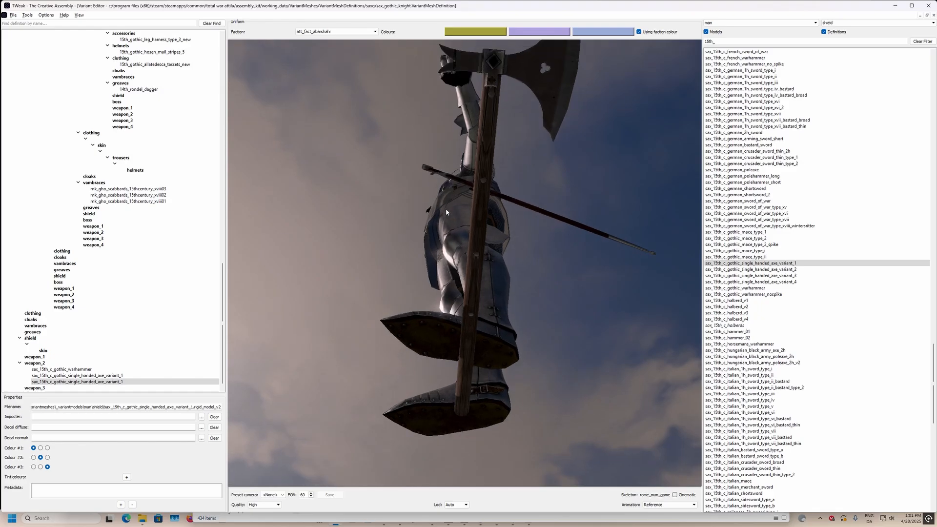
Step: Examine the single-handed axe from below and the fully armoured knight from the front and side
mouse_move(446, 209)
left_mouse_down()
mouse_move(442, 218)
mouse_move(455, 223)
left_mouse_up()
scroll(441, 218, "up", 1)
right_click_drag(455, 223, 455, 212)
left_click_drag(455, 212, 508, 239)
right_click_drag(508, 238, 508, 232)
left_click_drag(507, 232, 517, 257)
right_click_drag(518, 257, 512, 272)
scroll(488, 268, "down", 2)
left_click_drag(484, 266, 464, 249)
scroll(439, 388, "up", 8)
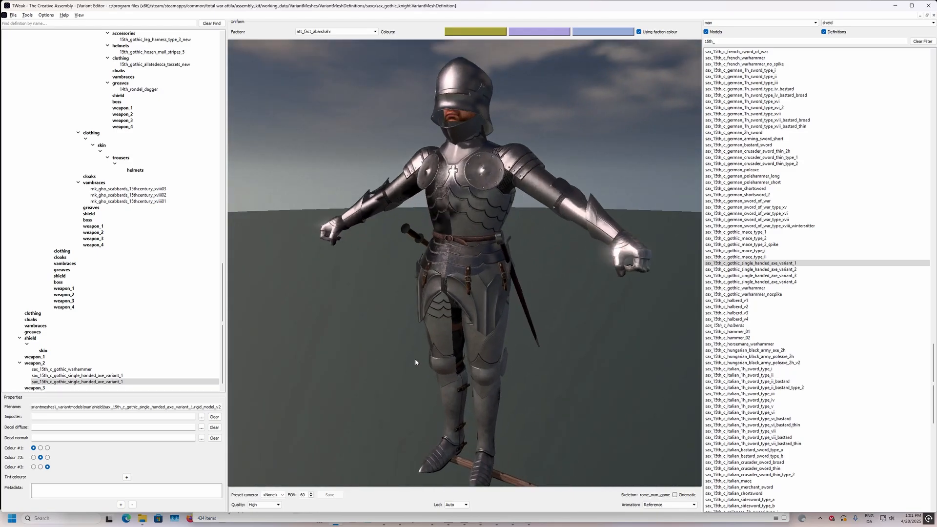
left_click_drag(413, 353, 457, 324)
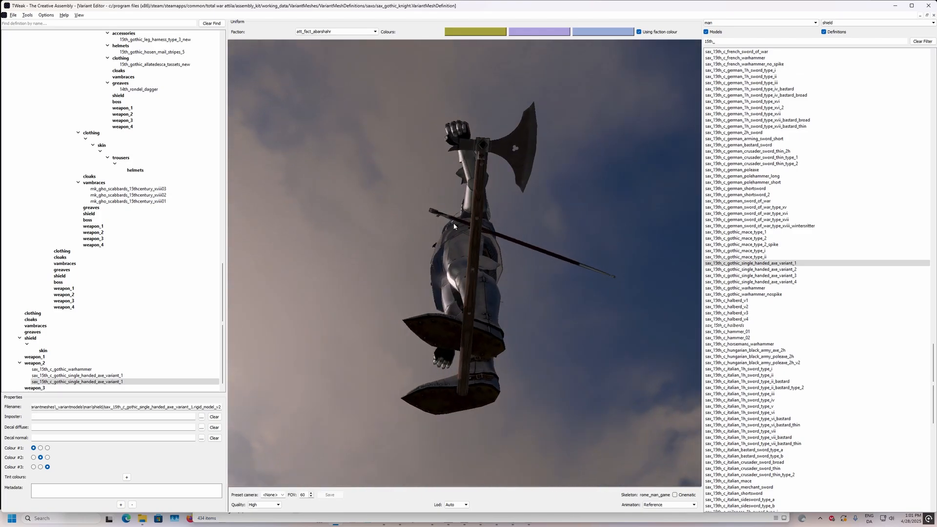
mouse_move(454, 226)
left_mouse_down()
mouse_move(486, 277)
mouse_move(462, 276)
mouse_move(436, 245)
mouse_move(437, 223)
left_mouse_up()
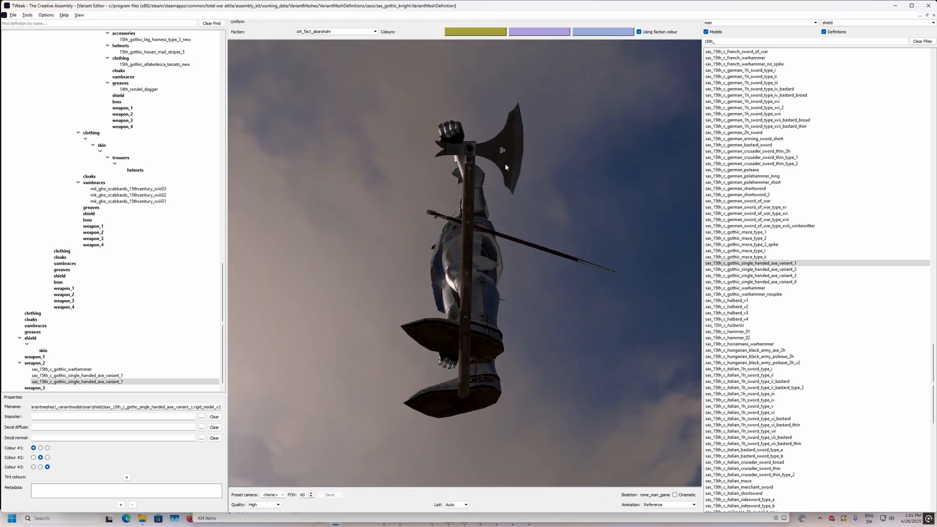
left_click_drag(505, 163, 463, 210)
scroll(463, 210, "up", 3)
middle_click_drag(463, 210, 450, 231)
left_click_drag(450, 231, 491, 230)
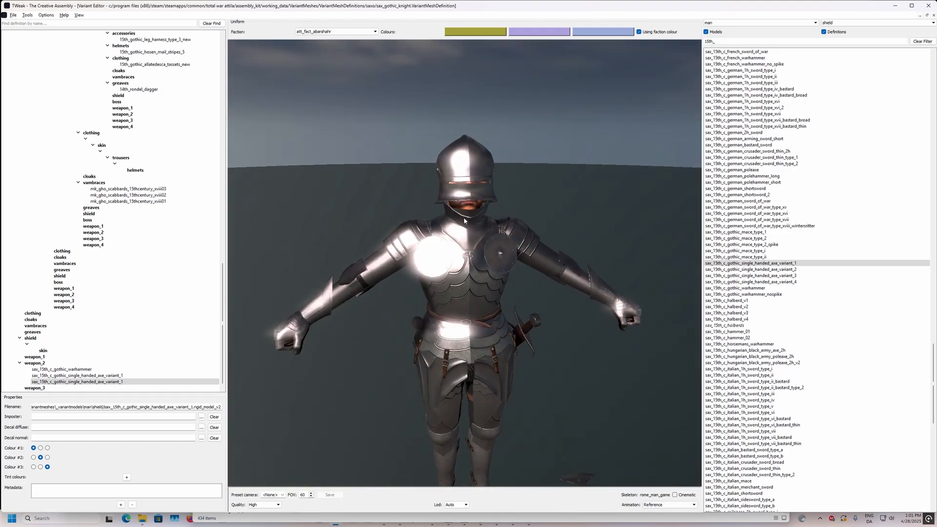
Step: Compare the two sax_15th_c_gothic_single_handed_axe_variant_1 entries in weapon_2 and delete the duplicate
left_click(119, 376)
mouse_move(366, 326)
left_mouse_down()
mouse_move(389, 294)
mouse_move(375, 286)
mouse_move(397, 293)
mouse_move(361, 310)
left_mouse_up()
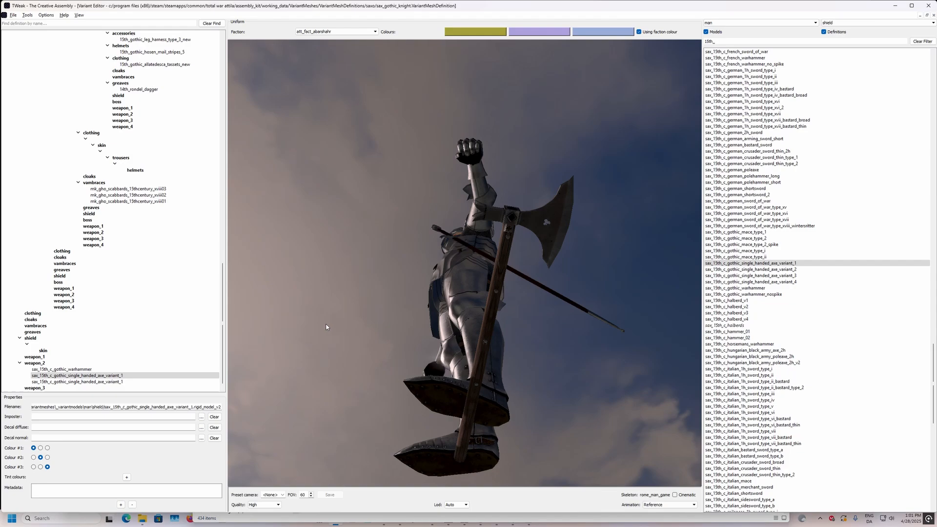
left_click(146, 382)
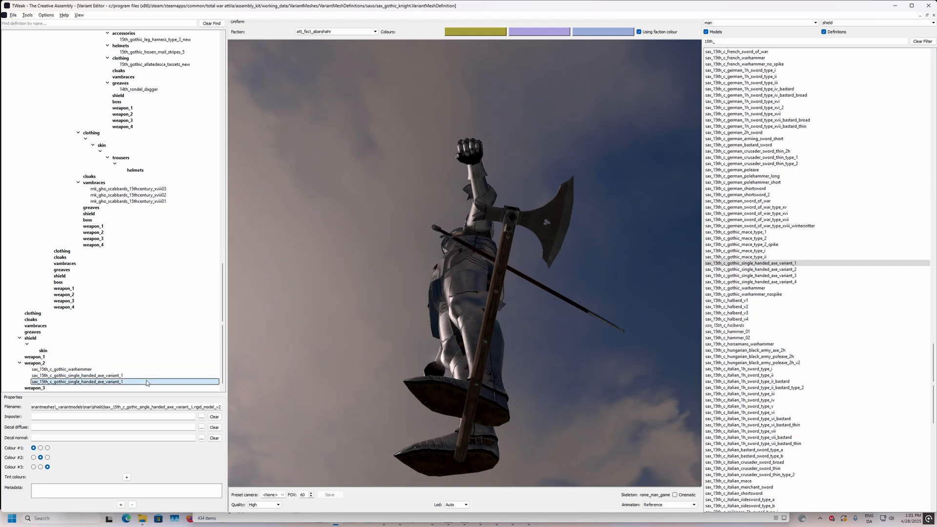
Step: Add sax_15th_c_gothic_single_handed_axe_variant_2 and sax_15th_c_gothic_single_handed_axe_variant_4 to the weapon_2 slot
left_click(798, 270)
left_click_drag(580, 277, 635, 279)
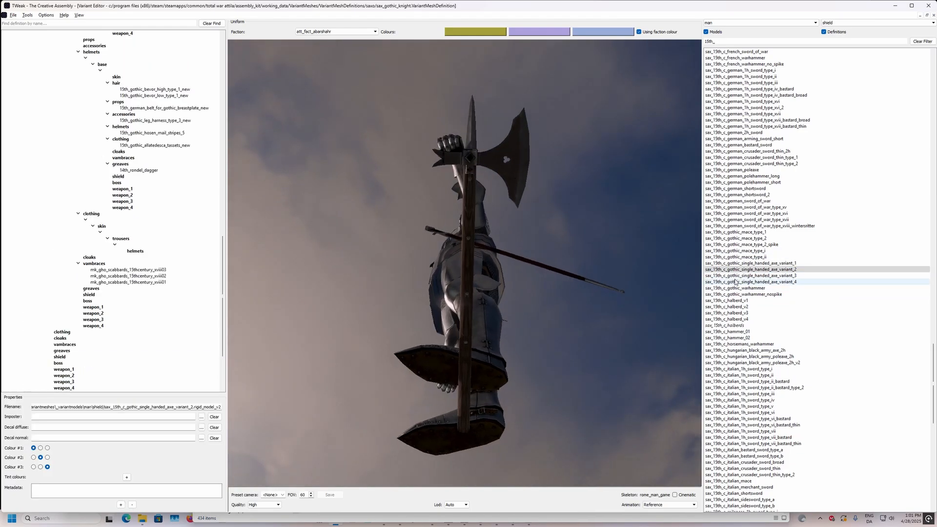
left_click(737, 283)
scroll(414, 280, "up", 2)
scroll(359, 290, "down", 1)
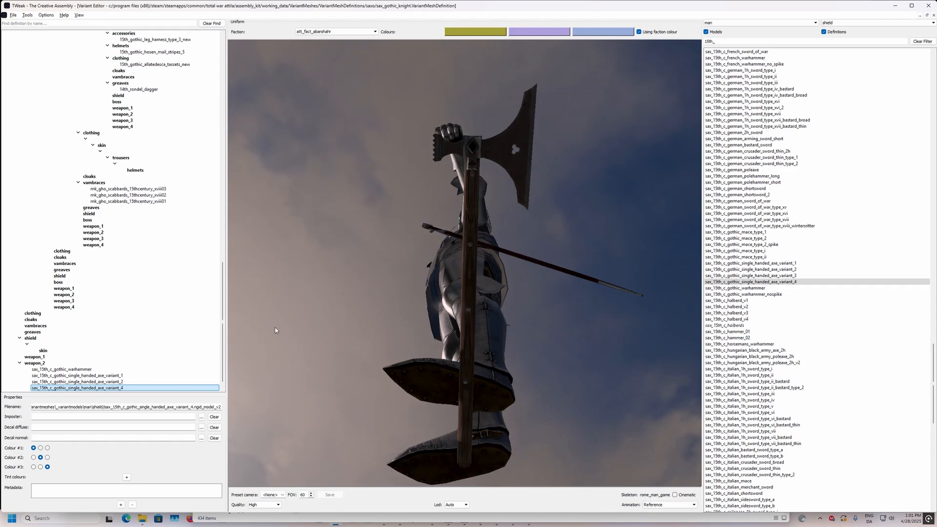
Step: Preview the gothic warhammer and sax_15th_c_gothic_single_handed_axe_variant_4 among the weapon_2 alternatives
left_click(165, 364)
left_click(166, 370)
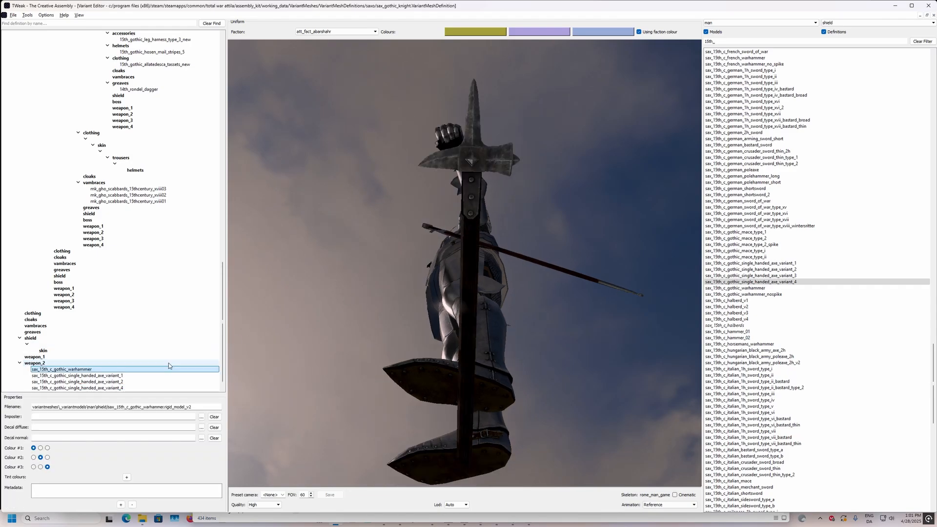
scroll(167, 363, "down", 1)
left_click(138, 376)
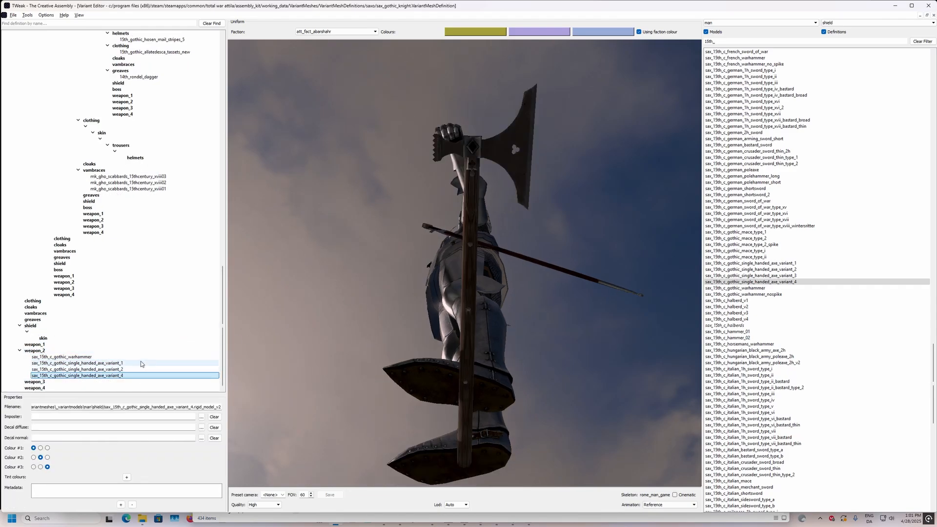
Step: Filter the shield category's models by "saxo_"
left_click(766, 42)
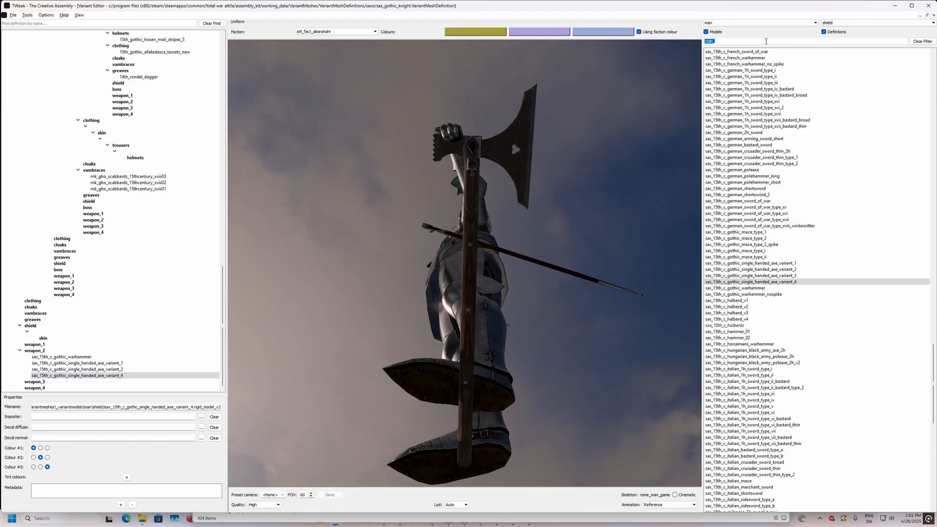
type("saxo_1")
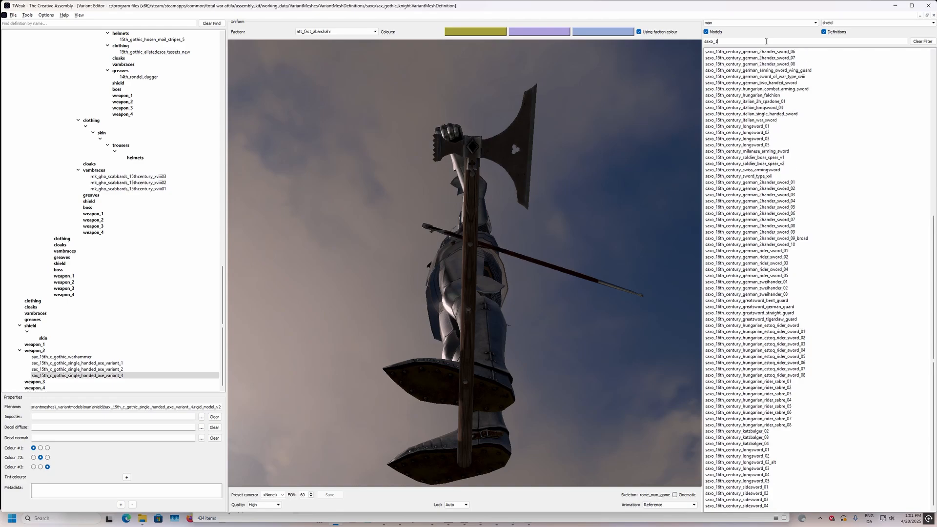
Step: Save the sax_gothic_knight definition and its colours
left_click_drag(563, 133, 534, 160)
middle_click_drag(534, 160, 536, 128)
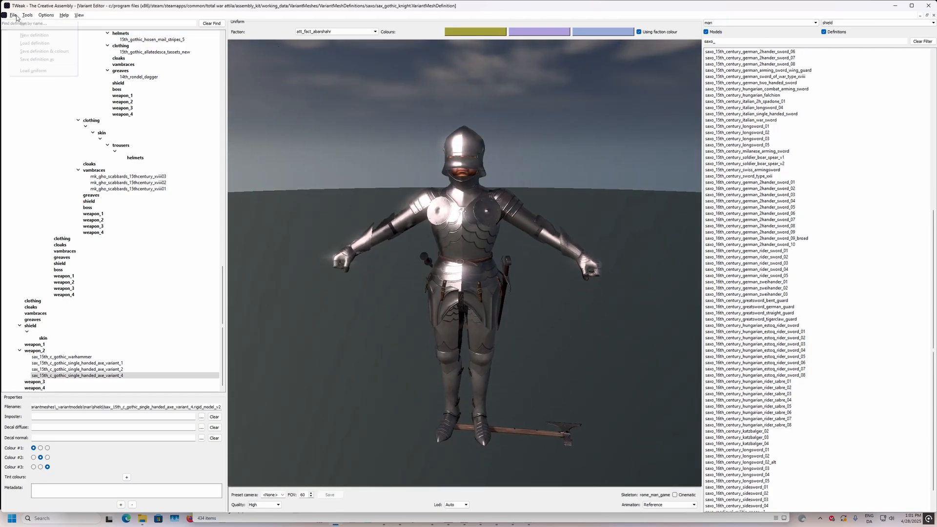
left_click(31, 52)
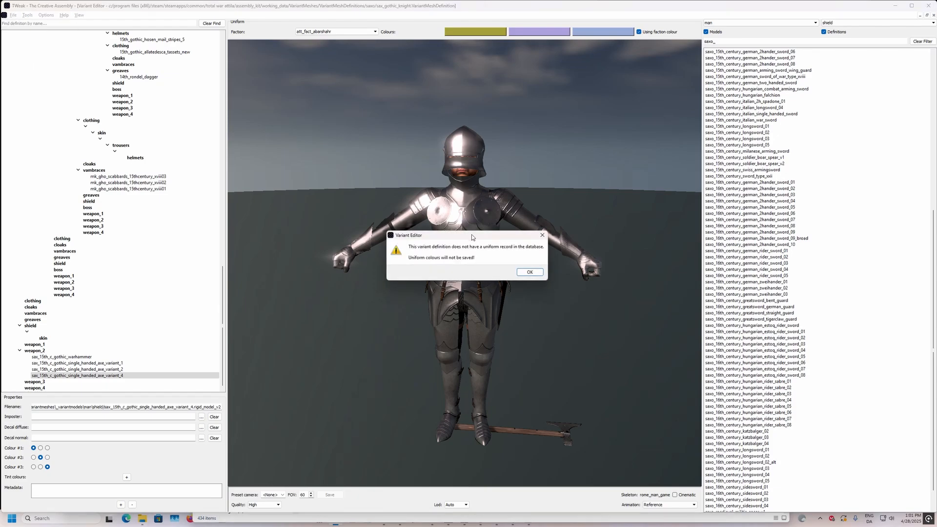
left_click(530, 272)
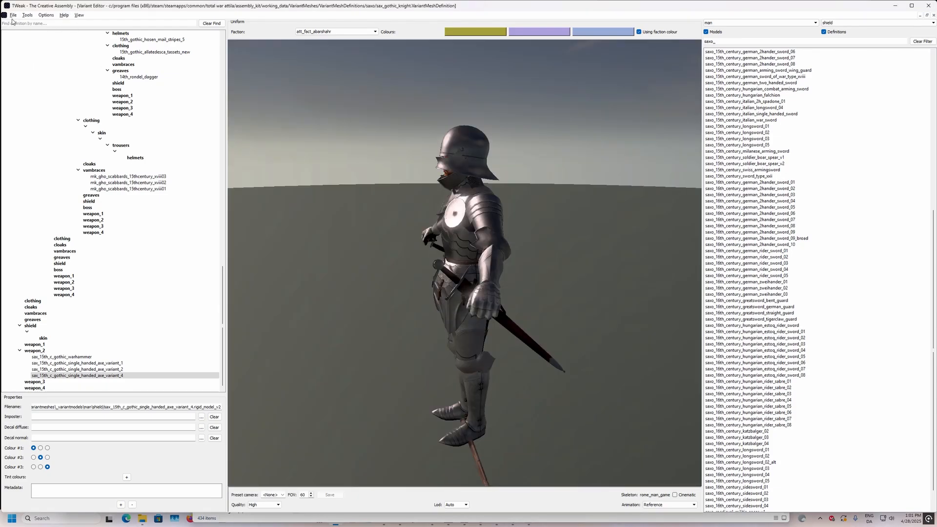
Step: Create a new helmet definition from a template and expand its helmets slot to show the crest, cheeks, face and neck sub-slots
left_click(14, 16)
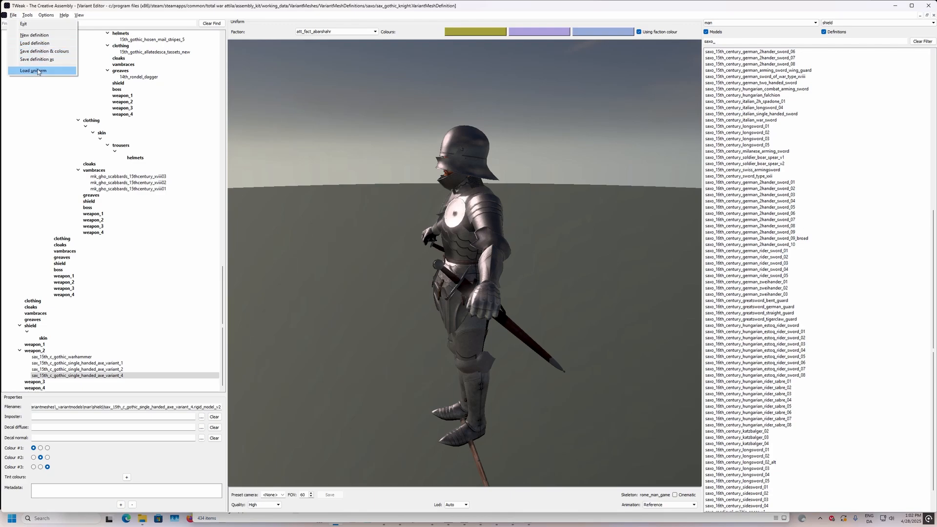
left_click(44, 38)
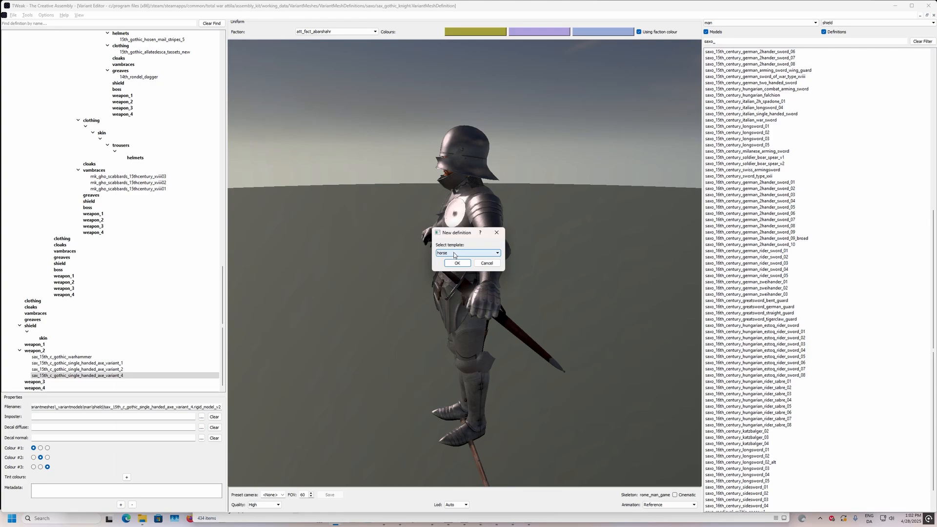
left_click(456, 263)
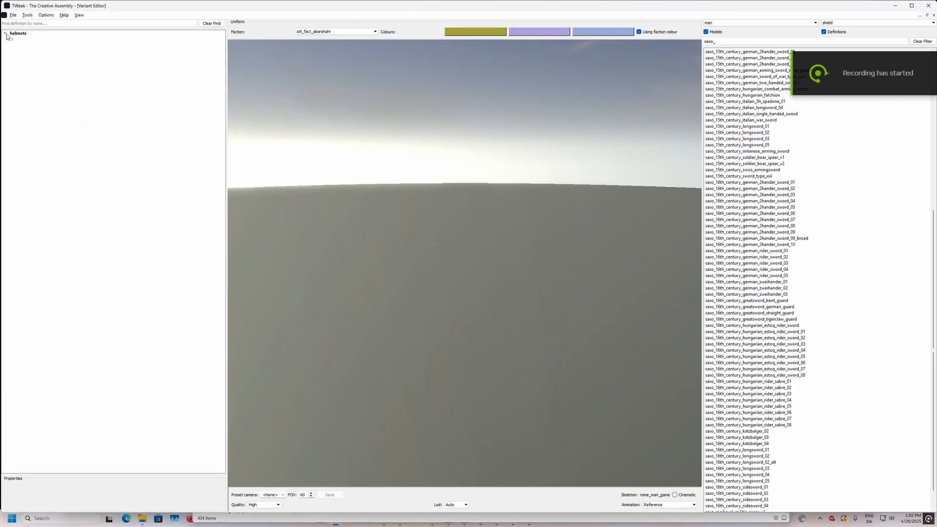
left_click(5, 33)
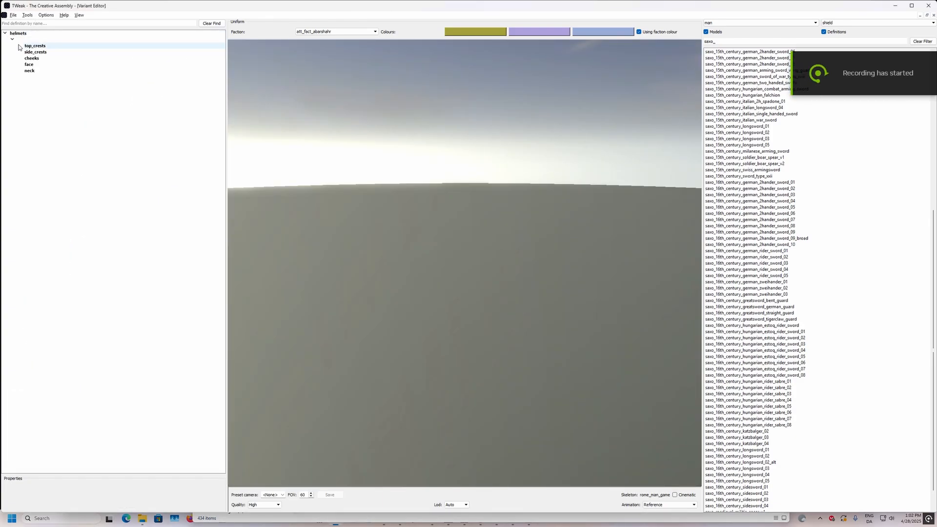
left_click(855, 24)
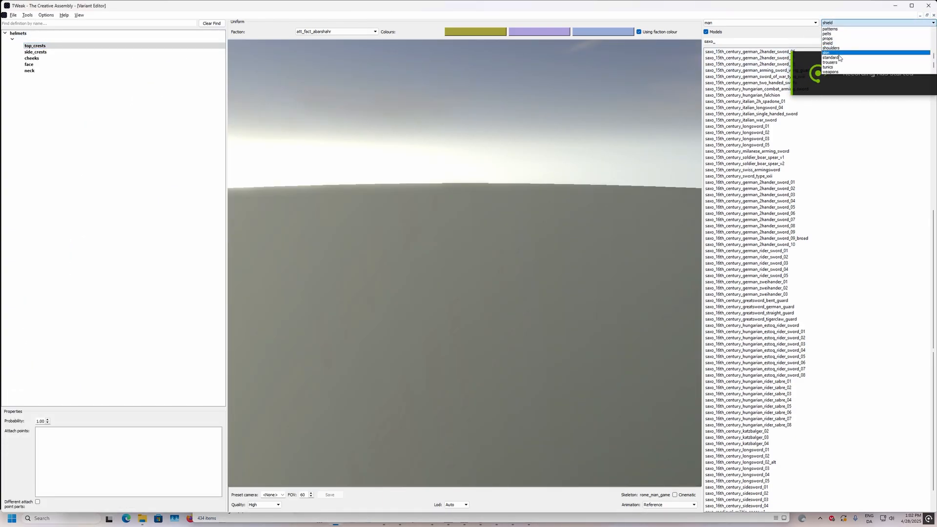
left_click(840, 58)
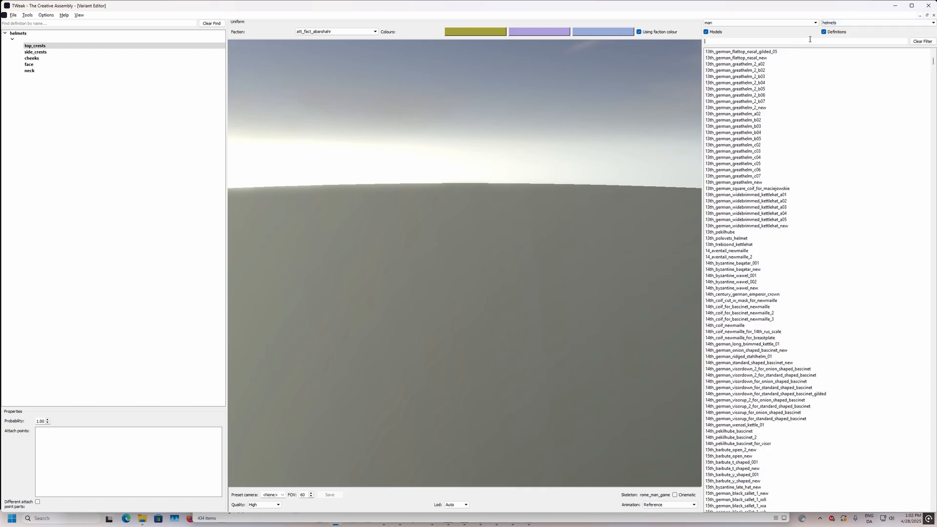
type("frank_sal")
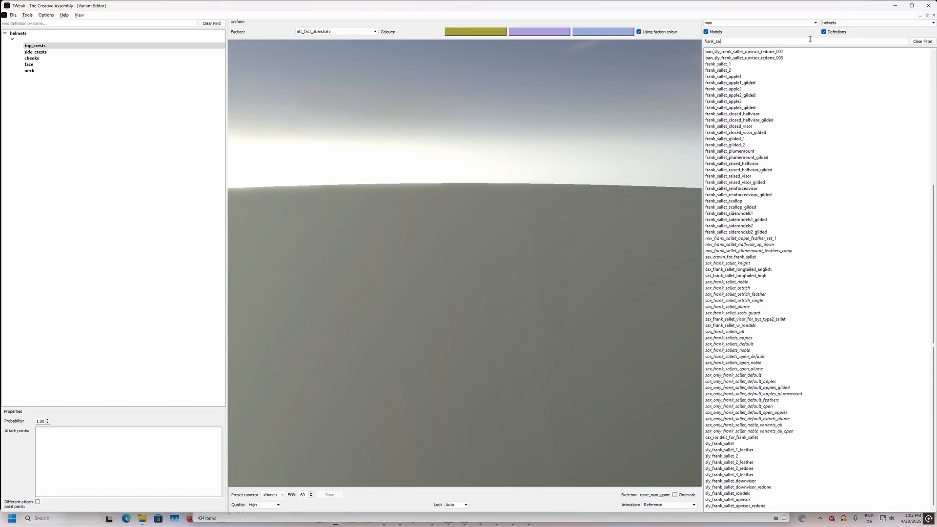
type("l")
Step: Add frank_sallet_1 and frank_sallet_2 to the top_crests slot
double_click(730, 64)
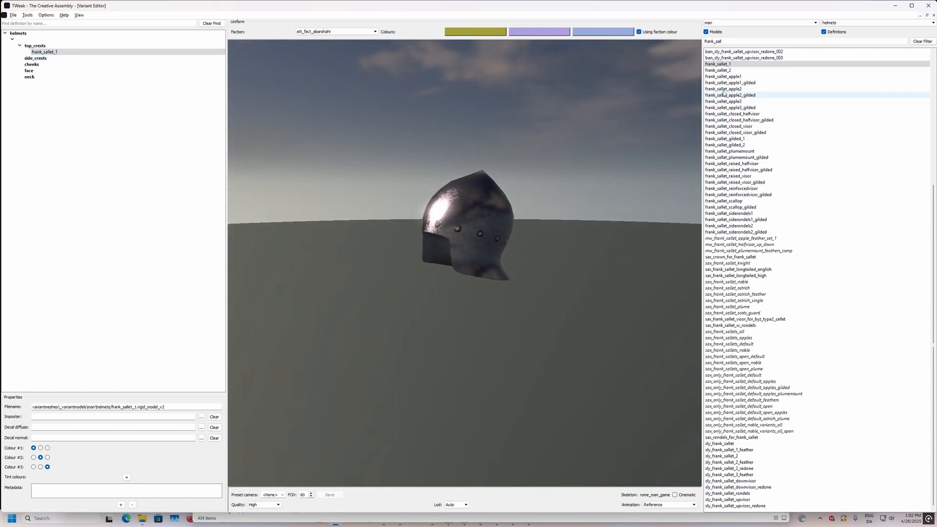
left_click(728, 70)
double_click(727, 70)
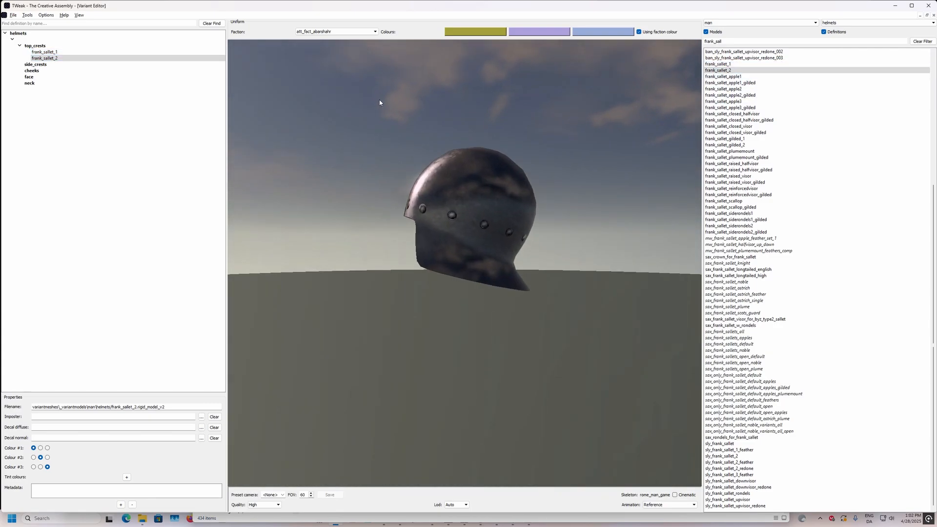
Step: Add frank_sallet_closed_visor and frank_sallet_raised_visor to the side_crests slot
left_click(141, 64)
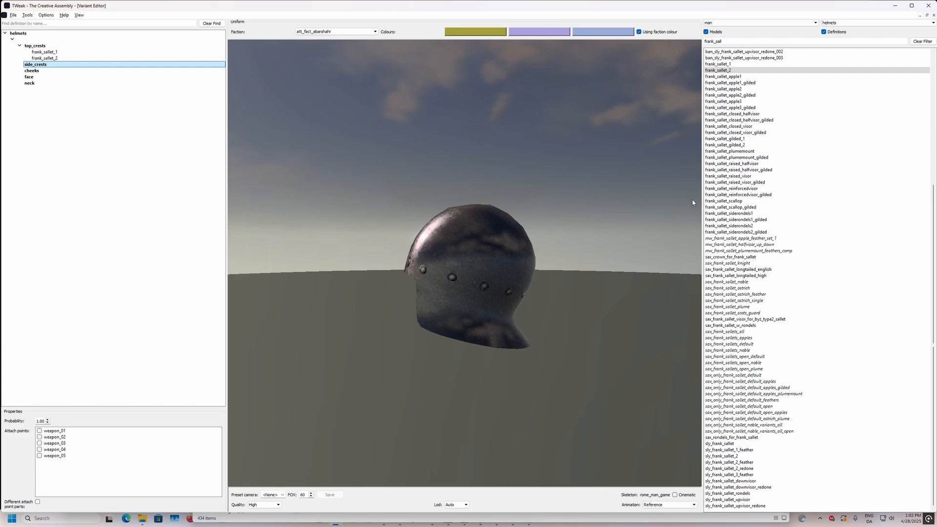
left_click_drag(554, 190, 605, 153)
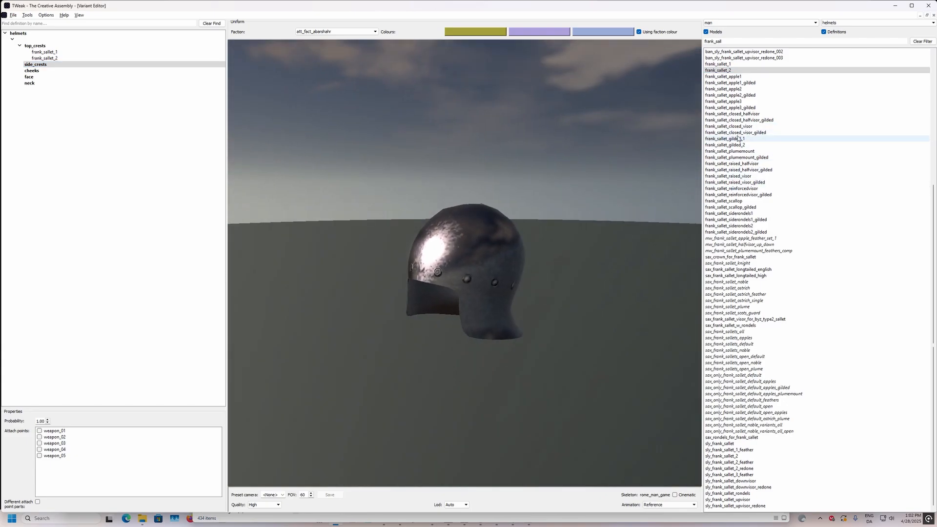
double_click(754, 128)
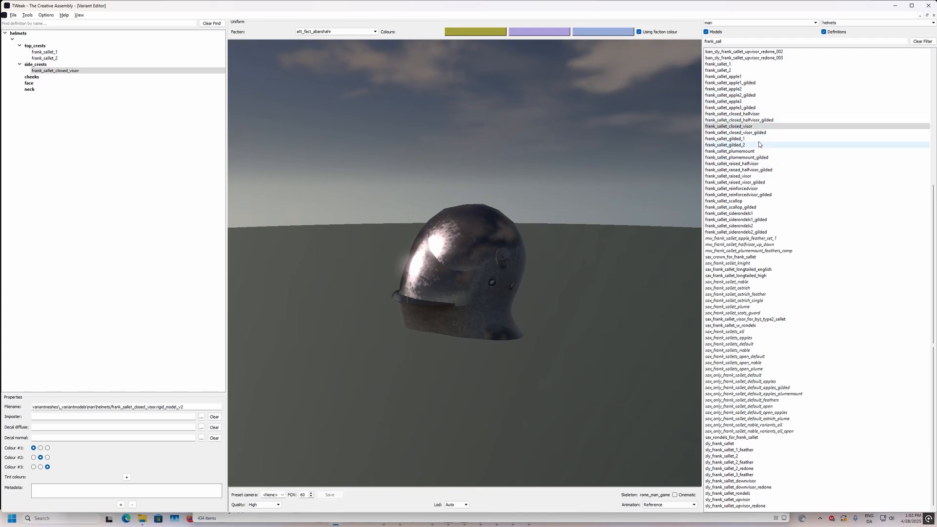
scroll(756, 215, "up", 2)
scroll(757, 214, "up", 3)
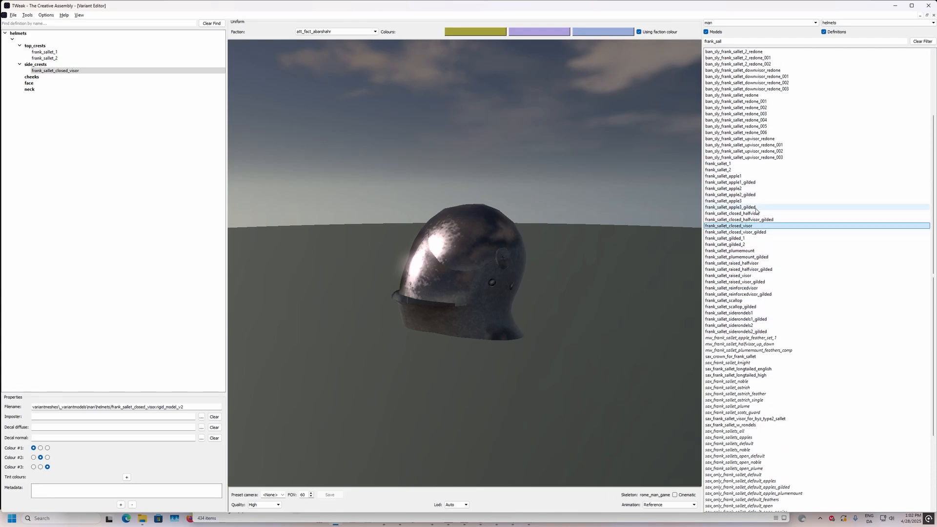
left_click(756, 276)
double_click(756, 276)
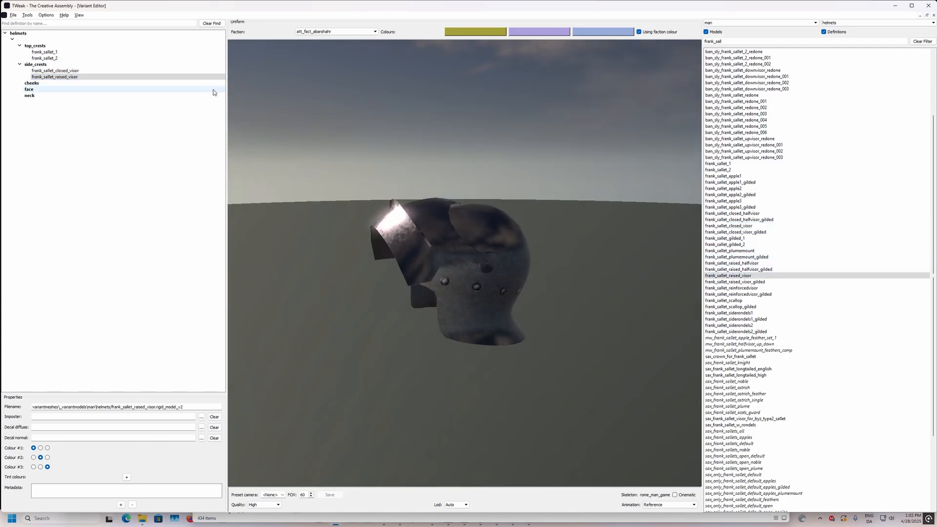
Step: Preview the two sallets in top_crests in combination with the closed and raised visors in side_crests
left_click(96, 71)
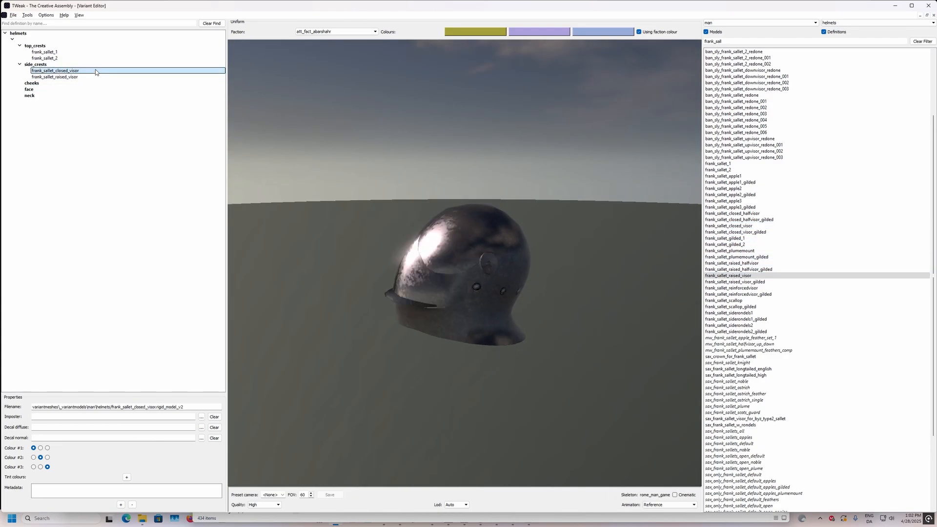
left_click(95, 66)
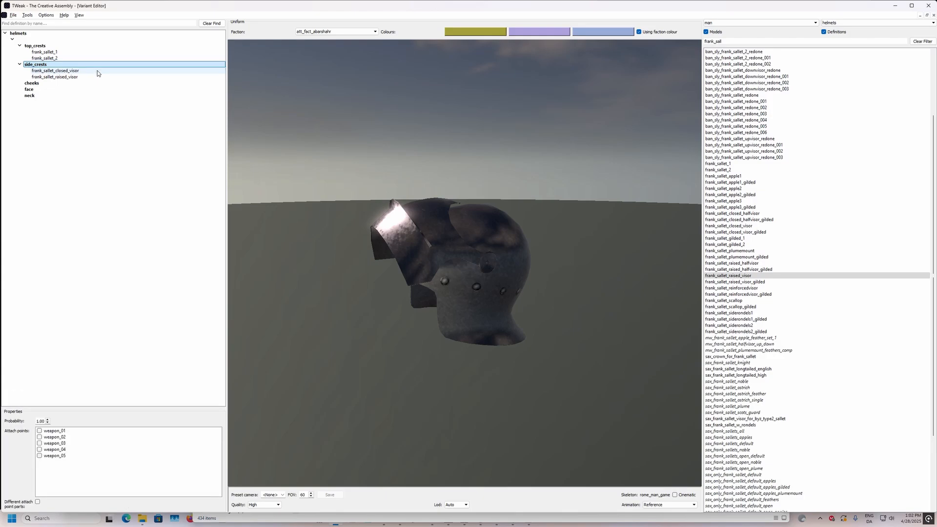
left_click(98, 71)
left_click(96, 58)
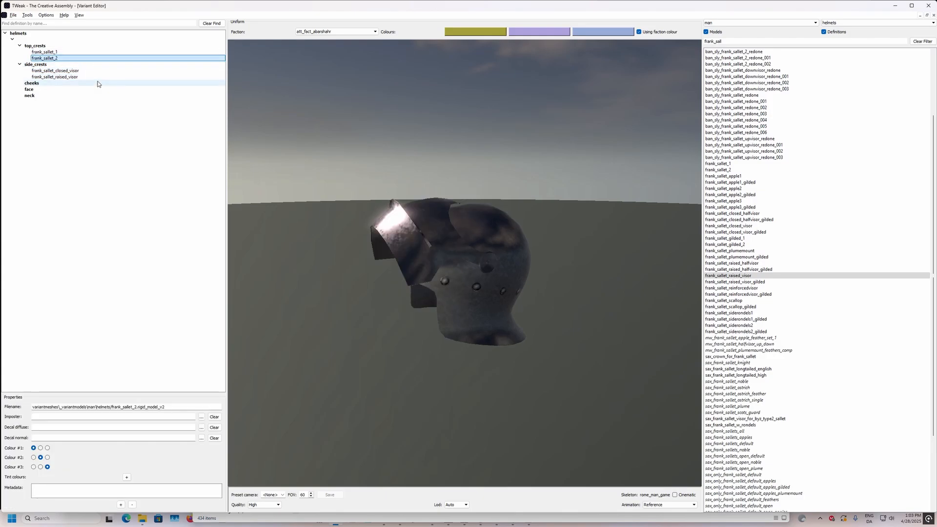
left_click(98, 77)
left_click(99, 71)
left_click_drag(481, 129, 565, 144)
left_click_drag(243, 95, 283, 97)
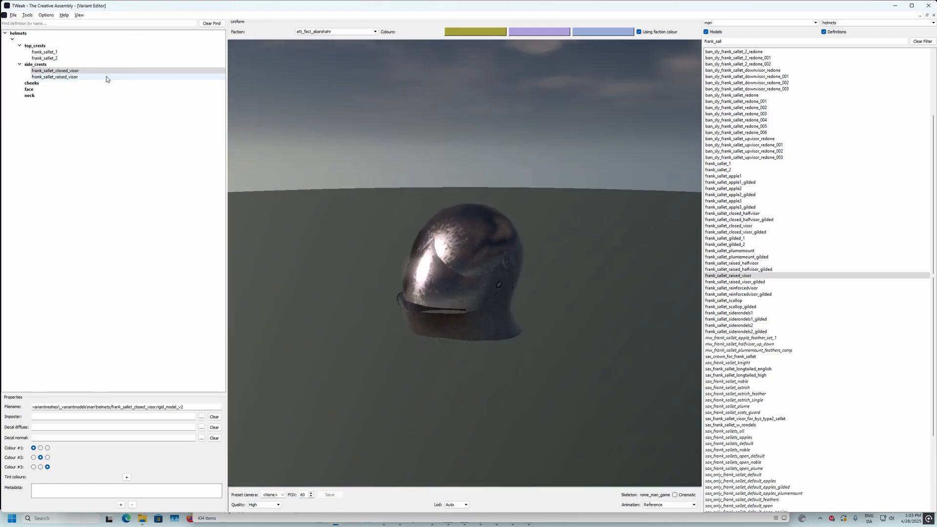
left_click(89, 59)
left_click(83, 51)
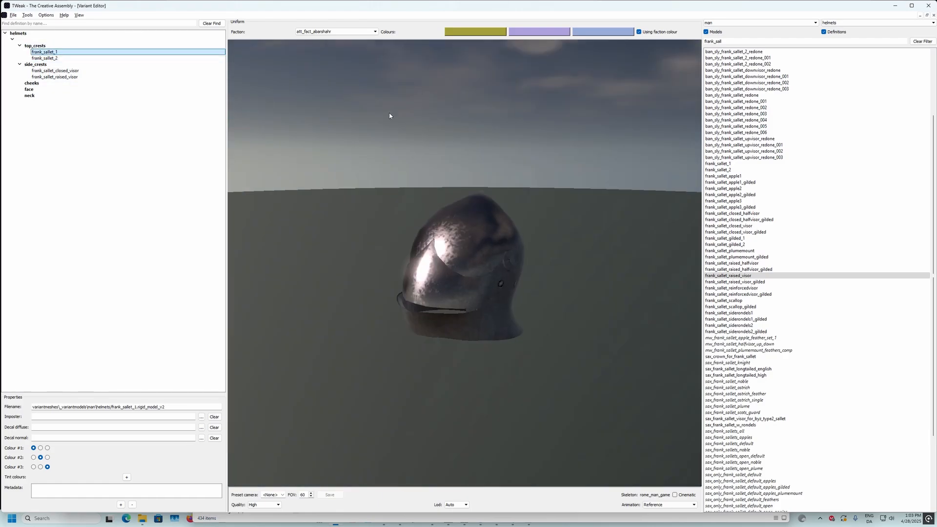
left_click(89, 77)
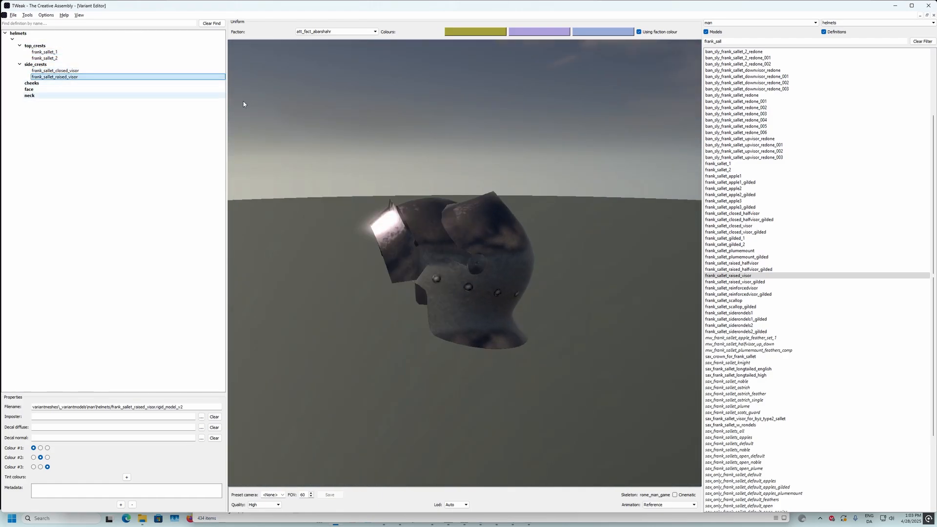
left_click_drag(243, 101, 472, 142)
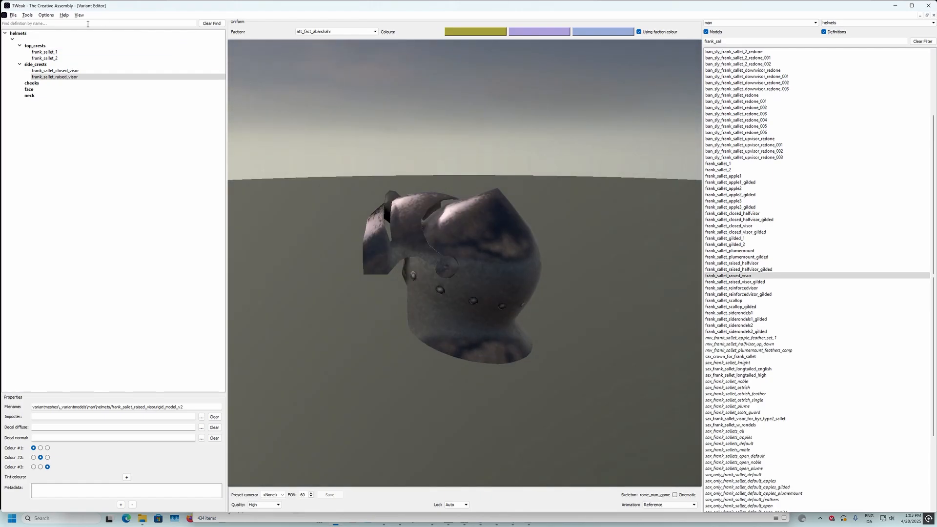
Step: Duplicate the sallet entry inside the helmets slot as a second alternative
left_click(18, 33)
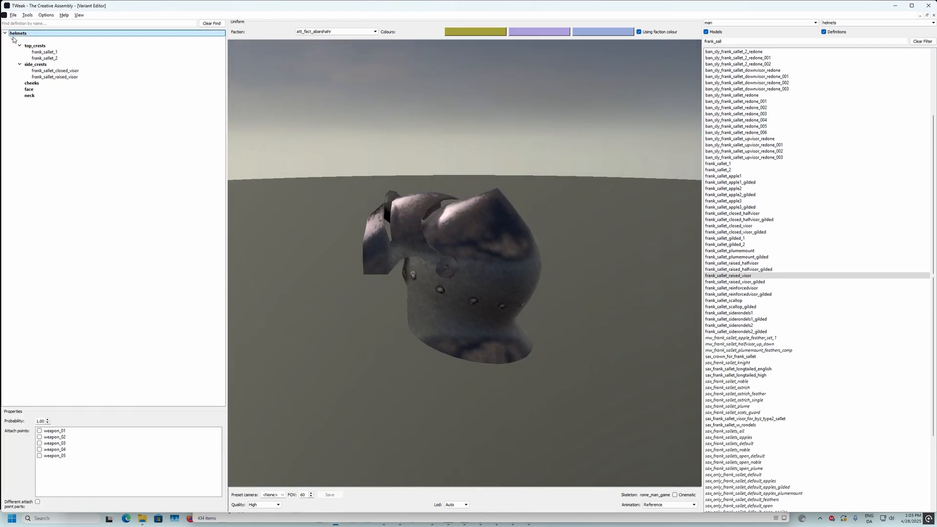
left_click(13, 39)
right_click(33, 34)
left_click(48, 47)
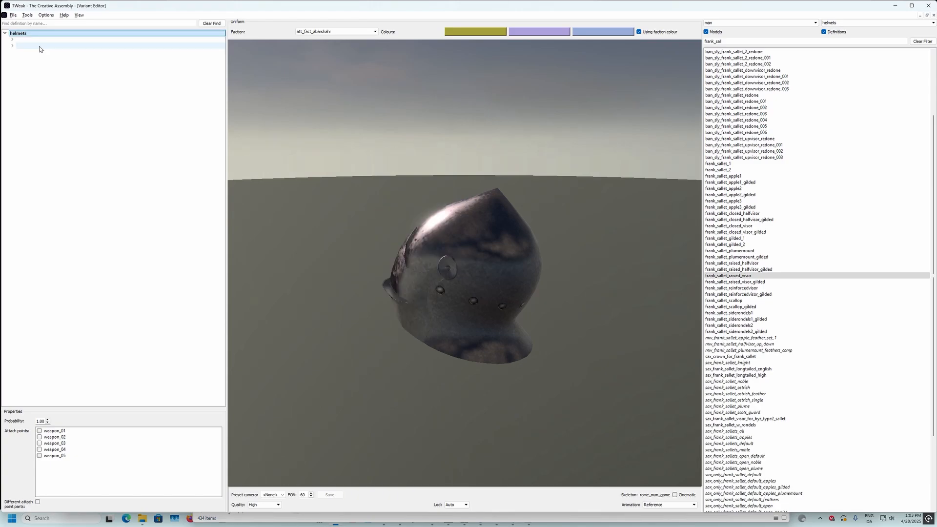
Step: Expand the duplicated sallet entry and delete both visors from its side_crests slot
left_click(15, 46)
left_click(19, 52)
left_click(28, 58)
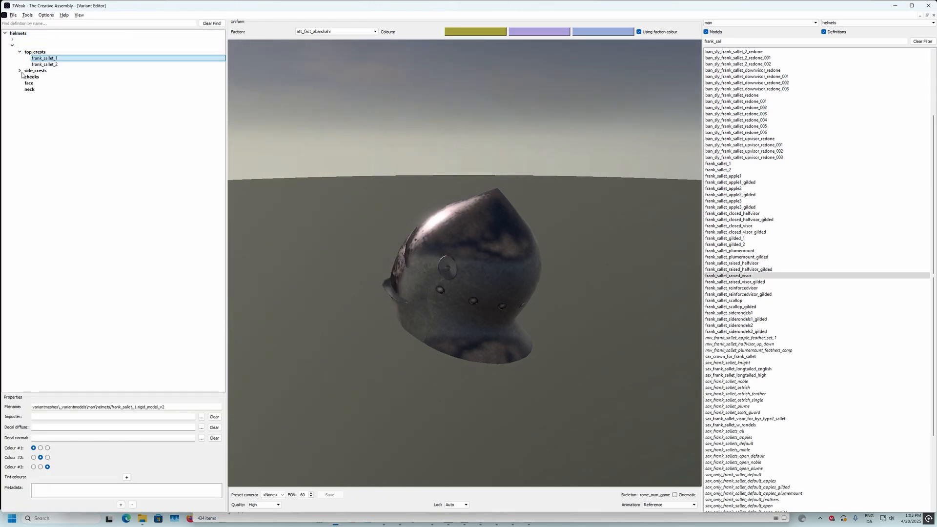
left_click(19, 71)
left_click(31, 72)
left_click(38, 77)
key("Delete")
key("Delete")
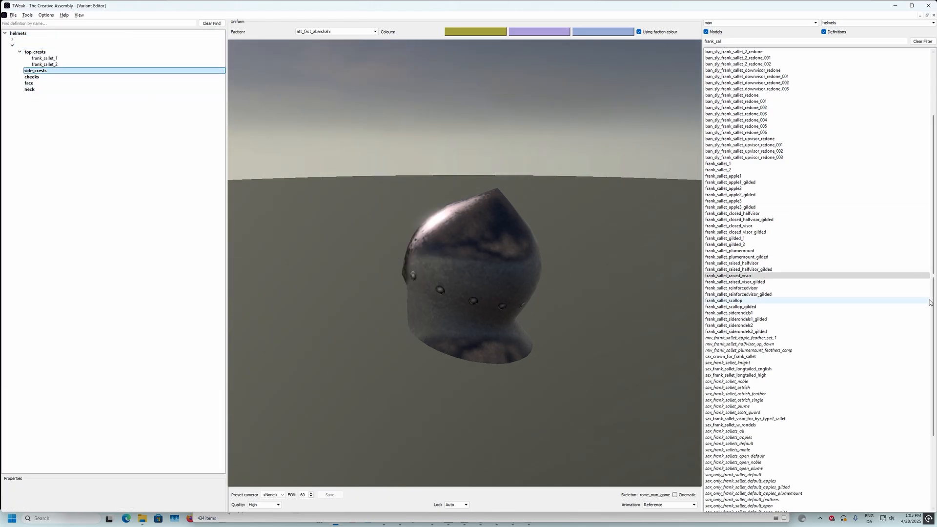
Step: Add frank_sallet_siderondels1, frank_sallet_siderondels2 and frank_sallet_siderondels1_gilded to the duplicated entry's side_crests slot
middle_click_drag(630, 207, 616, 224)
double_click(752, 315)
middle_click_drag(569, 281, 482, 240)
scroll(516, 242, "up", 3)
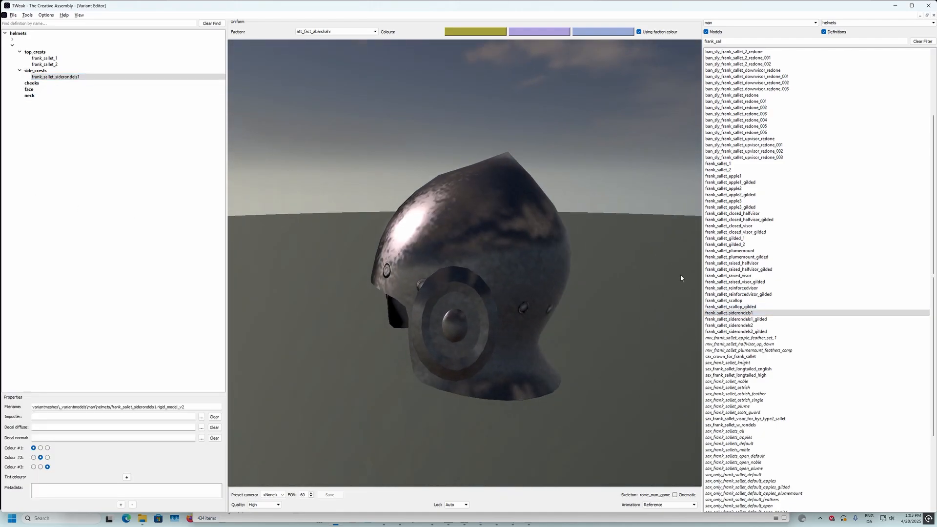
left_click(748, 325)
double_click(749, 326)
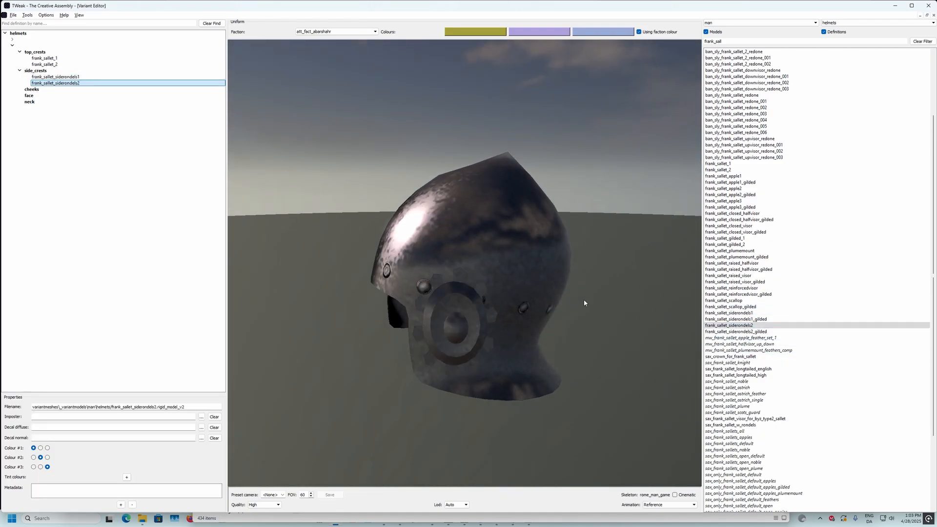
middle_click_drag(586, 303, 523, 274)
left_click(754, 319)
double_click(754, 319)
double_click(730, 306)
left_click(105, 96)
key("Delete")
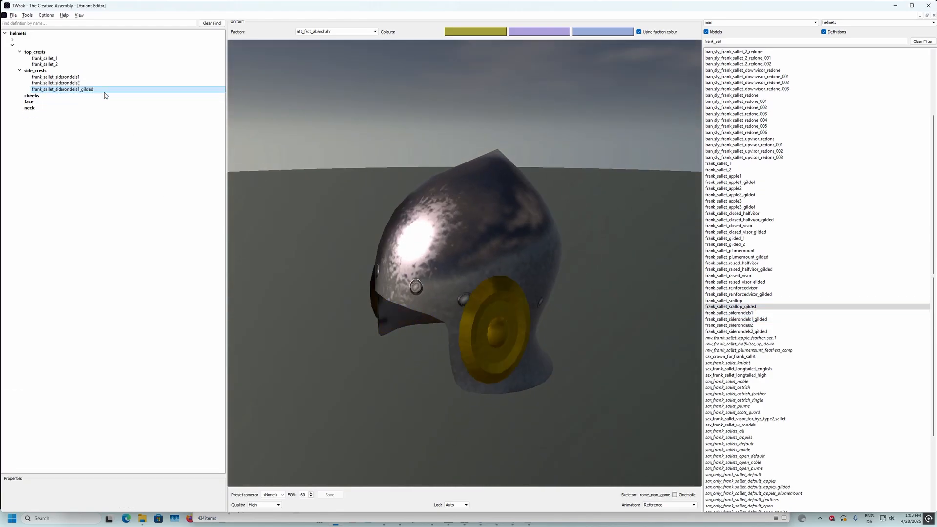
left_click(105, 91)
mouse_move(508, 190)
middle_mouse_down()
mouse_move(623, 190)
mouse_move(510, 184)
middle_mouse_up()
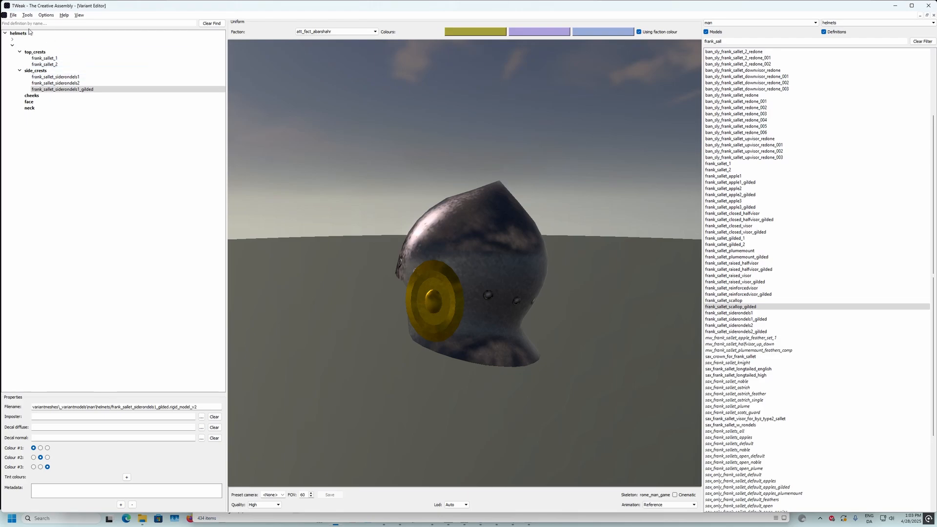
Step: Save the helmet definition as frank_sallet_test in VariantMeshes/_VariantModels/man/helmets and acknowledge the uniform record notice
left_click(13, 15)
left_click(37, 59)
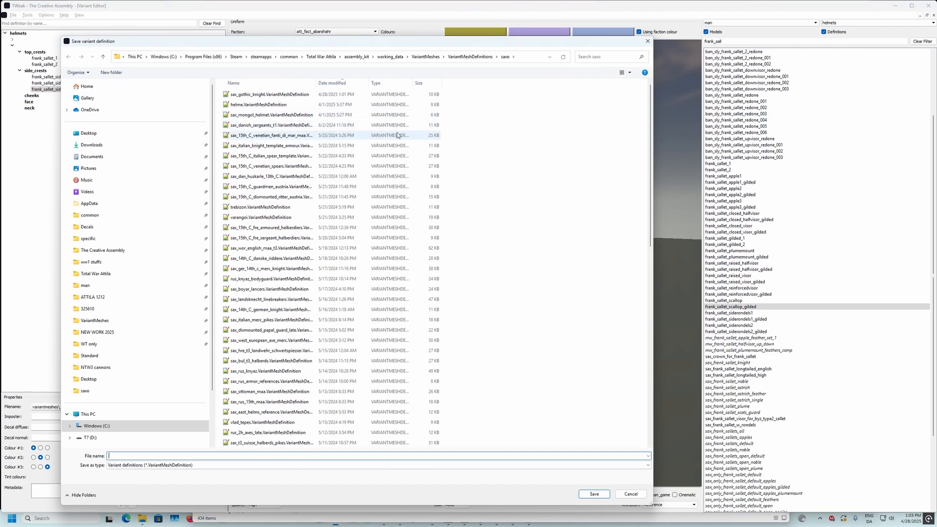
left_click(426, 57)
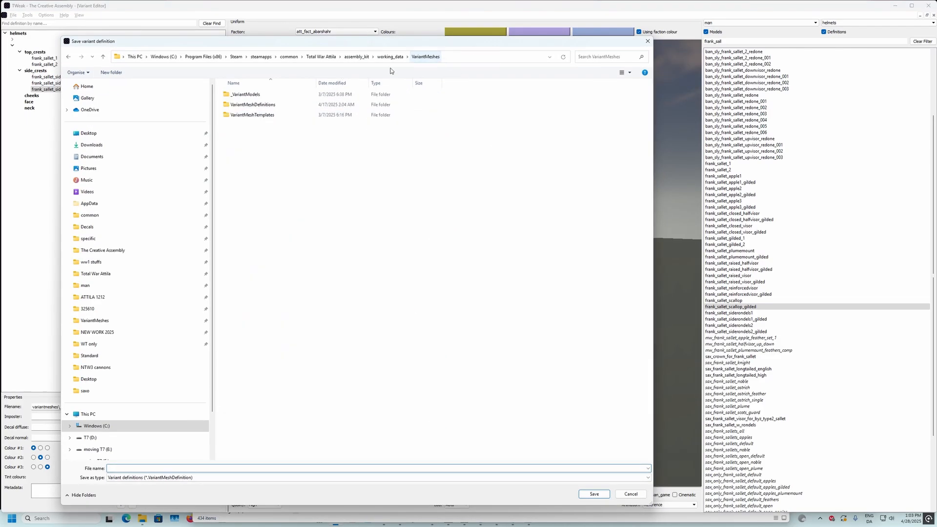
double_click(288, 95)
double_click(291, 102)
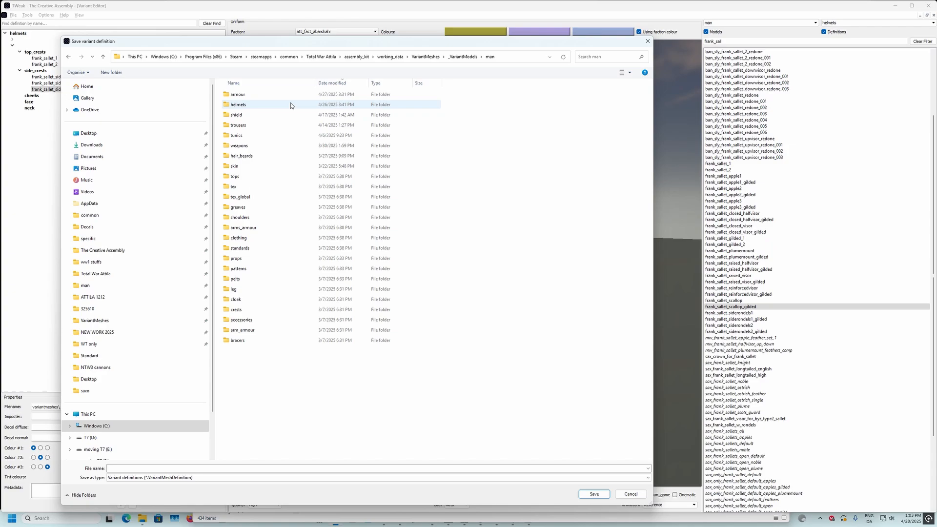
double_click(263, 104)
left_click(230, 468)
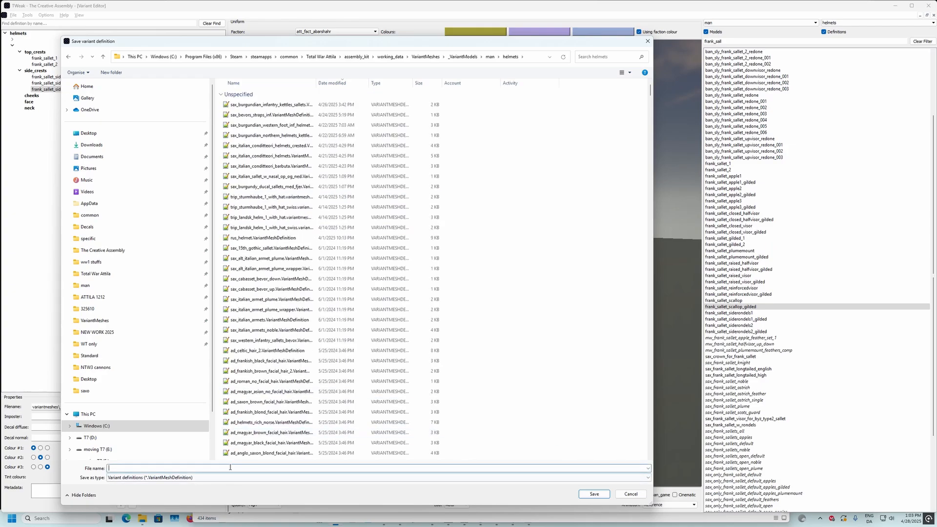
type("frank_sal")
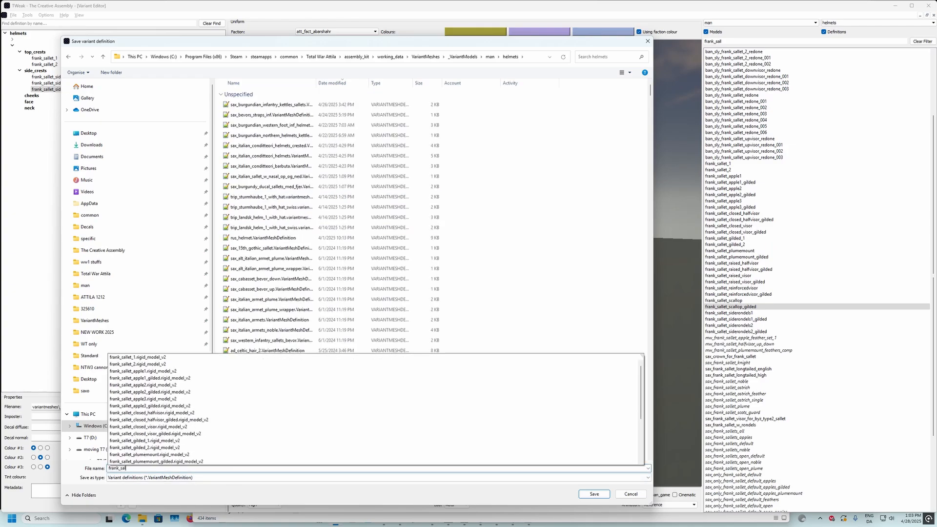
type("let_test")
key("Return")
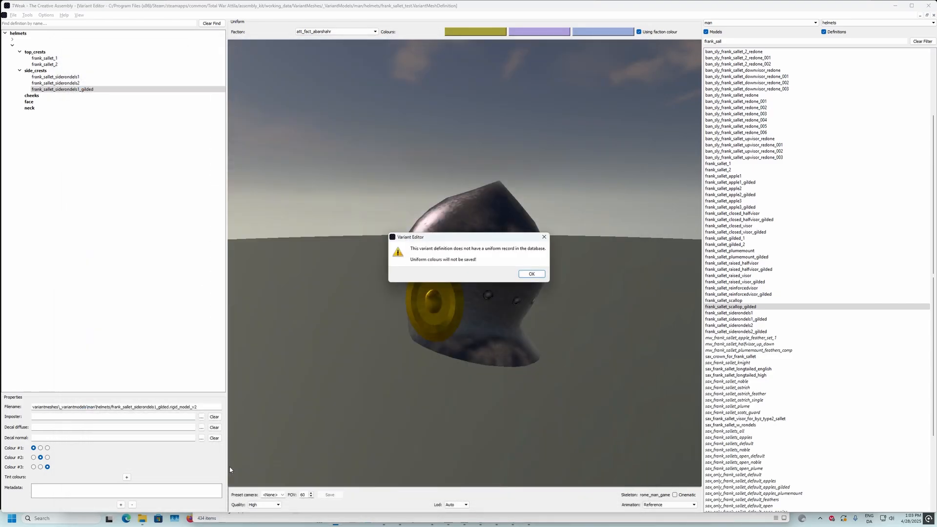
key("Return")
Step: Close TWeak and the other windows in front of Steam, and launch Total War: ATTILA - Assembly Kit BETA from the Steam library
left_click(933, 4)
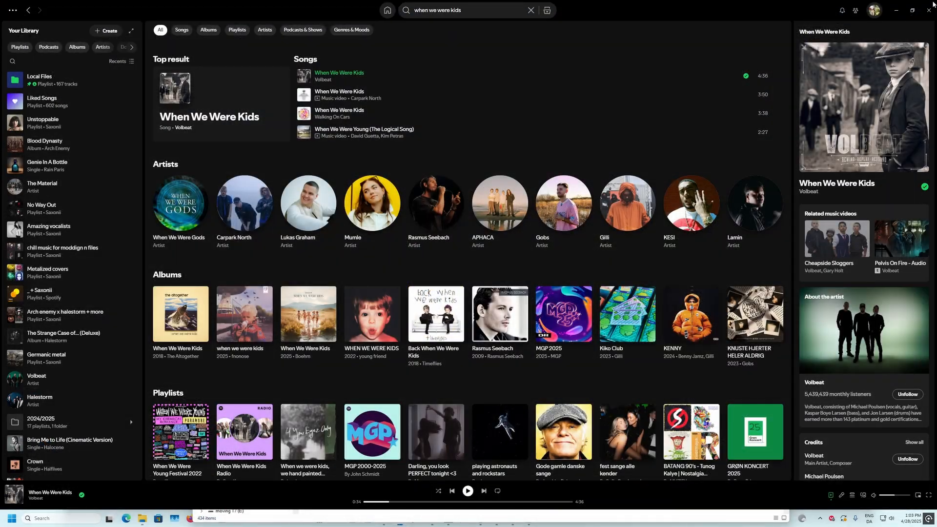
left_click(930, 8)
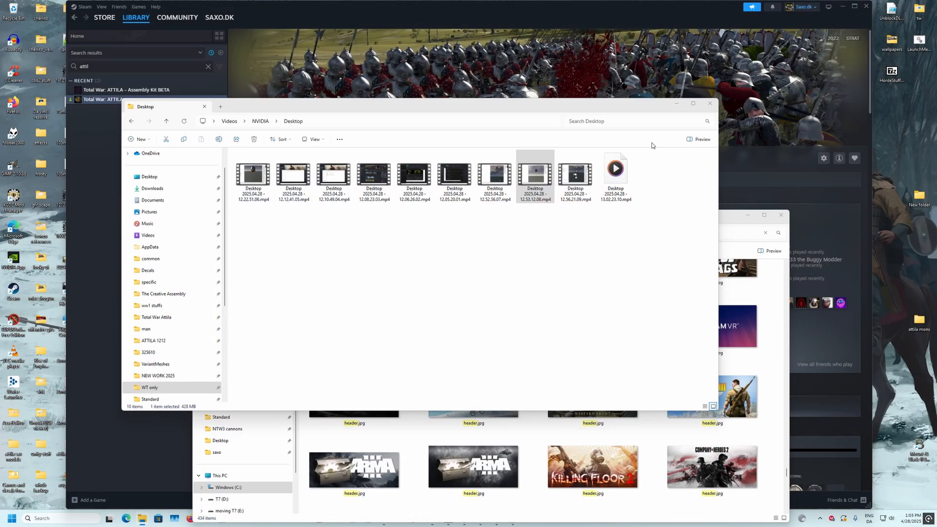
left_click(710, 103)
left_click(349, 109)
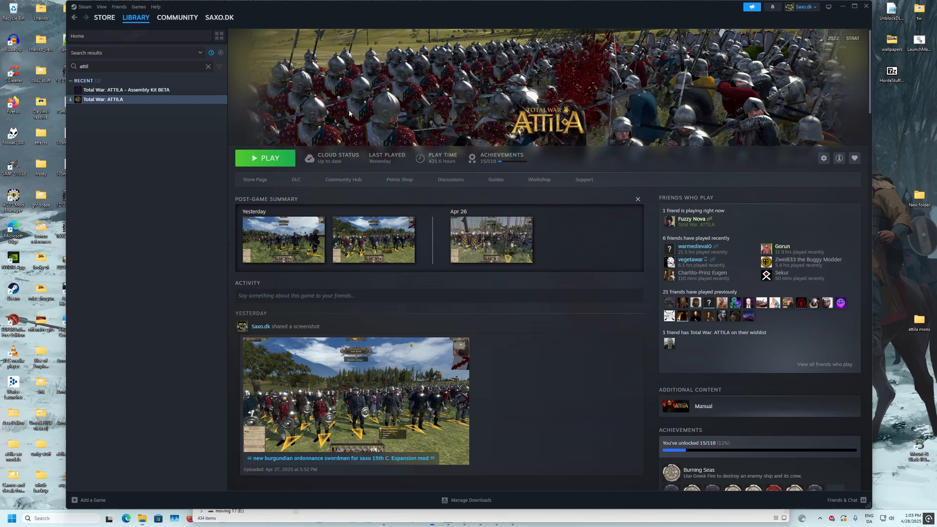
left_click(175, 93)
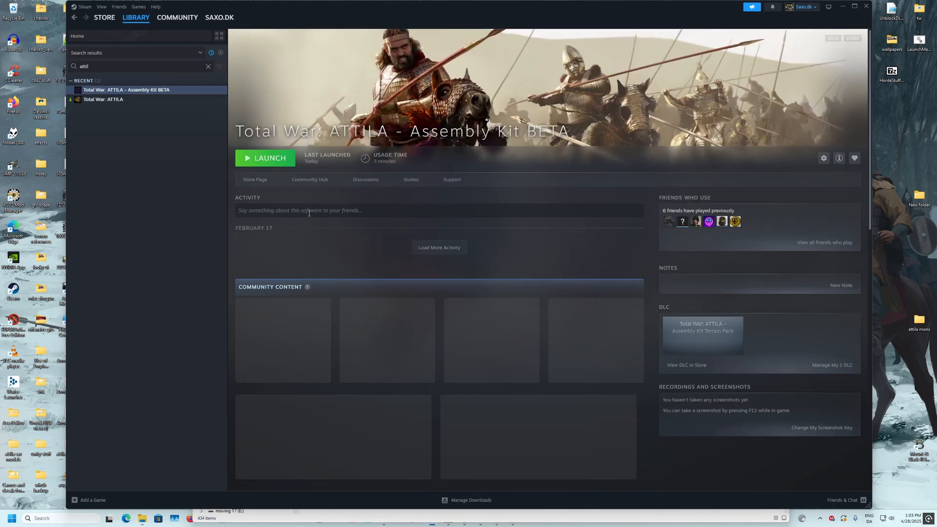
left_click(263, 157)
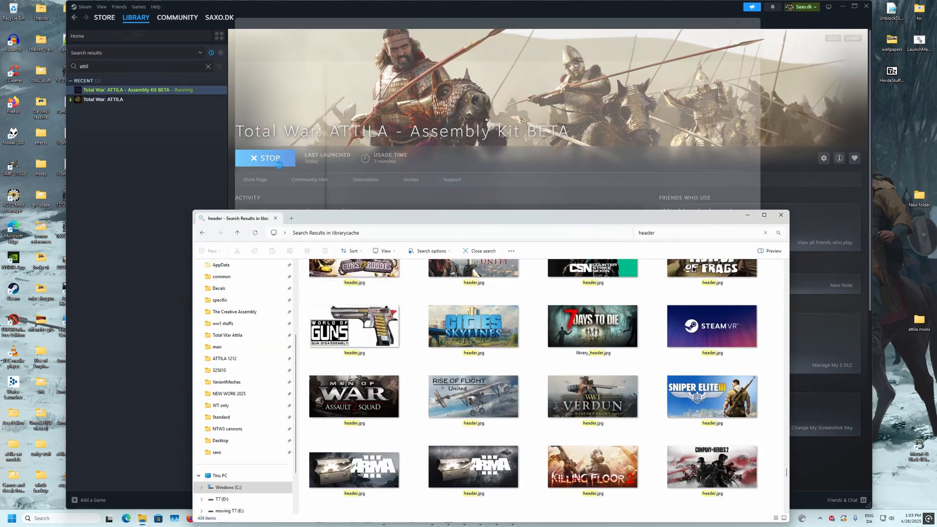
Step: Start TWeak.AssemblyKit.exe from the assembly kit's binaries folder and open the Variant Editor
scroll(440, 177, "down", 10)
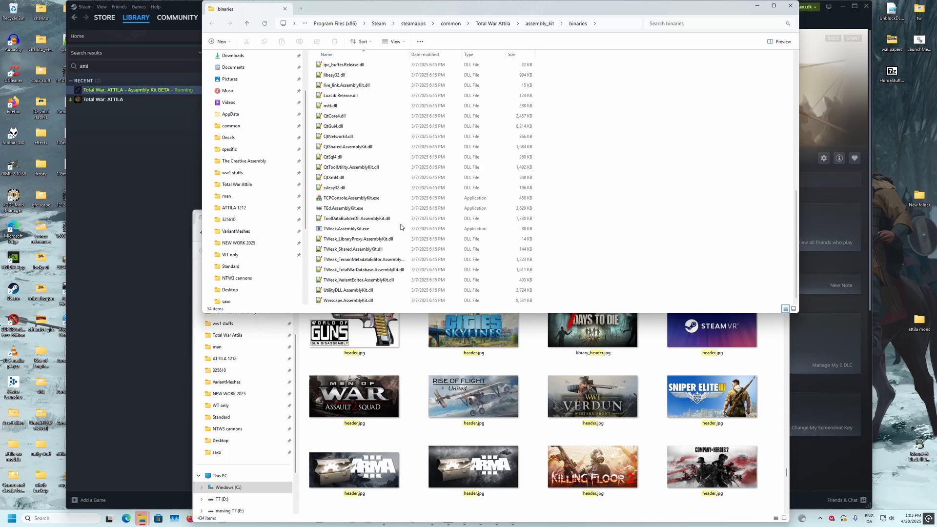
double_click(347, 228)
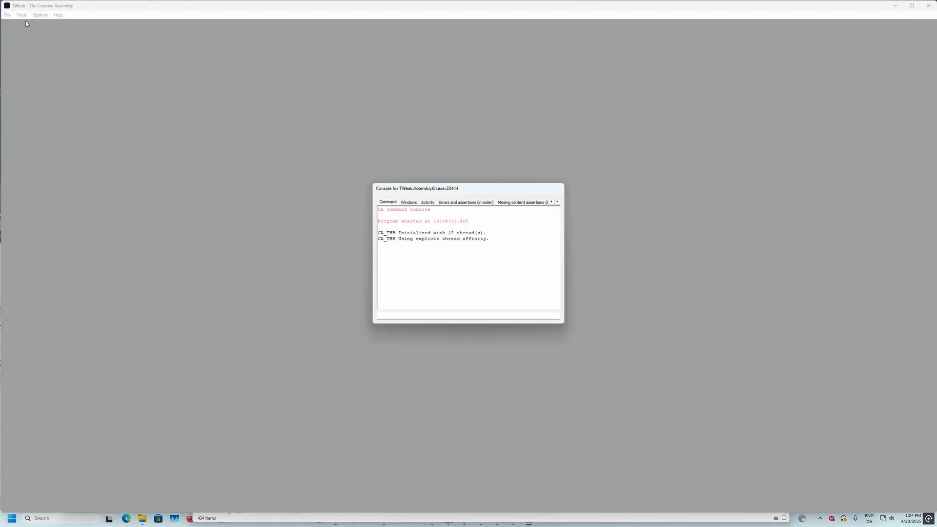
left_click(23, 15)
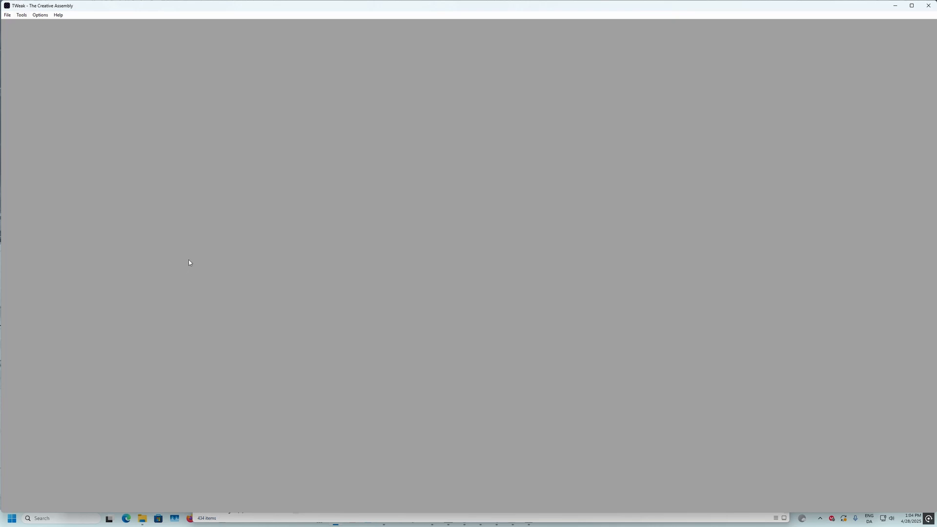
left_click(540, 262)
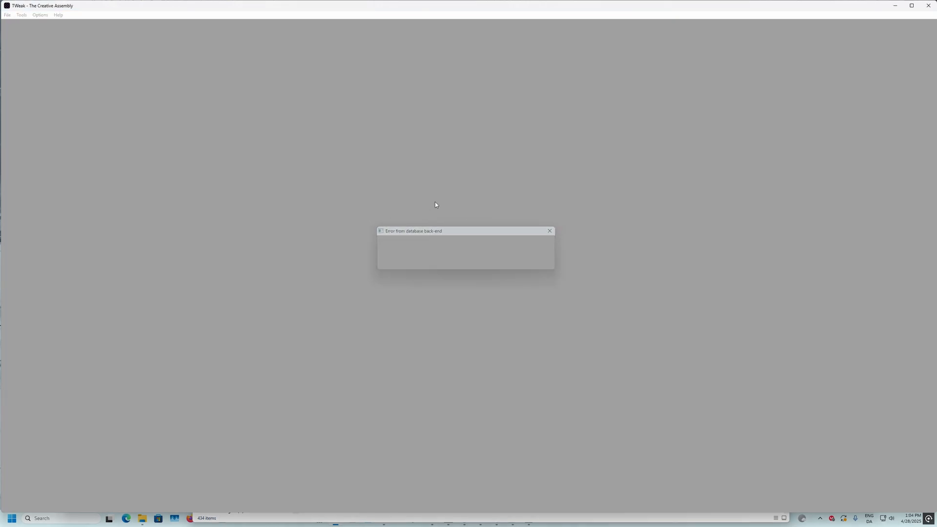
Step: Load the recent sax_gothic_knight definition, expand its whole tree and widen the tree area
left_click(14, 15)
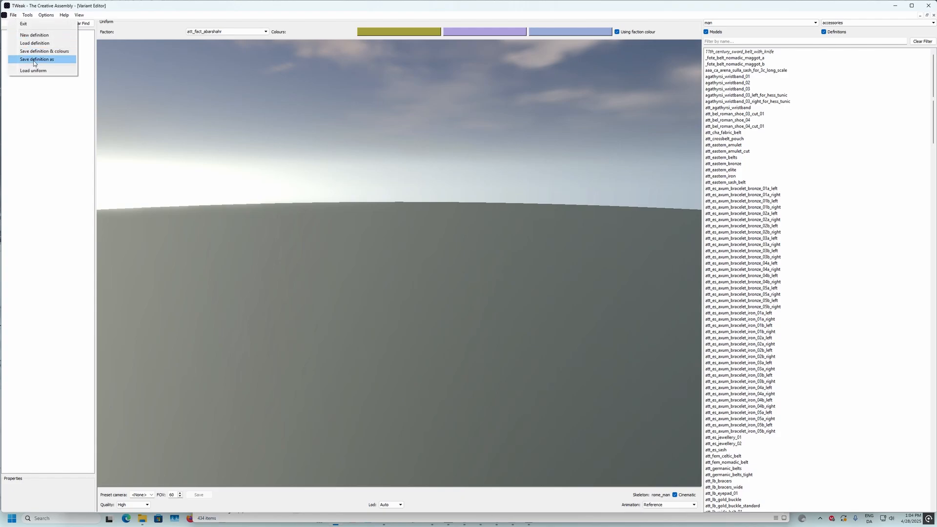
left_click(37, 42)
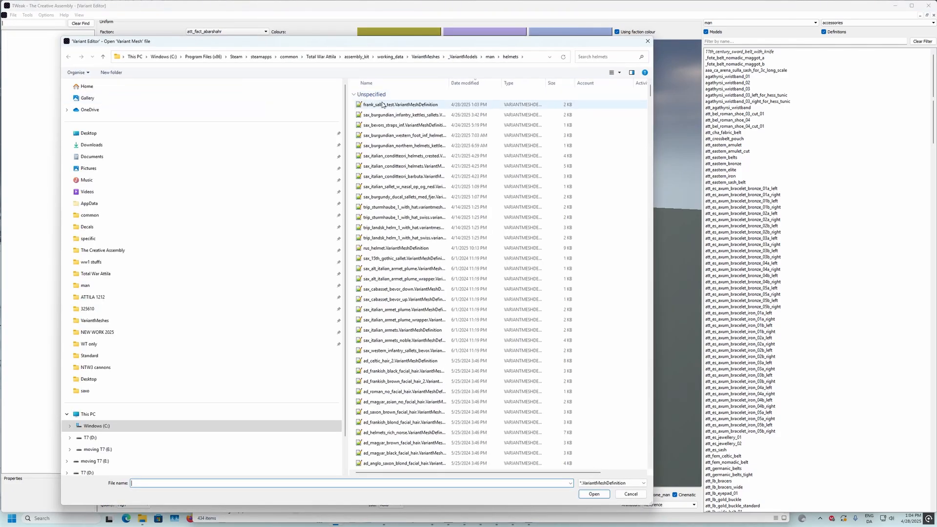
left_click(383, 104)
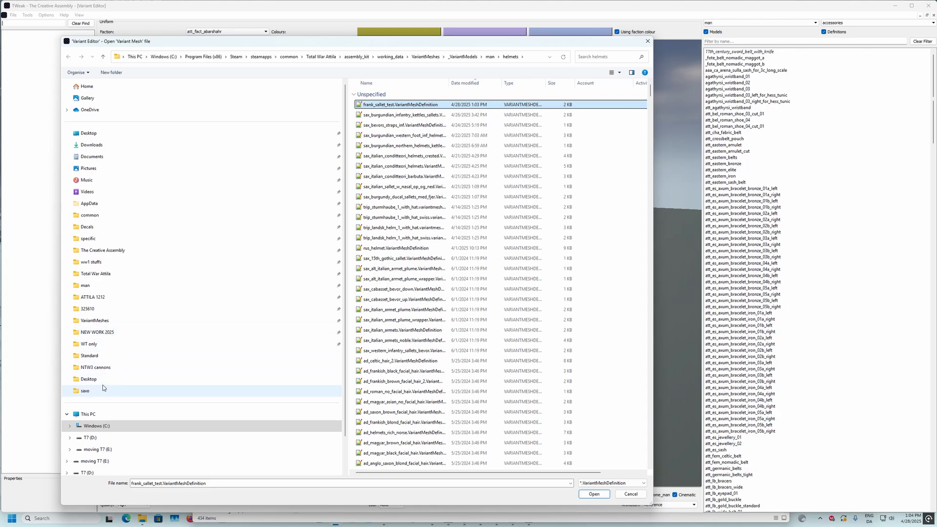
left_click(155, 87)
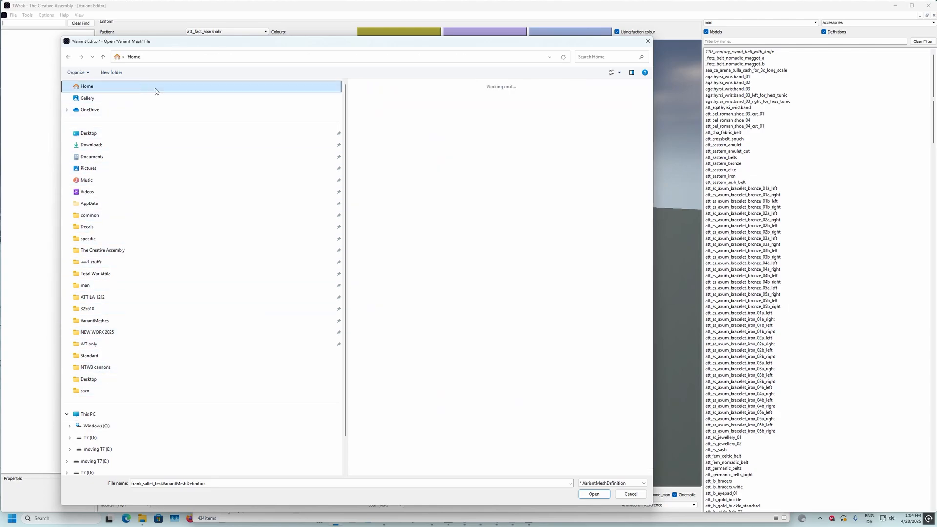
double_click(406, 342)
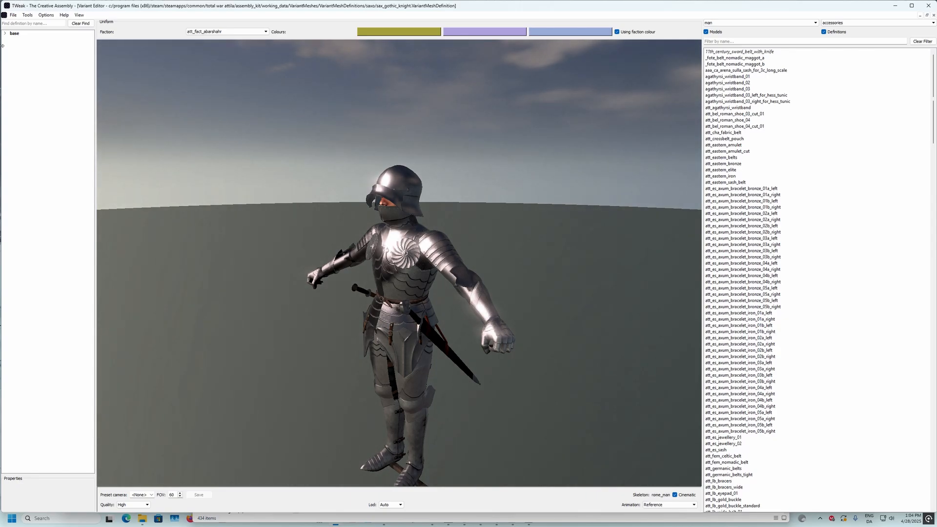
right_click(18, 35)
left_click(43, 76)
left_click_drag(96, 94, 216, 92)
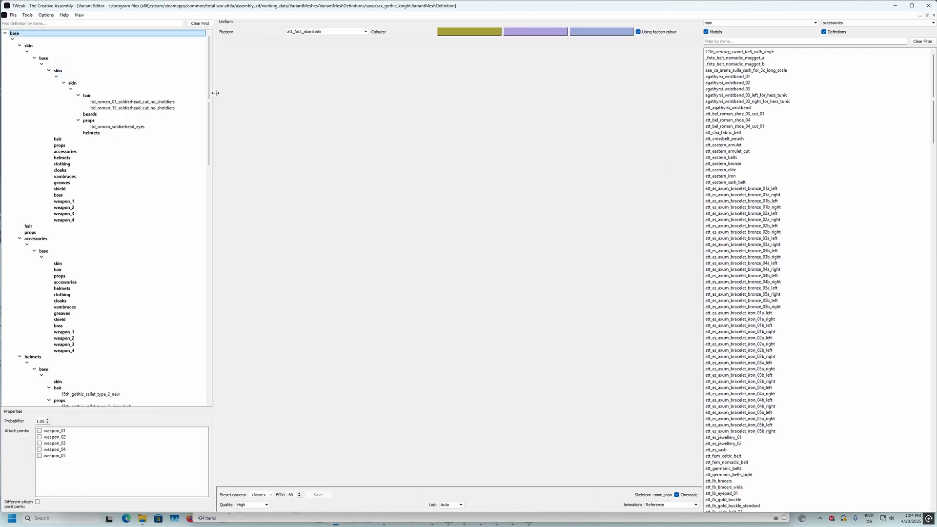
Step: Delete 15th_gothic_sallet_type_2_new and its high and low visors from the hair and props slots of the helmets base
scroll(123, 146, "down", 5)
left_click(97, 296)
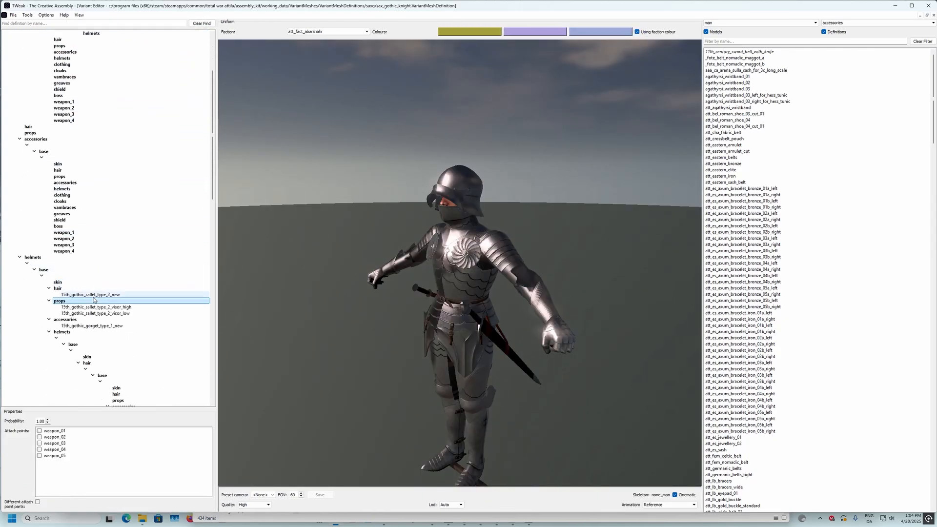
key("Delete")
left_click(98, 302)
key("Delete")
left_click(109, 301)
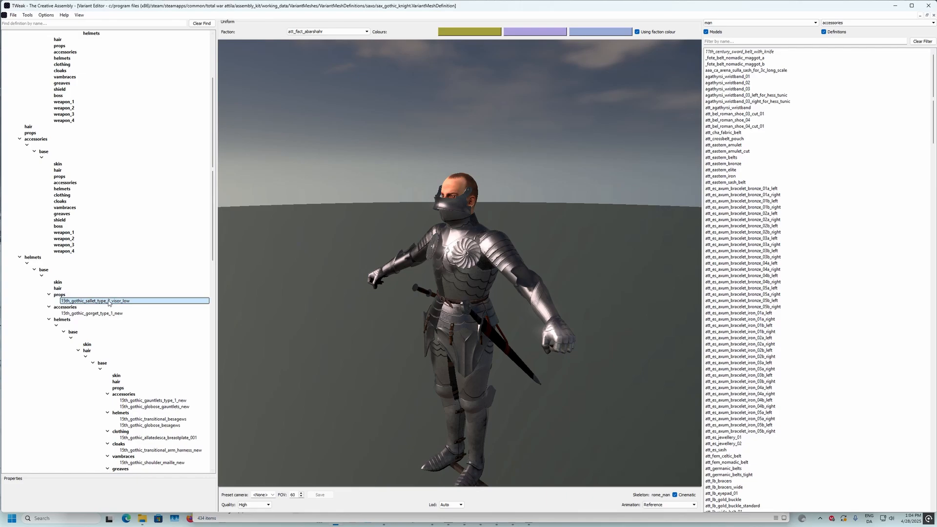
key("Delete")
Step: Filter the man helmets for frank_sallet_te and add frank_sallet_test to the helmets slot under the accessories base
scroll(121, 326, "down", 1)
scroll(120, 326, "down", 3)
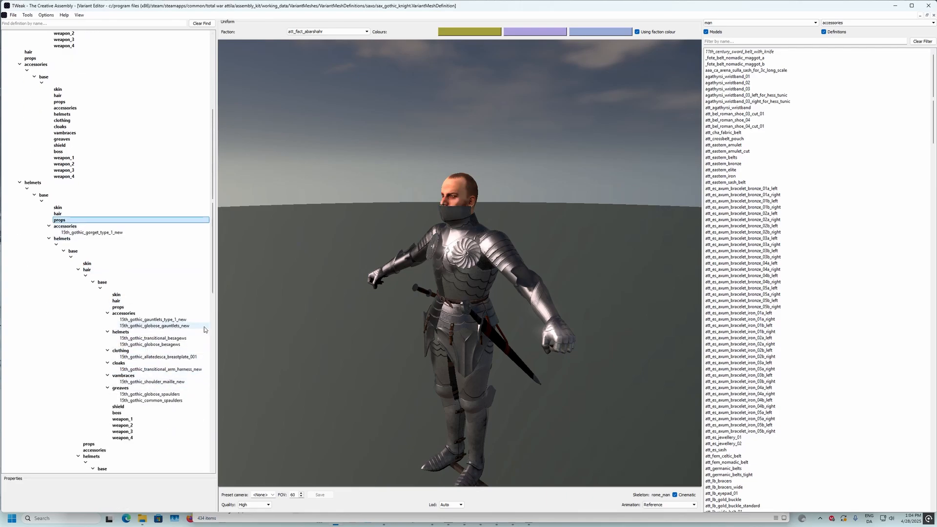
scroll(320, 309, "up", 3)
left_click(104, 114)
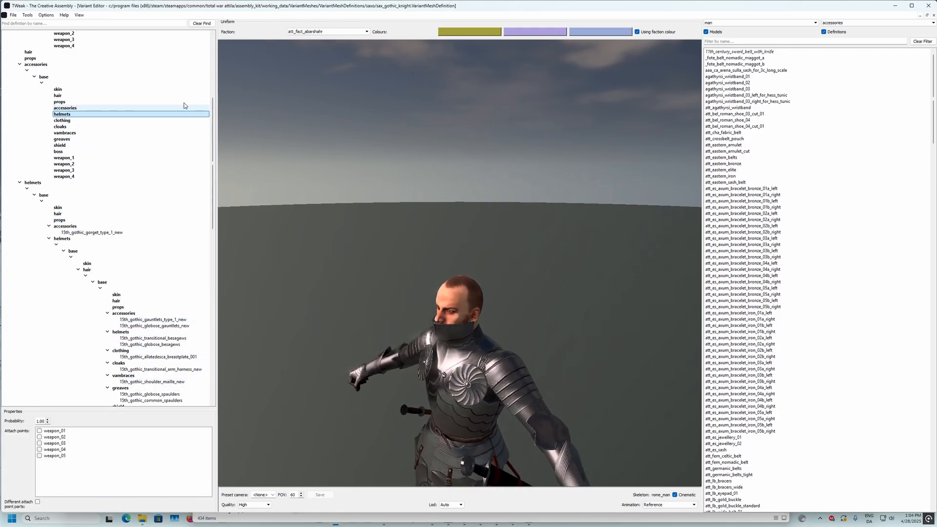
left_click(845, 22)
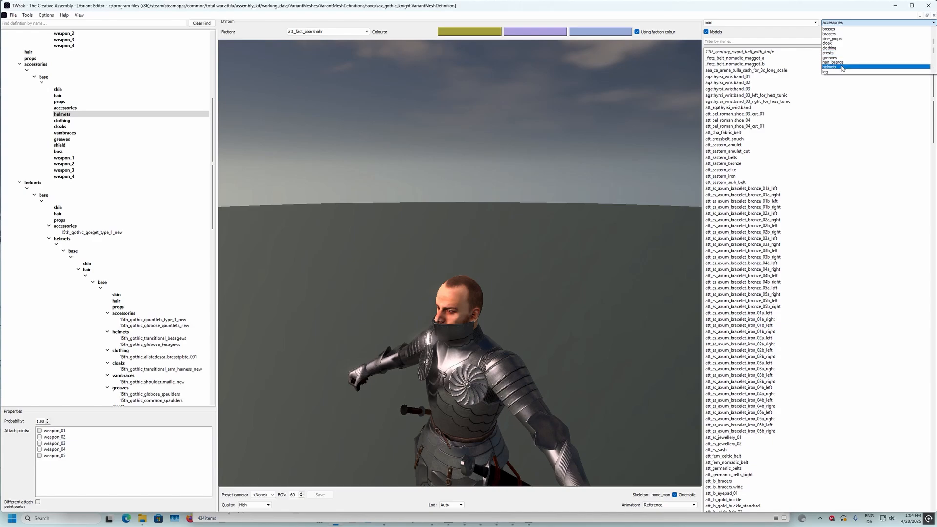
left_click(841, 67)
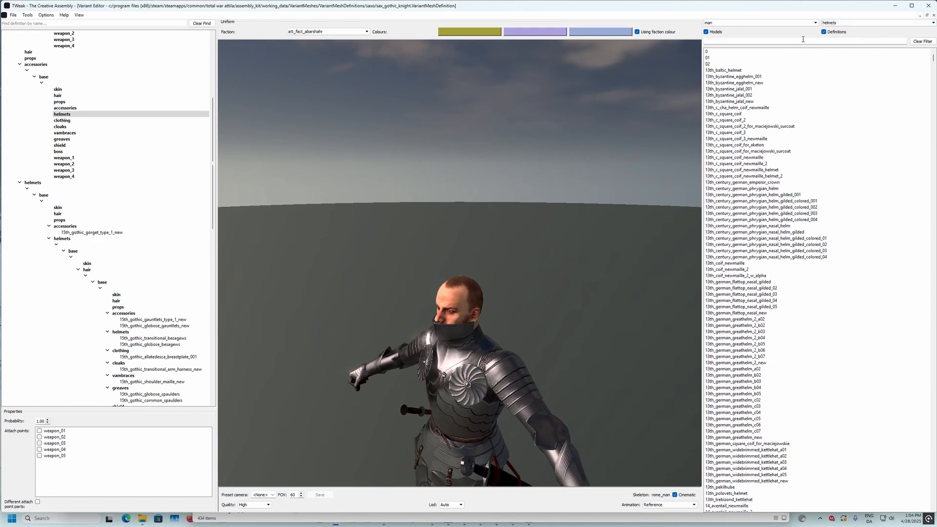
left_click(803, 41)
type("frank_sal")
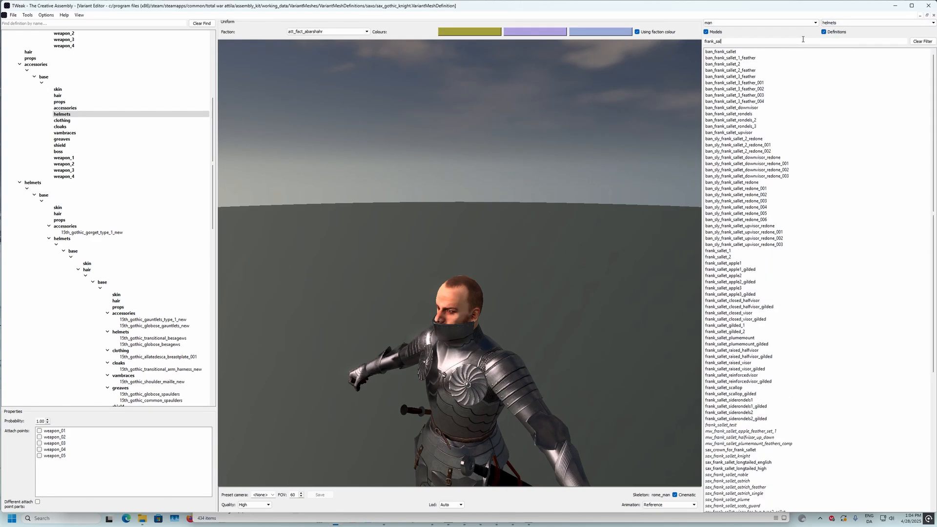
type("let_te")
double_click(722, 51)
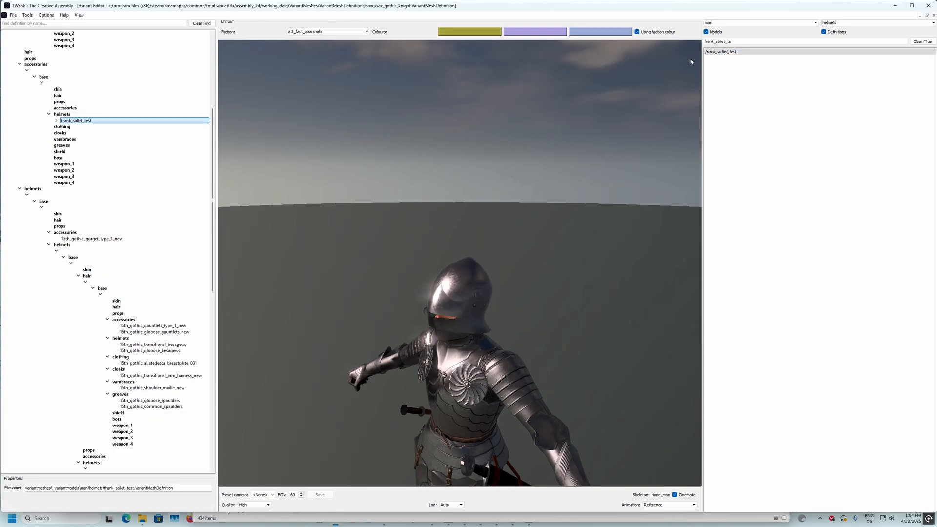
Step: Expand frank_sallet_test and preview its second alternative, the side-rondel helmet, on the knight
left_click(56, 121)
left_click(63, 127)
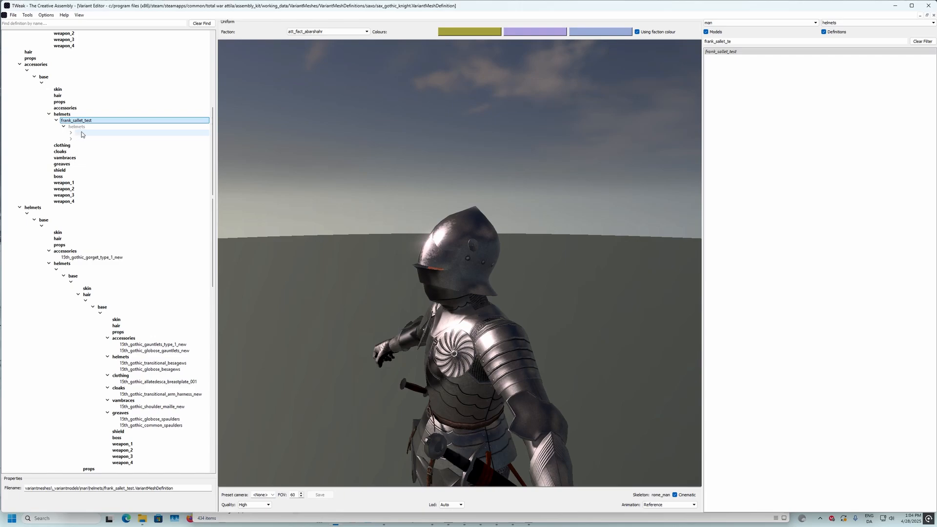
left_click(78, 139)
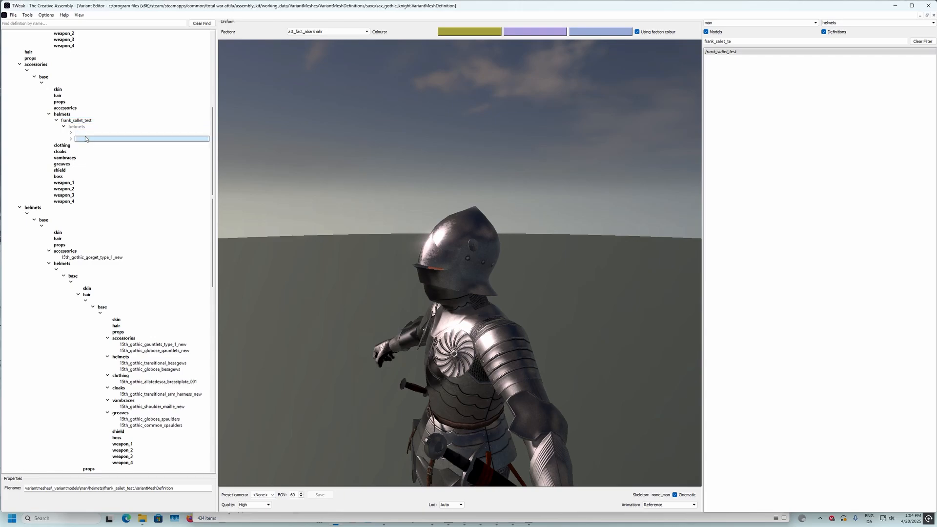
middle_click_drag(527, 225, 634, 231)
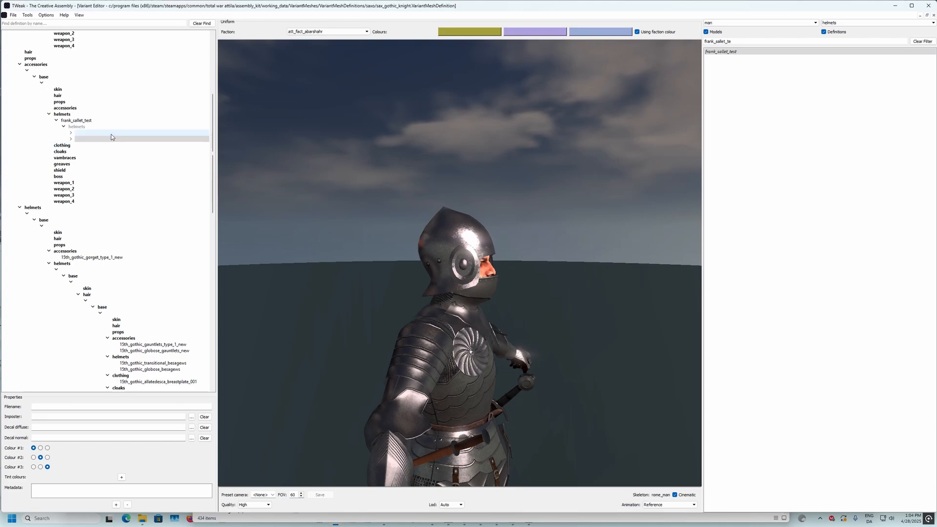
Step: Preview frank_sallet_test's first alternative with frank_sallet_1 and the closed and raised visors on the knight, then collapse the helmets slot
left_click(111, 133)
left_click(71, 133)
left_click(78, 139)
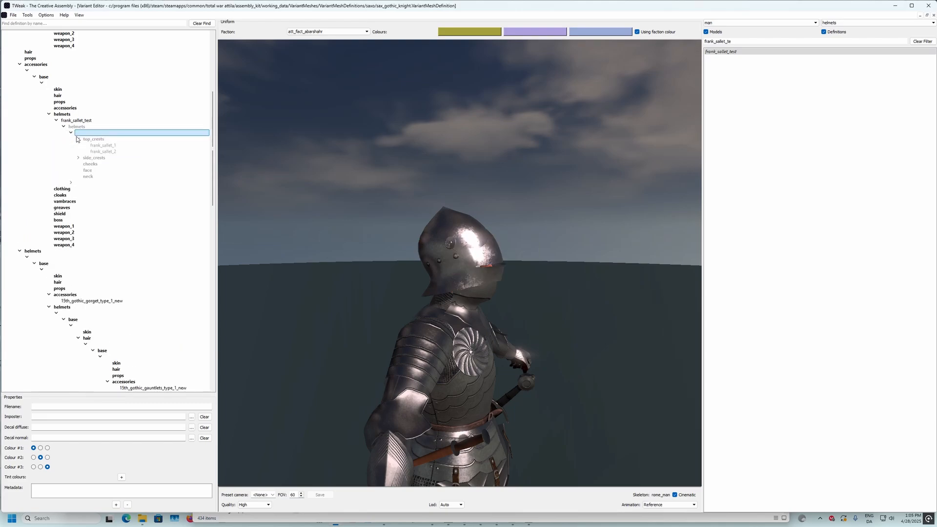
left_click(95, 145)
left_click(78, 158)
left_click(196, 170)
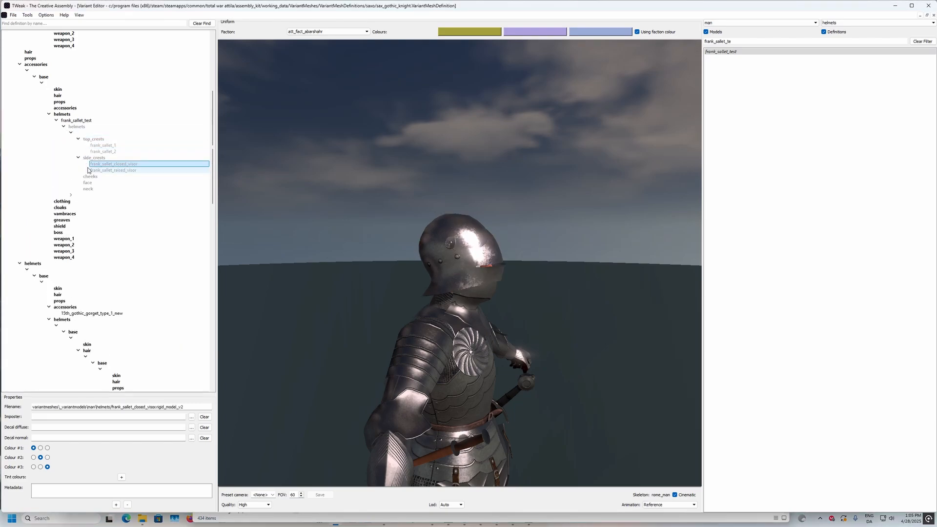
middle_click_drag(293, 168, 195, 149)
left_click(49, 114)
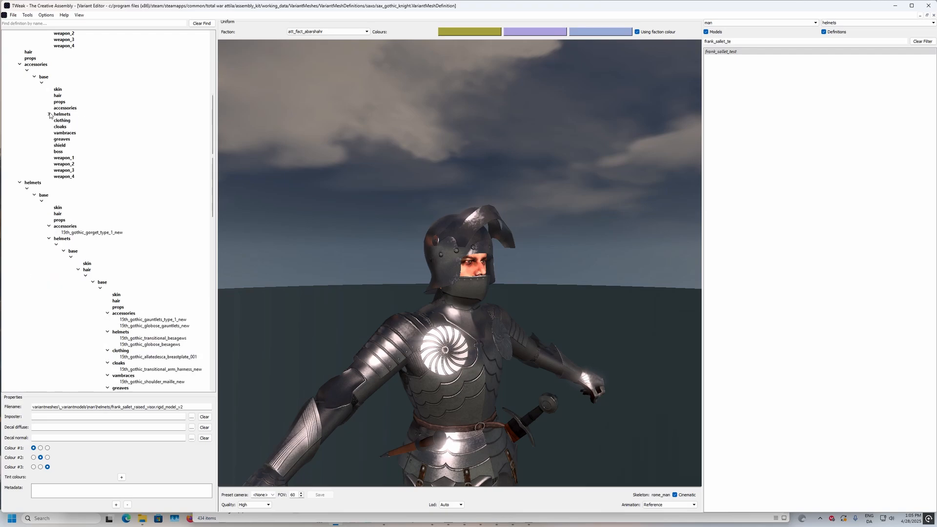
Step: Collapse the accessories base and examine the raised-visor sallet and full armour on the knight from the front and both sides
left_click(42, 83)
middle_click_drag(481, 169, 432, 194)
middle_click_drag(455, 240, 420, 246)
scroll(71, 108, "up", 5)
scroll(72, 108, "up", 3)
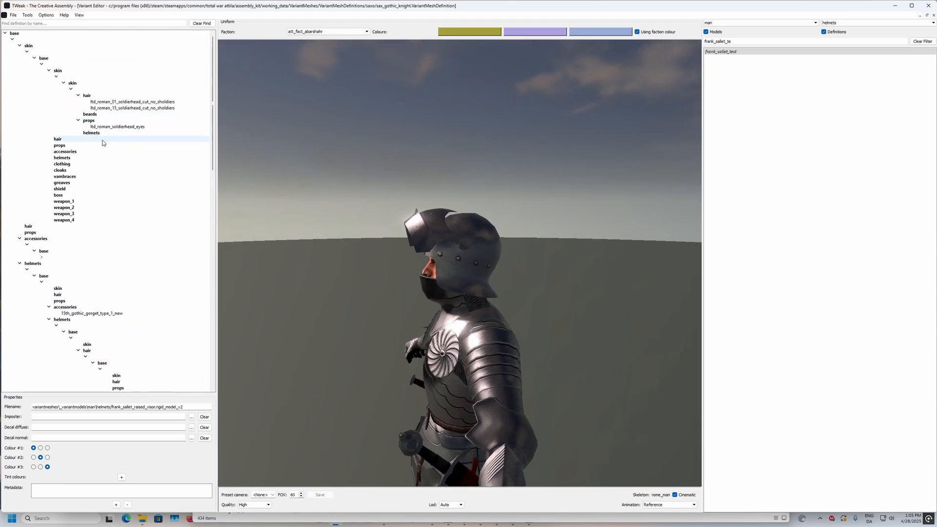
left_click(726, 52)
left_click(388, 375)
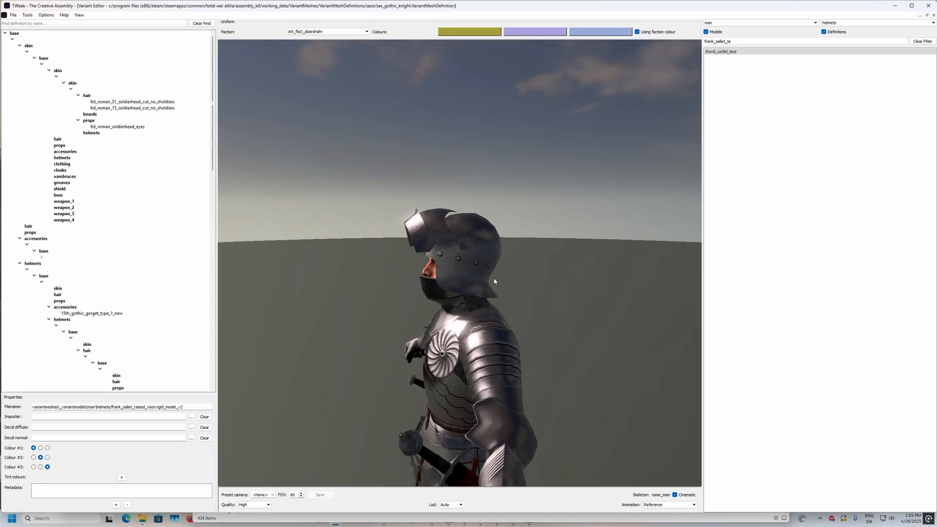
left_click_drag(426, 245, 391, 254)
scroll(362, 198, "up", 6)
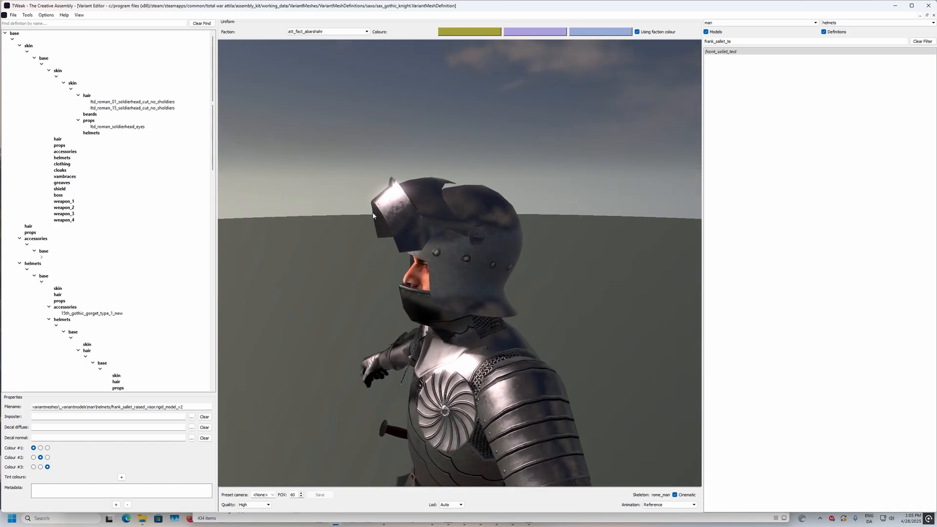
mouse_move(379, 211)
left_mouse_down()
mouse_move(341, 198)
mouse_move(371, 239)
mouse_move(375, 220)
left_mouse_up()
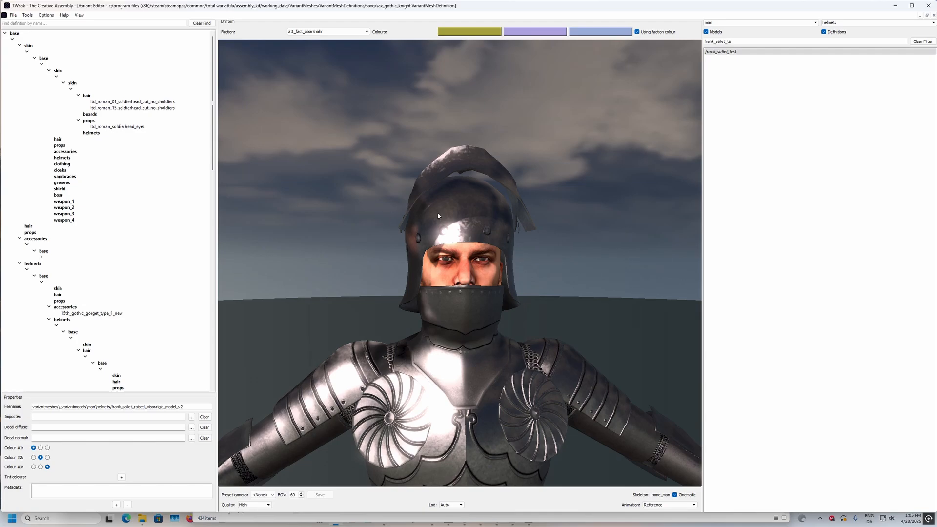
left_click_drag(438, 215, 353, 399)
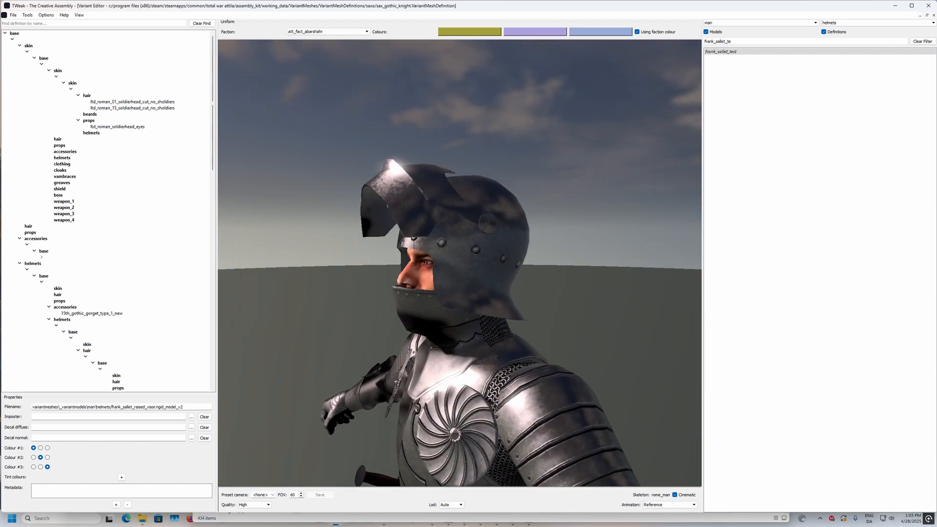
mouse_move(140, 521)
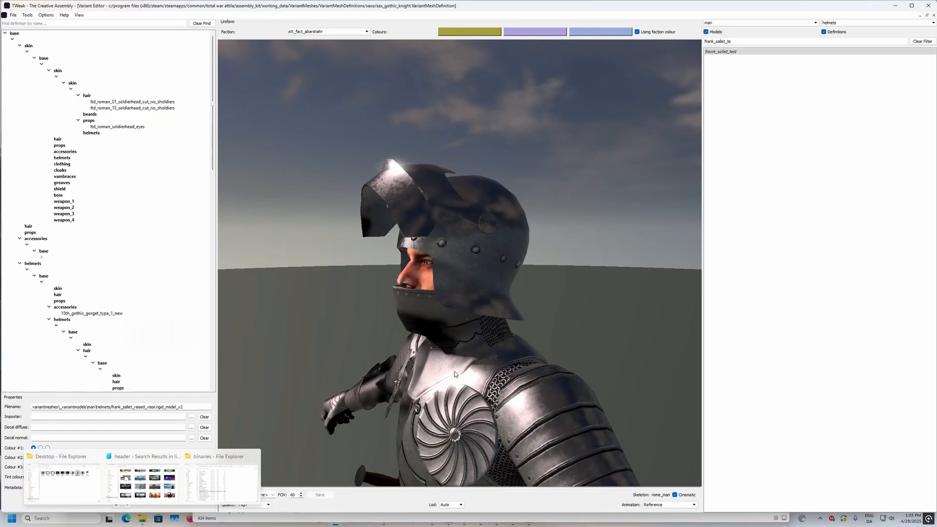
left_click_drag(451, 358, 392, 336)
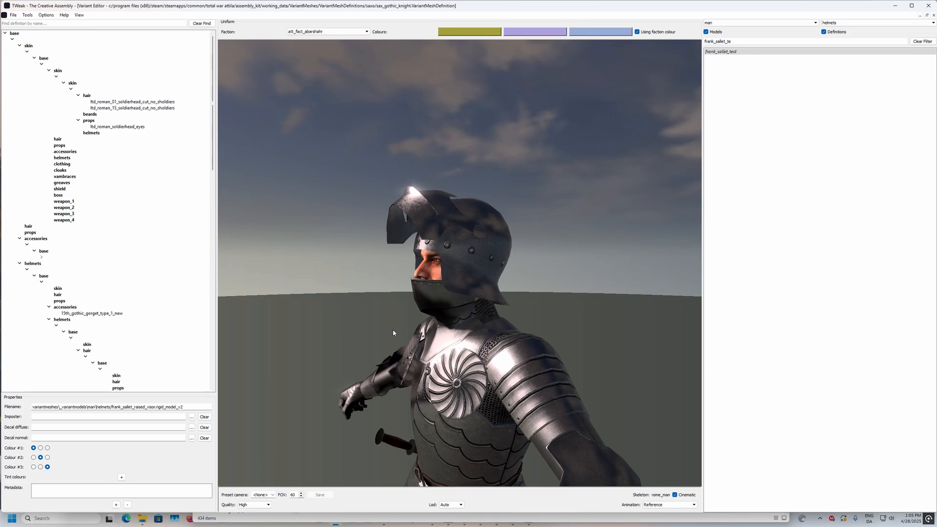
left_click_drag(381, 259, 447, 307)
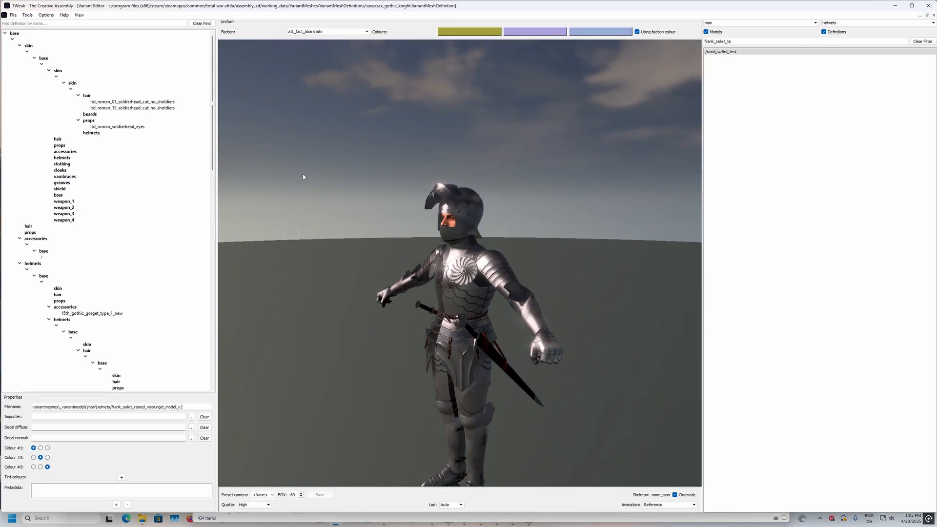
left_click_drag(301, 165, 393, 167)
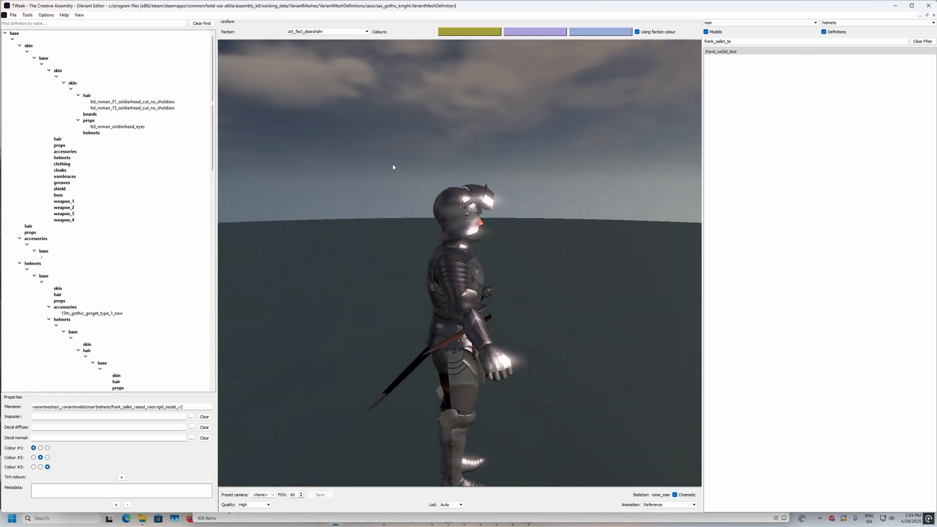
Step: Load the saxo_t3_bur_ordonnance_swordmen definition from the Burgundy folder under NEW WORK 2025, T3 - 15th century - 1400s
left_click(13, 15)
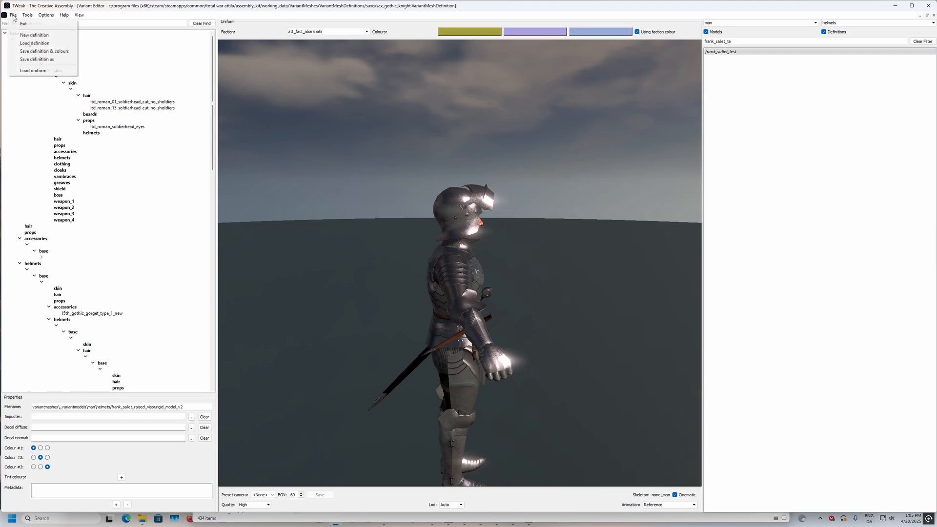
left_click(34, 43)
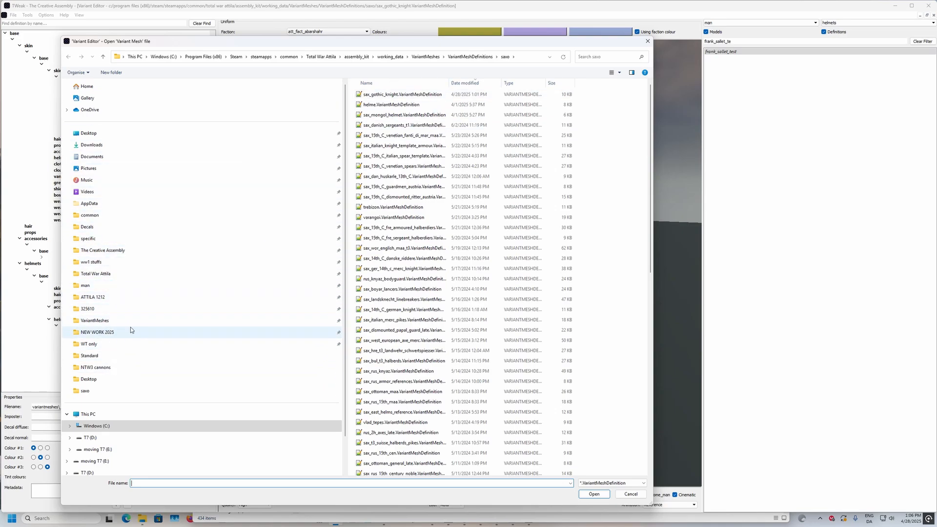
left_click(119, 336)
double_click(389, 125)
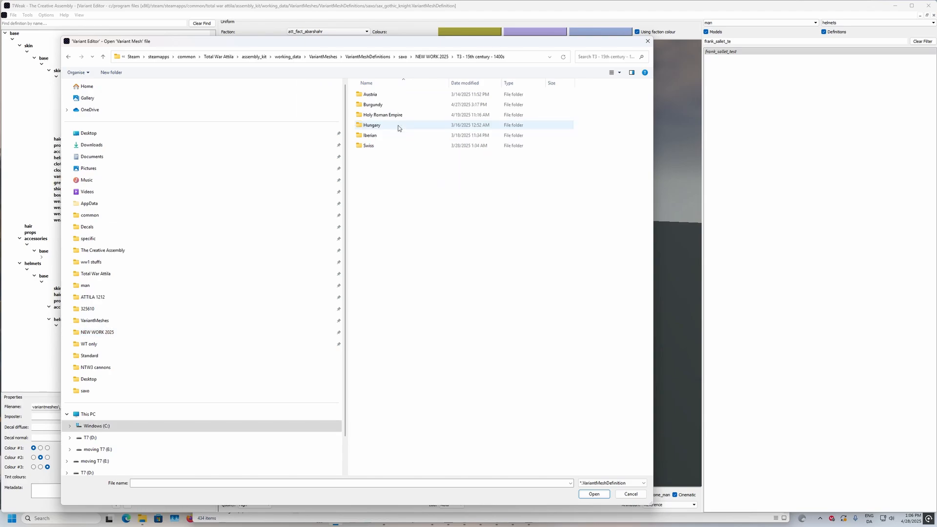
double_click(397, 105)
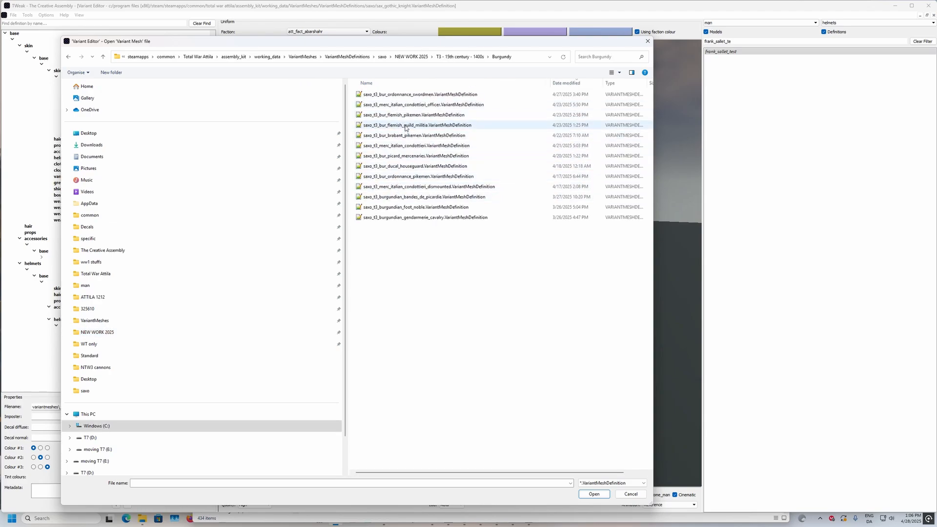
double_click(413, 95)
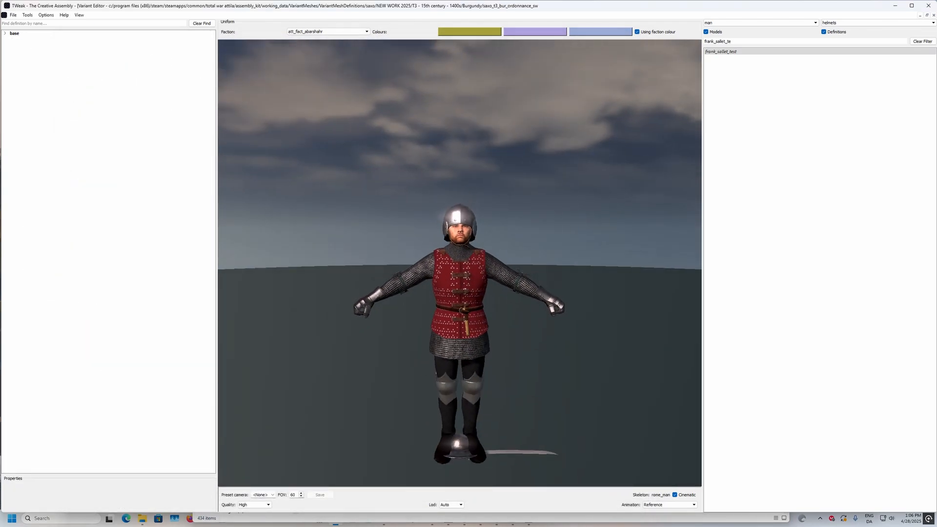
Step: Expand the nested helmets bases down to the clothing slot and open the skin alternatives of sax_burgundian_inf_torsos_ordonnance
left_click(12, 39)
left_click(20, 70)
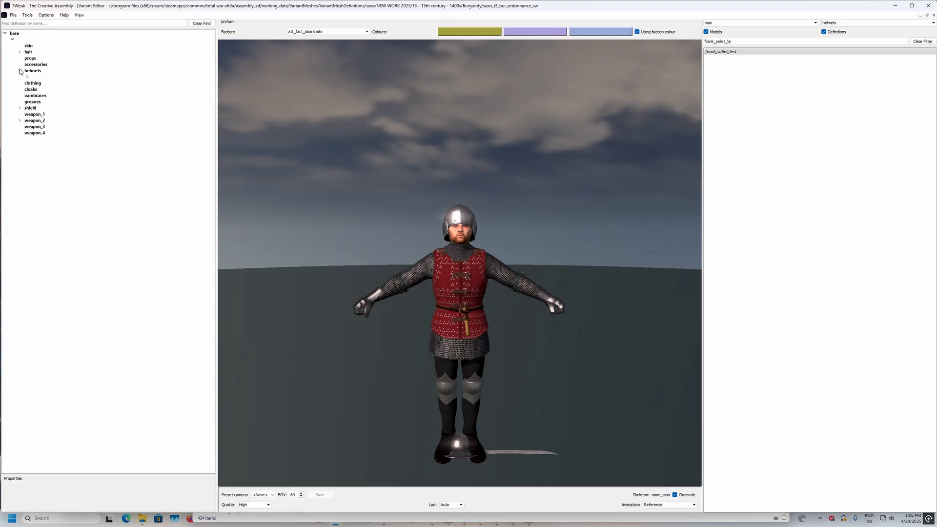
left_click(27, 76)
left_click(34, 83)
left_click(41, 88)
left_click(49, 120)
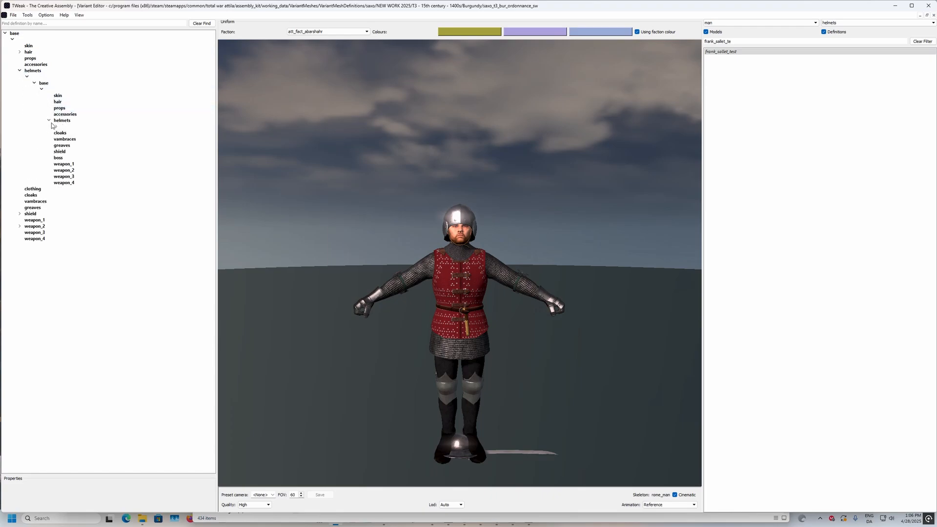
left_click(56, 127)
left_click(64, 133)
left_click(71, 139)
left_click(78, 176)
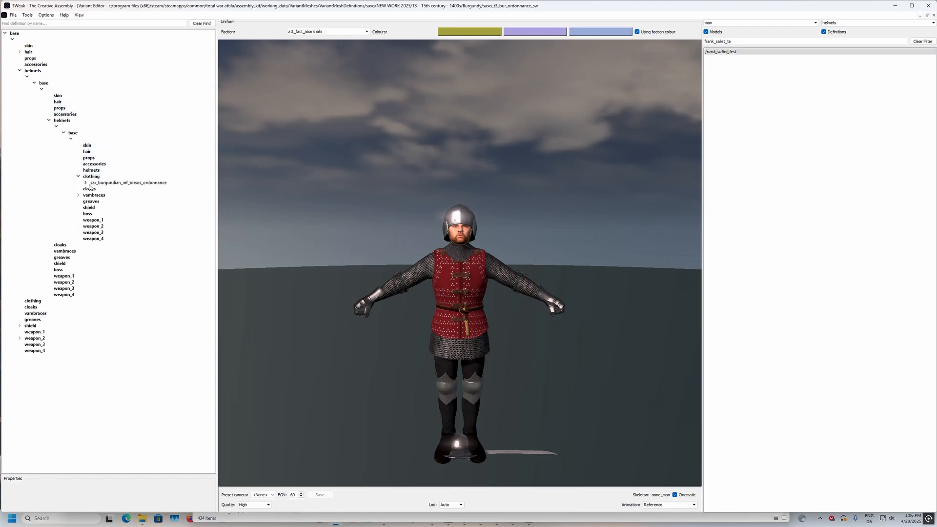
left_click(129, 184)
double_click(109, 183)
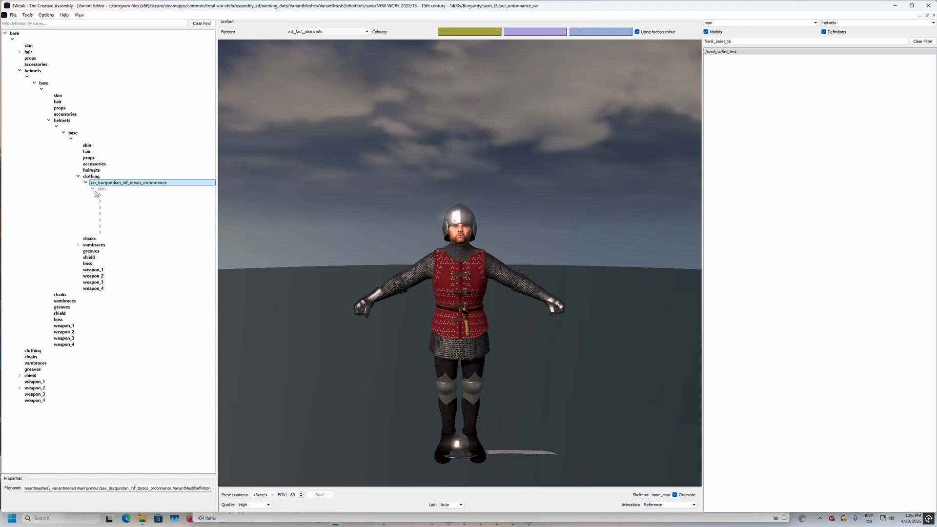
Step: Preview the torso alternatives on the soldier from the seventh up to the second, expanding the fourth one, the red-cross livery
left_click(111, 232)
left_click(111, 227)
left_click(115, 220)
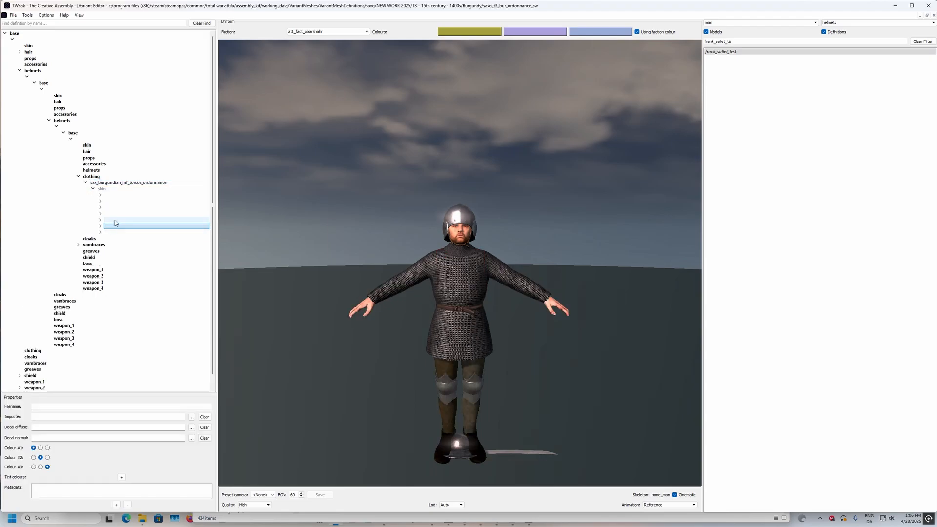
left_click(116, 215)
left_click_drag(405, 219, 227, 223)
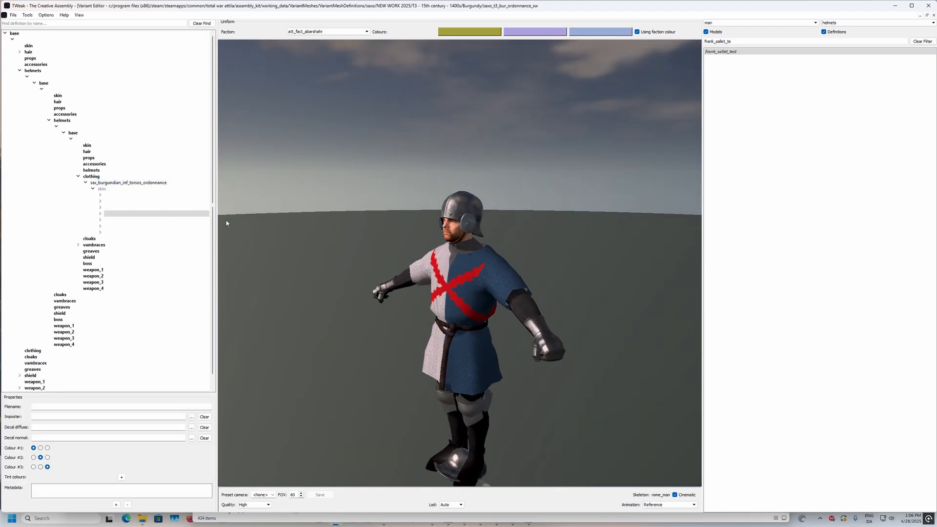
double_click(147, 212)
left_click(148, 209)
left_click(145, 202)
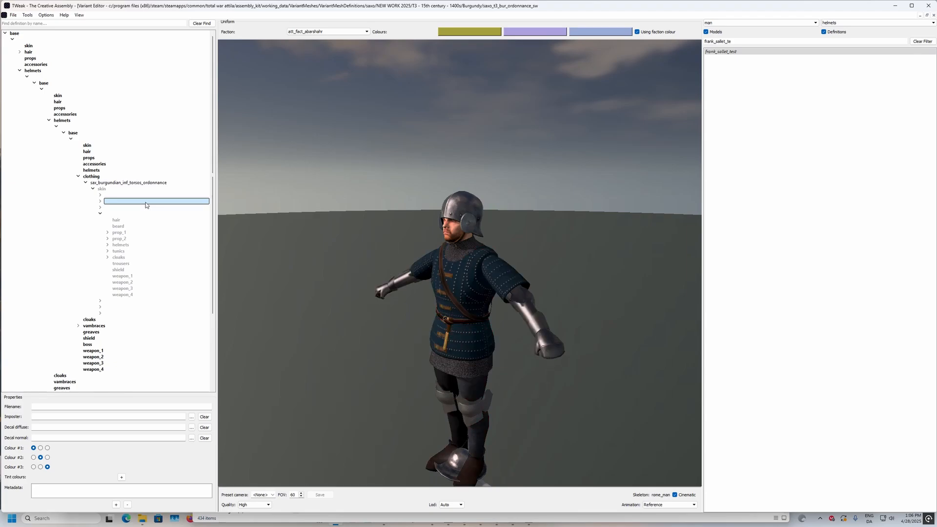
Step: Expand the third torso alternative, the red brigandine, and compare the couters and two jackchains models in its beard slot on the soldier
left_click_drag(239, 209, 282, 223)
scroll(327, 214, "up", 5)
left_click(116, 209)
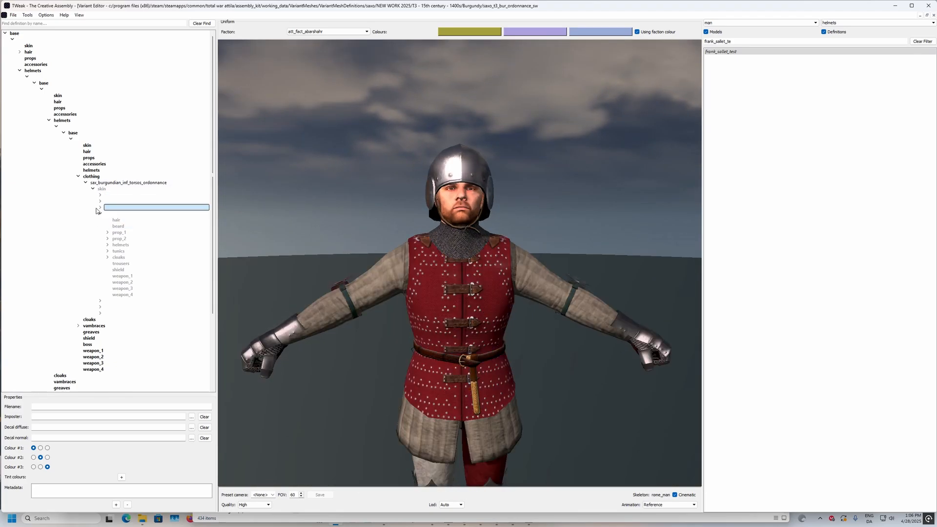
left_click(100, 214)
left_click(100, 208)
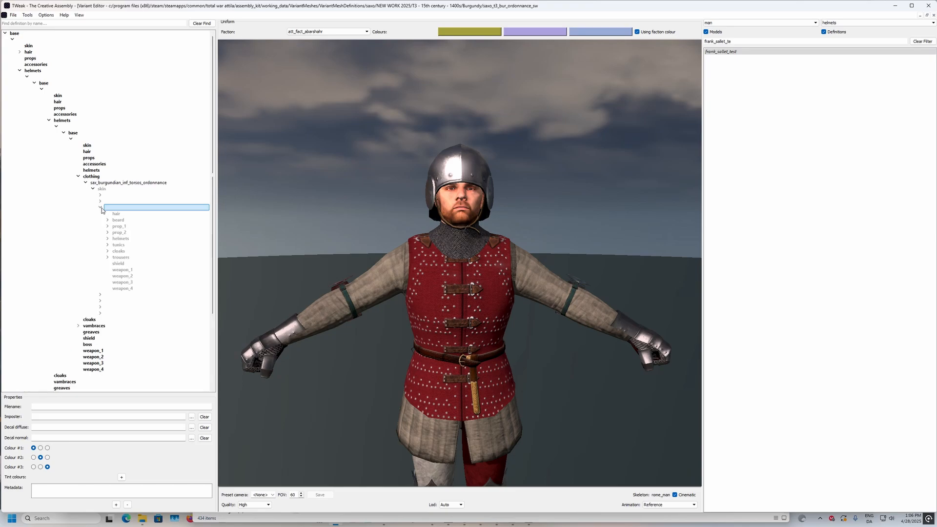
left_click(108, 219)
left_click(128, 227)
left_click(127, 232)
left_click(128, 239)
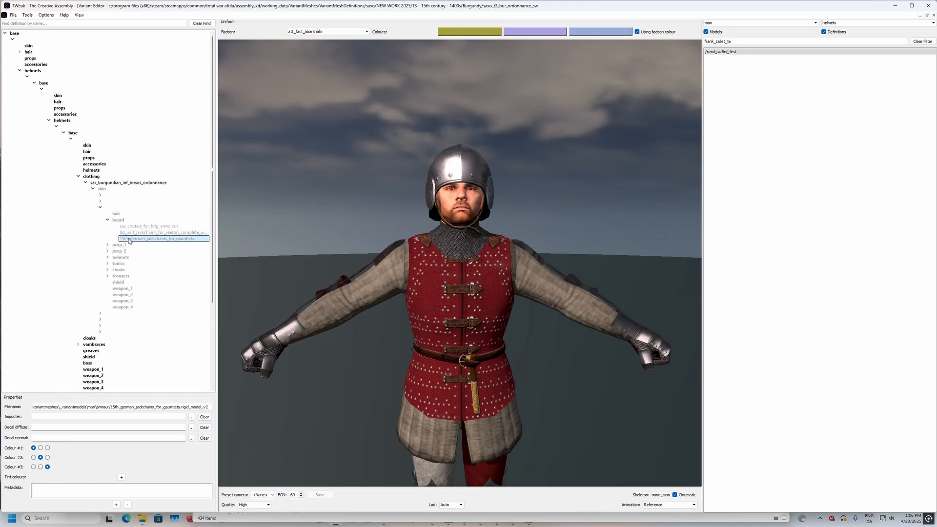
left_click_drag(383, 250, 177, 223)
left_click(136, 238)
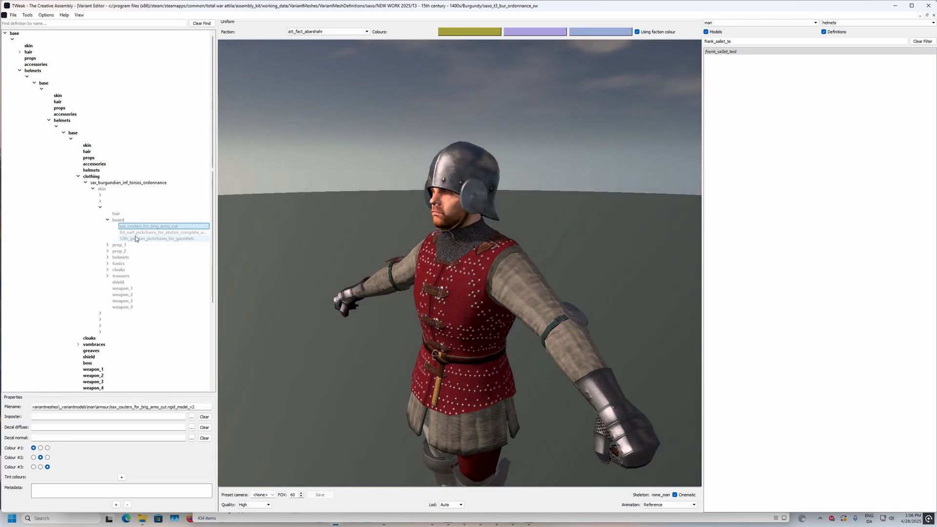
left_click_drag(396, 249, 198, 224)
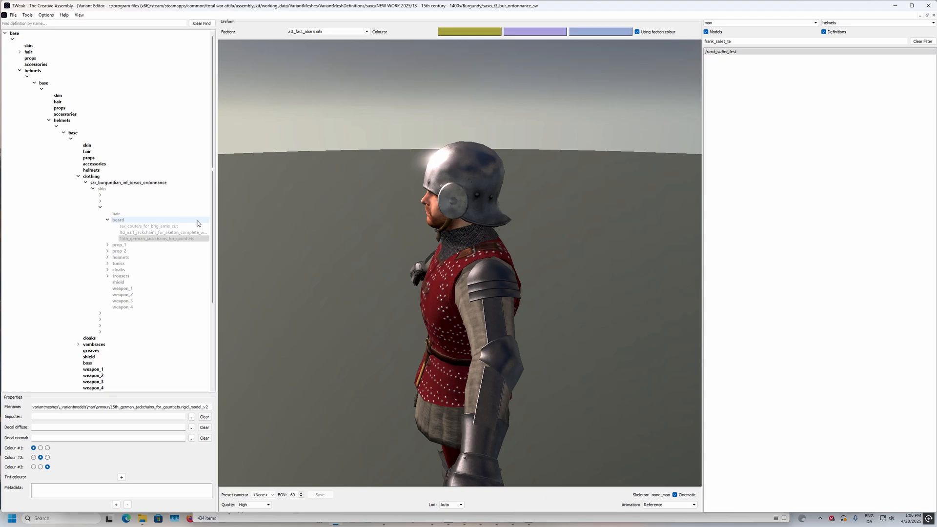
Step: Collapse the red brigandine alternative and preview the second, first and fifth torso alternatives on the soldier
left_click(100, 207)
left_click(105, 203)
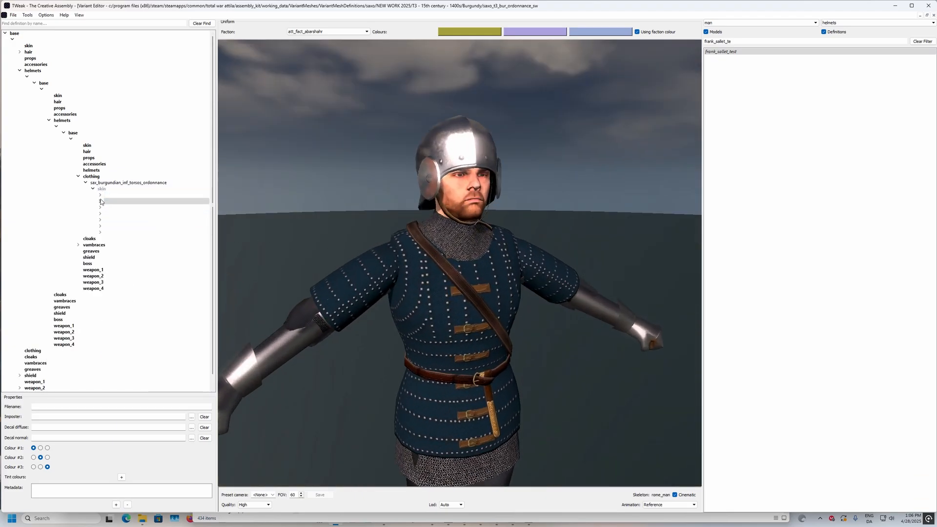
left_click(101, 202)
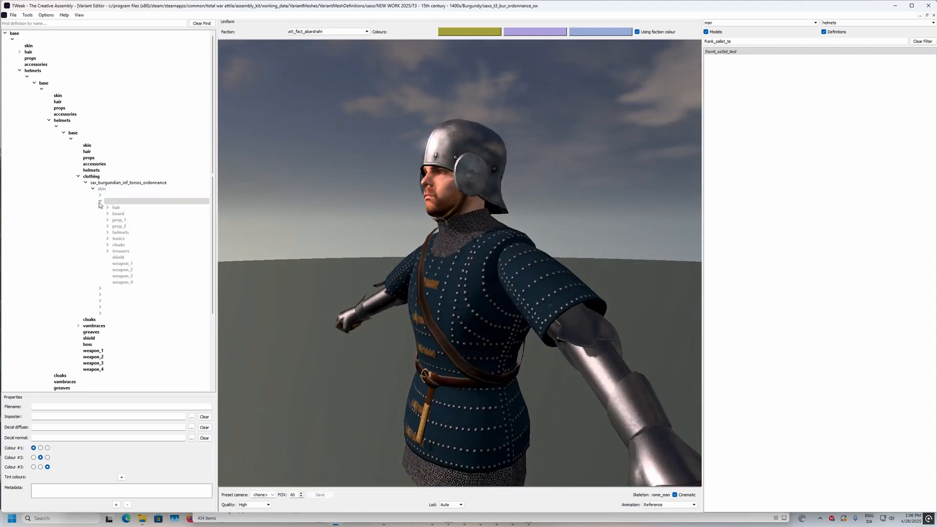
left_click(100, 201)
left_click(111, 195)
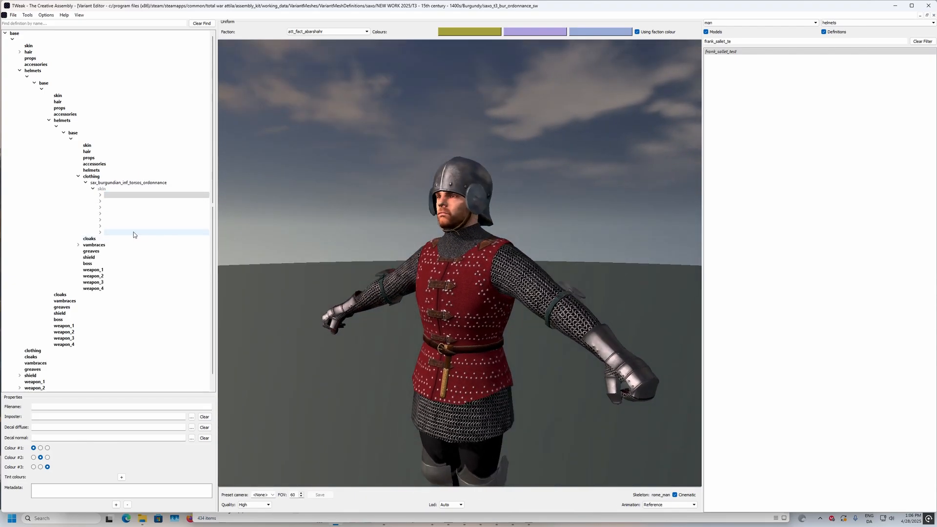
left_click(126, 233)
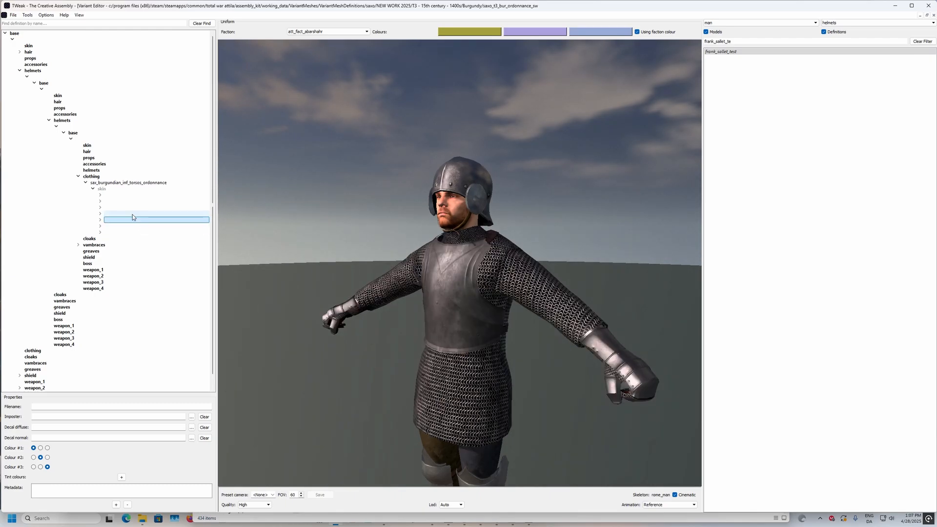
left_click_drag(481, 226, 389, 244)
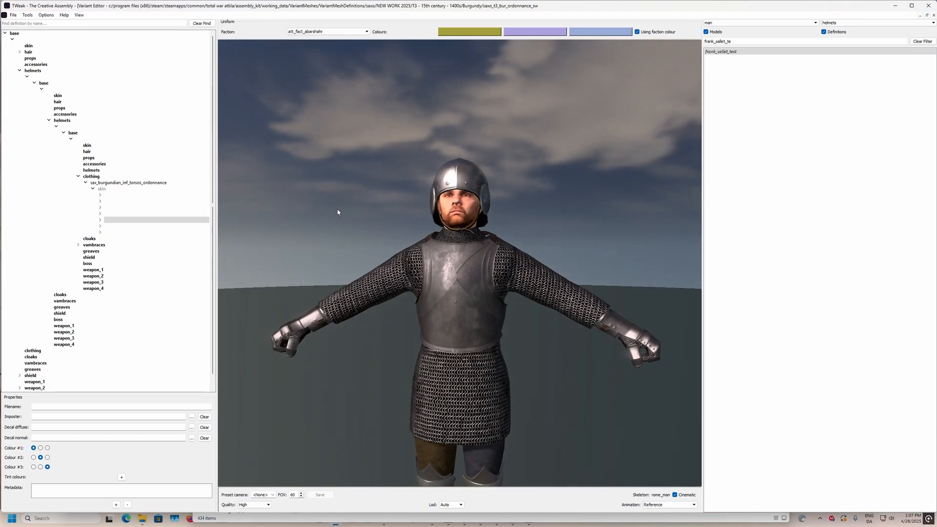
Step: Compare the second, third and fourth torso alternatives on the soldier, ending with the red-cross livery seen from the side
left_click(127, 213)
left_click(128, 202)
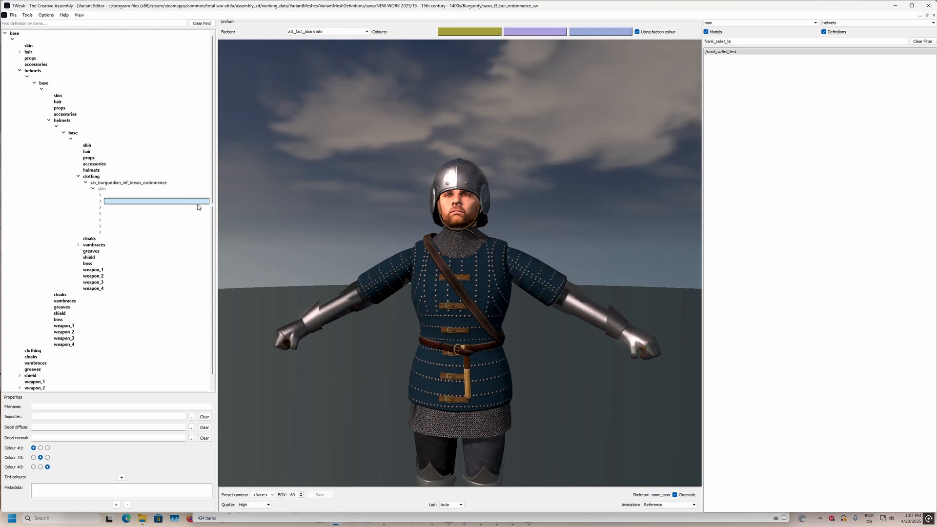
left_click(124, 206)
left_click_drag(337, 230, 385, 206)
left_click(161, 214)
middle_click_drag(387, 172, 411, 220)
middle_click_drag(348, 179, 399, 202)
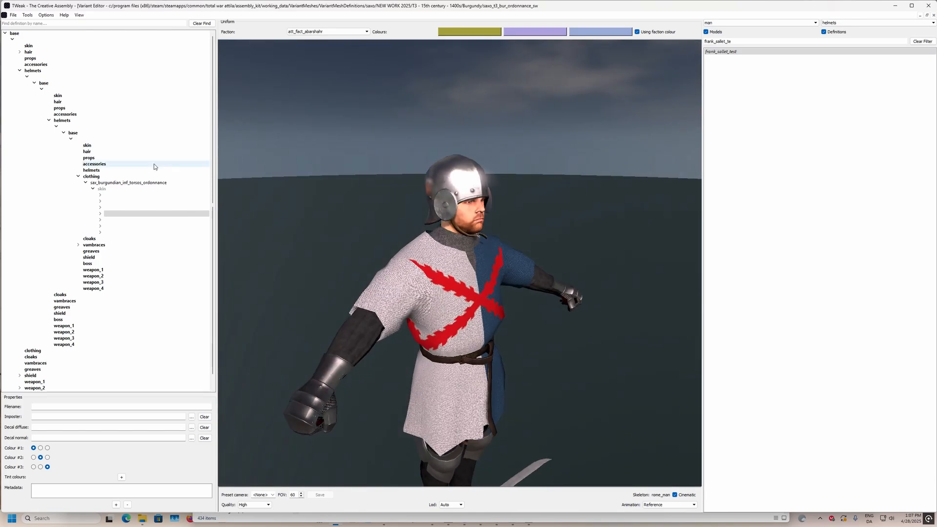
Step: Expand the fourth torso alternative, the red-cross livery, and open its prop_1, prop_2 and helmets slots to review their contents
left_click(100, 214)
left_click(107, 232)
left_click(107, 251)
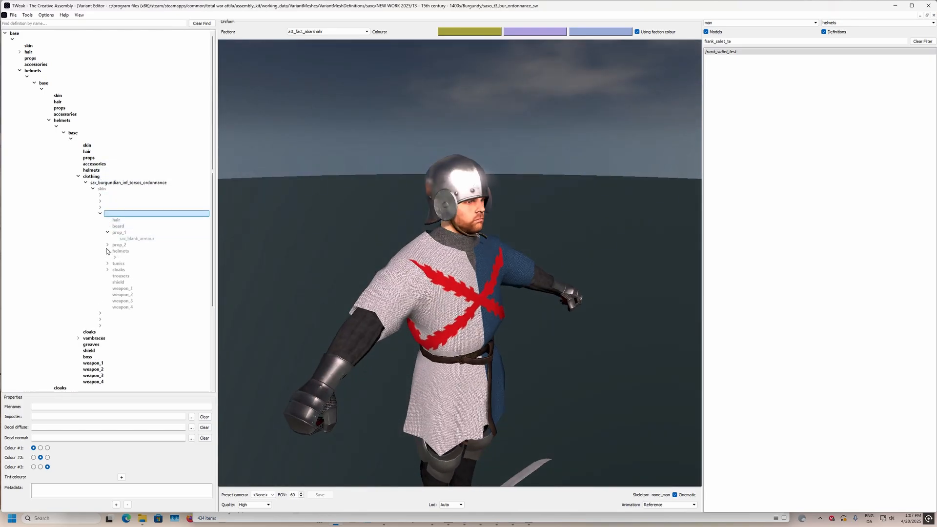
left_click(107, 251)
left_click(107, 245)
left_click(109, 252)
left_click(107, 258)
left_click(107, 264)
Step: Expand the livery's tunics and cloaks slots, opening the nested armour slot down to the globose gauntlet model
left_click(108, 276)
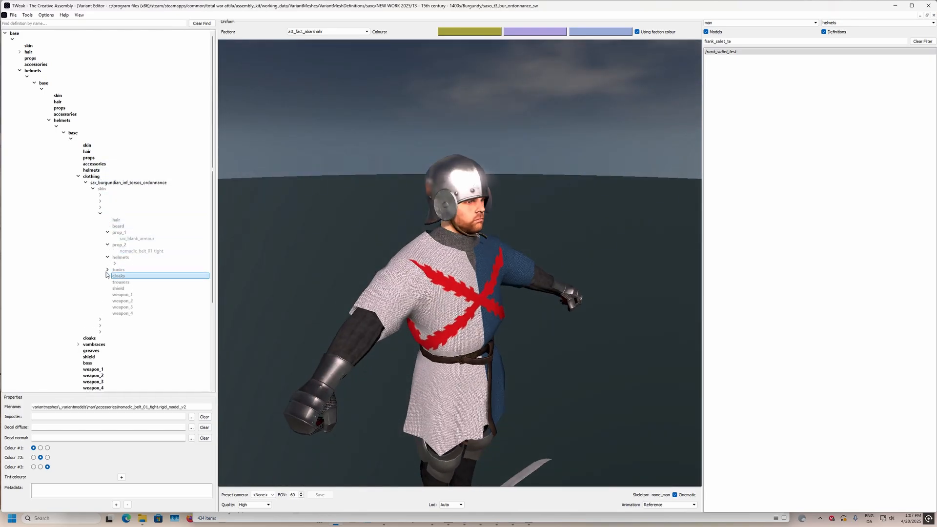
left_click(107, 270)
left_click(107, 277)
left_click(107, 283)
left_click(115, 277)
left_click(123, 283)
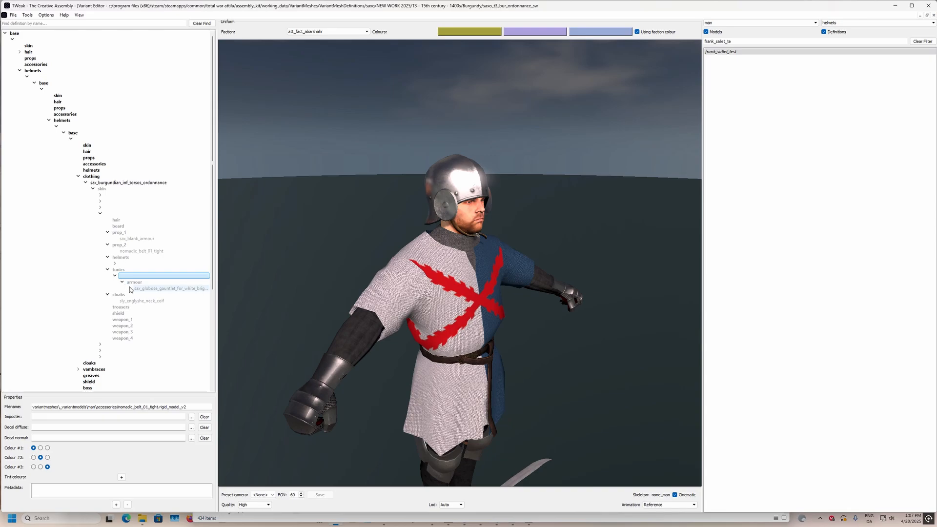
left_click(126, 288)
Step: Expand the top_crests and side_crests slots under the livery's helmets slot and inspect the brigandine arms model for the globose gauntlet
left_click(114, 263)
left_click(122, 270)
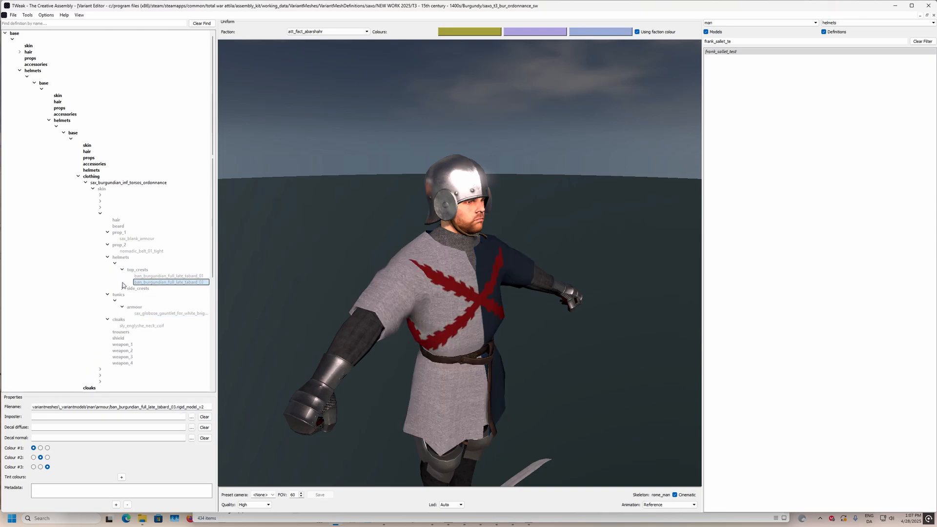
left_click(122, 289)
left_click(125, 294)
scroll(342, 256, "down", 5)
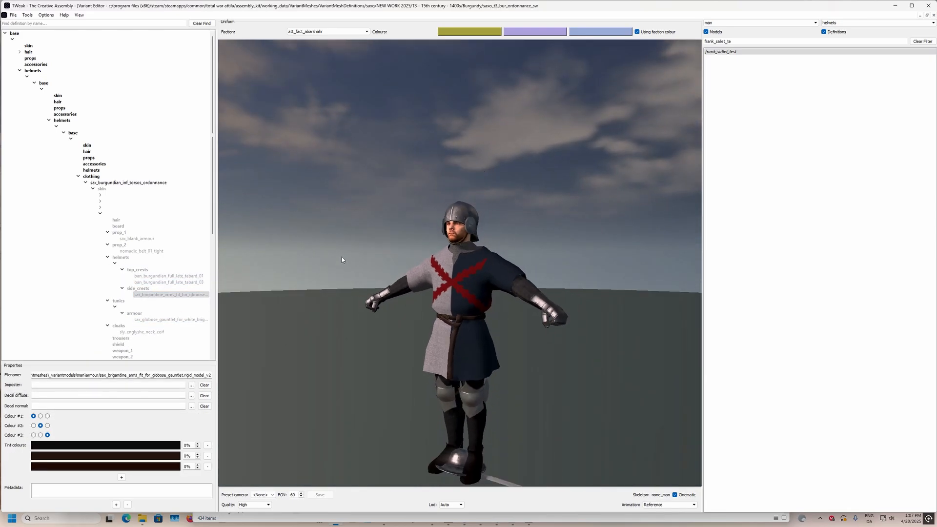
left_click(14, 15)
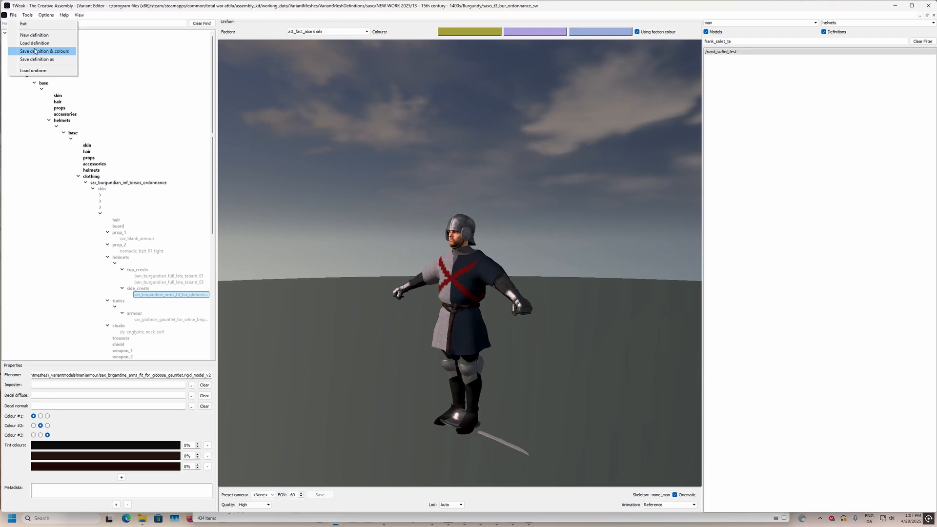
left_click_drag(394, 264, 487, 246)
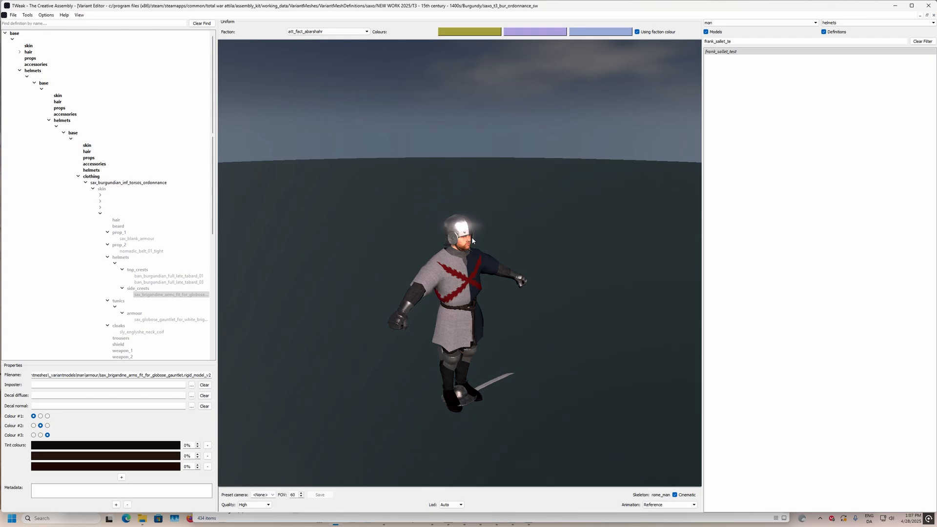
left_click_drag(471, 236, 410, 219)
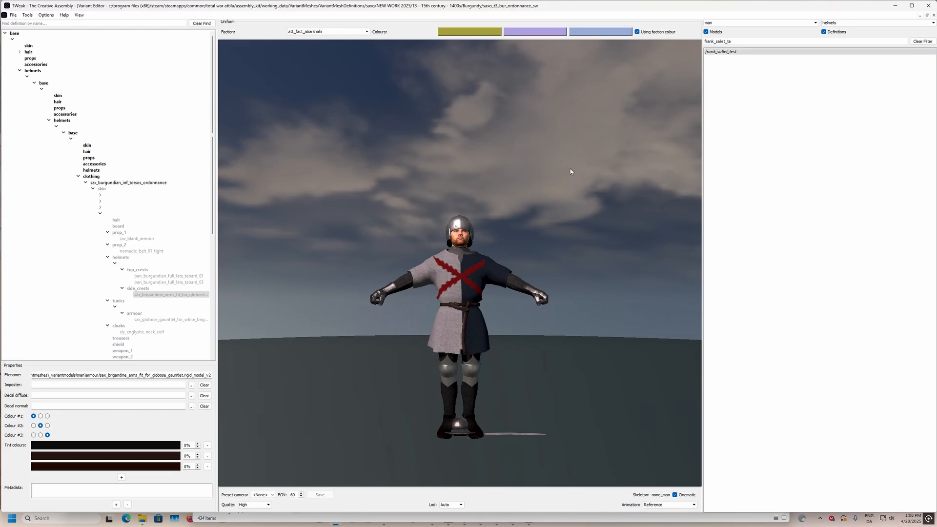
left_click_drag(559, 198, 375, 273)
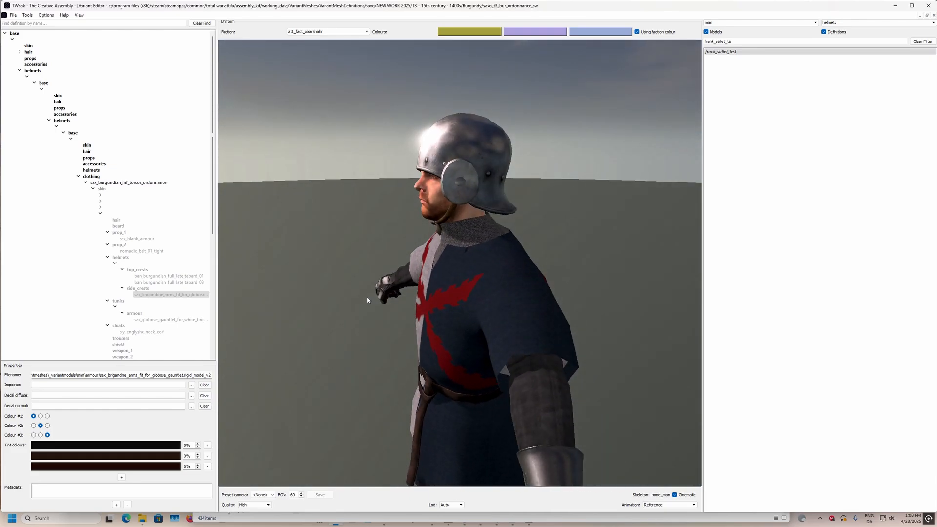